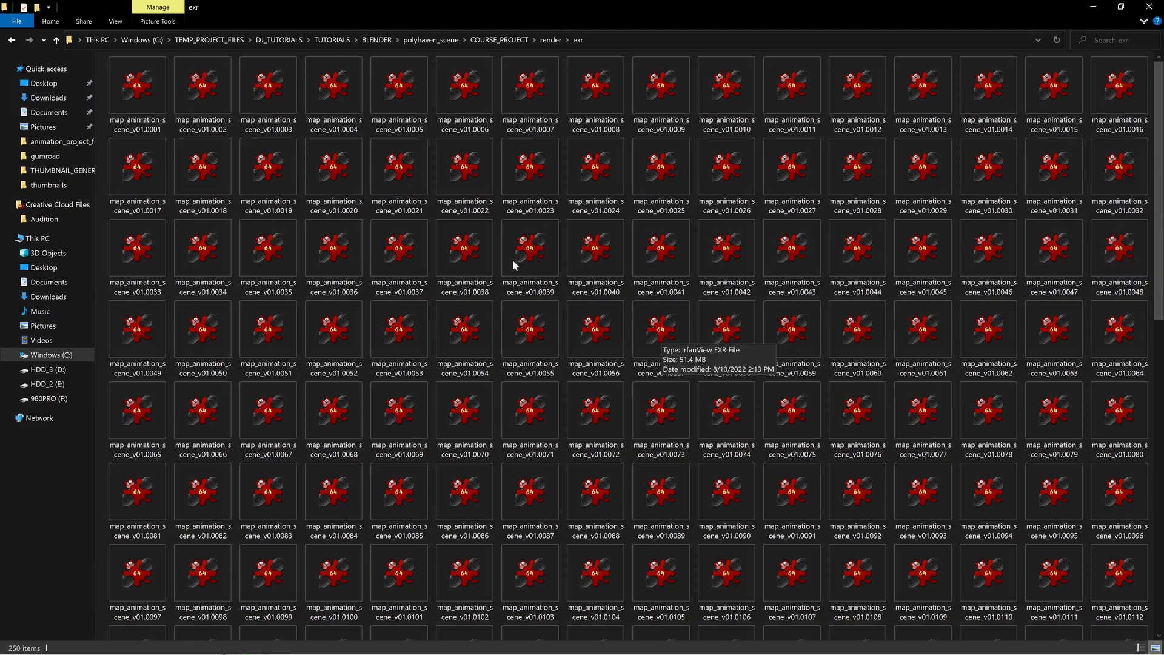
# Step: Leave the rendered EXR frames folder for the Blender room scene and set the current frame to 1
pyautogui.click(1095, 9)
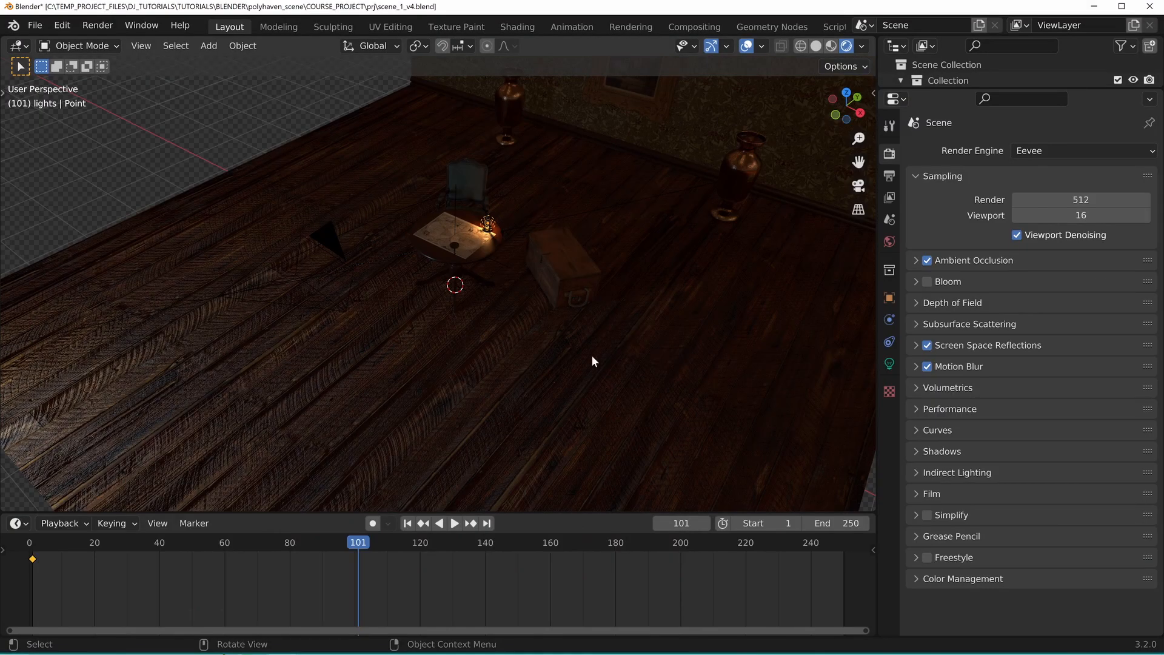
pyautogui.moveTo(357, 322); pyautogui.dragTo(429, 271, button='middle')
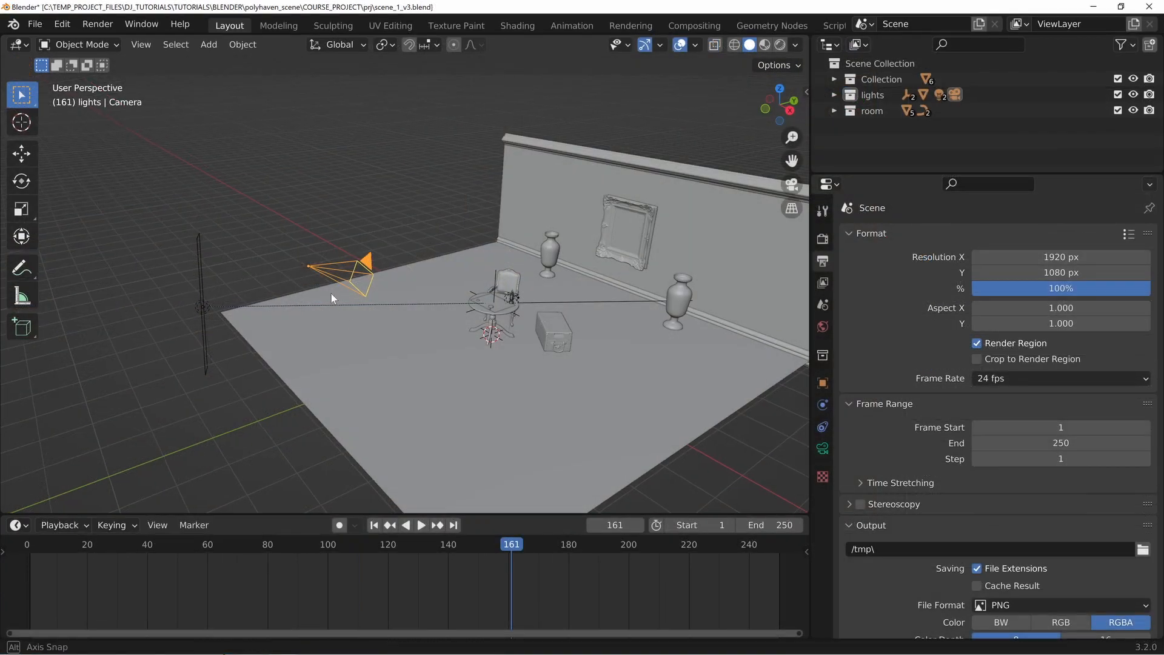
pyautogui.moveTo(331, 293); pyautogui.dragTo(527, 296, button='middle')
pyautogui.scroll(1, 526, 296)
pyautogui.scroll(1, 526, 296)
pyautogui.keyDown('shift'); pyautogui.moveTo(550, 255); pyautogui.dragTo(540, 276, button='middle'); pyautogui.keyUp('shift')
pyautogui.scroll(-1, 528, 274)
pyautogui.moveTo(569, 311); pyautogui.dragTo(209, 221, button='middle')
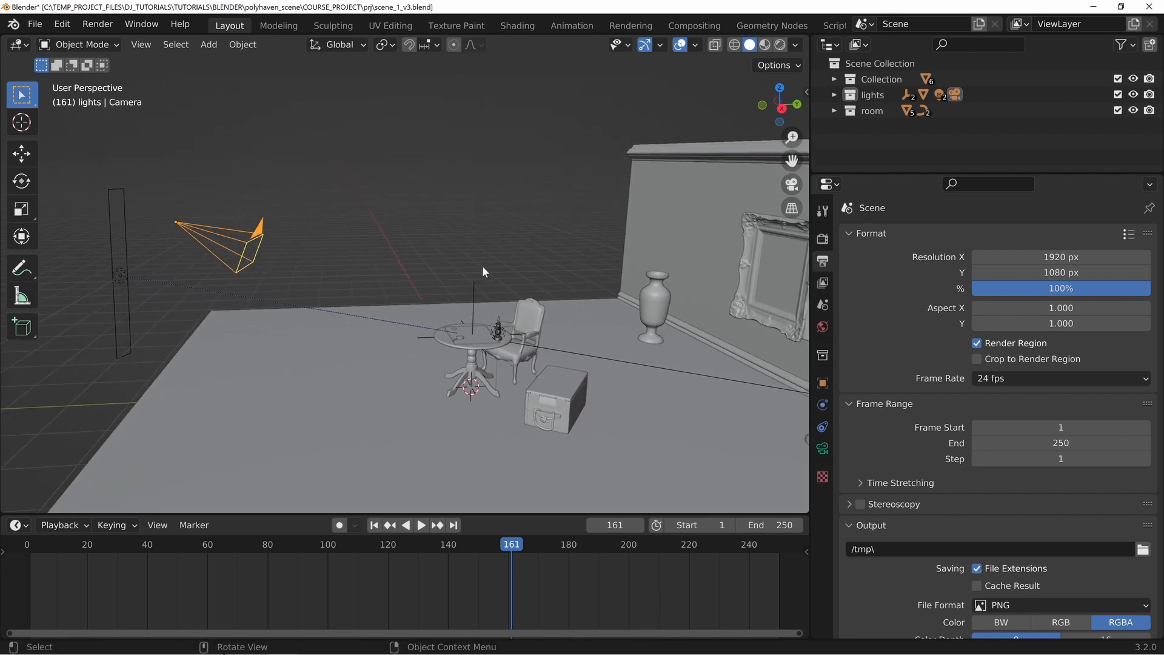
pyautogui.moveTo(94, 546); pyautogui.dragTo(29, 545)
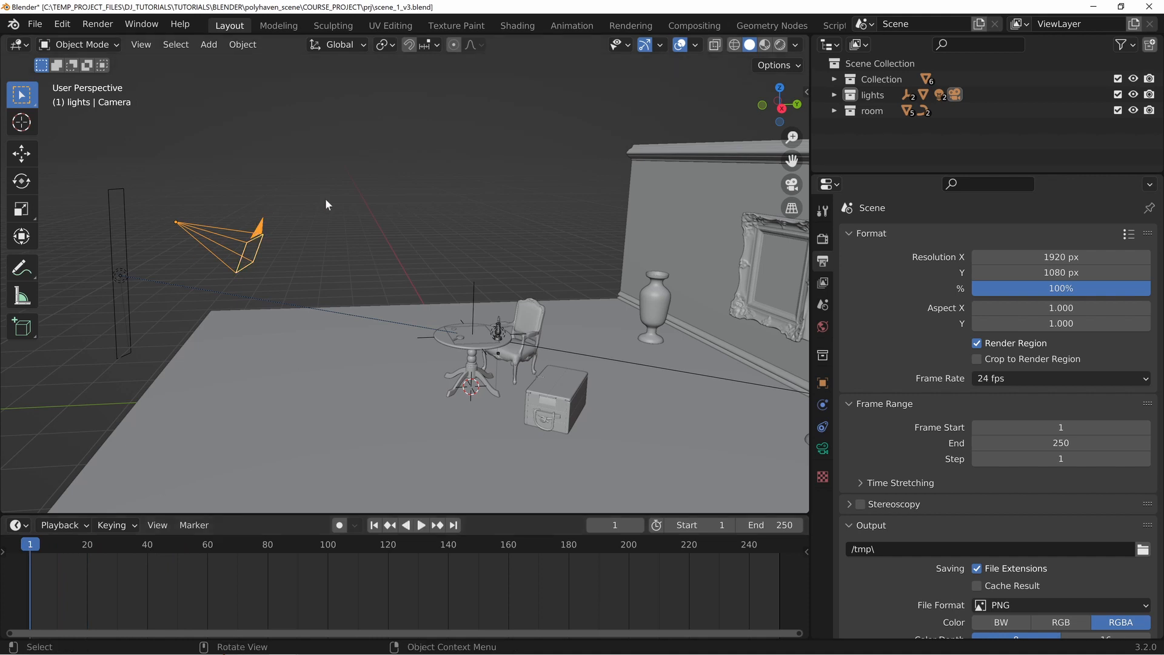
# Step: Examine the camera's placement relative to the table from several angles and through the camera view
pyautogui.moveTo(285, 299)
pyautogui.mouseDown(button='middle')
pyautogui.moveTo(304, 291)
pyautogui.moveTo(277, 299)
pyautogui.mouseUp(button='middle')
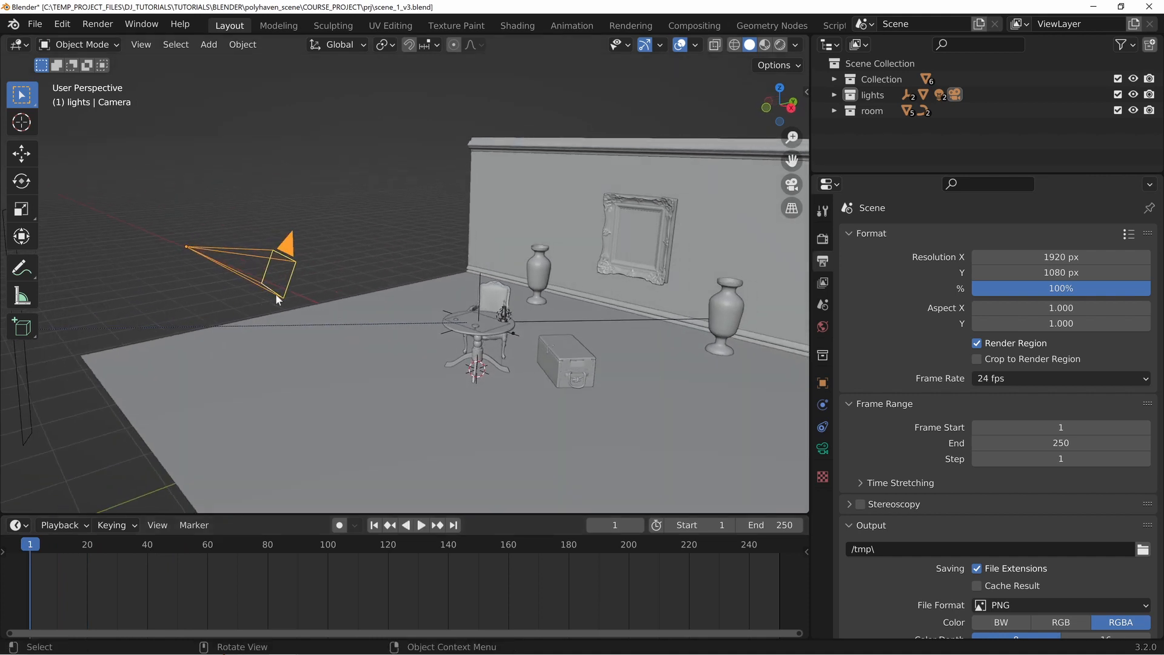
pyautogui.moveTo(292, 361); pyautogui.dragTo(325, 350, button='middle')
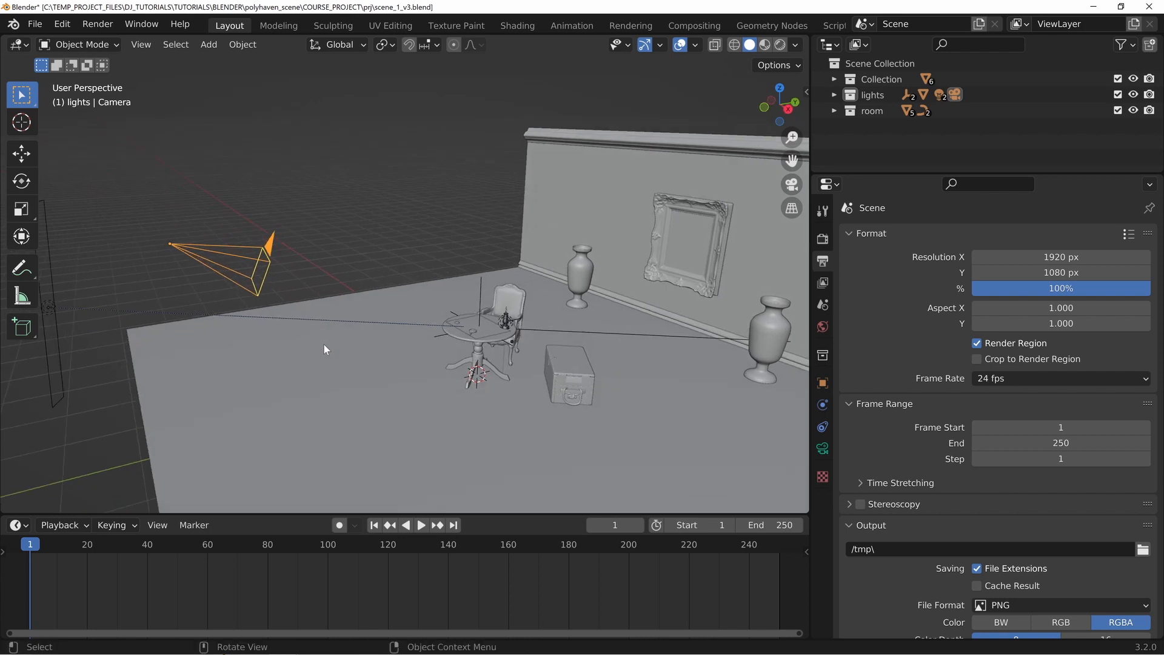
pyautogui.moveTo(245, 233); pyautogui.dragTo(173, 235, button='middle')
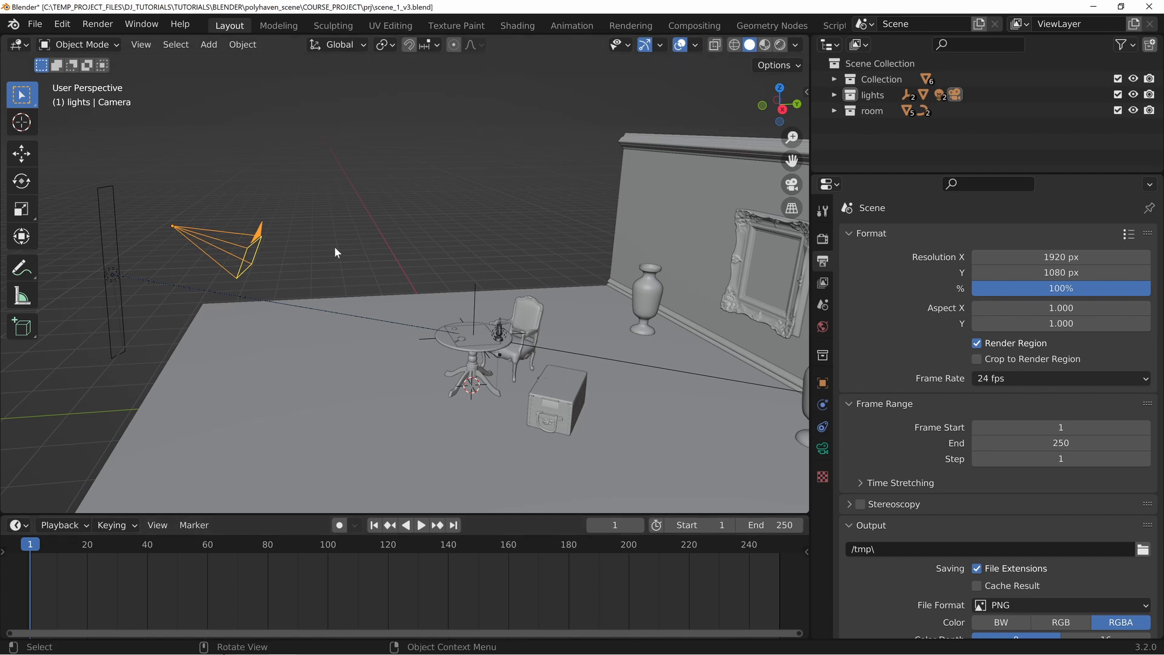
pyautogui.press('KP_0')
pyautogui.scroll(-3, 435, 326)
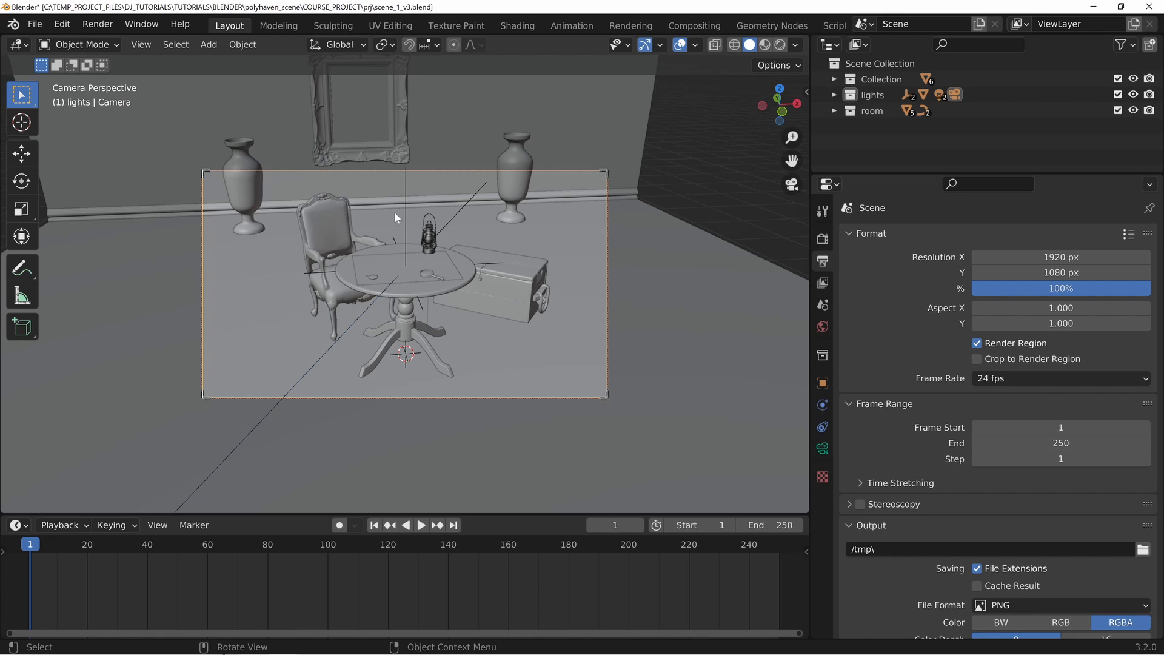
pyautogui.moveTo(518, 333); pyautogui.dragTo(177, 196, button='middle')
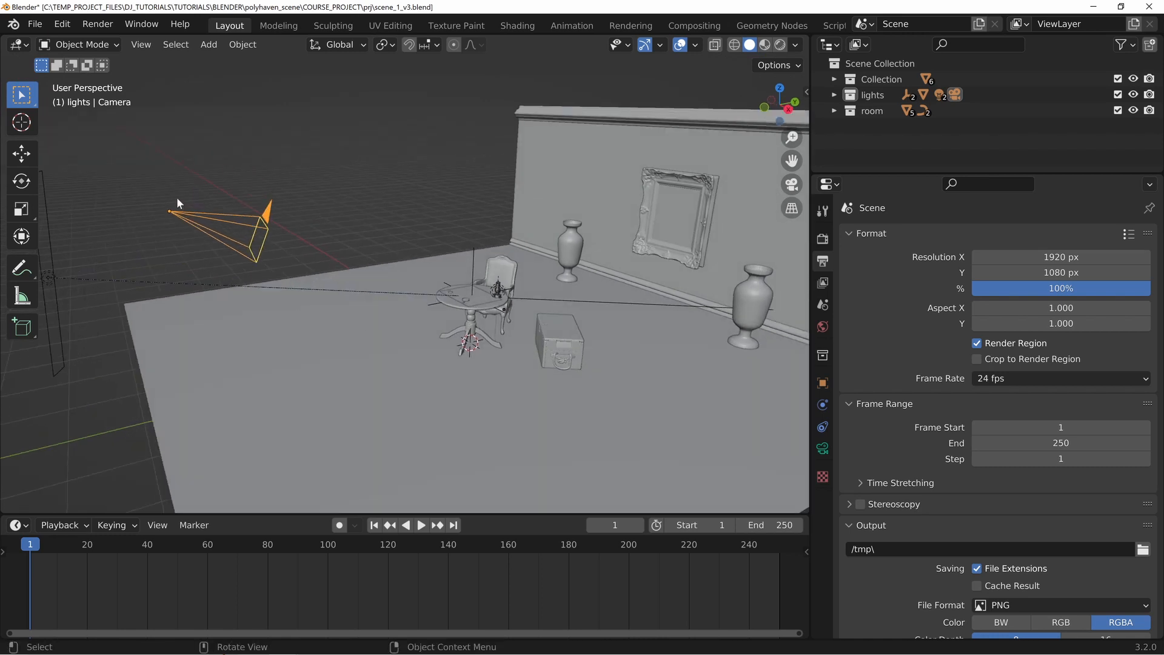
pyautogui.moveTo(457, 295); pyautogui.dragTo(416, 282, button='middle')
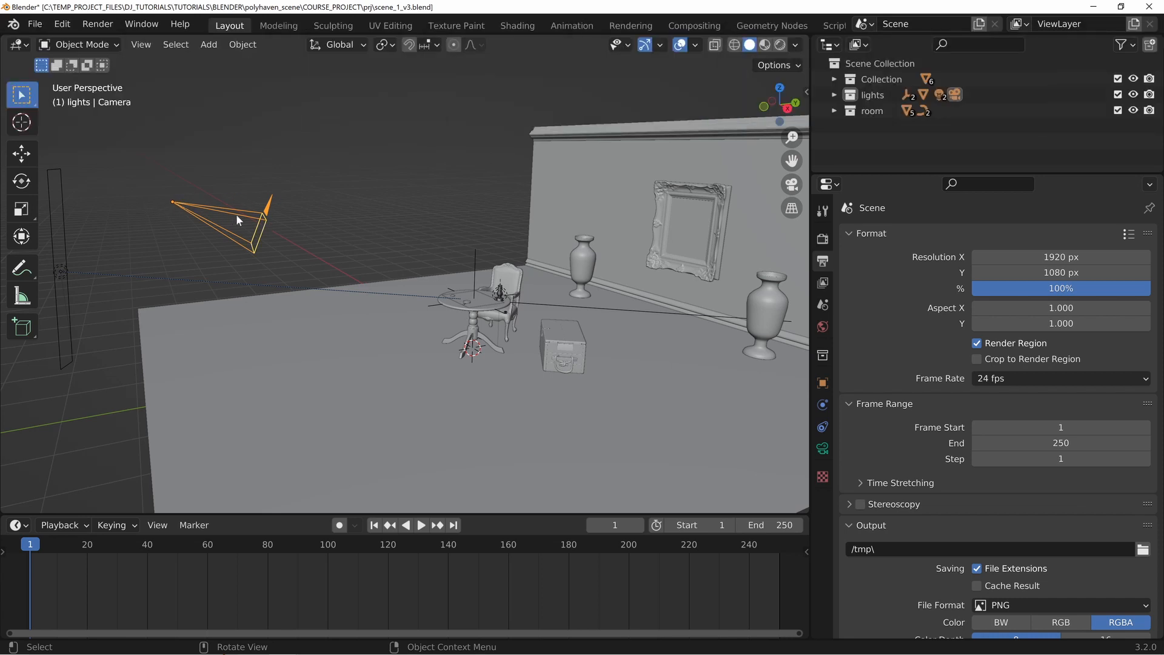
pyautogui.moveTo(377, 314); pyautogui.dragTo(453, 304, button='middle')
pyautogui.moveTo(493, 340); pyautogui.dragTo(479, 346, button='middle')
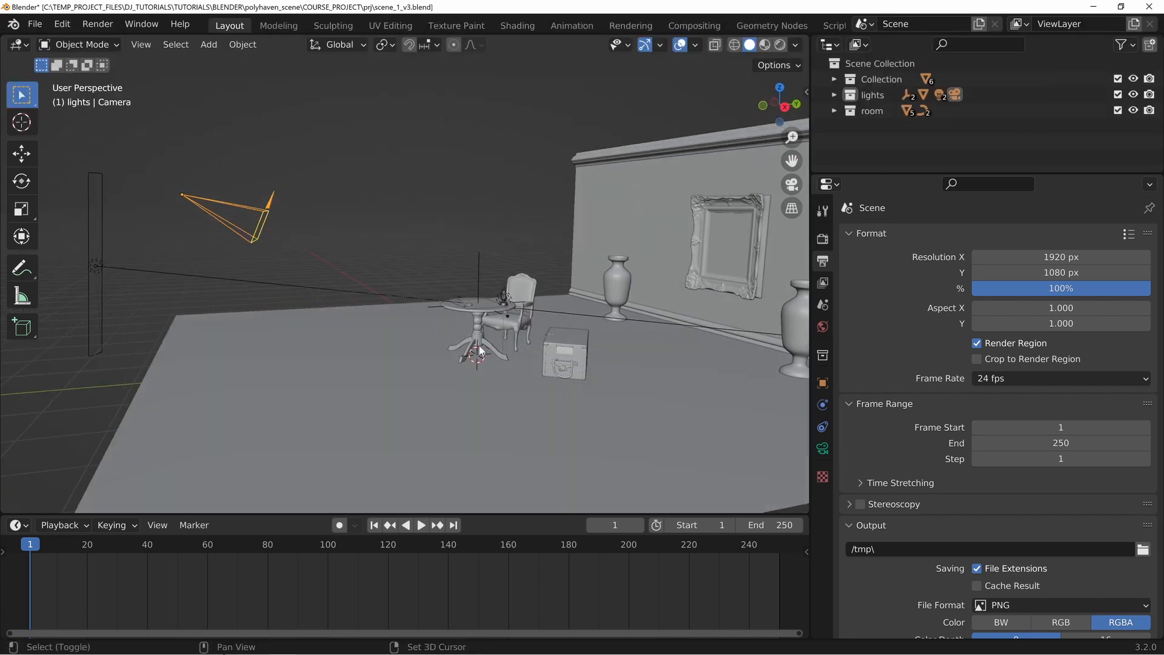
# Step: Add a Bezier curve at the 3D cursor beneath the table
pyautogui.hotkey('shift', 'a')
pyautogui.moveTo(414, 356)
pyautogui.scroll(6, 625, 121)
pyautogui.click(545, 35)
pyautogui.moveTo(700, 282); pyautogui.dragTo(456, 315, button='middle')
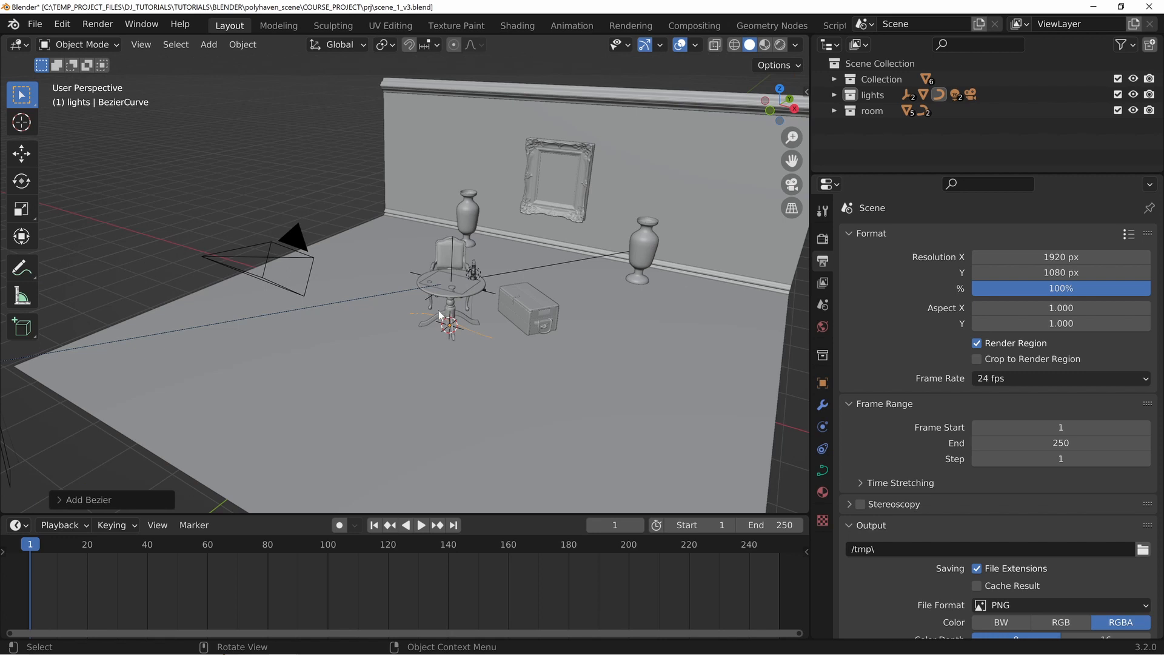
# Step: In Edit Mode and right view, move the curve's selected end point about -5.18 m in Y and 3.02 m in Z, to the camera's rear tip
pyautogui.press('Tab')
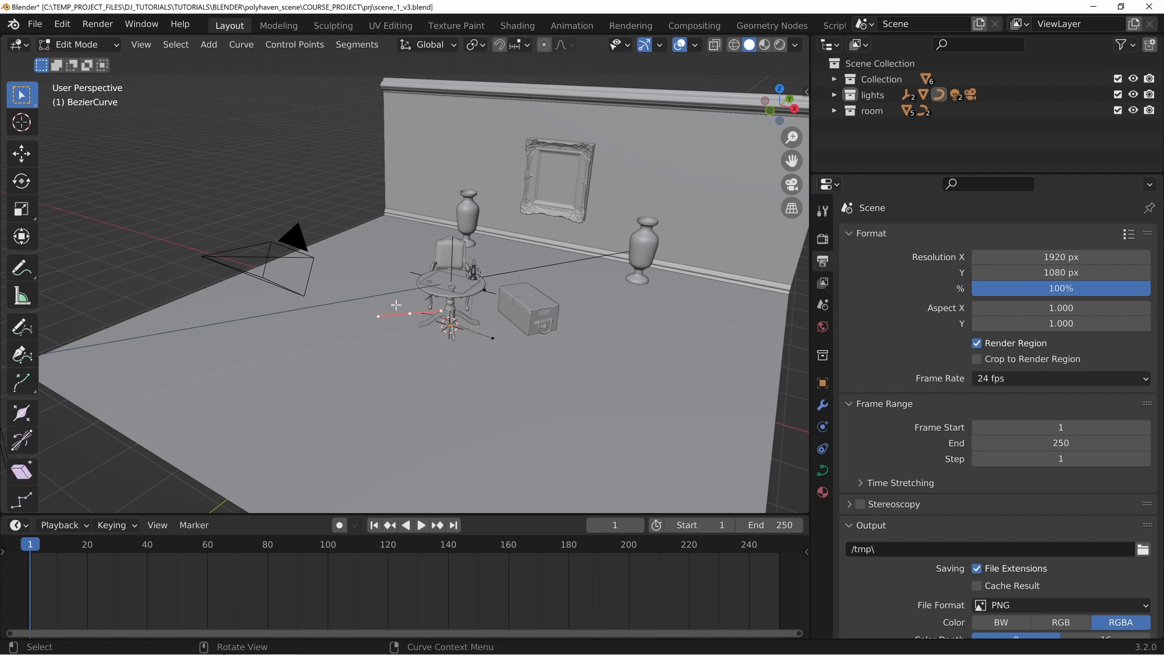
pyautogui.press('KP_3')
pyautogui.keyDown('shift'); pyautogui.moveTo(406, 317); pyautogui.dragTo(497, 337, button='middle'); pyautogui.keyUp('shift')
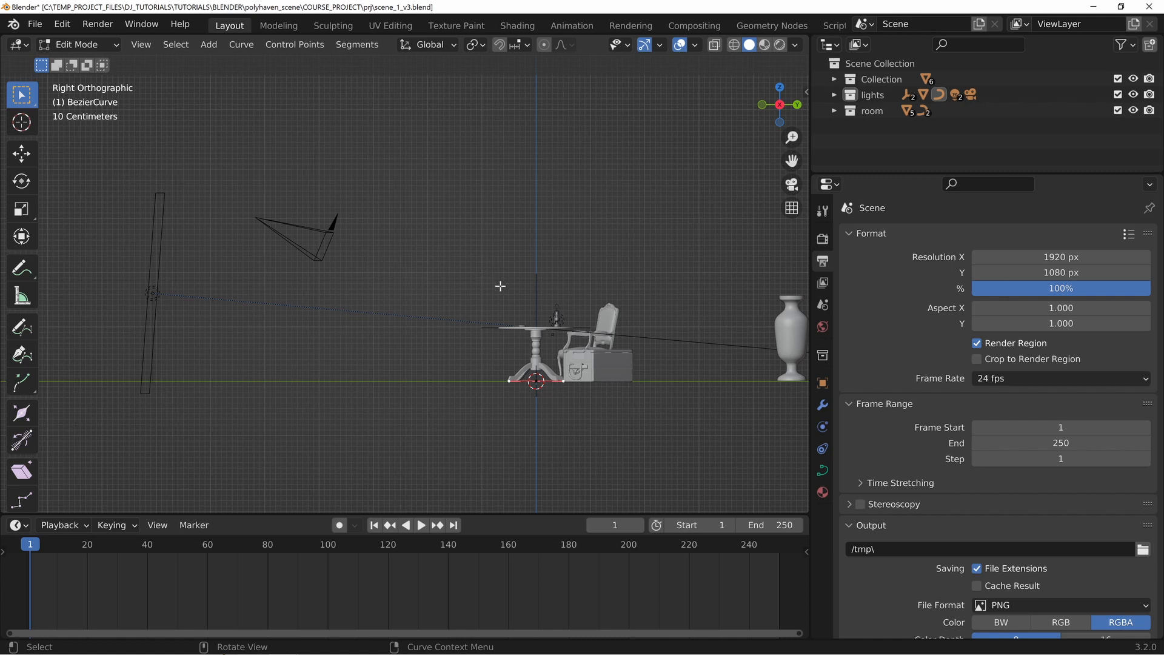
pyautogui.press('g')
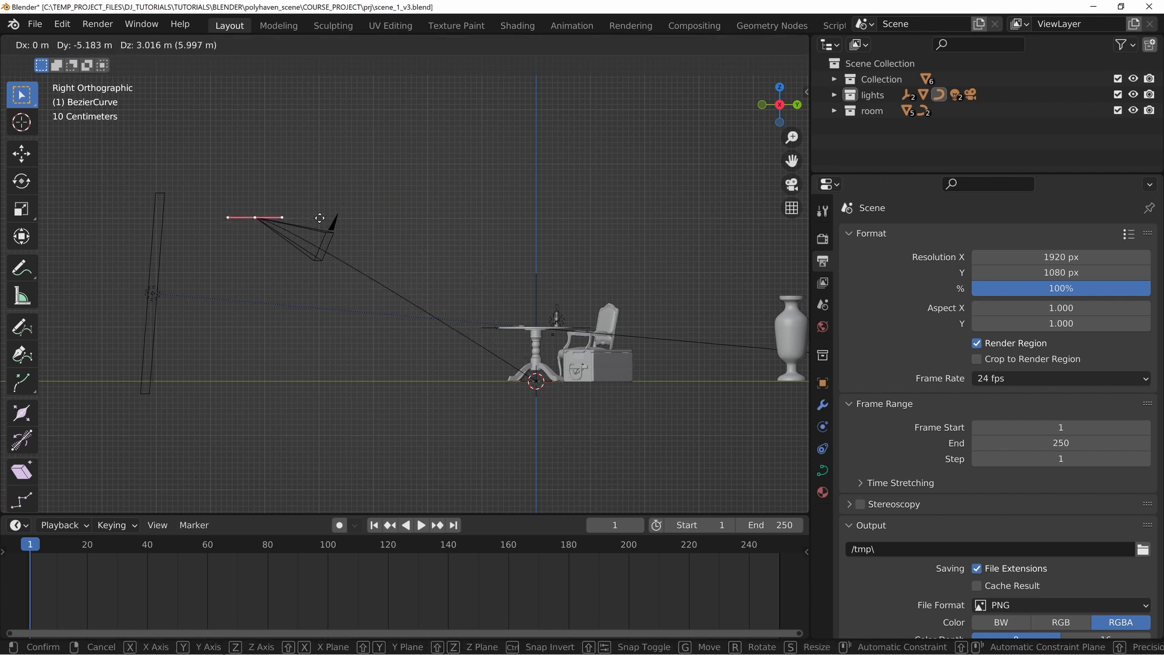
pyautogui.click(320, 218)
# Step: Fine-tune the curve's end point in the right view so it sits exactly on the camera's rear tip
pyautogui.scroll(4, 221, 260)
pyautogui.keyDown('shift'); pyautogui.moveTo(292, 258); pyautogui.dragTo(503, 338, button='middle'); pyautogui.keyUp('shift')
pyautogui.press('KP_Decimal')
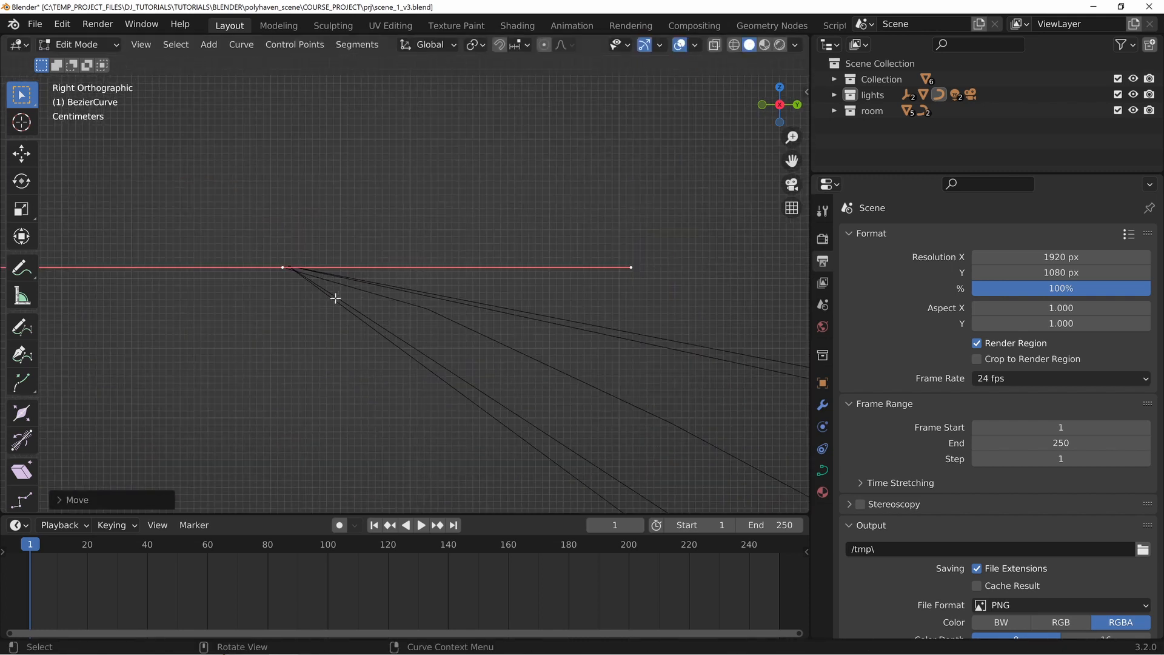
pyautogui.press('g')
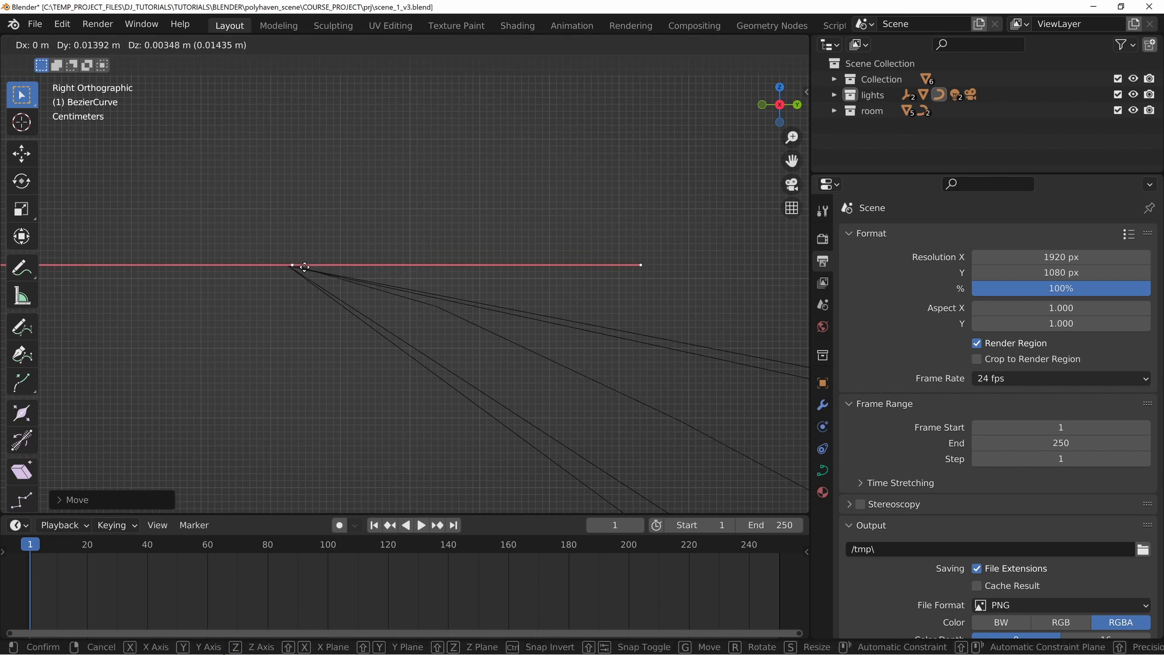
pyautogui.click(302, 269)
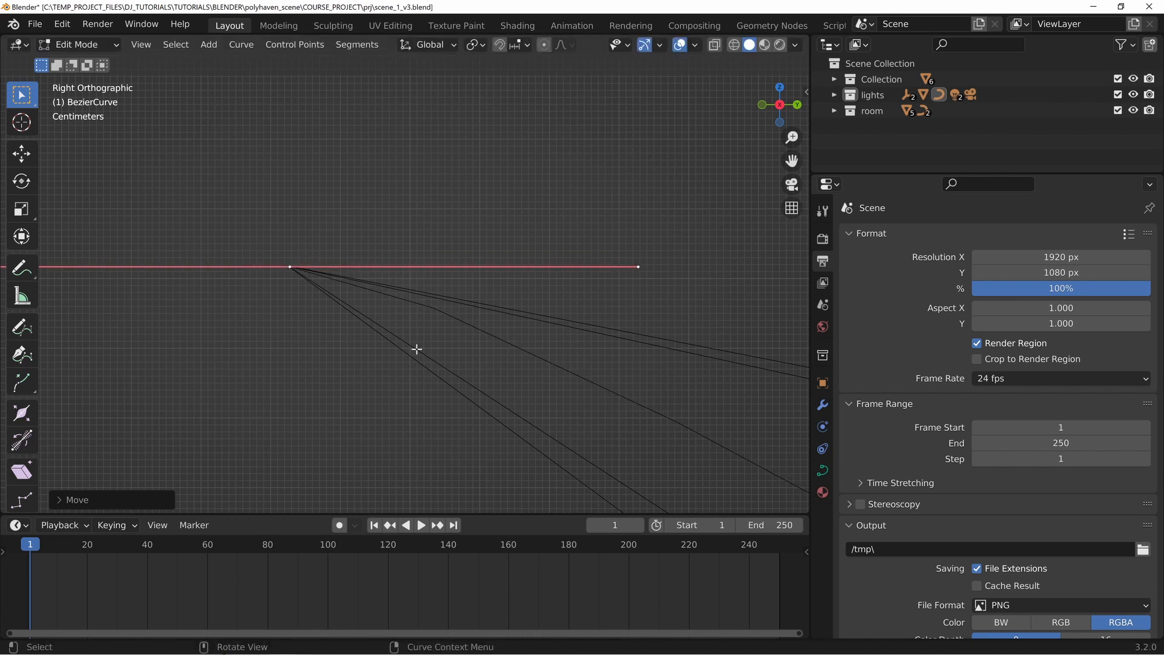
# Step: Align the curve's end point with the camera's rear tip in top view, moving it about 0.23 m in X, and return to Object Mode
pyautogui.press('KP_7')
pyautogui.scroll(-5, 400, 265)
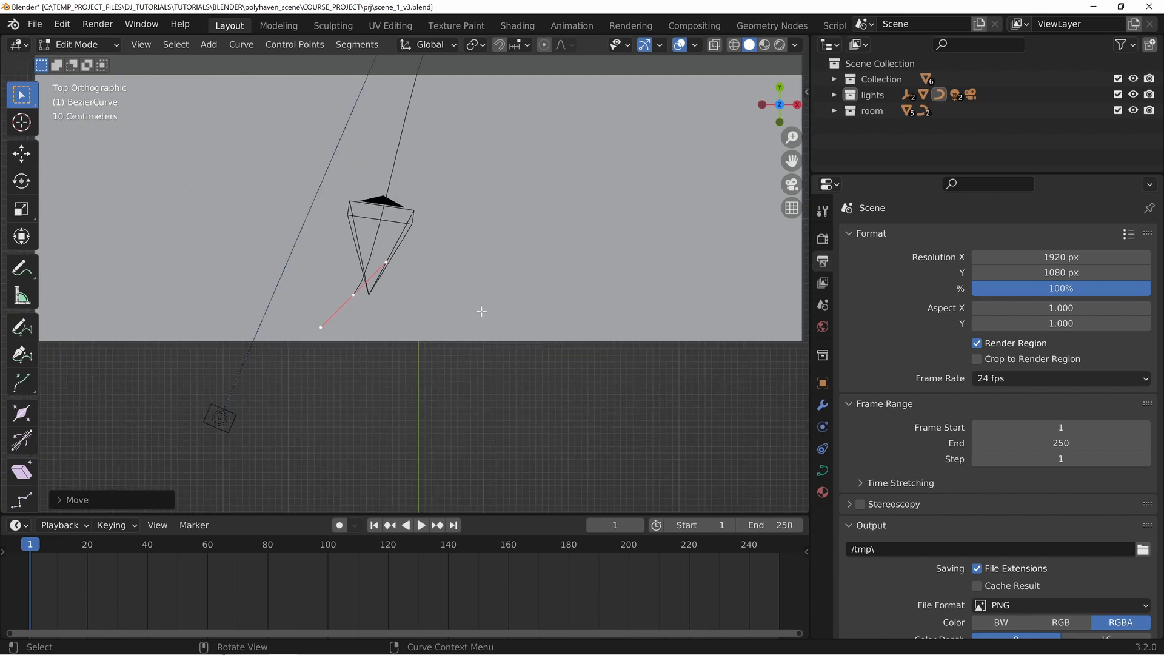
pyautogui.scroll(3, 431, 303)
pyautogui.press('g')
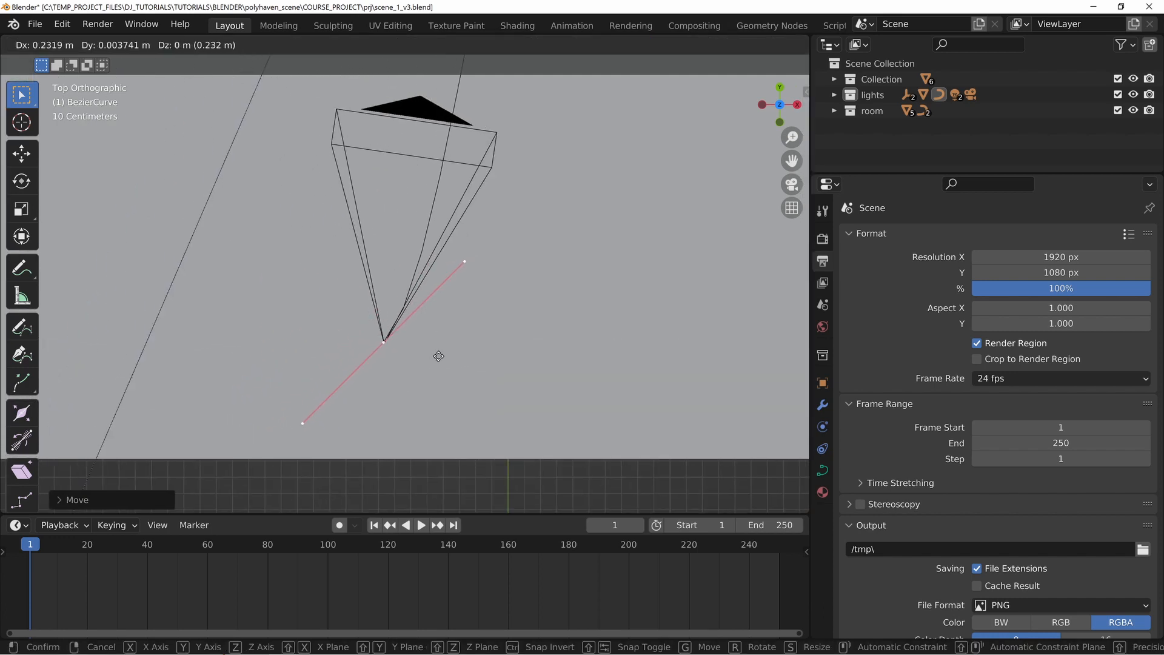
pyautogui.click(439, 356)
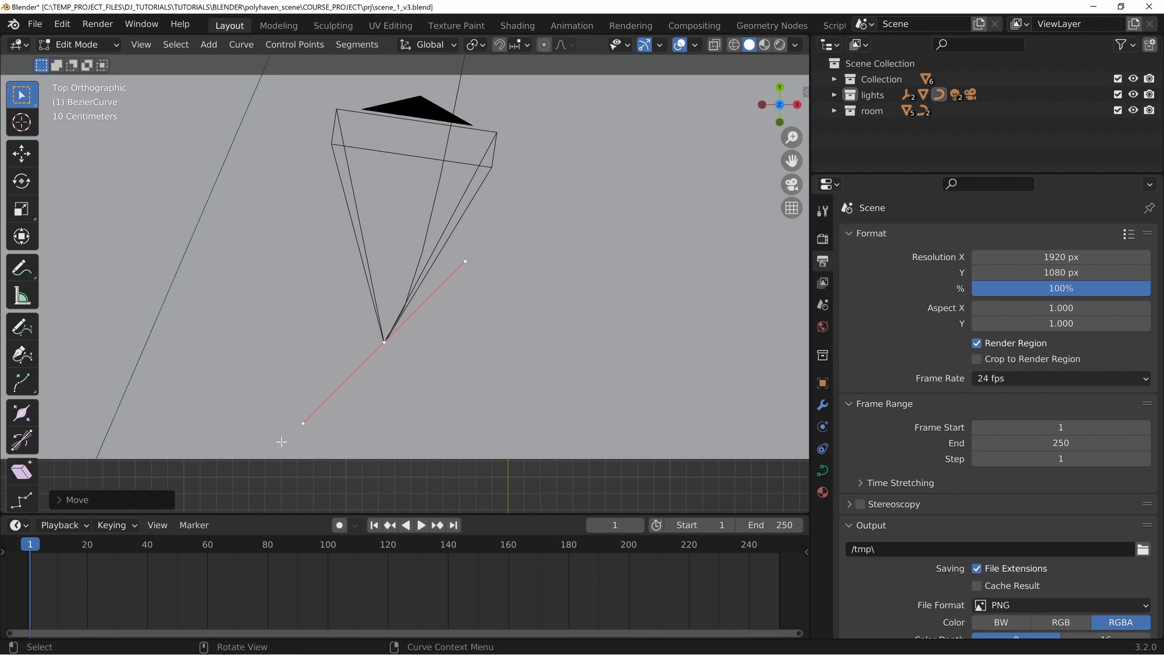
pyautogui.scroll(-4, 350, 389)
pyautogui.scroll(3, 317, 392)
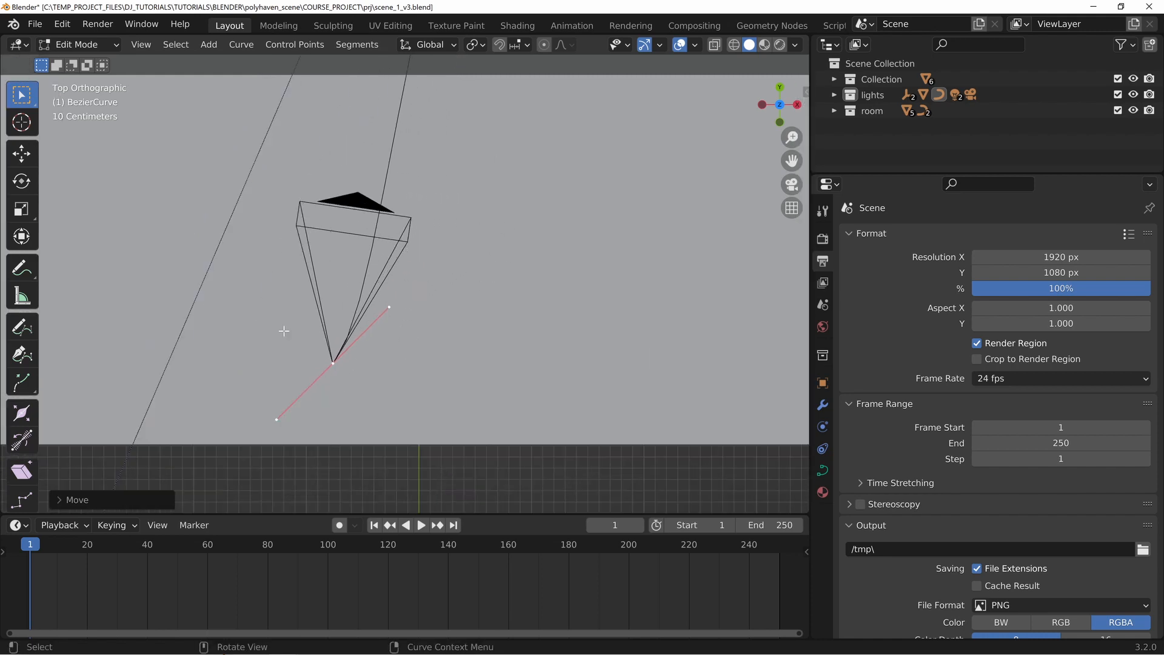
pyautogui.press('r')
pyautogui.press('Escape')
pyautogui.moveTo(432, 299); pyautogui.dragTo(384, 217, button='middle')
pyautogui.press('Tab')
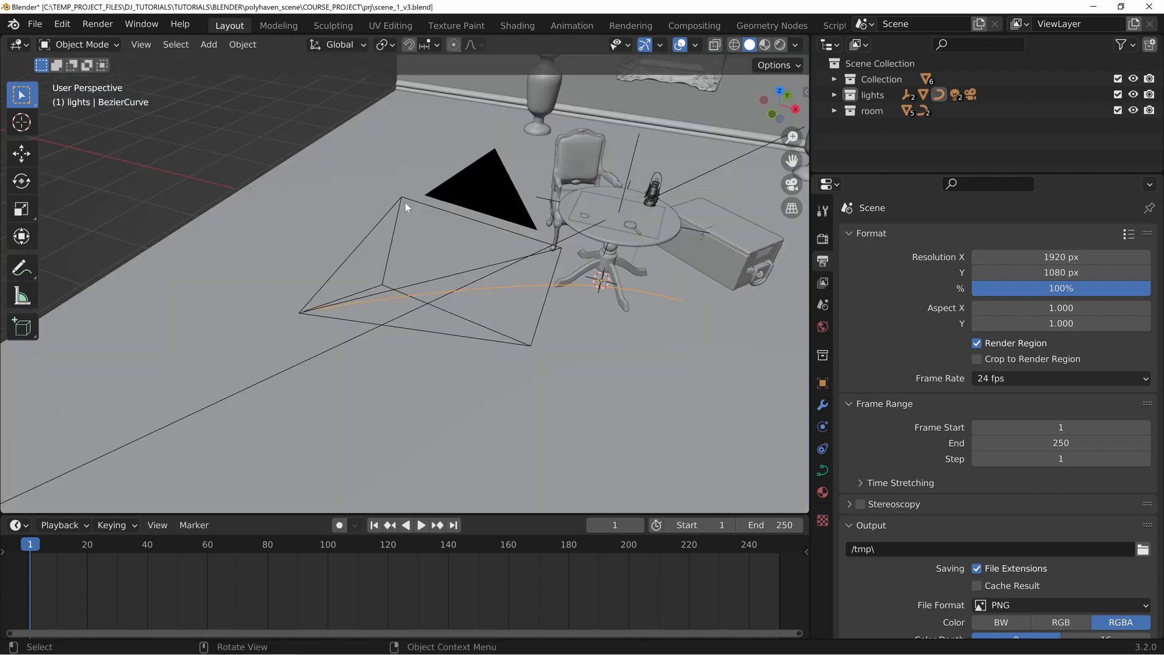
# Step: Select the camera, look through it, and enable the Camera to View lock
pyautogui.click(480, 193)
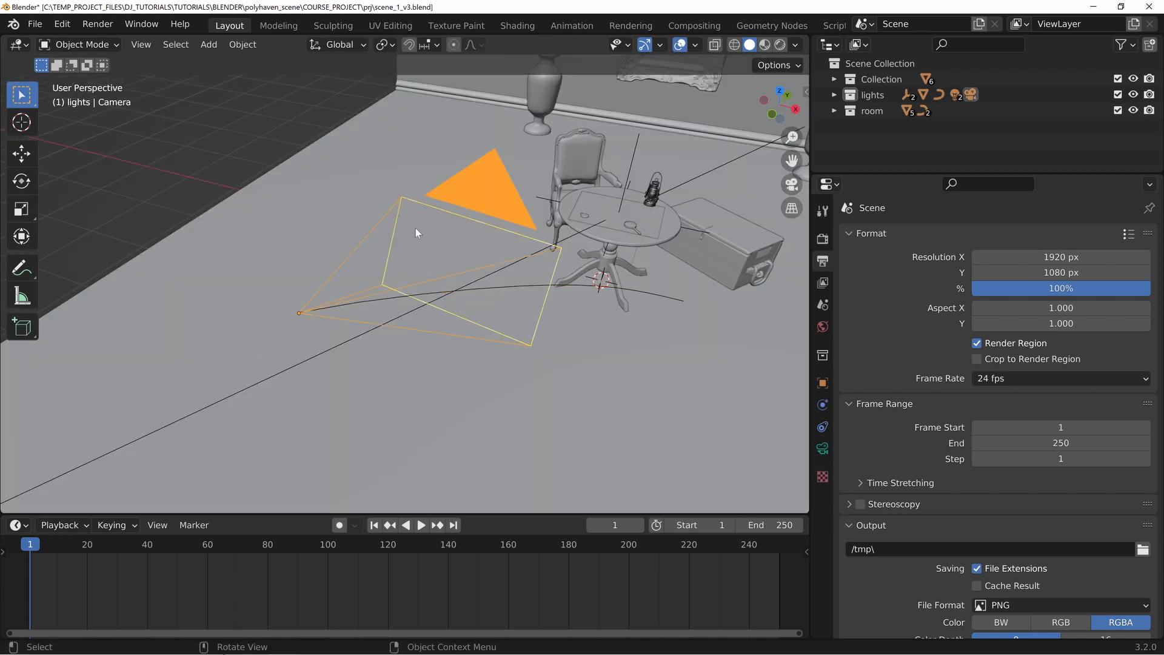
pyautogui.press('KP_0')
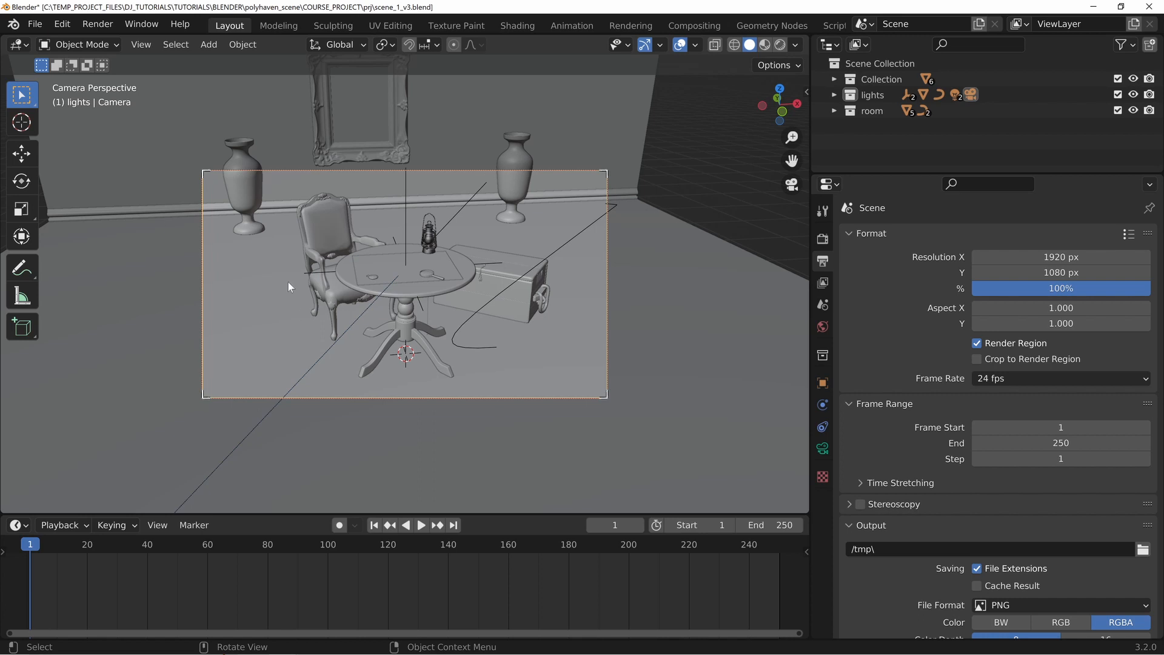
pyautogui.press('n')
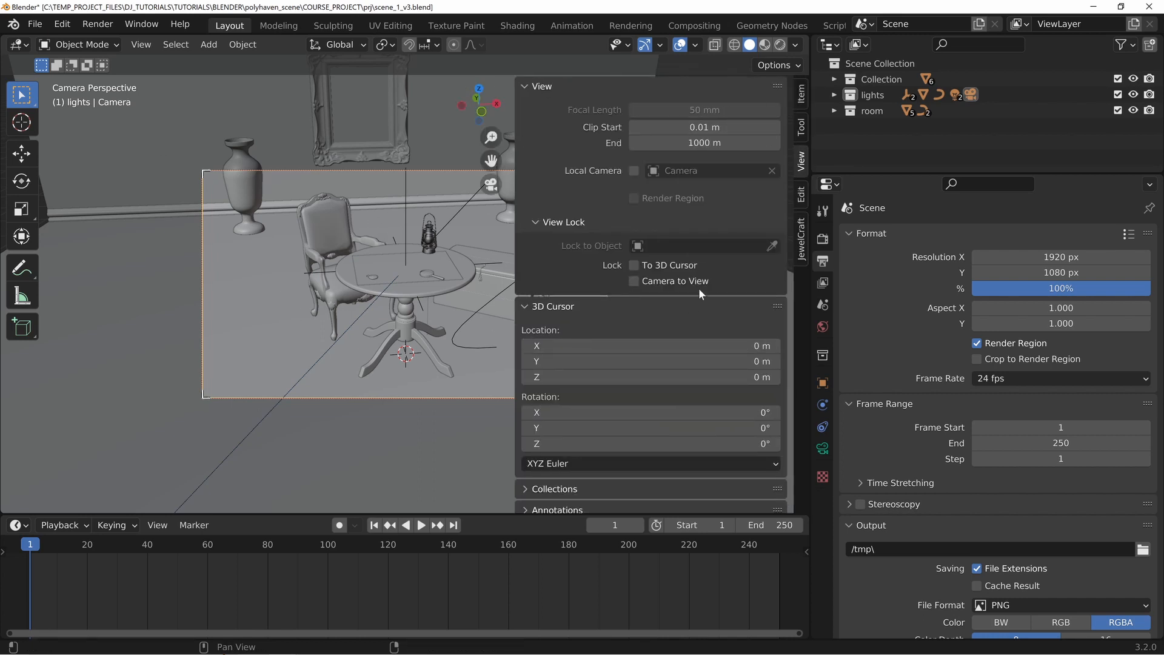
pyautogui.click(635, 281)
pyautogui.press('n')
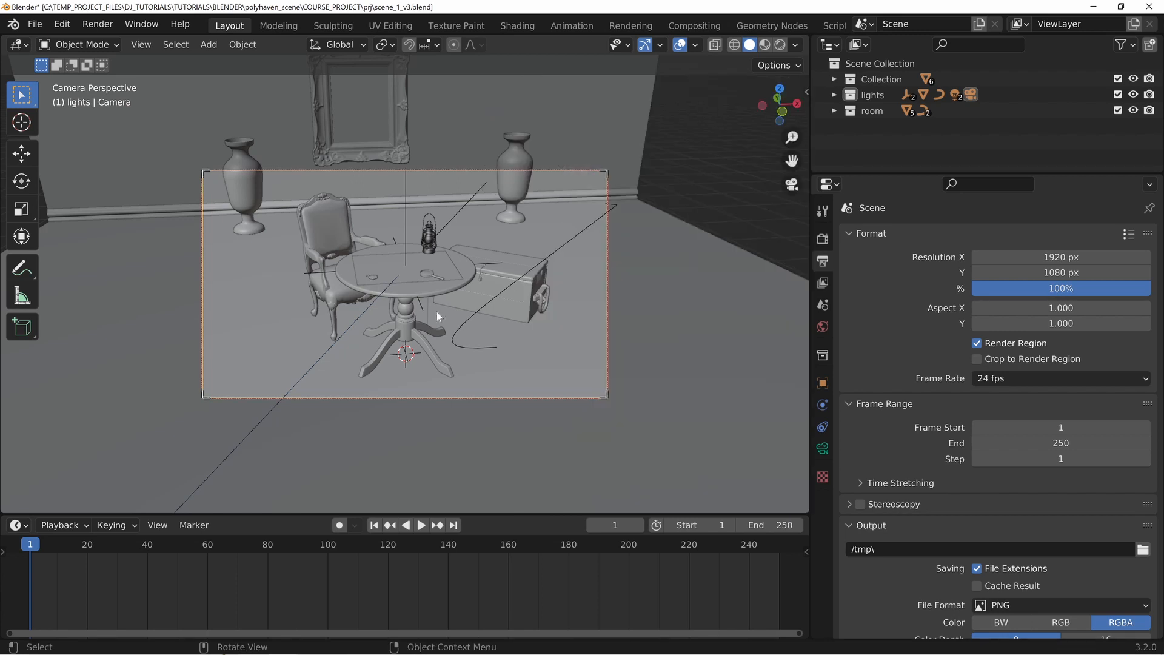
# Step: Move the locked camera closer to the table and tilt it to look down on the tabletop
pyautogui.scroll(1, 467, 324)
pyautogui.scroll(-2, 469, 316)
pyautogui.moveTo(471, 301); pyautogui.dragTo(573, 316, button='middle')
pyautogui.scroll(5, 494, 271)
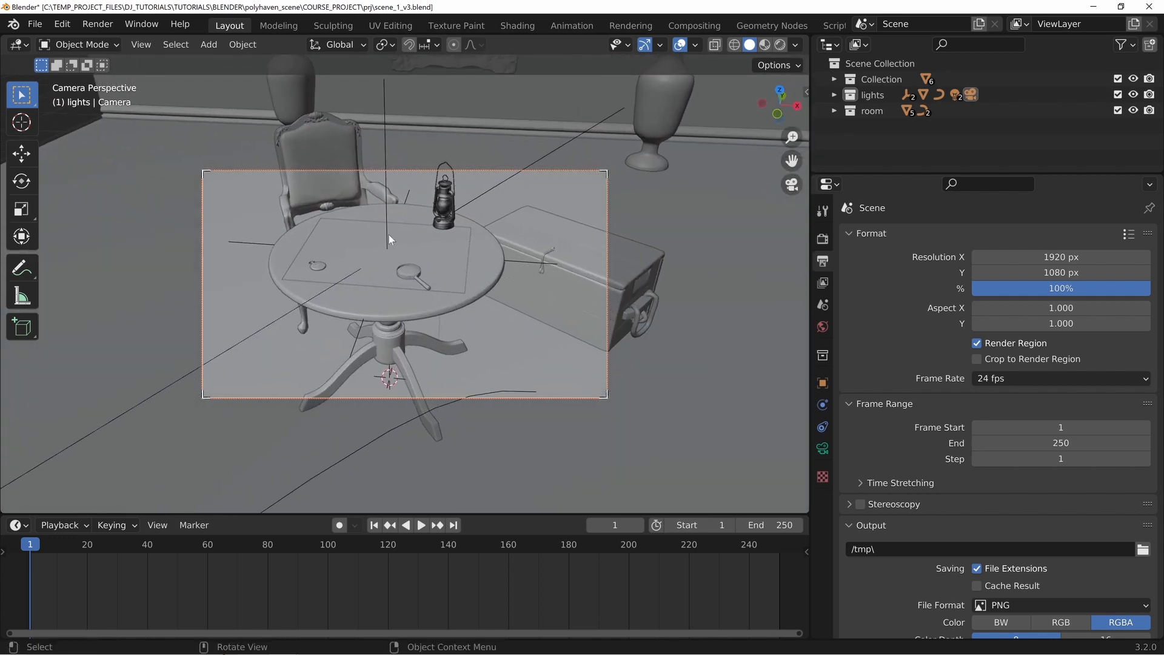
pyautogui.scroll(-5, 451, 297)
pyautogui.scroll(4, 434, 296)
pyautogui.moveTo(432, 293); pyautogui.dragTo(416, 290, button='middle')
# Step: Select the map on the table and bring the camera in to a steep close-up framing it from above
pyautogui.click(378, 268)
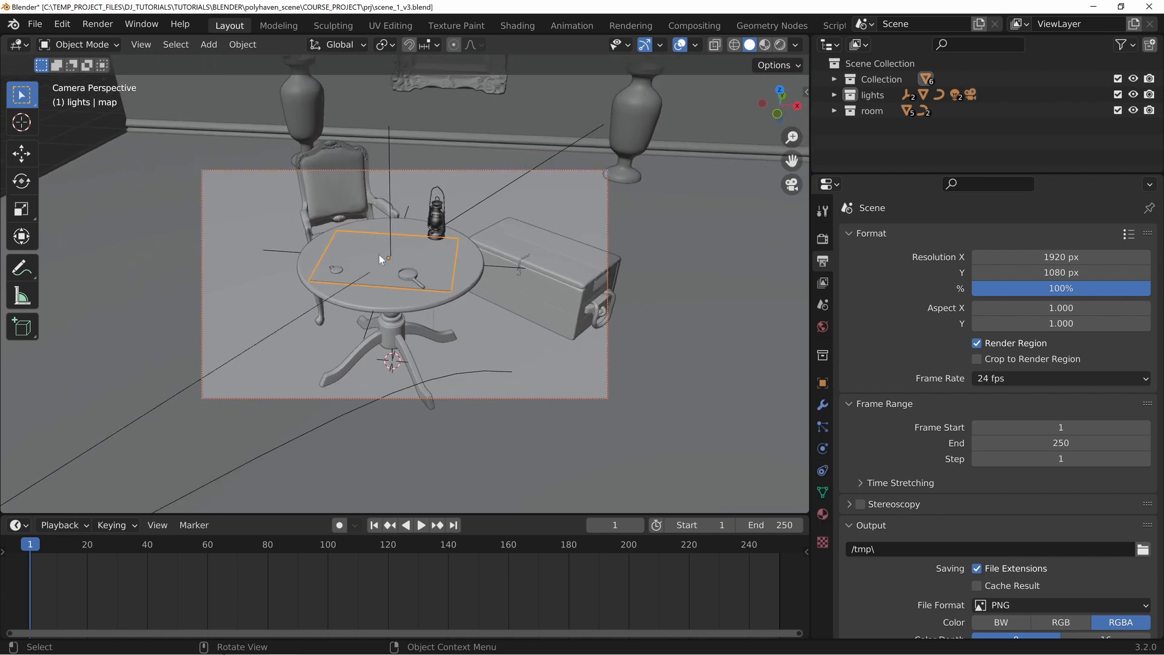
pyautogui.scroll(2, 380, 255)
pyautogui.moveTo(371, 311); pyautogui.dragTo(409, 359, button='middle')
pyautogui.scroll(-6, 400, 303)
pyautogui.scroll(6, 403, 344)
pyautogui.scroll(5, 409, 359)
pyautogui.keyDown('shift'); pyautogui.moveTo(414, 203); pyautogui.dragTo(419, 311, button='middle'); pyautogui.keyUp('shift')
# Step: Switch the viewport to Rendered shading and slightly adjust the camera's framing of the lit map
pyautogui.press('z')
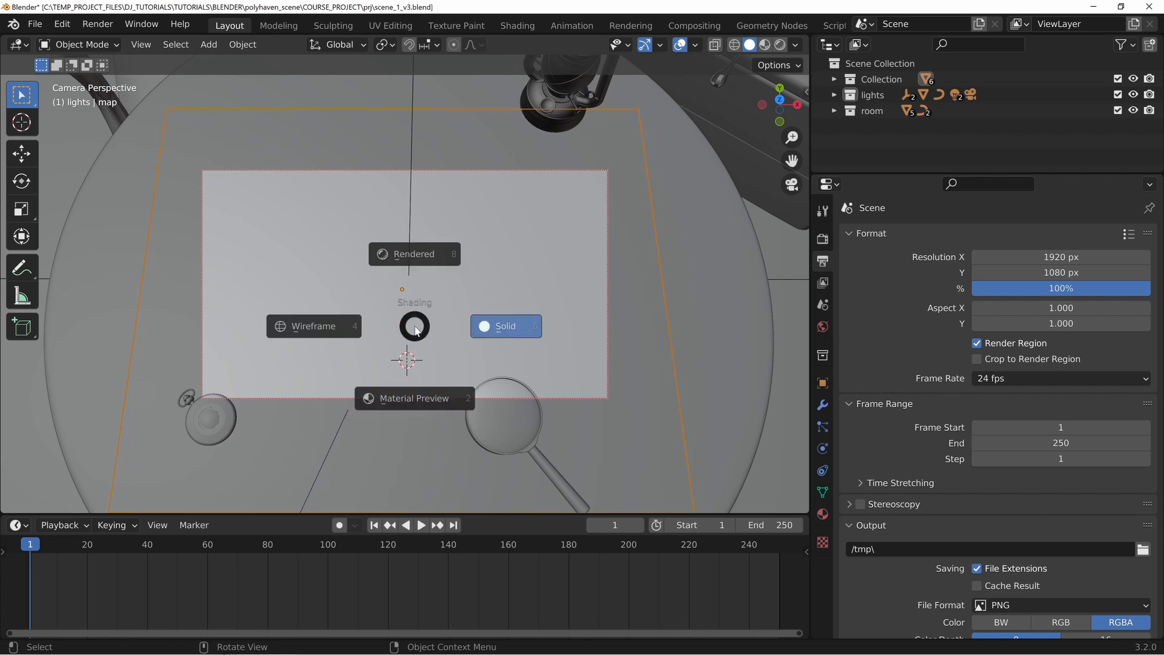
pyautogui.click(415, 237)
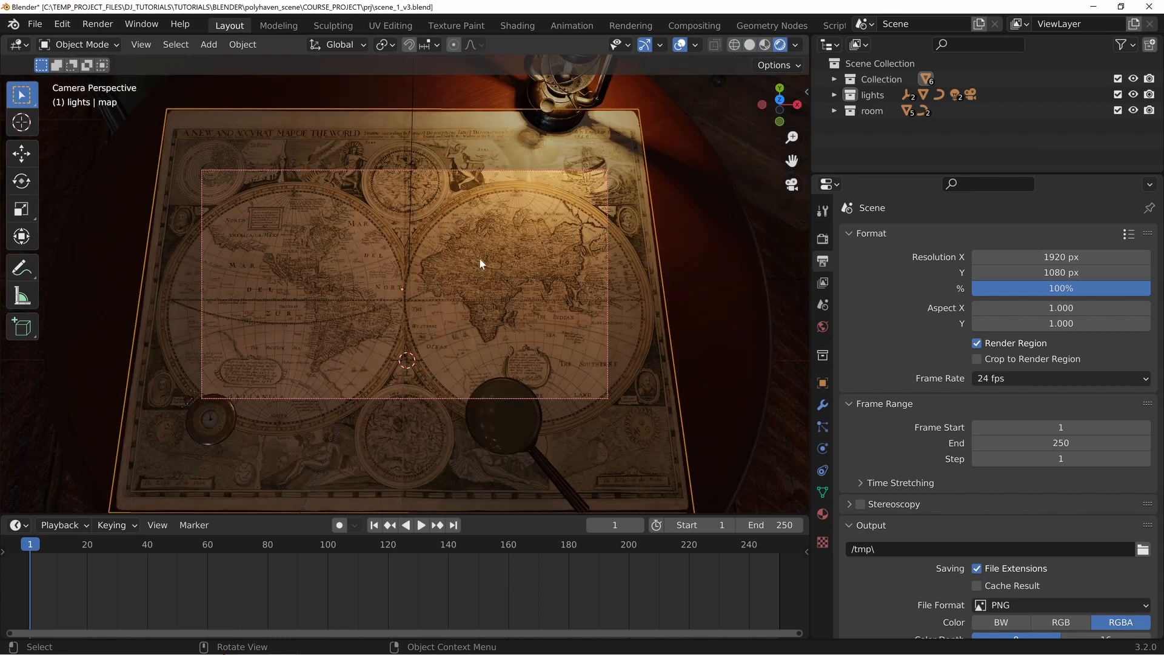
pyautogui.moveTo(469, 300); pyautogui.dragTo(405, 287, button='middle')
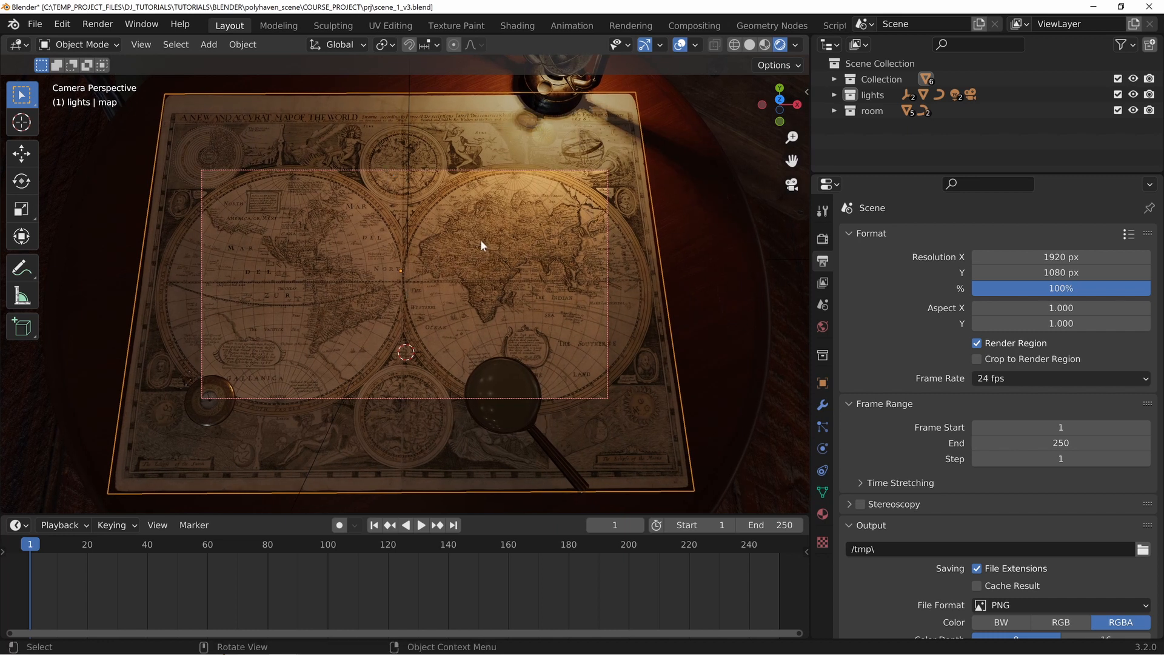
# Step: Show the map's modifiers and expand Collection and lights in an enlarged Outliner
pyautogui.click(823, 406)
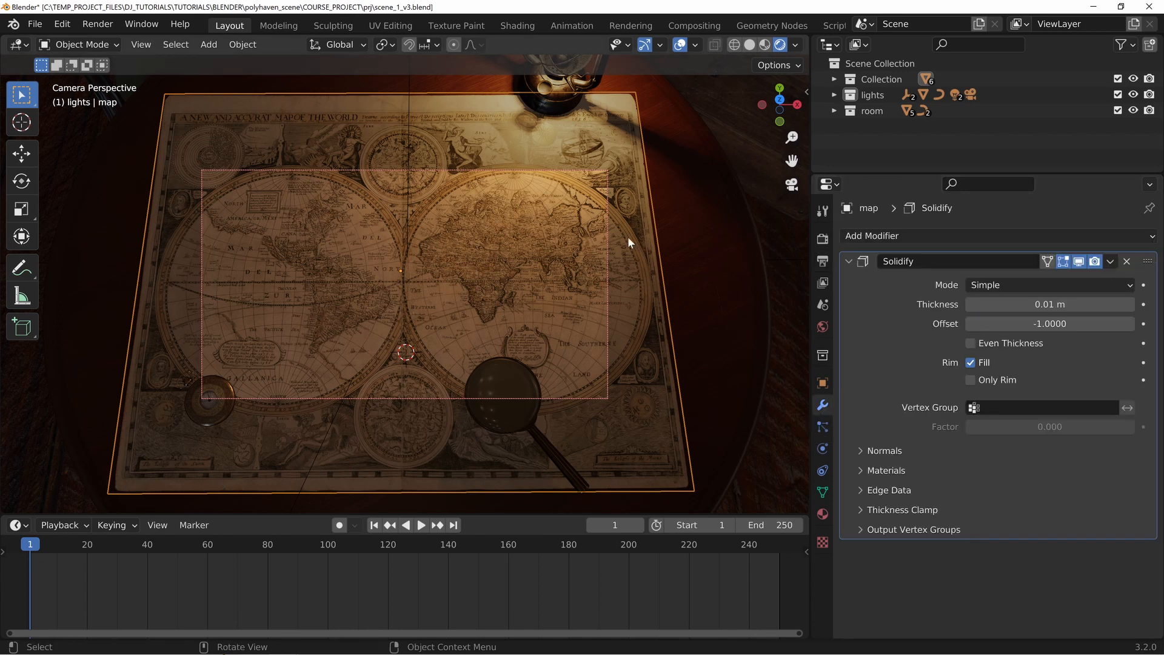
pyautogui.click(834, 79)
pyautogui.click(834, 80)
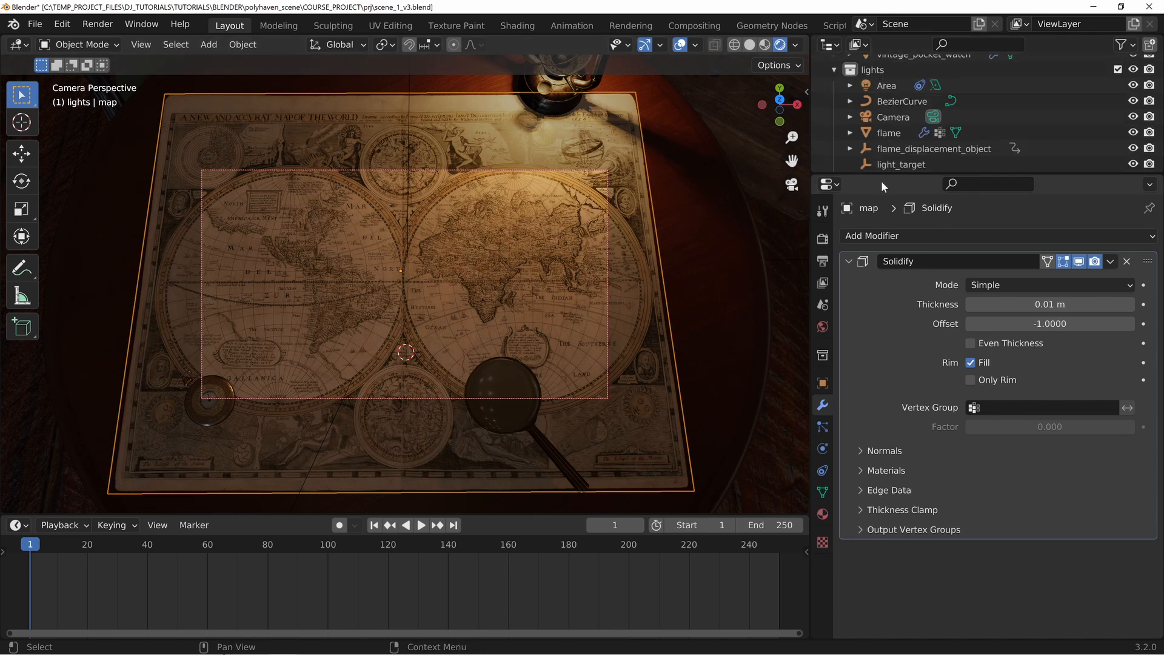
pyautogui.moveTo(882, 176); pyautogui.dragTo(915, 333)
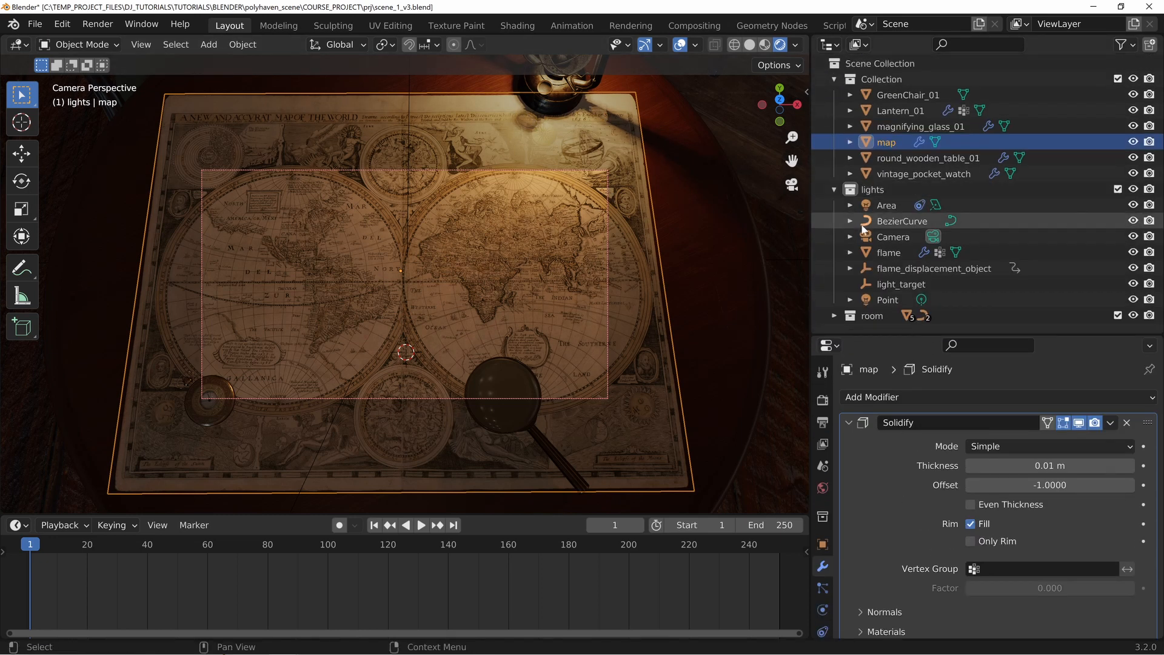
# Step: Select the Camera object and add a Track To constraint to it
pyautogui.click(884, 236)
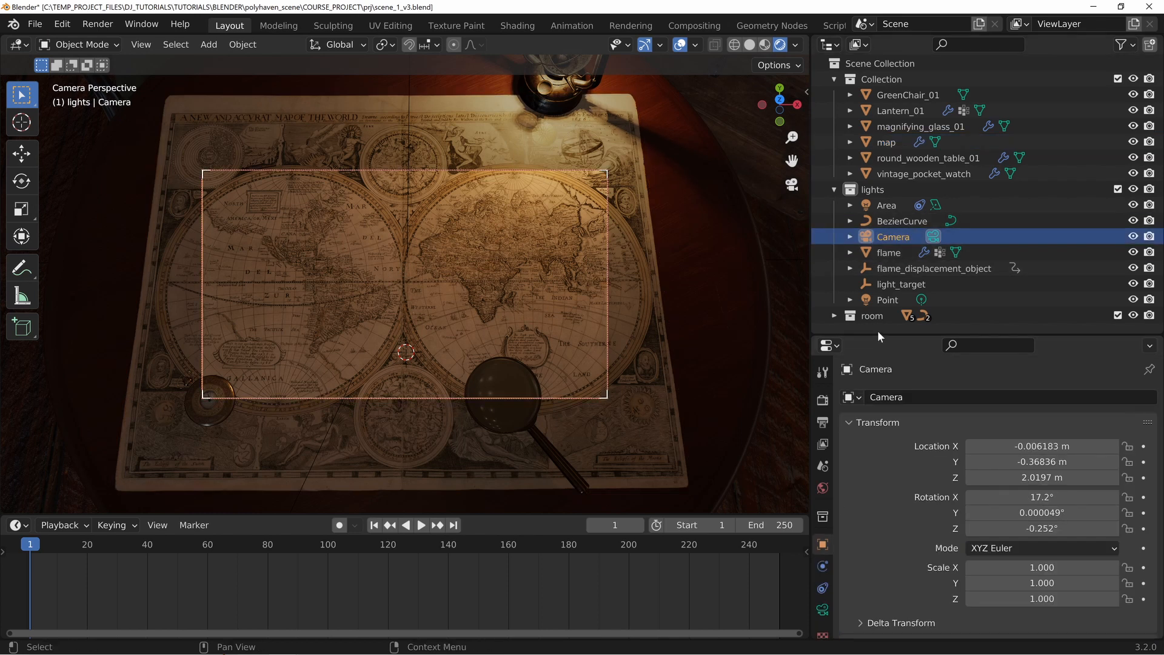
pyautogui.moveTo(878, 333); pyautogui.dragTo(891, 131)
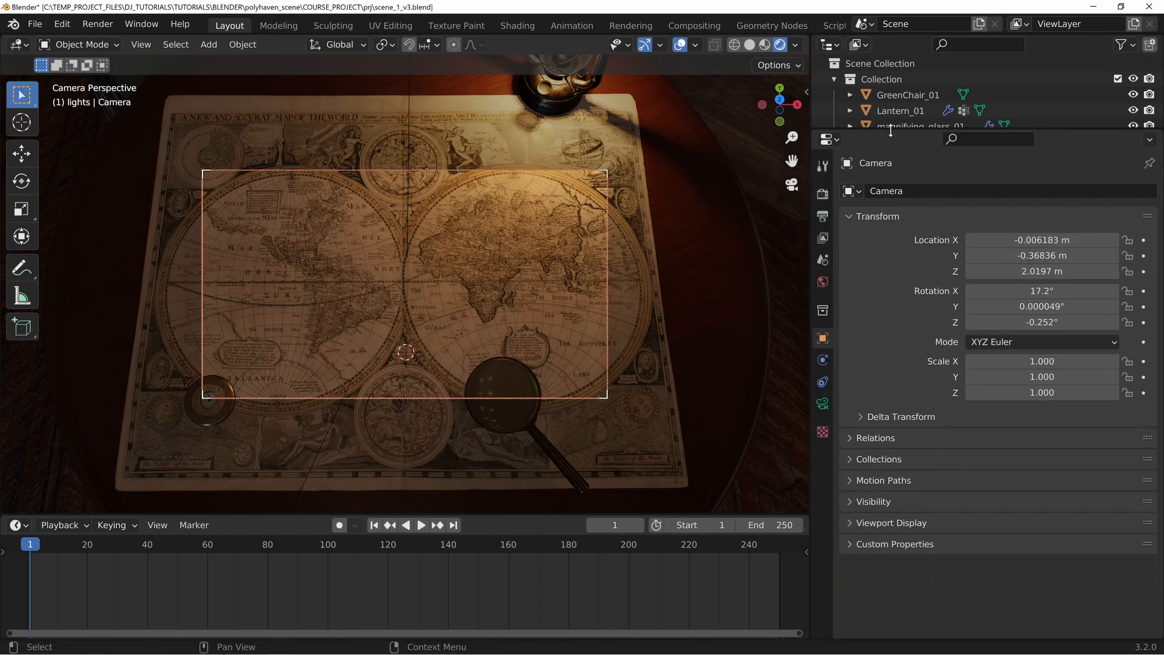
pyautogui.click(822, 383)
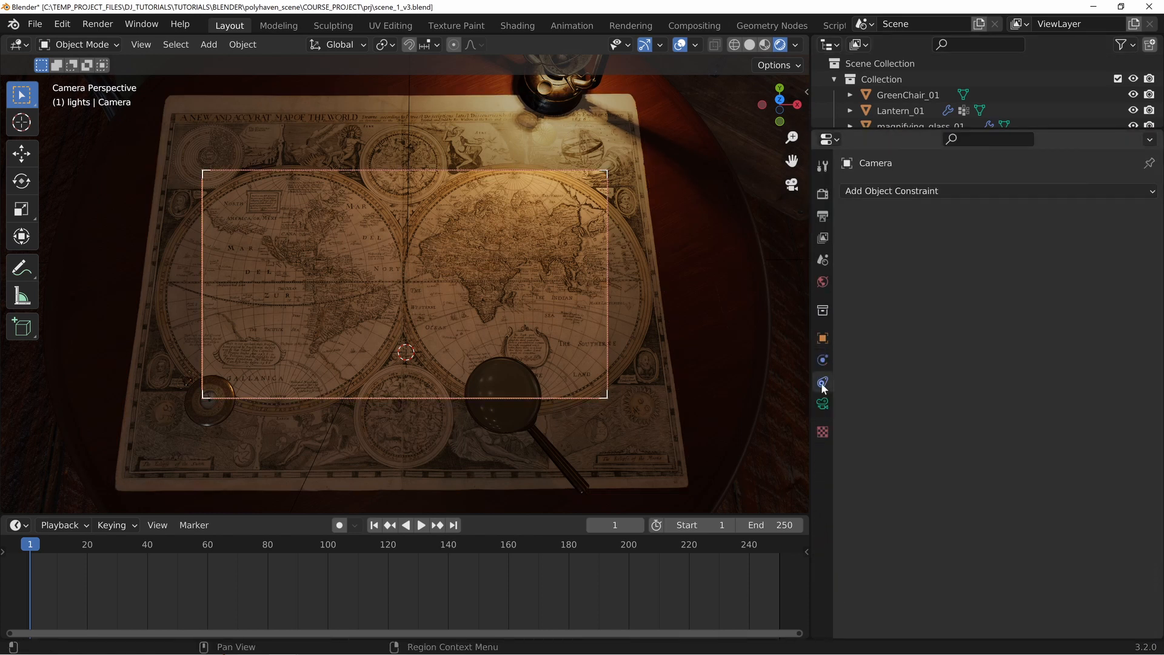
pyautogui.click(909, 193)
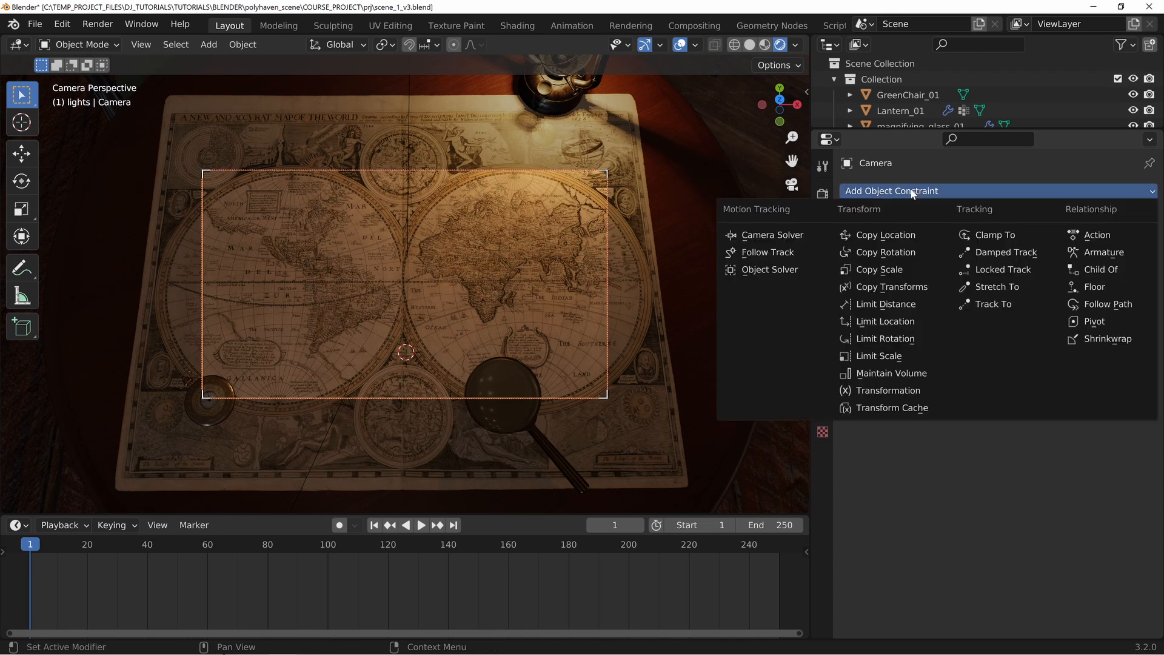
pyautogui.click(978, 305)
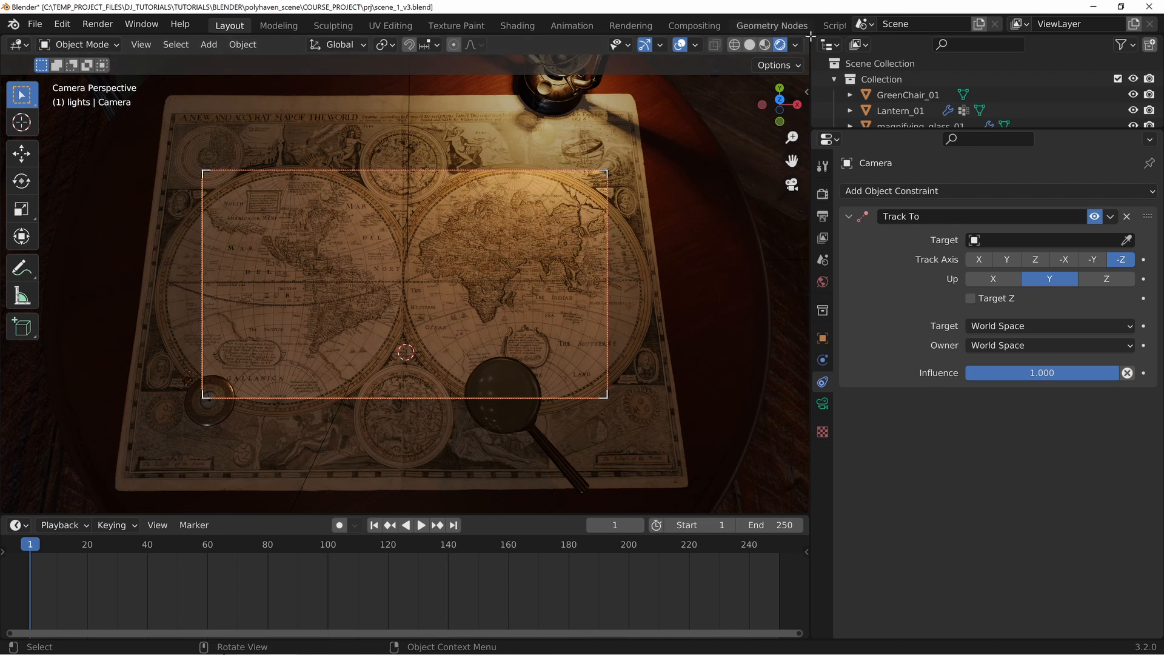
# Step: Split the 3D viewport in two, unlock Camera to View in the second one, and orbit it to show the camera and table
pyautogui.moveTo(810, 38); pyautogui.dragTo(432, 73)
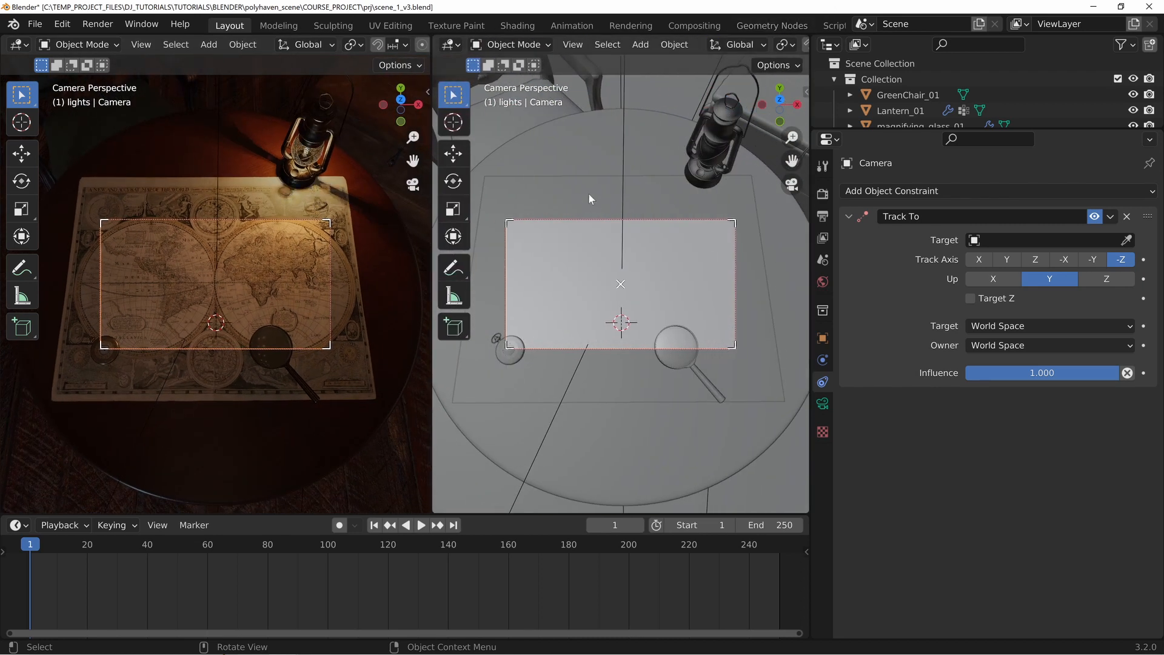
pyautogui.press('n')
pyautogui.click(802, 162)
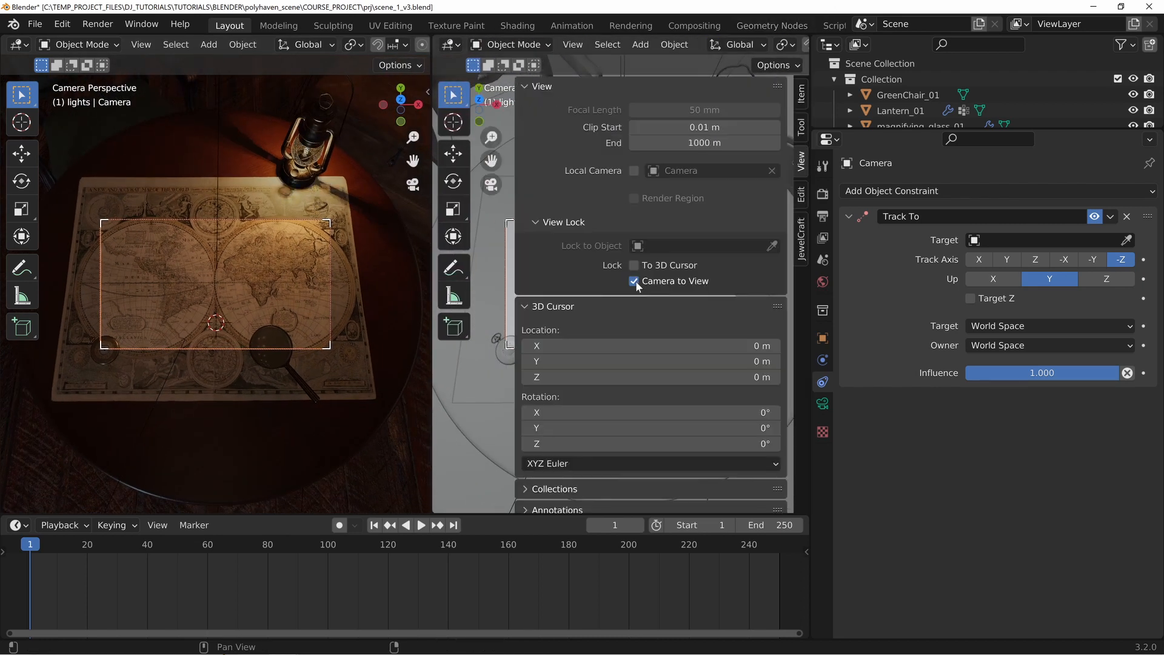
pyautogui.press('n')
pyautogui.moveTo(690, 288); pyautogui.dragTo(557, 206, button='middle')
pyautogui.scroll(-7, 558, 207)
pyautogui.scroll(8, 621, 238)
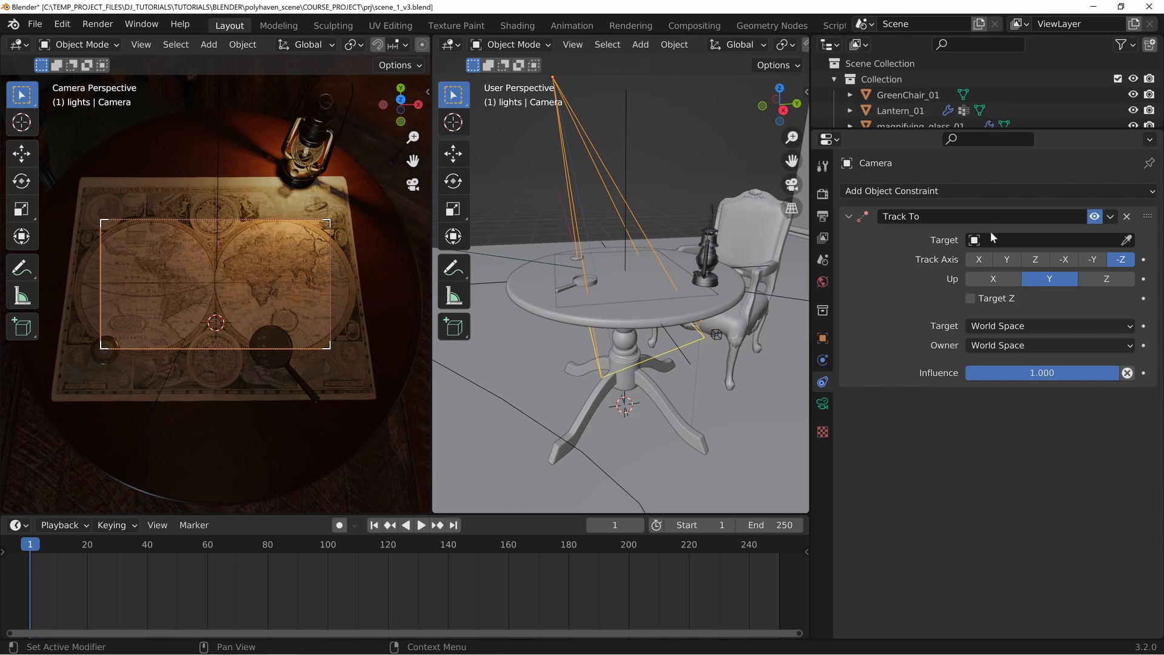
# Step: Set the light_target empty as the target of the camera's Track To constraint
pyautogui.click(1127, 240)
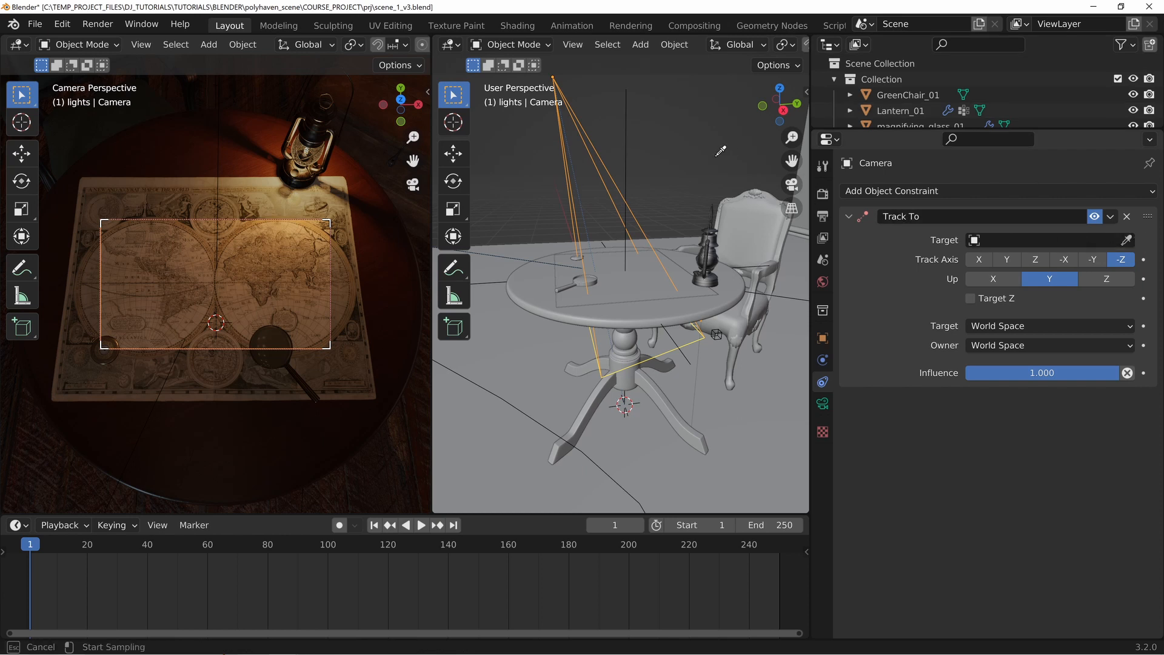
pyautogui.click(626, 117)
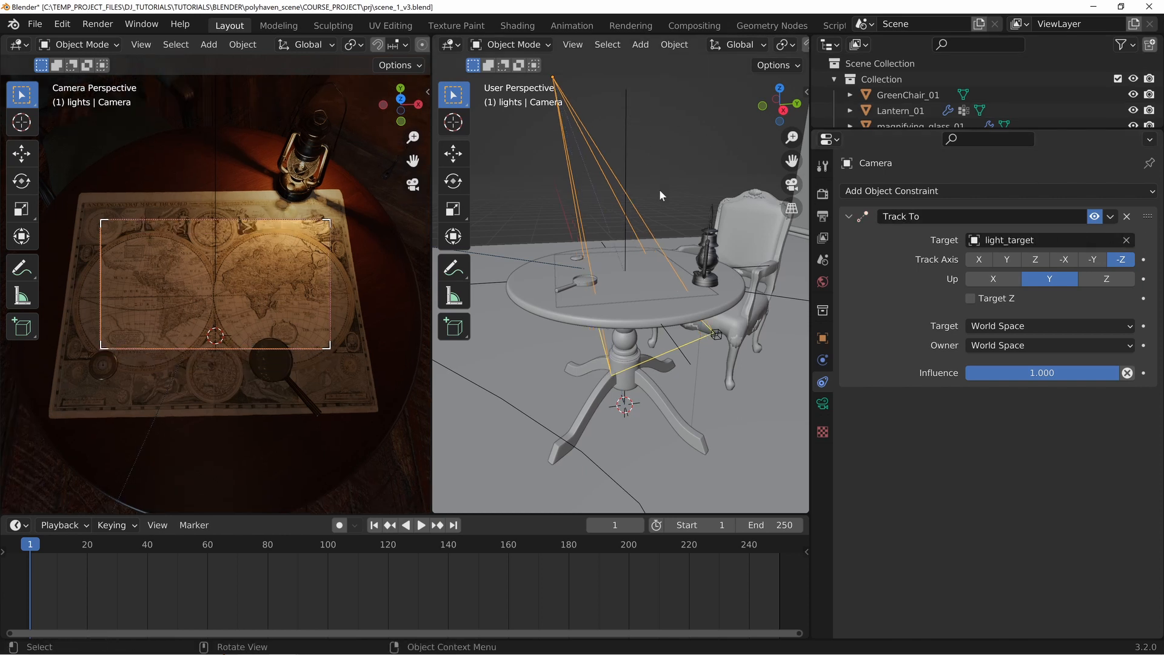
pyautogui.moveTo(639, 267); pyautogui.dragTo(681, 289, button='middle')
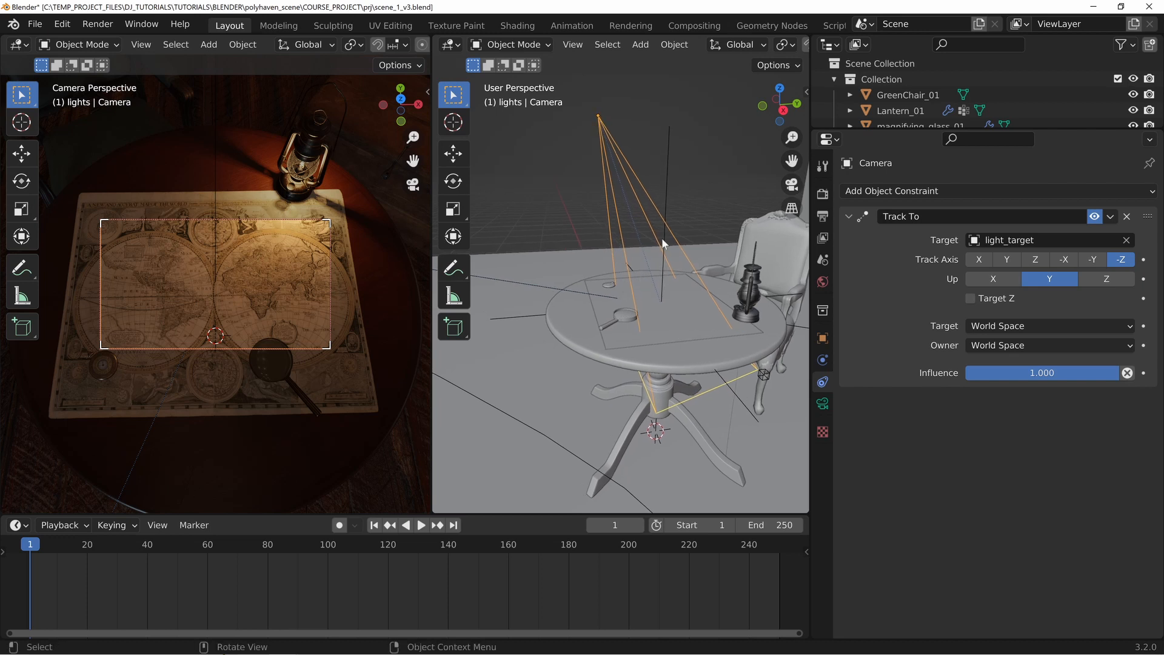
# Step: Swing the tracked camera out and back around its target, ending on a closer framing of the map
pyautogui.scroll(-4, 677, 273)
pyautogui.scroll(-5, 227, 289)
pyautogui.moveTo(234, 293); pyautogui.dragTo(307, 299, button='middle')
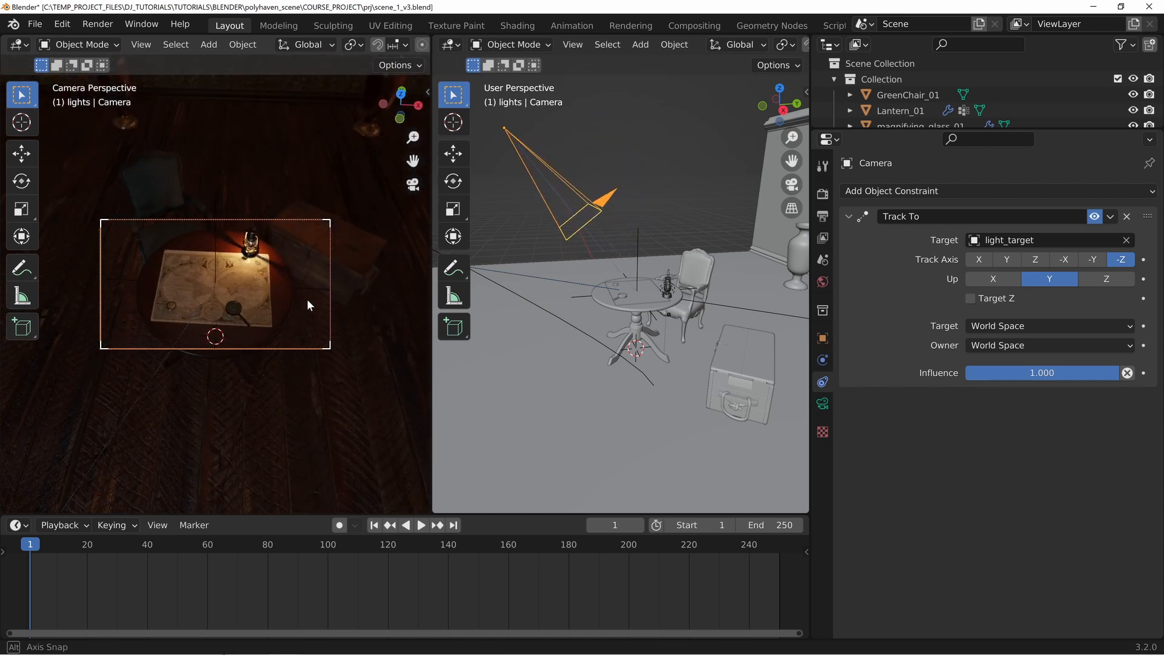
pyautogui.scroll(6, 254, 295)
pyautogui.moveTo(214, 329); pyautogui.dragTo(264, 268, button='middle')
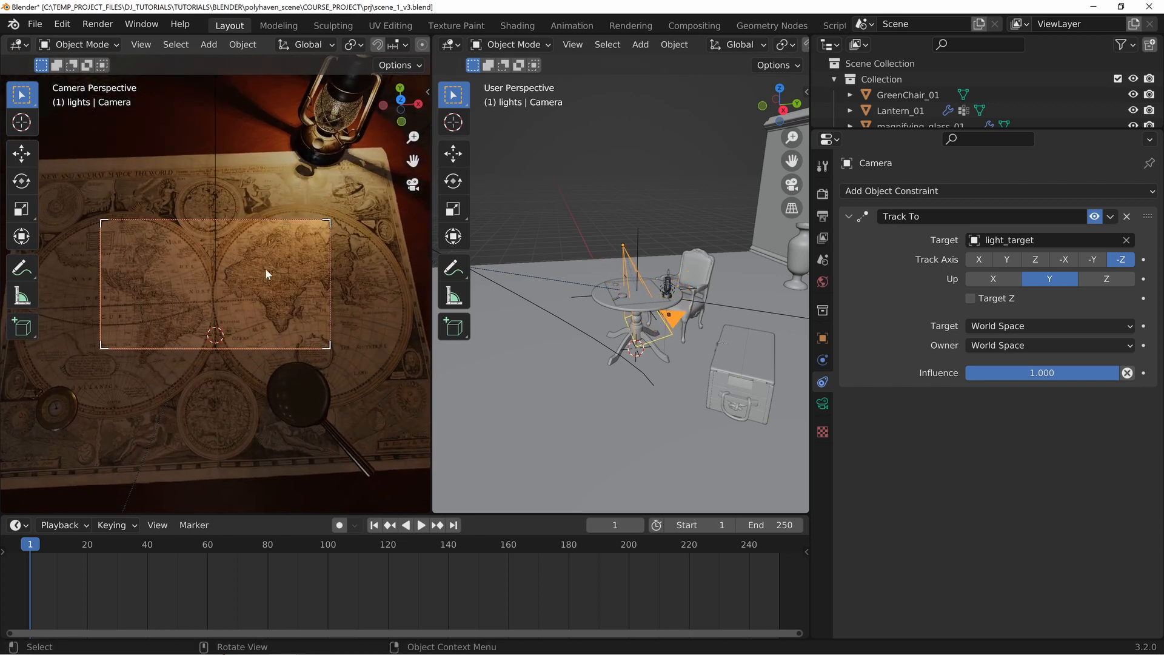
# Step: Select the light_target empty above the table and show it in the right orthographic view
pyautogui.click(637, 244)
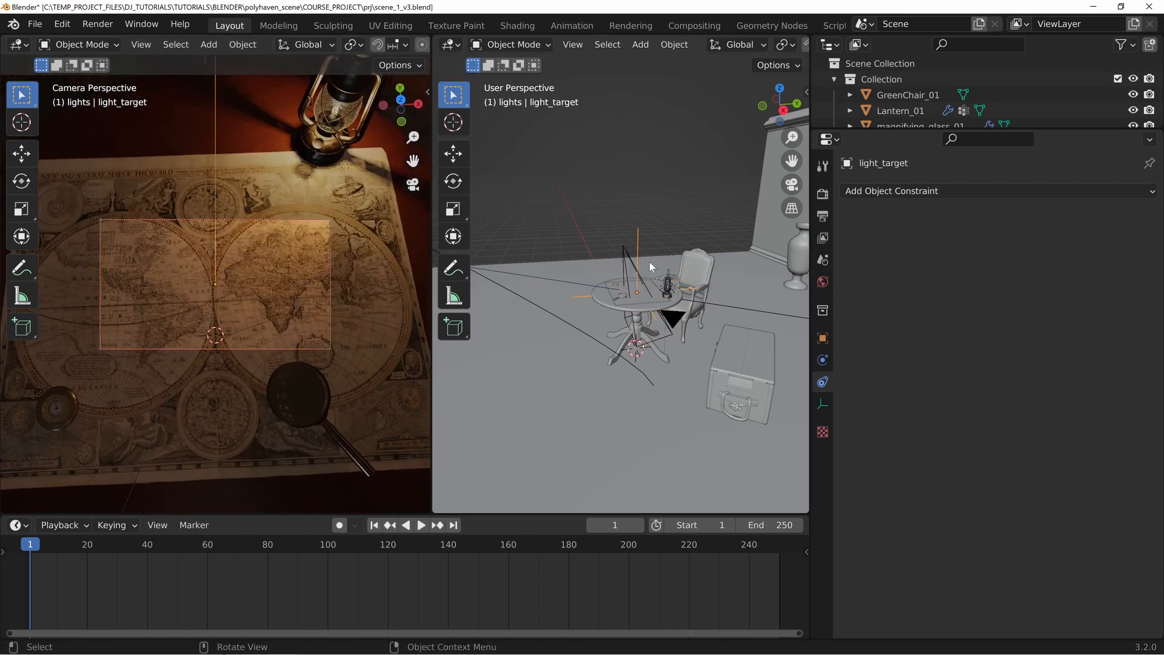
pyautogui.press('KP_3')
pyautogui.scroll(4, 681, 357)
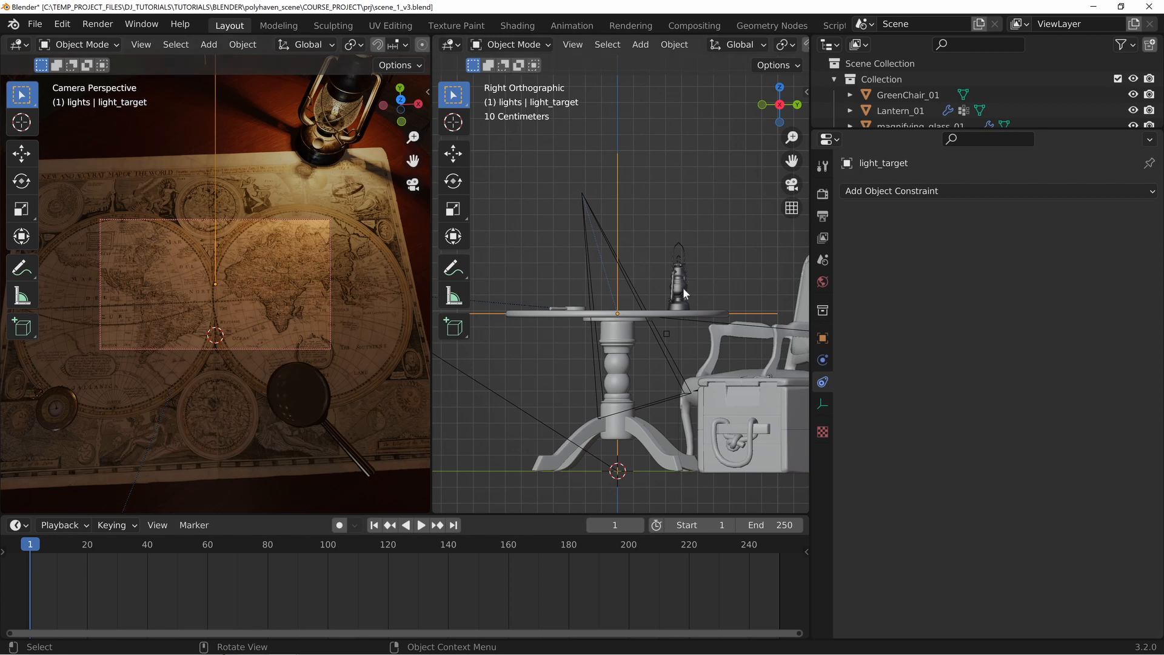
pyautogui.press('g')
pyautogui.press('x')
pyautogui.press('Escape')
# Step: Move light_target about -0.03 m along the global Y axis and slightly readjust the camera's framing of the map
pyautogui.press('g')
pyautogui.press('y')
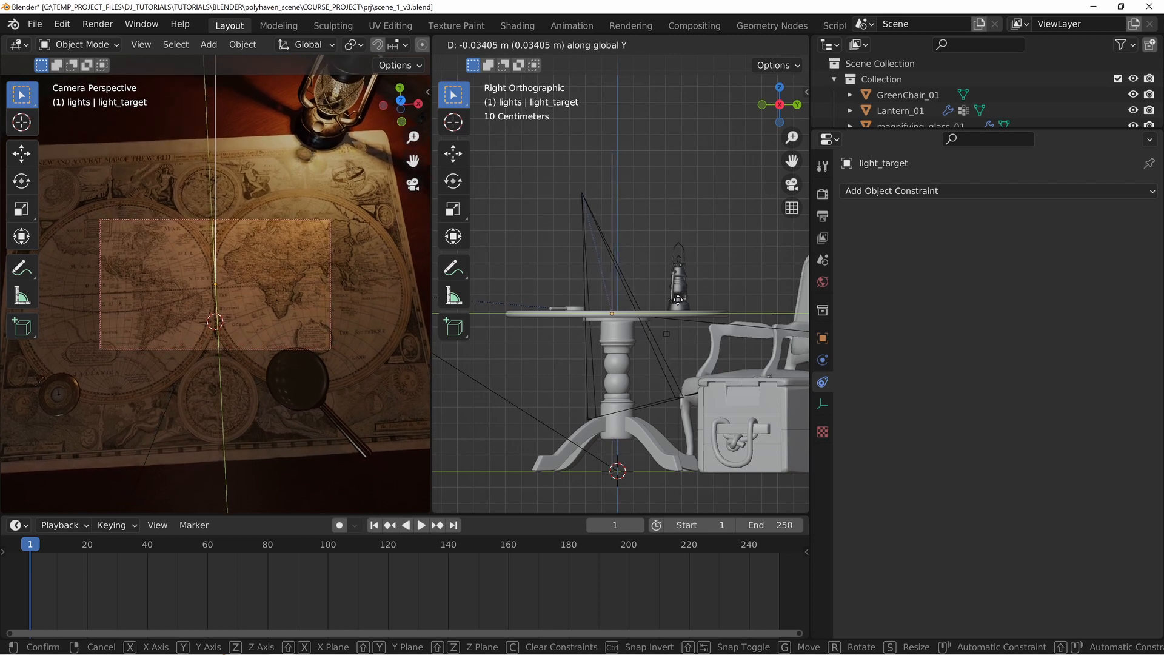
pyautogui.click(679, 300)
pyautogui.moveTo(279, 252); pyautogui.dragTo(216, 303, button='middle')
# Step: Select the BezierCurve path and enter Edit Mode on it
pyautogui.scroll(-6, 633, 315)
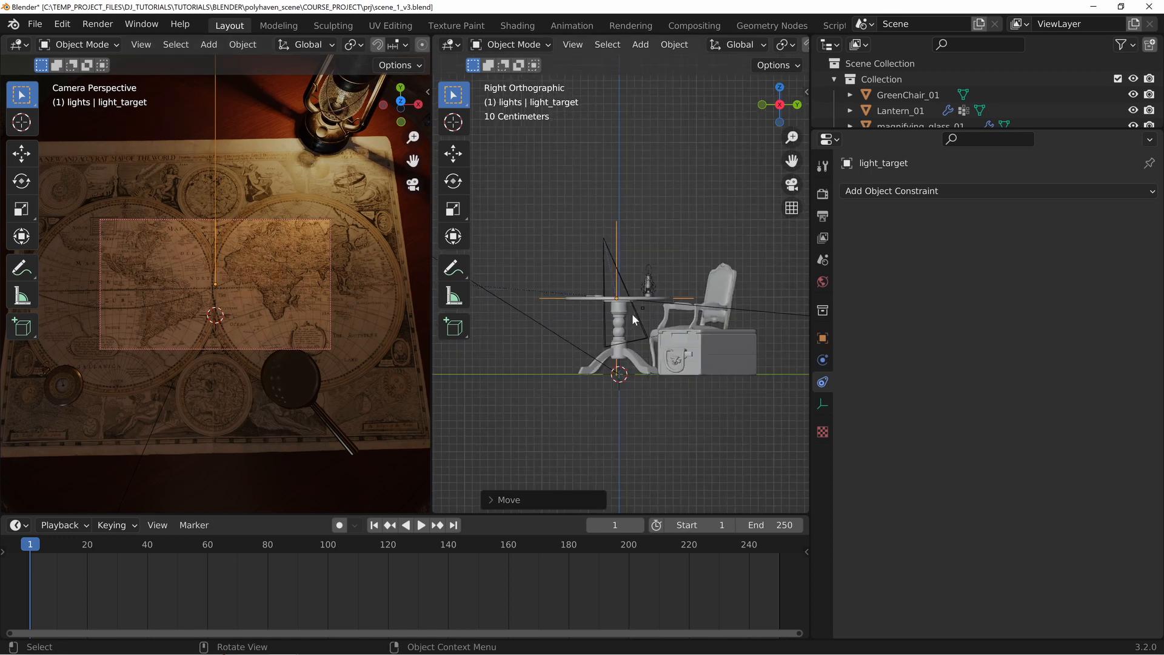
pyautogui.keyDown('shift'); pyautogui.moveTo(606, 290); pyautogui.dragTo(675, 285, button='middle'); pyautogui.keyUp('shift')
pyautogui.scroll(4, 705, 287)
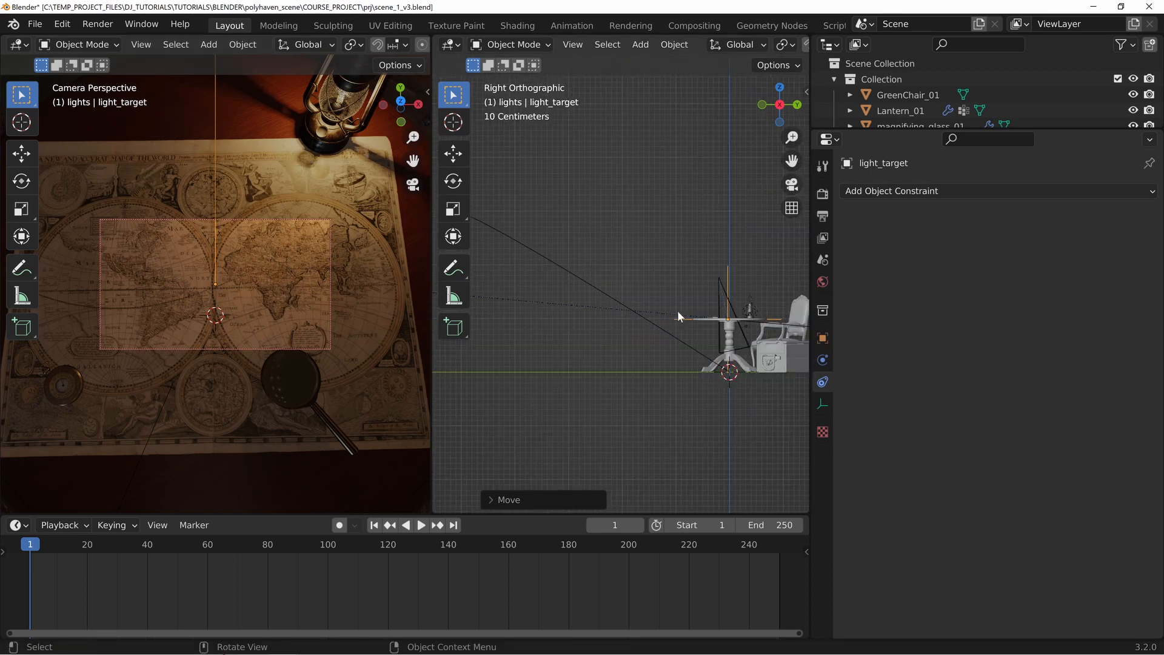
pyautogui.click(577, 279)
pyautogui.keyDown('shift'); pyautogui.moveTo(577, 279); pyautogui.dragTo(624, 345, button='middle'); pyautogui.keyUp('shift')
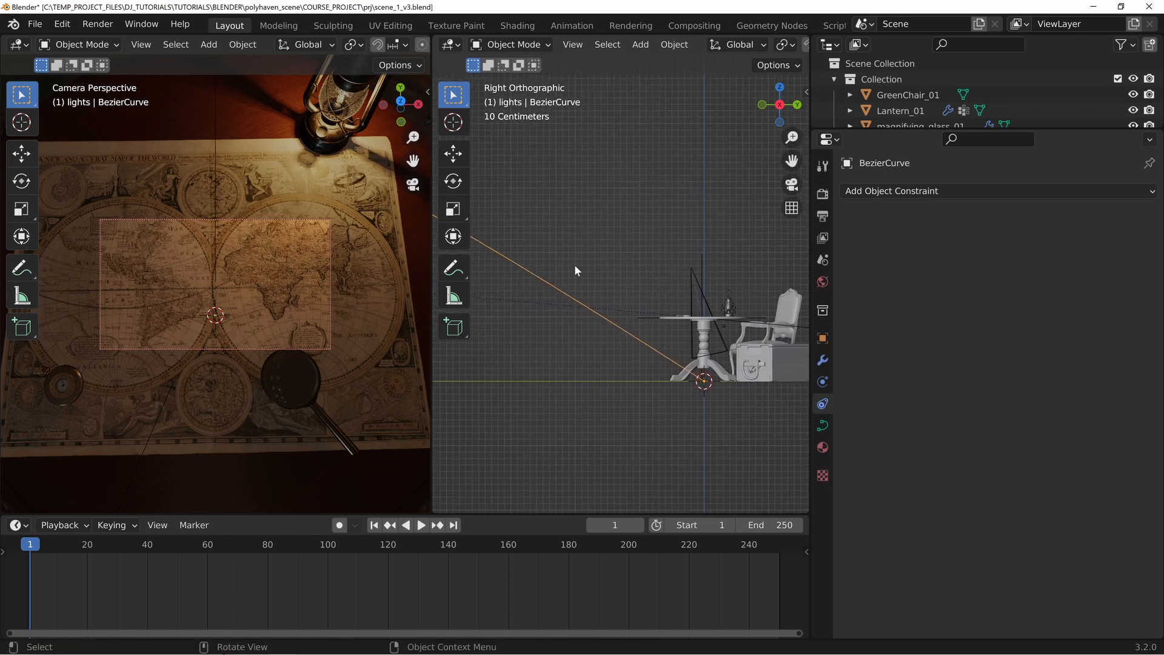
pyautogui.press('Tab')
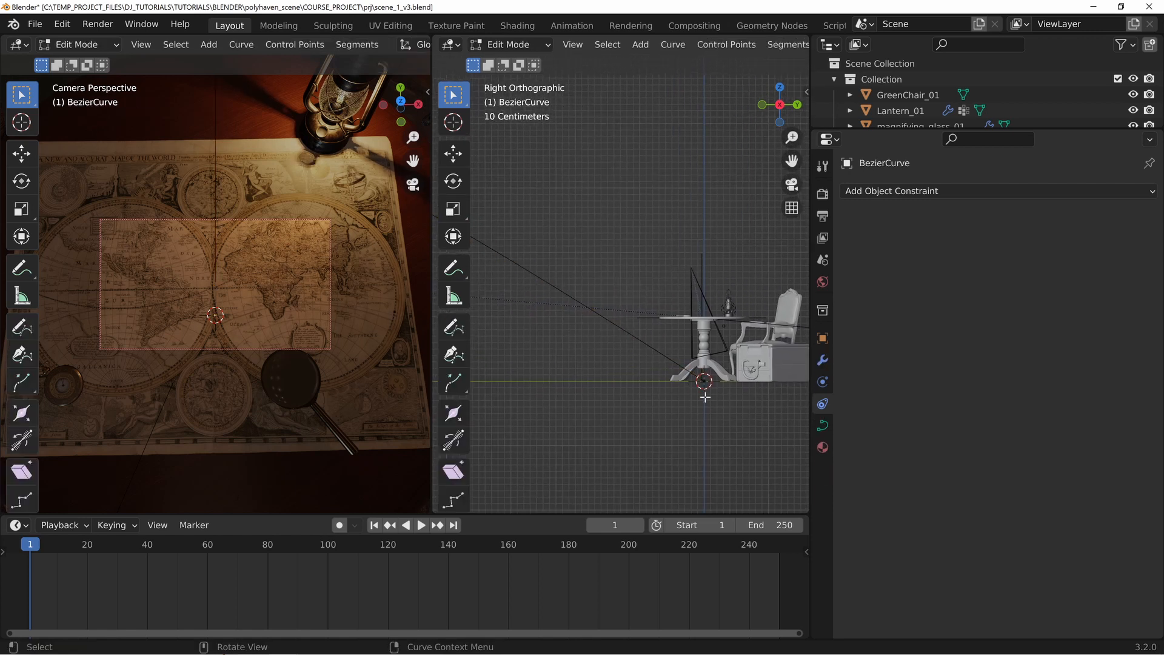
# Step: Select the curve's end point beneath the table and raise it along Z to about tabletop height
pyautogui.scroll(-6, 633, 288)
pyautogui.click(695, 342)
pyautogui.scroll(4, 679, 376)
pyautogui.keyDown('shift'); pyautogui.moveTo(724, 359); pyautogui.dragTo(598, 301, button='middle'); pyautogui.keyUp('shift')
pyautogui.scroll(7, 655, 324)
pyautogui.moveTo(692, 341)
pyautogui.keyDown('shift'); pyautogui.mouseDown(button='middle')
pyautogui.moveTo(654, 350)
pyautogui.moveTo(672, 346)
pyautogui.mouseUp(button='middle'); pyautogui.keyUp('shift')
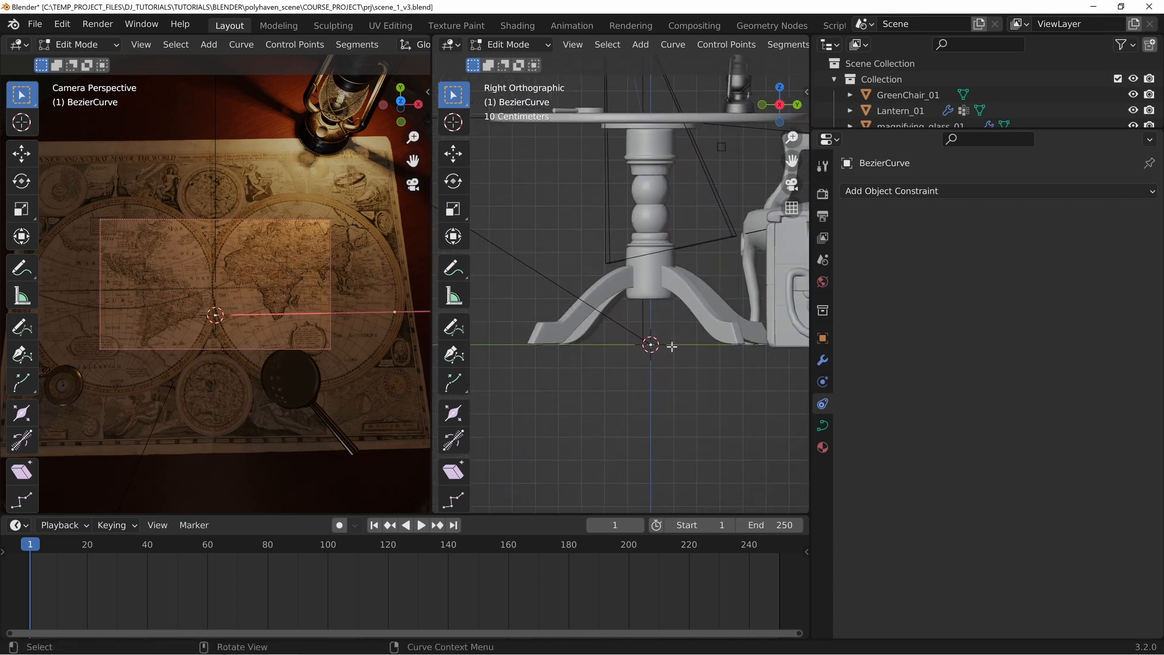
pyautogui.press('g')
pyautogui.press('z')
pyautogui.click(667, 113)
# Step: Move the curve's end point up onto the camera's position above the table in the side view
pyautogui.keyDown('shift'); pyautogui.moveTo(649, 115); pyautogui.dragTo(719, 446, button='middle'); pyautogui.keyUp('shift')
pyautogui.press('g')
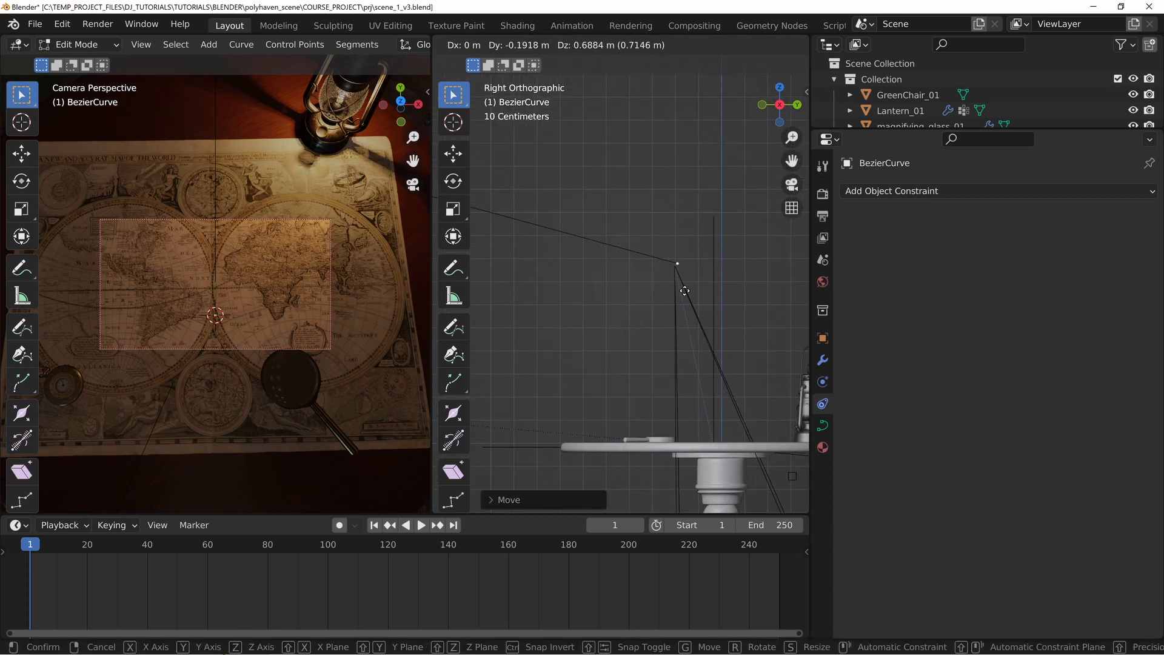
pyautogui.click(682, 294)
pyautogui.scroll(3, 718, 256)
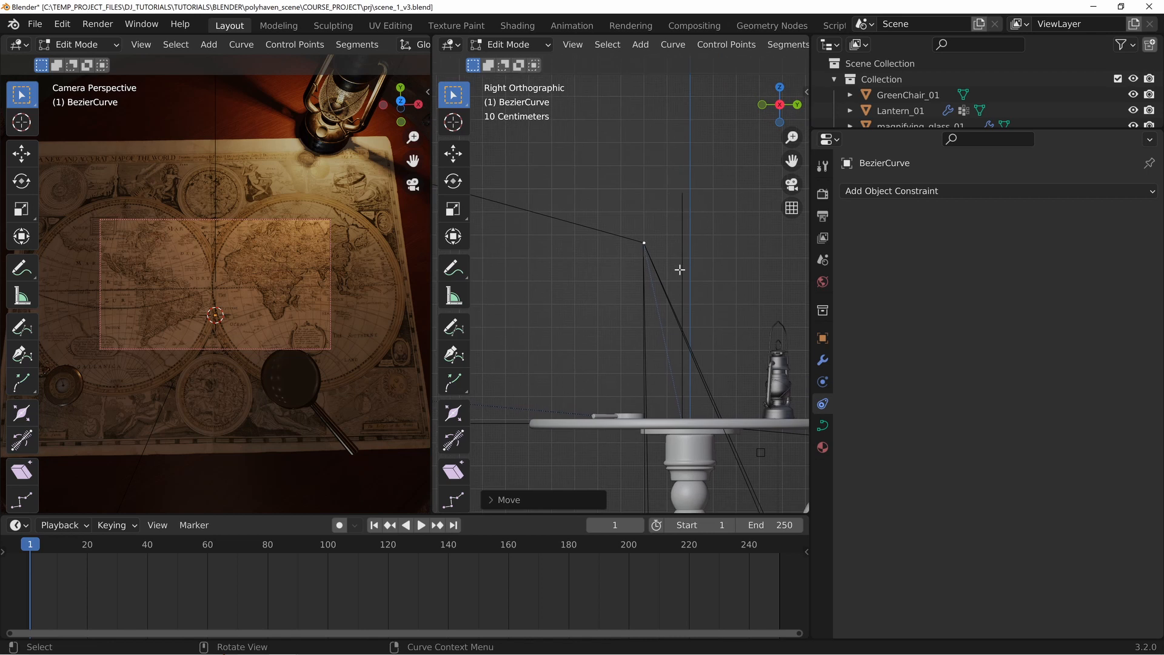
pyautogui.press('g')
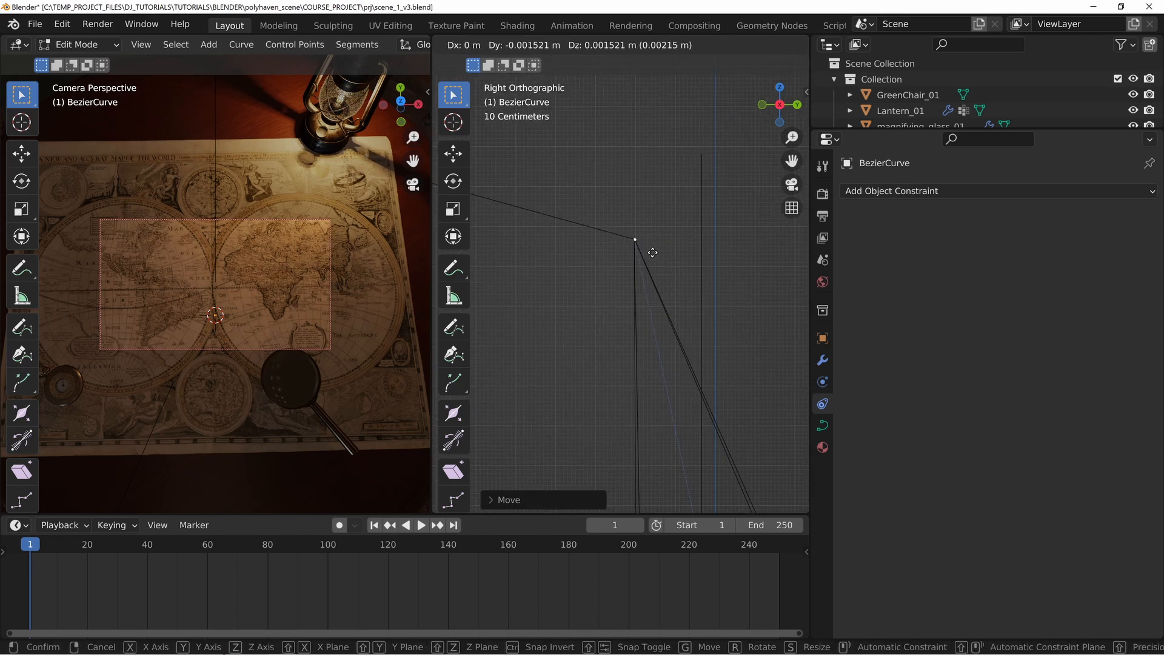
pyautogui.click(649, 252)
# Step: Shift the end point about -0.99 m in X in the top view so it meets the camera
pyautogui.press('KP_7')
pyautogui.scroll(-6, 656, 265)
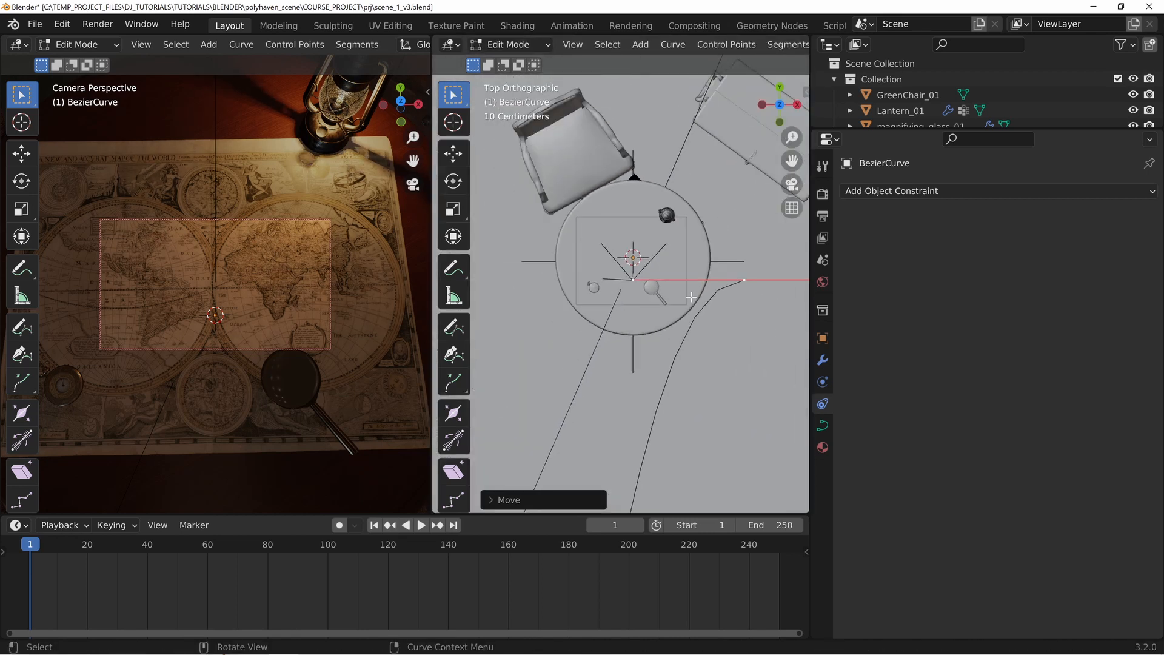
pyautogui.keyDown('shift'); pyautogui.moveTo(746, 279); pyautogui.dragTo(662, 277, button='middle'); pyautogui.keyUp('shift')
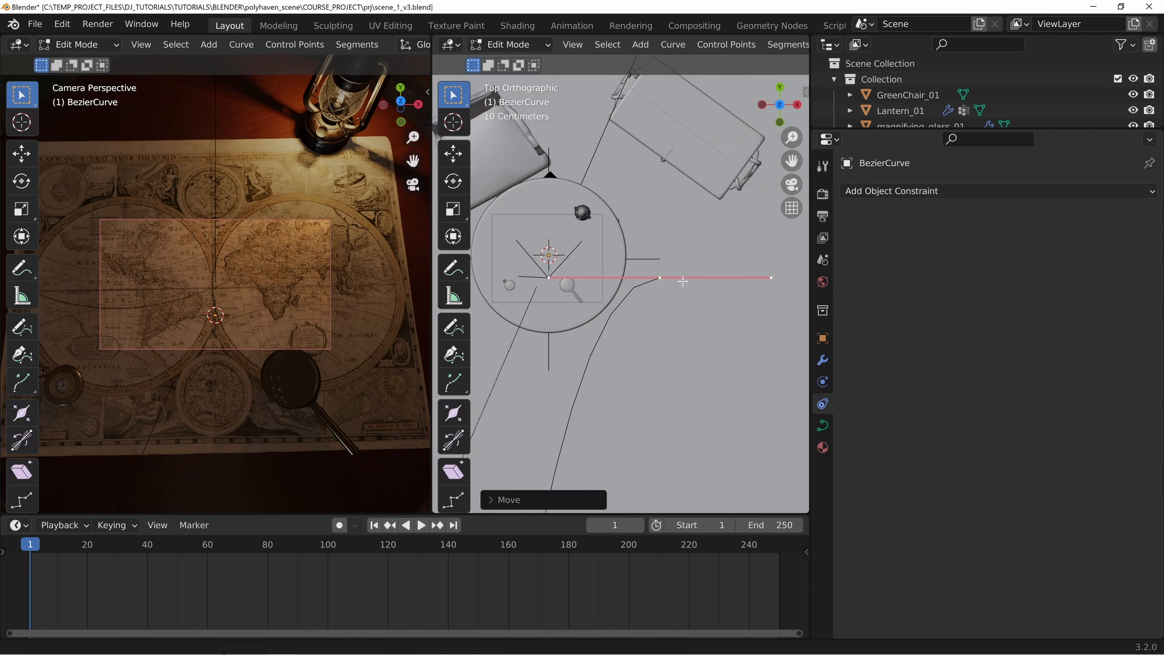
pyautogui.press('g')
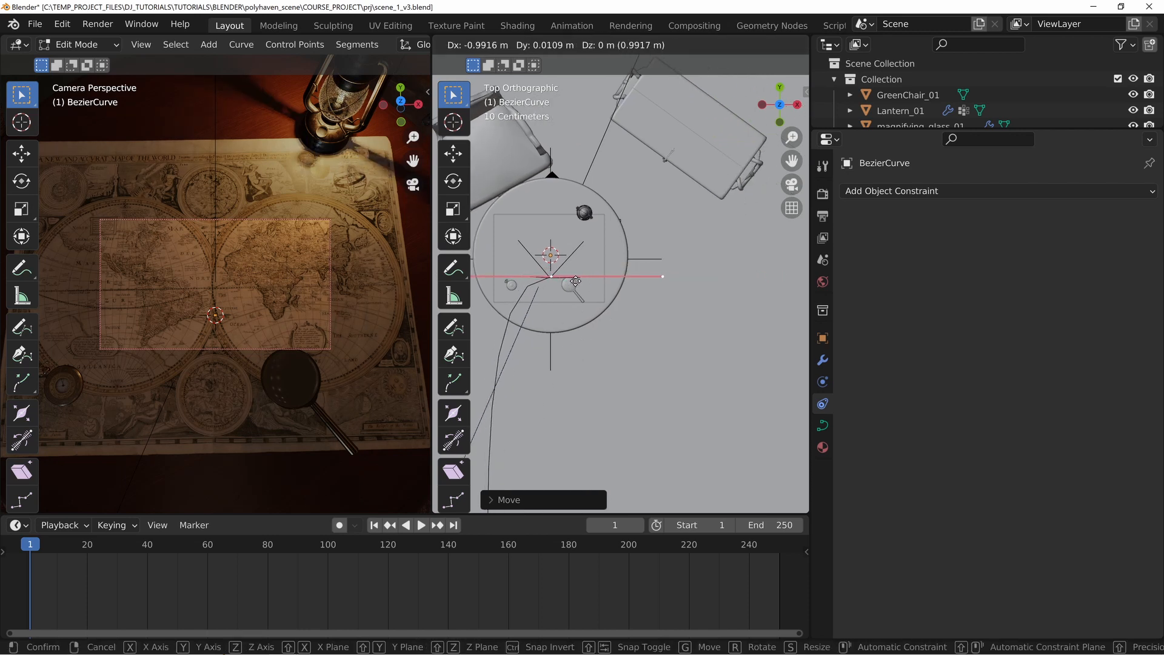
pyautogui.click(571, 281)
# Step: Rotate the end point's handles -90° in the top view so the curve approaches the table straight along Y
pyautogui.keyDown('shift'); pyautogui.moveTo(539, 345); pyautogui.dragTo(651, 285, button='middle'); pyautogui.keyUp('shift')
pyautogui.scroll(-4, 653, 304)
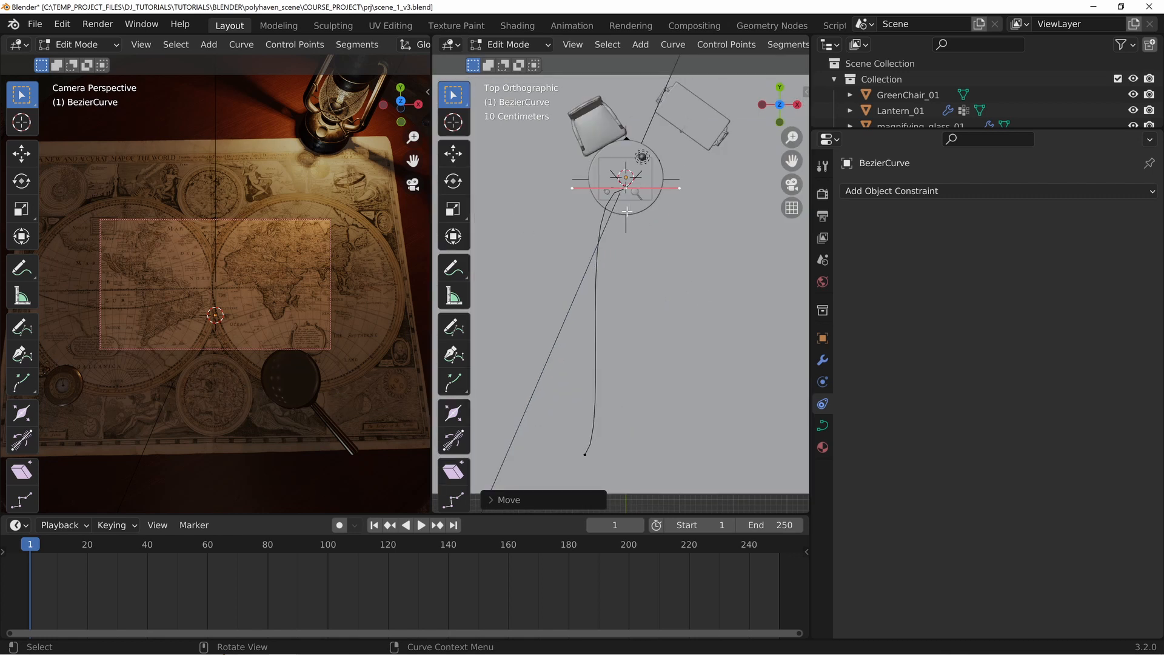
pyautogui.press('r')
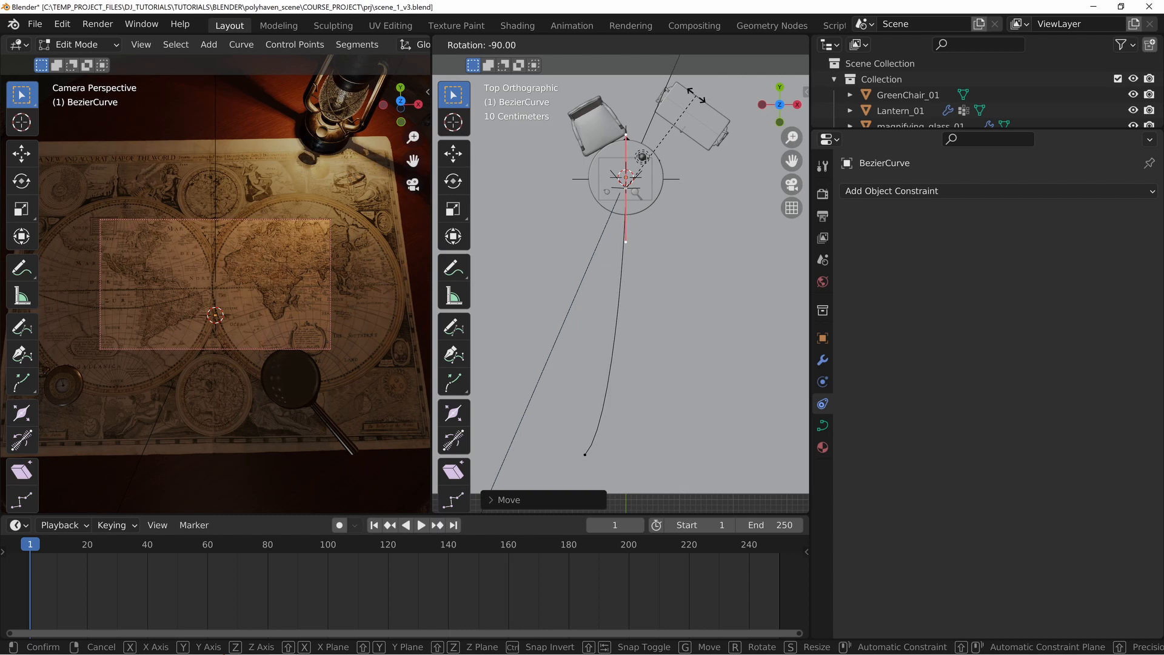
pyautogui.click(692, 119)
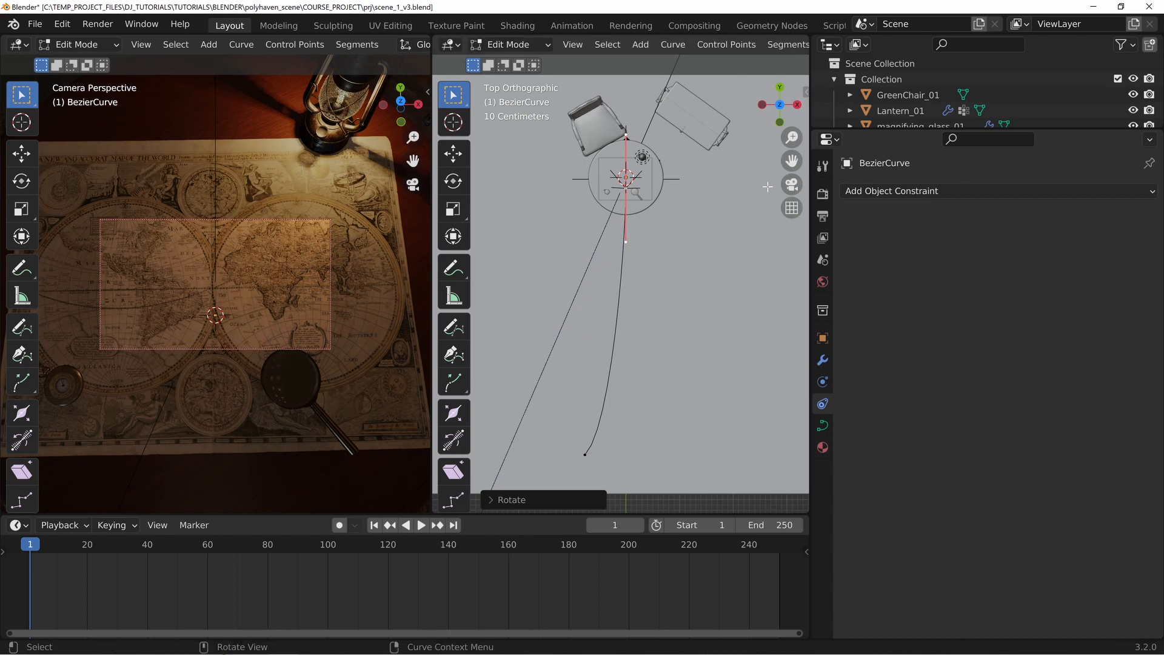
pyautogui.press('r')
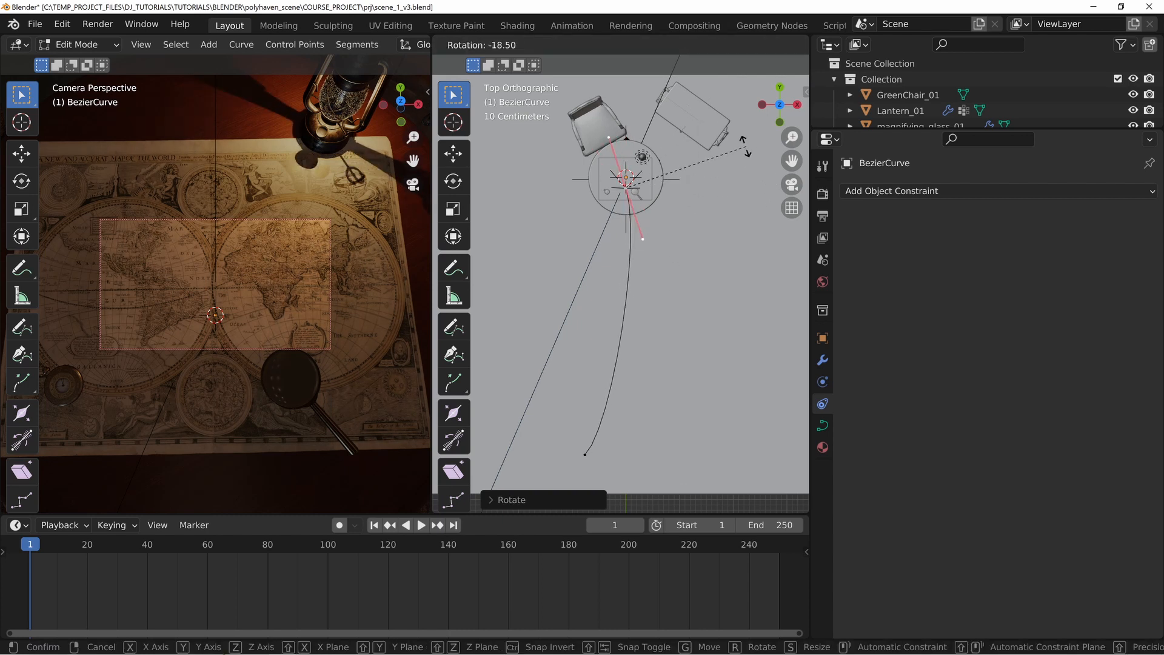
pyautogui.click(759, 182)
# Step: Select the control point at the curve's far end and rotate its handles to smooth the start of the path
pyautogui.keyDown('shift'); pyautogui.moveTo(647, 221); pyautogui.dragTo(653, 323, button='middle'); pyautogui.keyUp('shift')
pyautogui.scroll(6, 654, 324)
pyautogui.keyDown('shift'); pyautogui.moveTo(727, 351); pyautogui.dragTo(697, 271, button='middle'); pyautogui.keyUp('shift')
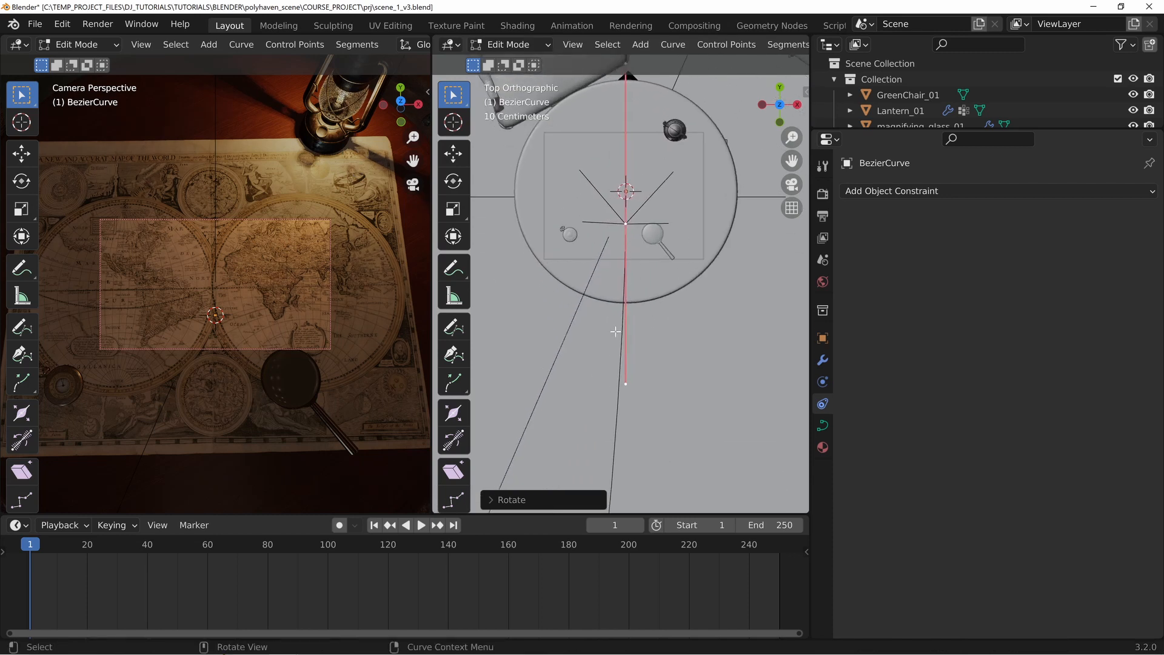
pyautogui.keyDown('shift'); pyautogui.moveTo(616, 326); pyautogui.dragTo(634, 121, button='middle'); pyautogui.keyUp('shift')
pyautogui.click(581, 382)
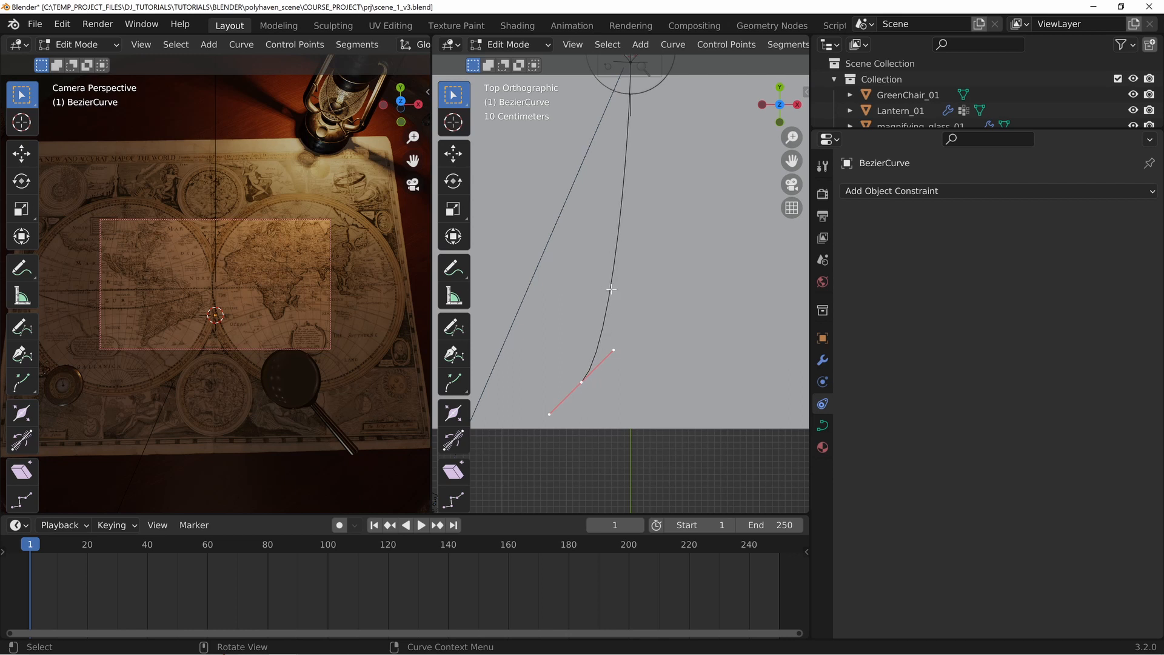
pyautogui.keyDown('shift'); pyautogui.moveTo(637, 388); pyautogui.dragTo(647, 327, button='middle'); pyautogui.keyUp('shift')
pyautogui.scroll(2, 647, 328)
pyautogui.press('r')
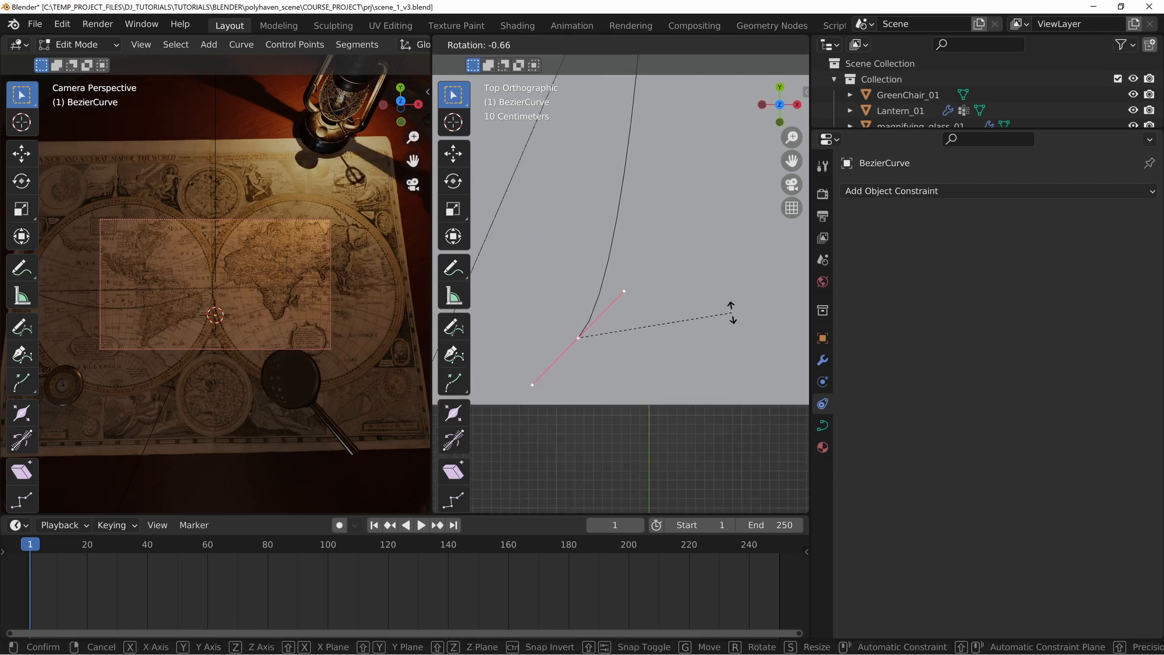
pyautogui.click(699, 258)
# Step: Examine the smoothness of the Bezier curve around its far-end control point in the top view
pyautogui.scroll(-4, 646, 163)
pyautogui.keyDown('shift'); pyautogui.moveTo(647, 221); pyautogui.dragTo(643, 253, button='middle'); pyautogui.keyUp('shift')
pyautogui.scroll(5, 658, 382)
pyautogui.keyDown('shift'); pyautogui.moveTo(641, 396); pyautogui.dragTo(676, 236, button='middle'); pyautogui.keyUp('shift')
pyautogui.scroll(4, 652, 286)
pyautogui.scroll(4, 652, 286)
pyautogui.keyDown('shift'); pyautogui.moveTo(546, 154); pyautogui.dragTo(699, 367, button='middle'); pyautogui.keyUp('shift')
pyautogui.scroll(8, 611, 330)
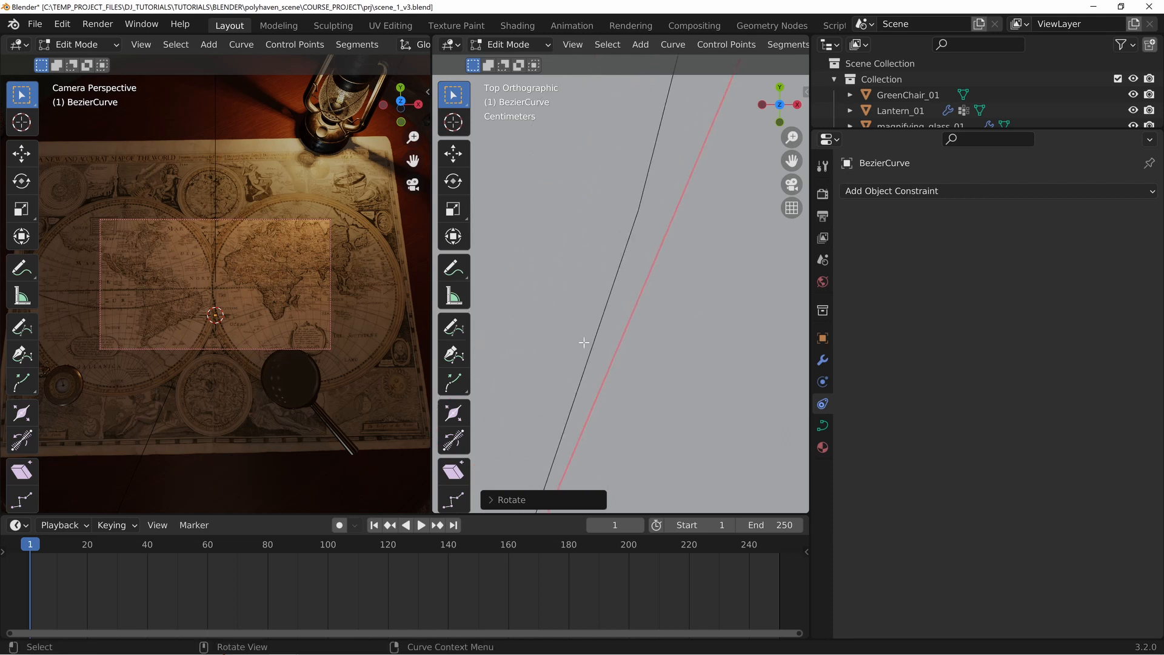
pyautogui.scroll(-4, 664, 170)
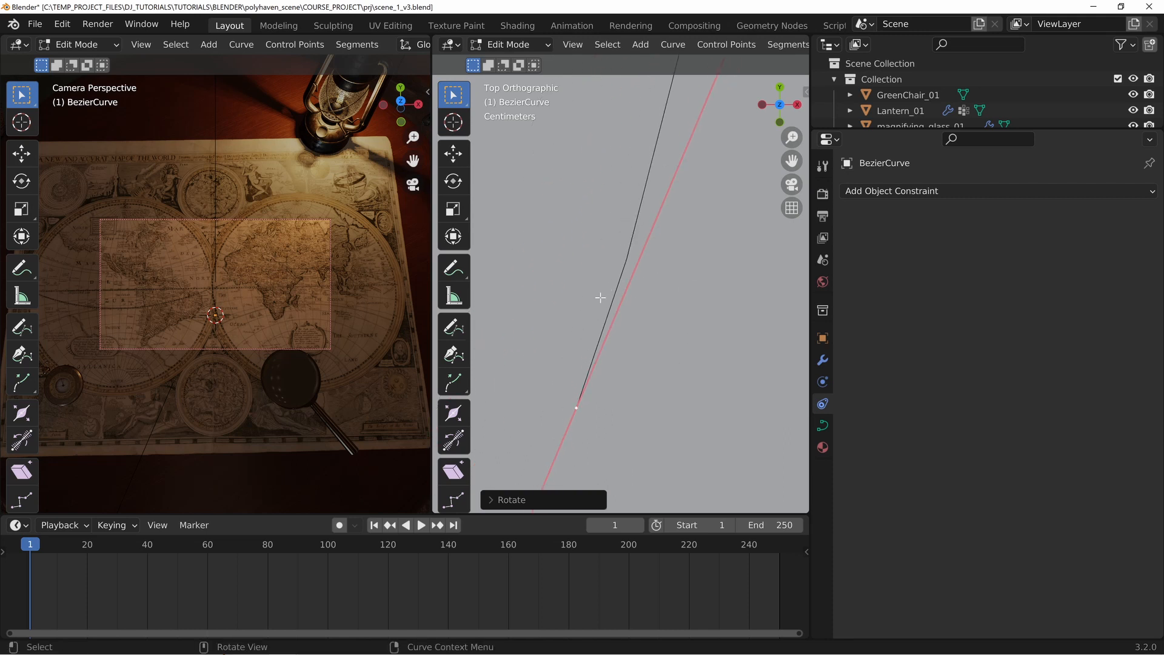
pyautogui.scroll(-3, 596, 327)
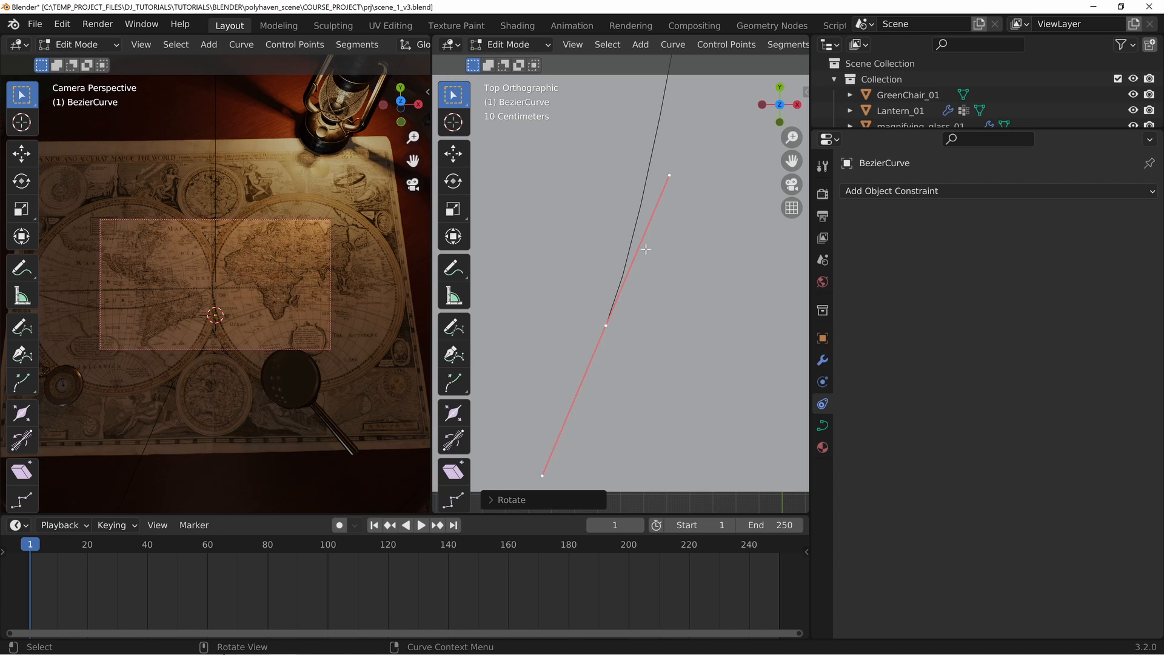
# Step: Leave curve editing and set the Bezier curve's Resolution Preview U to 30
pyautogui.press('Tab')
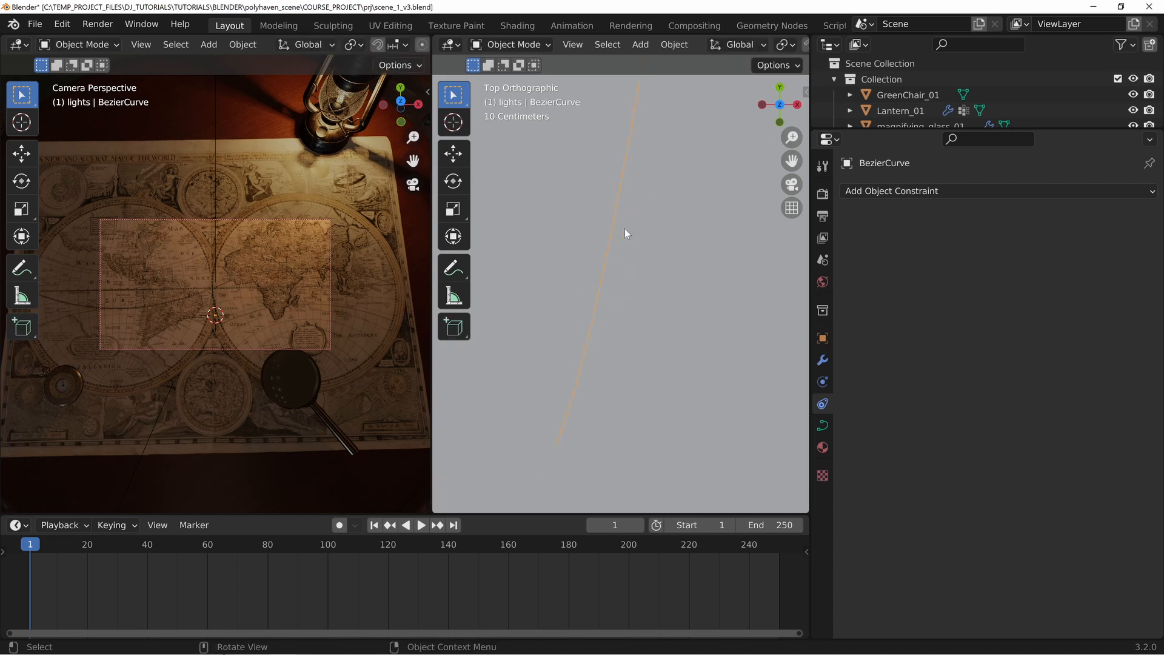
pyautogui.click(823, 426)
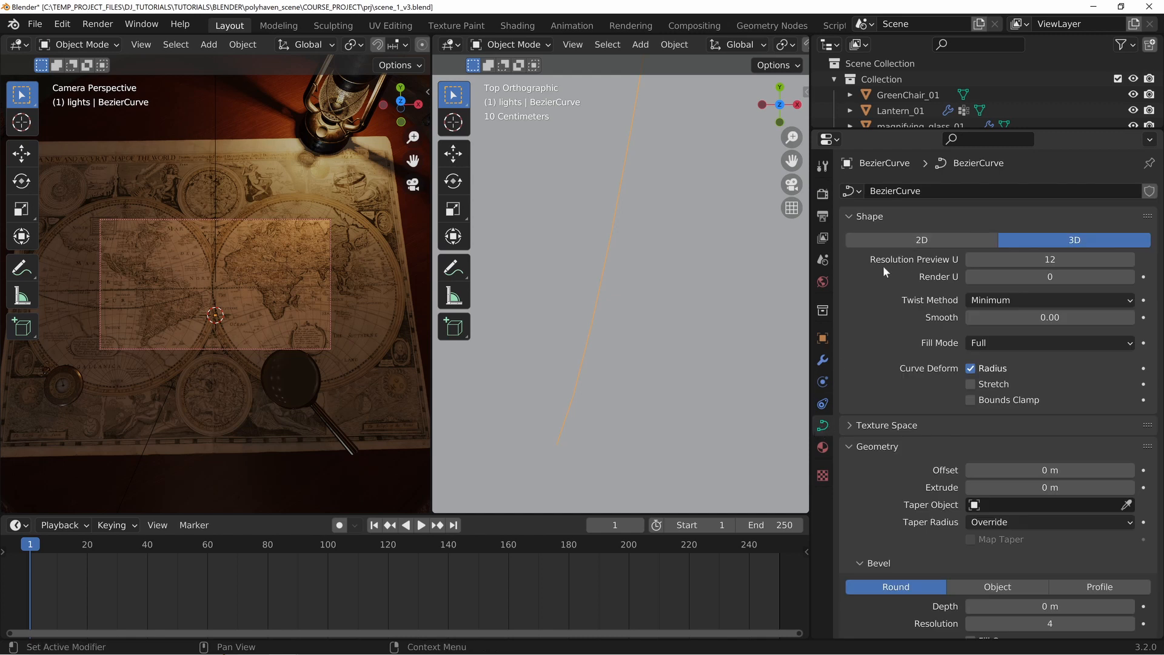
pyautogui.click(1031, 259)
pyautogui.write('30')
pyautogui.press('Return')
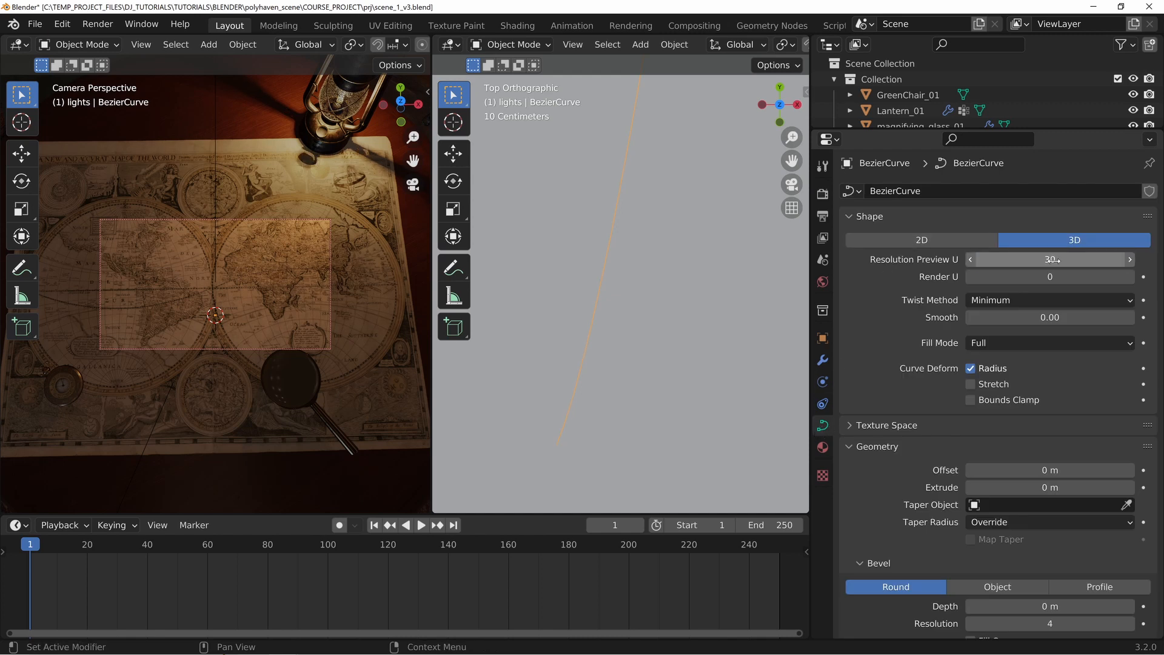
# Step: Turn off the Camera to View lock in the camera viewport
pyautogui.scroll(-6, 664, 393)
pyautogui.keyDown('shift'); pyautogui.moveTo(632, 271); pyautogui.dragTo(610, 300, button='middle'); pyautogui.keyUp('shift')
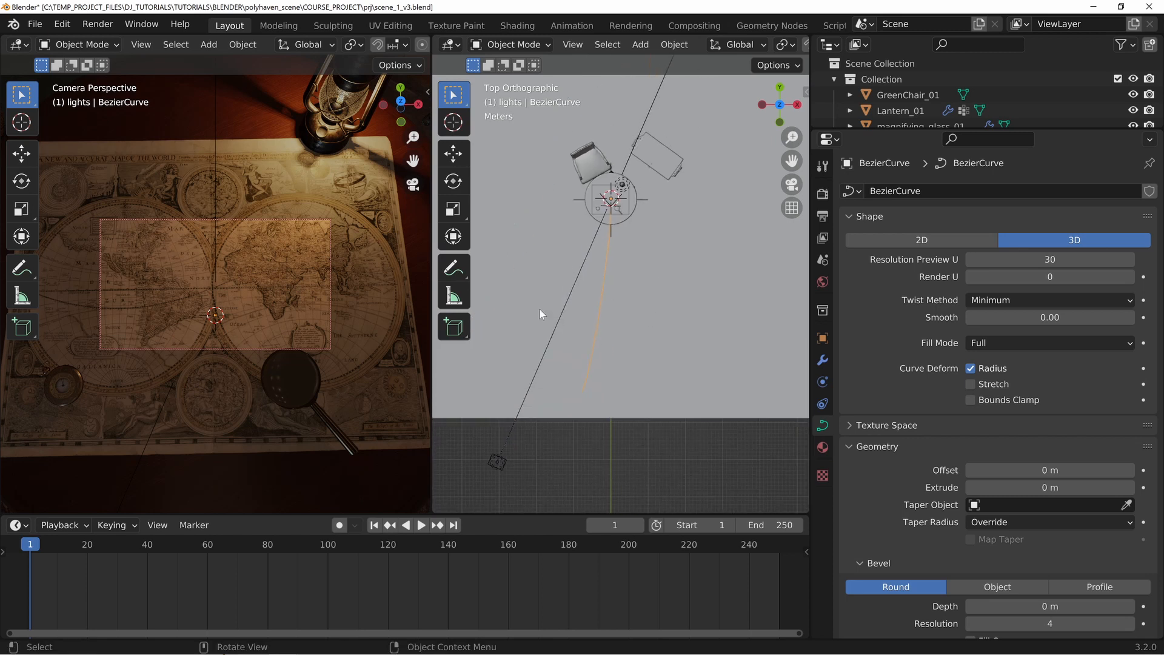
pyautogui.scroll(4, 586, 371)
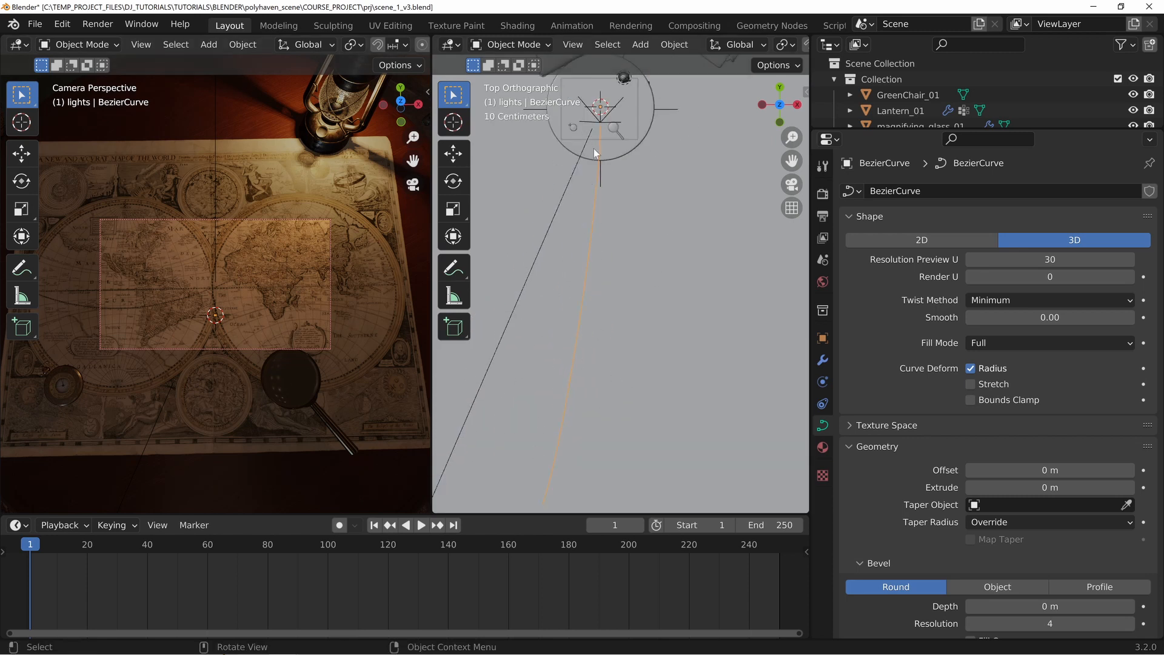
pyautogui.moveTo(565, 429); pyautogui.dragTo(650, 316, button='middle')
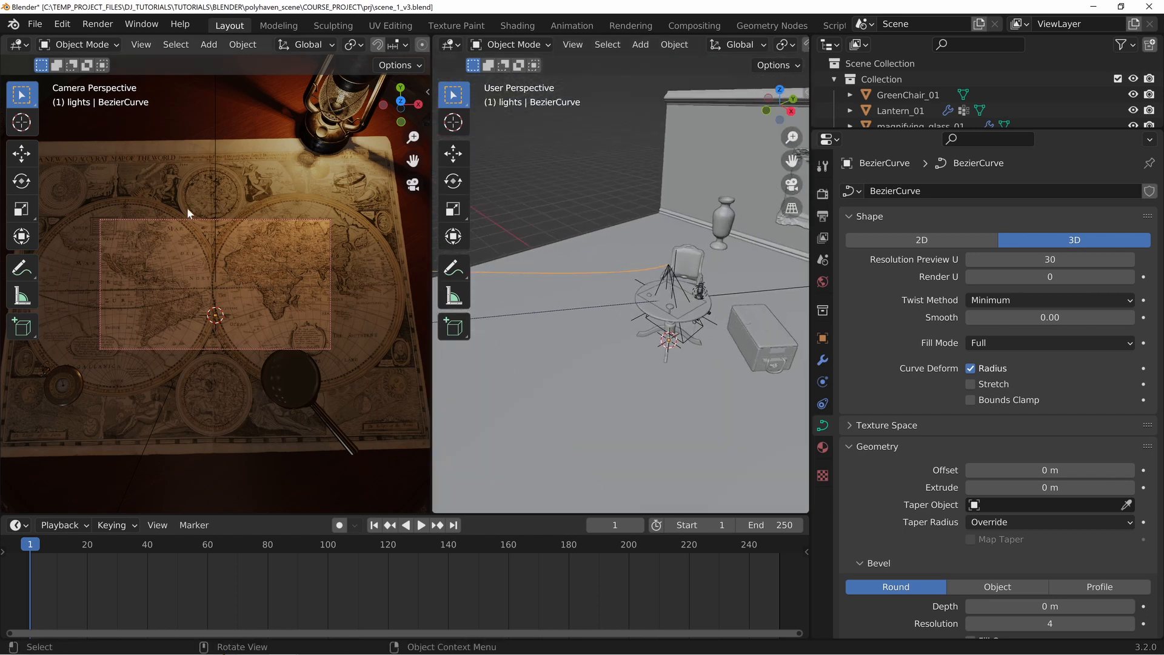
pyautogui.press('n')
pyautogui.click(266, 281)
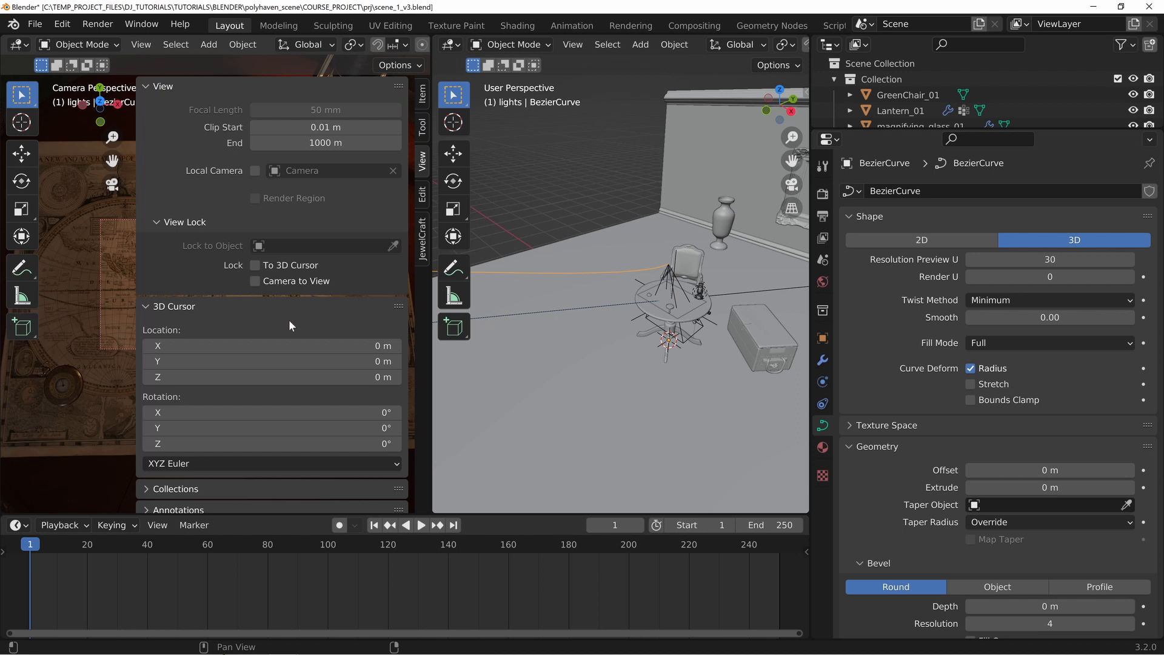
pyautogui.press('n')
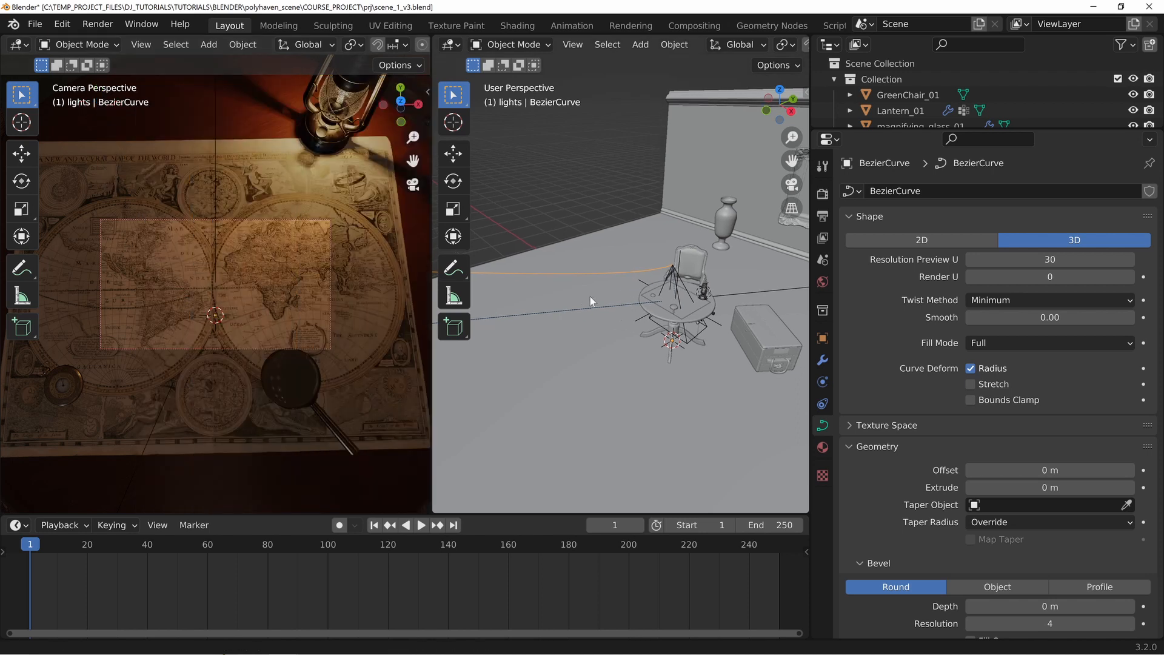
# Step: Add a Follow Path constraint to the camera with BezierCurve as its target
pyautogui.scroll(-3, 625, 300)
pyautogui.click(675, 279)
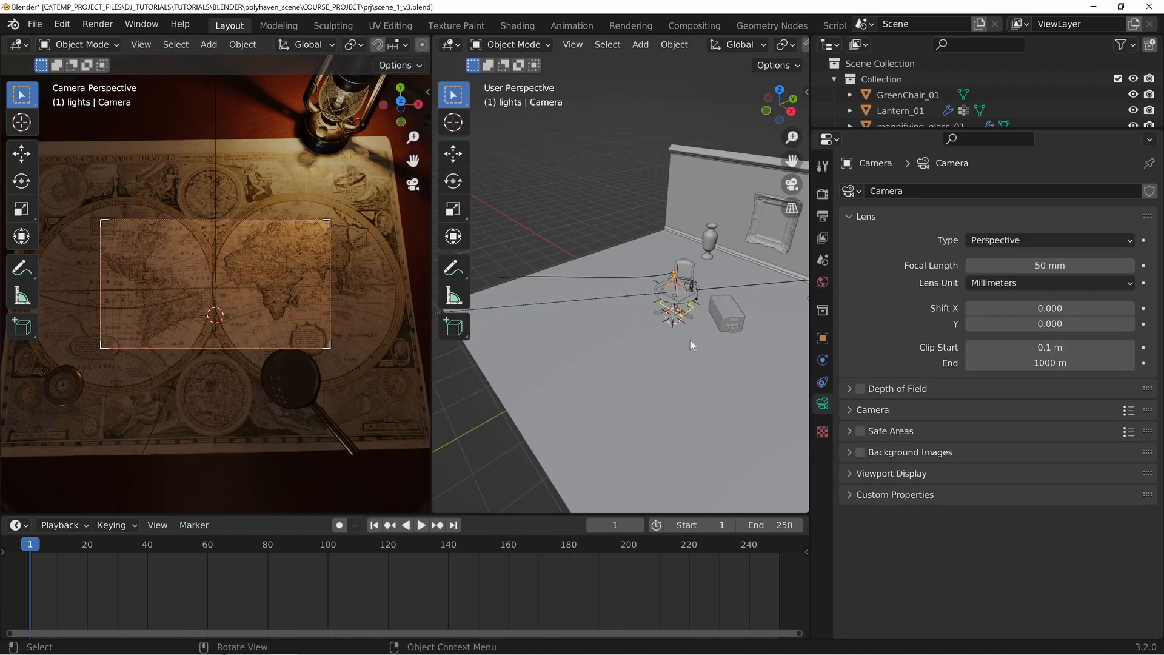
pyautogui.scroll(3, 675, 279)
pyautogui.click(823, 383)
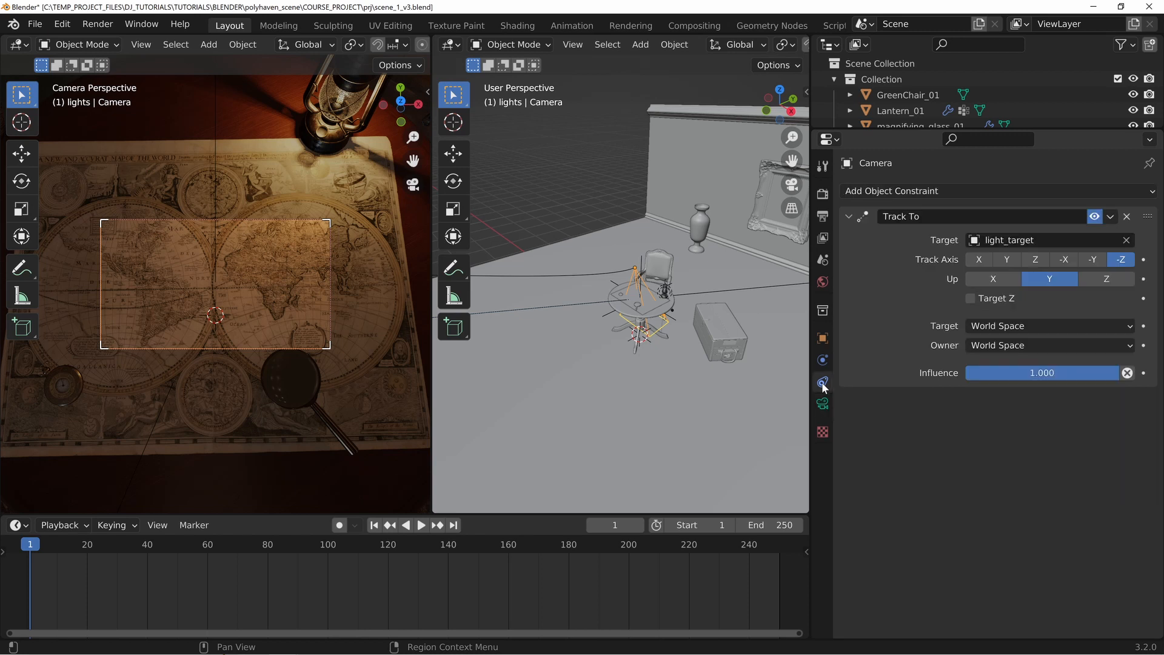
pyautogui.click(840, 217)
pyautogui.click(894, 191)
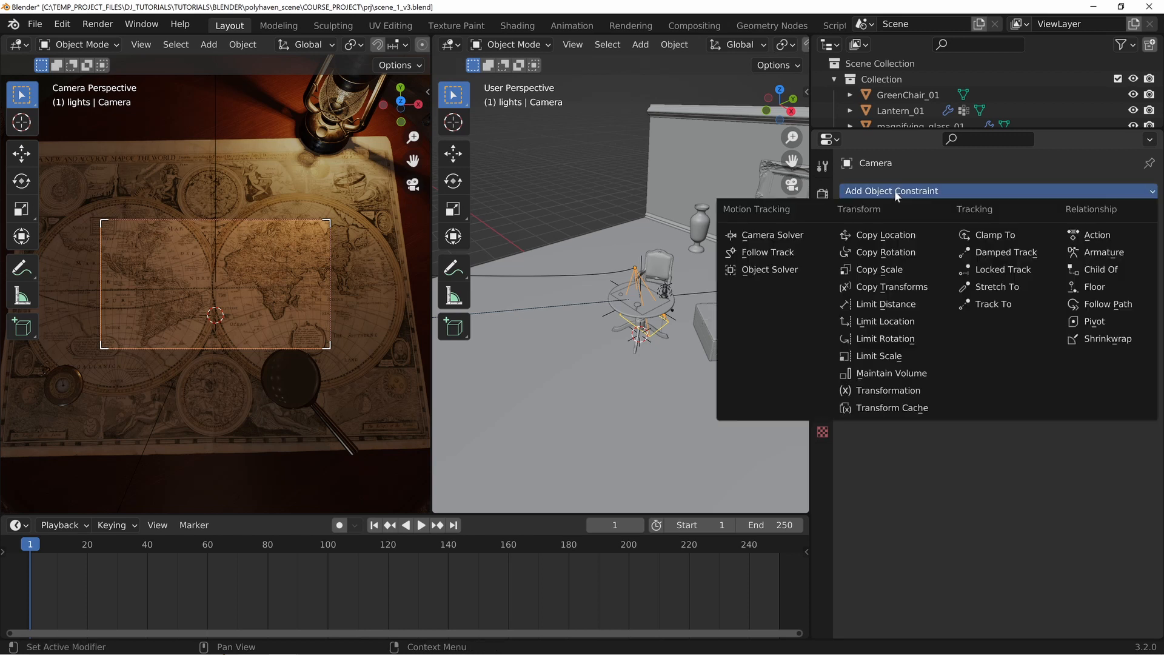
pyautogui.click(1099, 305)
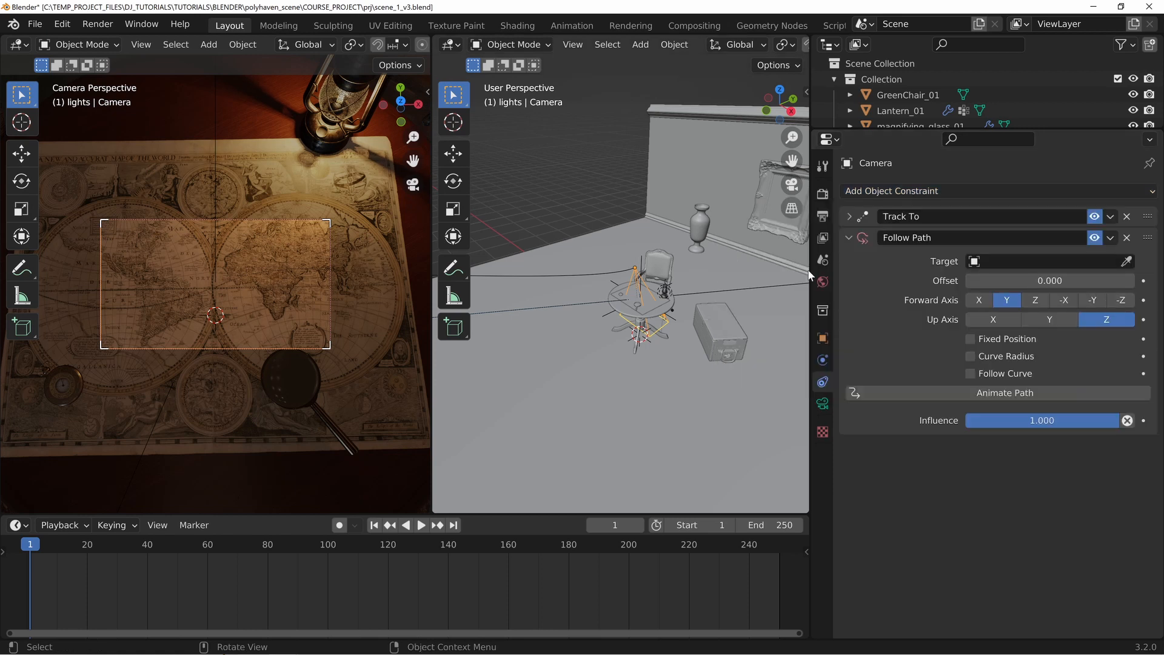
pyautogui.click(1127, 263)
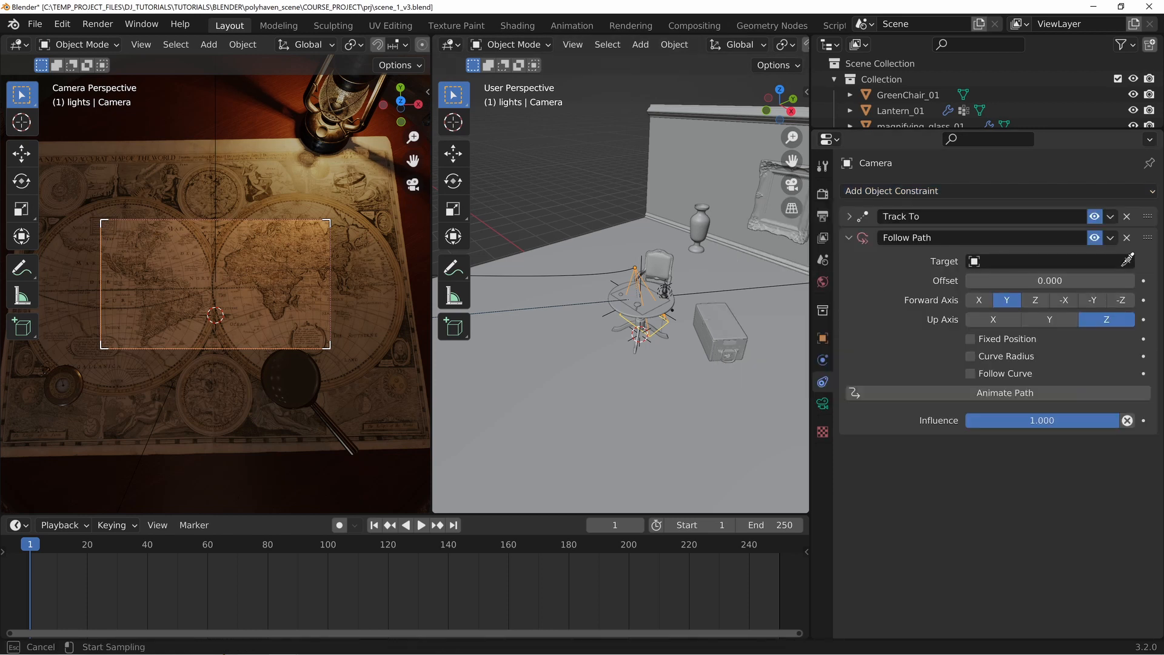
pyautogui.click(576, 274)
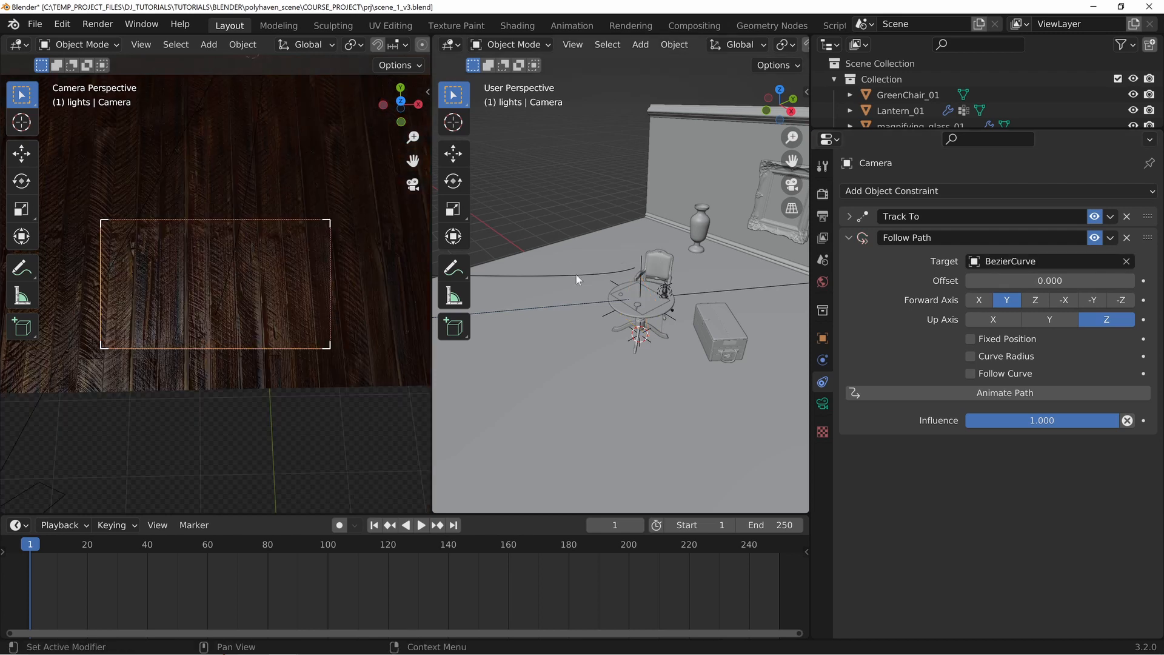
# Step: Check the camera's transform values and clear its location so it sits on the start of the curve
pyautogui.scroll(-5, 670, 318)
pyautogui.moveTo(537, 289); pyautogui.dragTo(563, 248, button='middle')
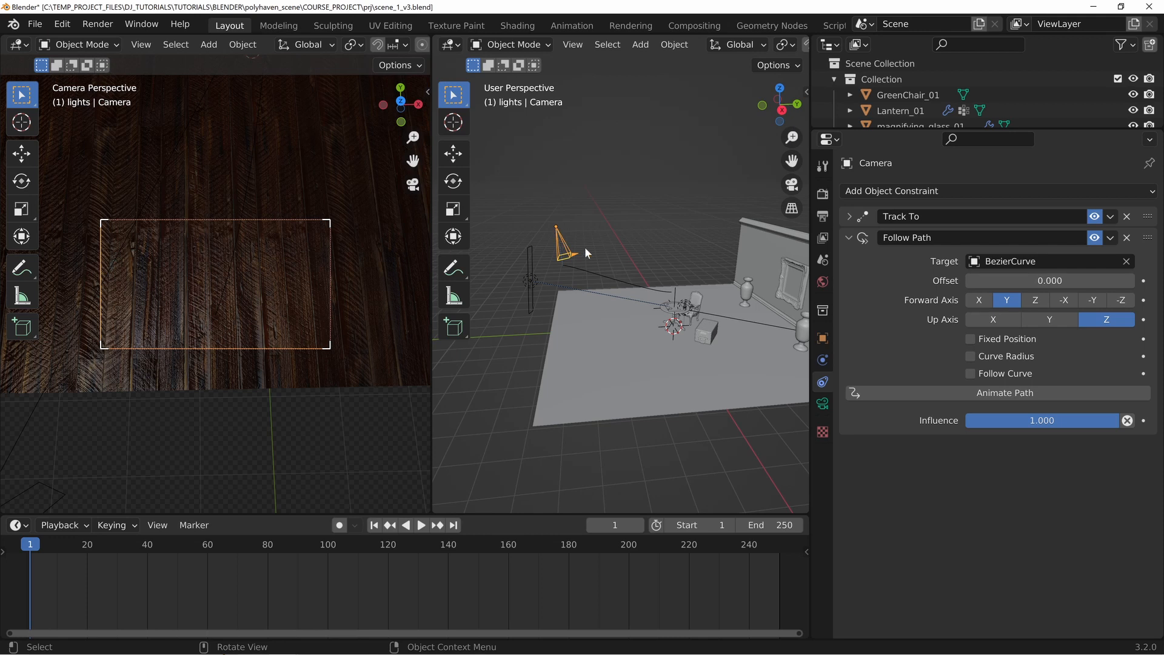
pyautogui.keyDown('shift'); pyautogui.moveTo(543, 252); pyautogui.dragTo(671, 313, button='middle'); pyautogui.keyUp('shift')
pyautogui.press('n')
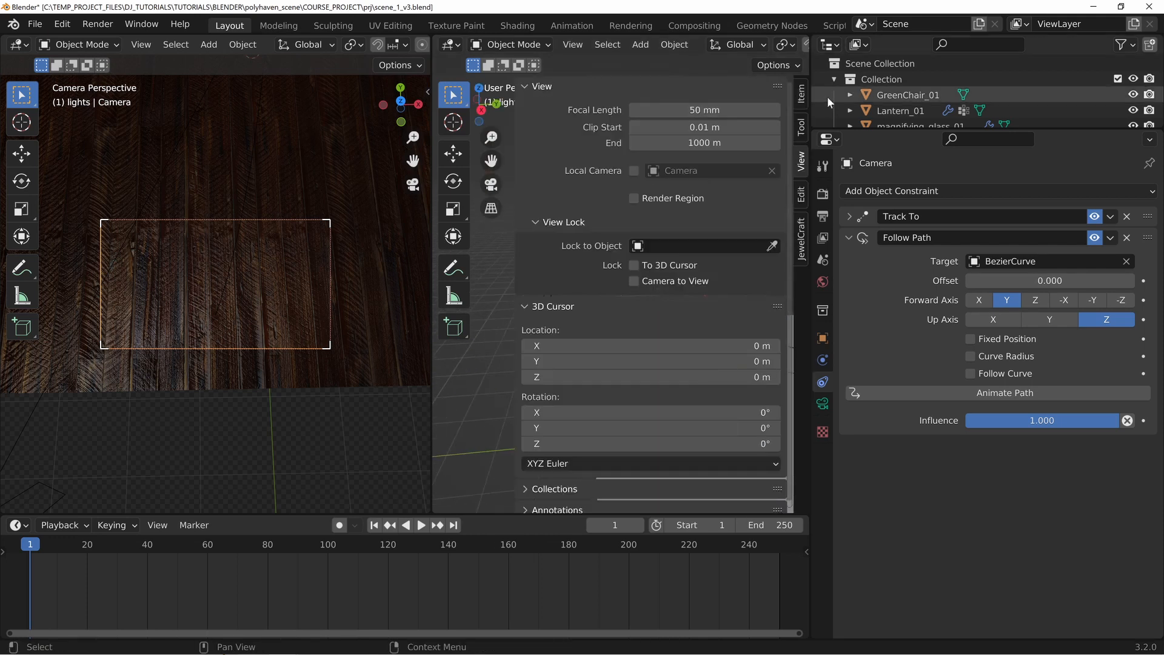
pyautogui.click(801, 92)
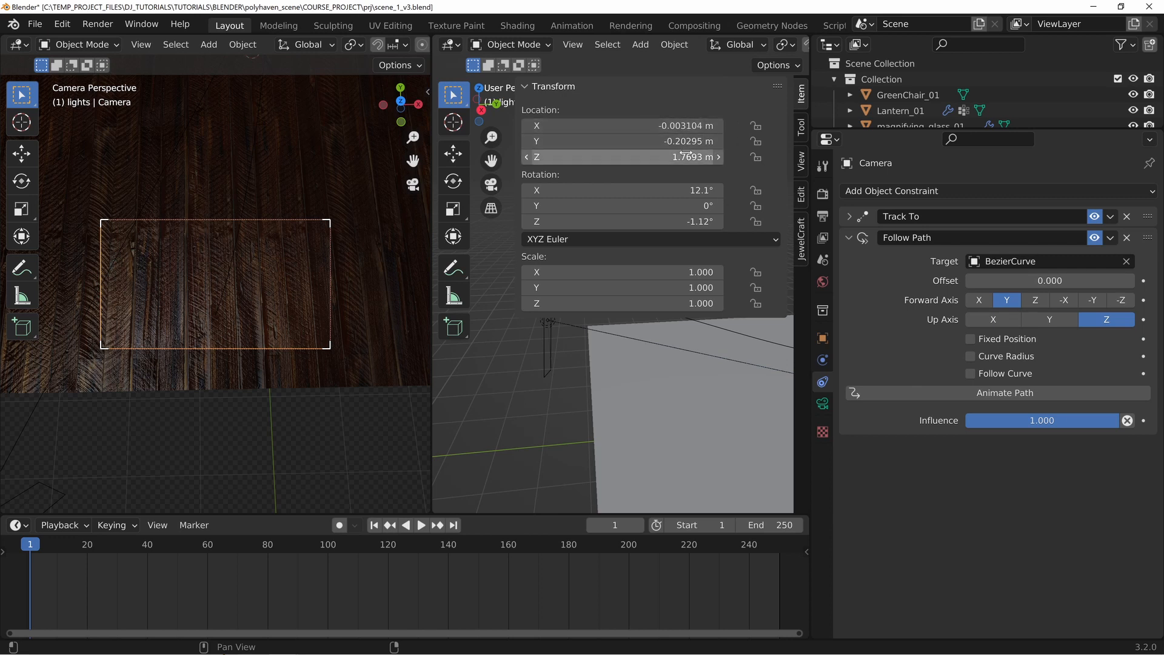
pyautogui.press('n')
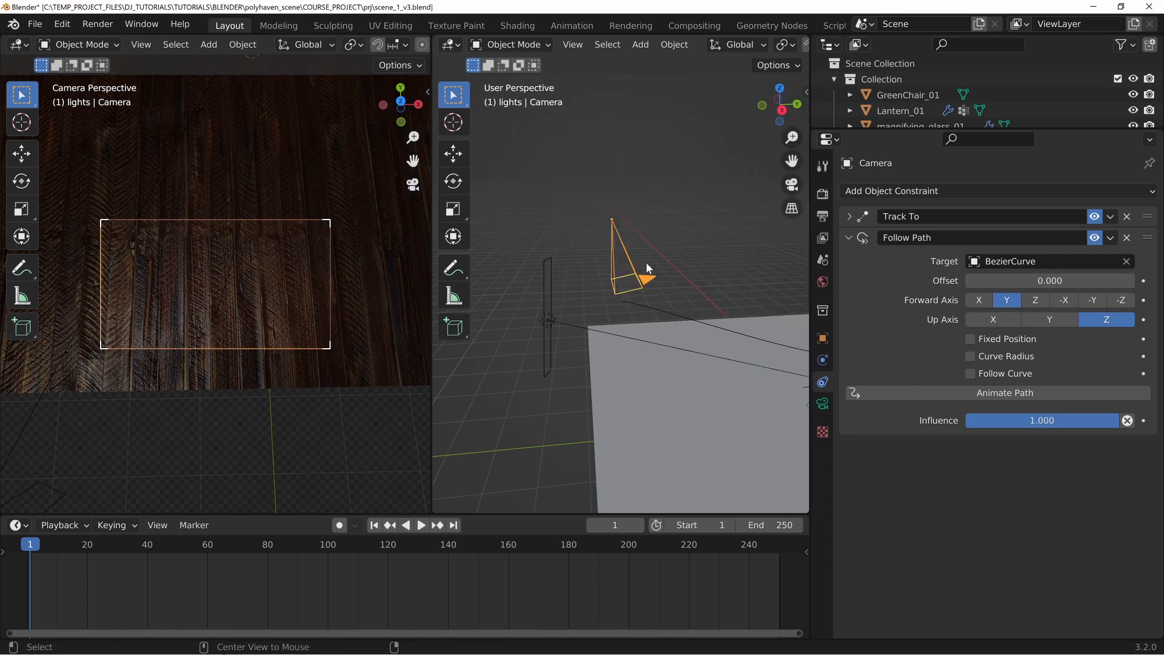
pyautogui.hotkey('alt', 'g')
pyautogui.moveTo(708, 330); pyautogui.dragTo(587, 196, button='middle')
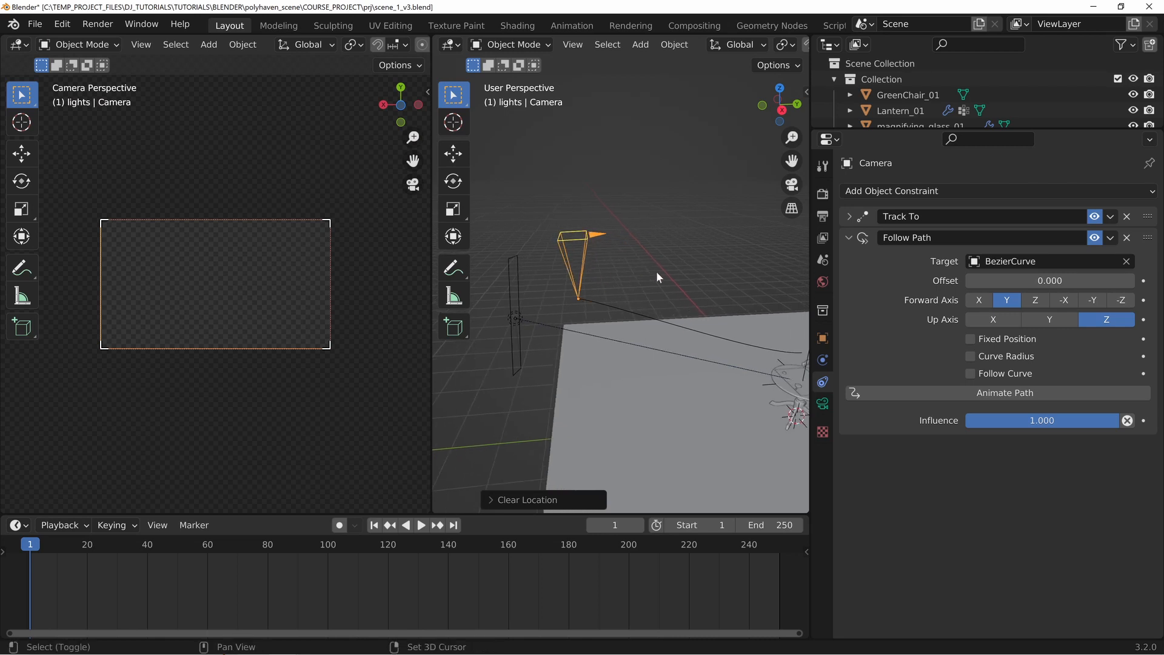
# Step: Reorder the camera's constraints so that Follow Path comes above Track To
pyautogui.keyDown('shift'); pyautogui.moveTo(632, 271); pyautogui.dragTo(605, 266, button='middle'); pyautogui.keyUp('shift')
pyautogui.moveTo(1146, 238); pyautogui.dragTo(1150, 202)
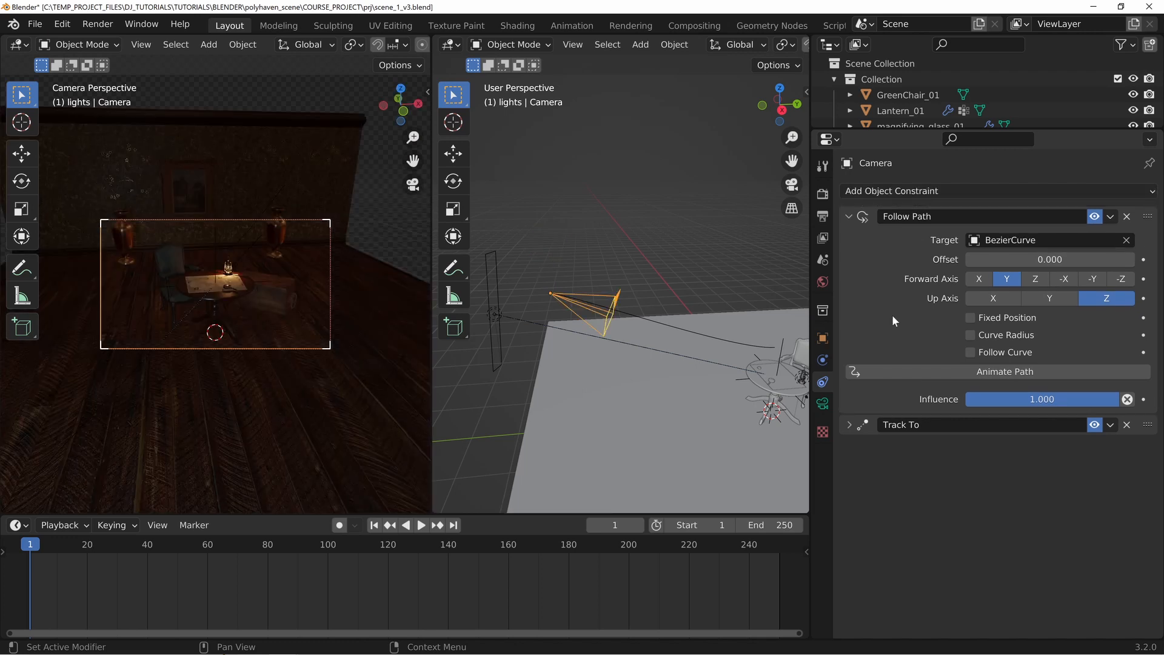
pyautogui.keyDown('shift'); pyautogui.moveTo(687, 391); pyautogui.dragTo(689, 336, button='middle'); pyautogui.keyUp('shift')
pyautogui.moveTo(569, 242); pyautogui.dragTo(621, 290, button='middle')
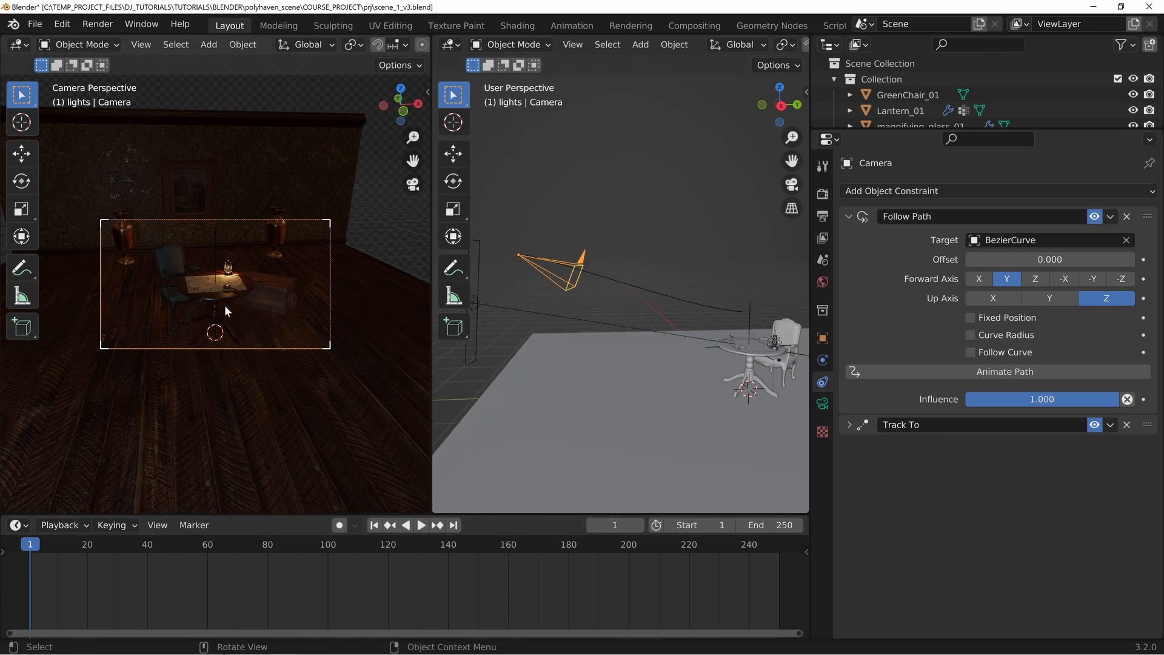
# Step: Switch the camera viewport to Solid shading and frame the camera border larger in it
pyautogui.scroll(8, 225, 310)
pyautogui.moveTo(225, 320)
pyautogui.keyDown('shift'); pyautogui.mouseDown(button='middle')
pyautogui.moveTo(251, 361)
pyautogui.moveTo(282, 325)
pyautogui.moveTo(227, 317)
pyautogui.mouseUp(button='middle'); pyautogui.keyUp('shift')
pyautogui.scroll(-5, 254, 359)
pyautogui.press('z')
pyautogui.click(345, 308)
pyautogui.scroll(-1, 221, 370)
pyautogui.keyDown('shift'); pyautogui.moveTo(243, 365); pyautogui.dragTo(262, 347, button='middle'); pyautogui.keyUp('shift')
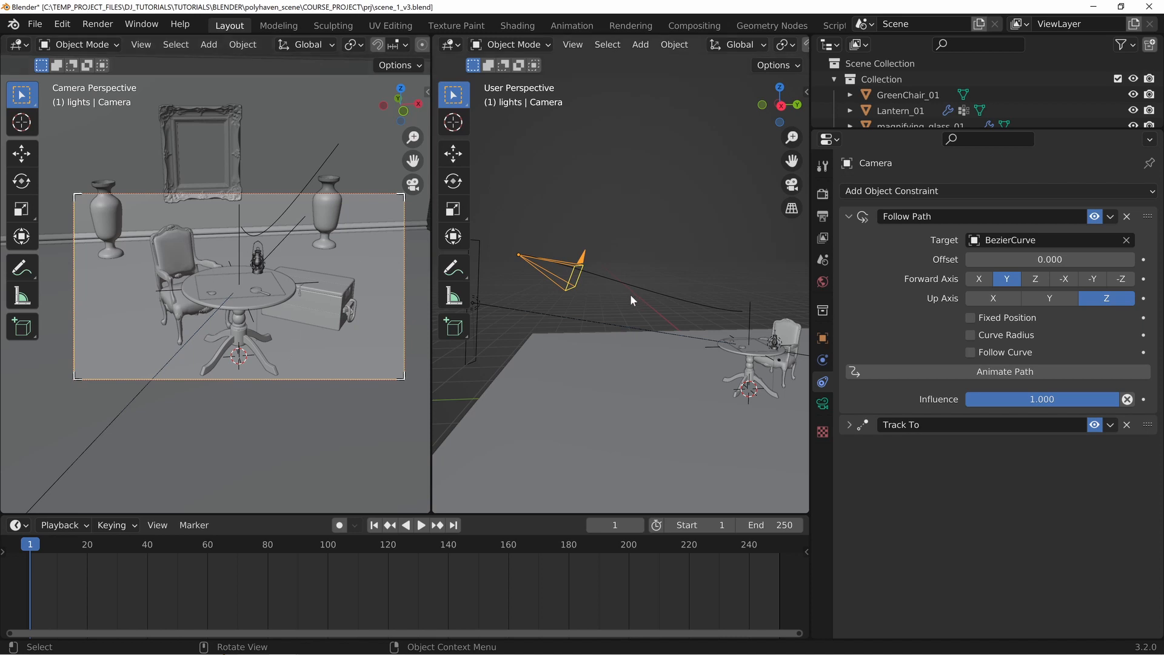
# Step: Try to move the curve's starting control point along Z in the right view to test the camera framing
pyautogui.click(662, 308)
pyautogui.press('KP_3')
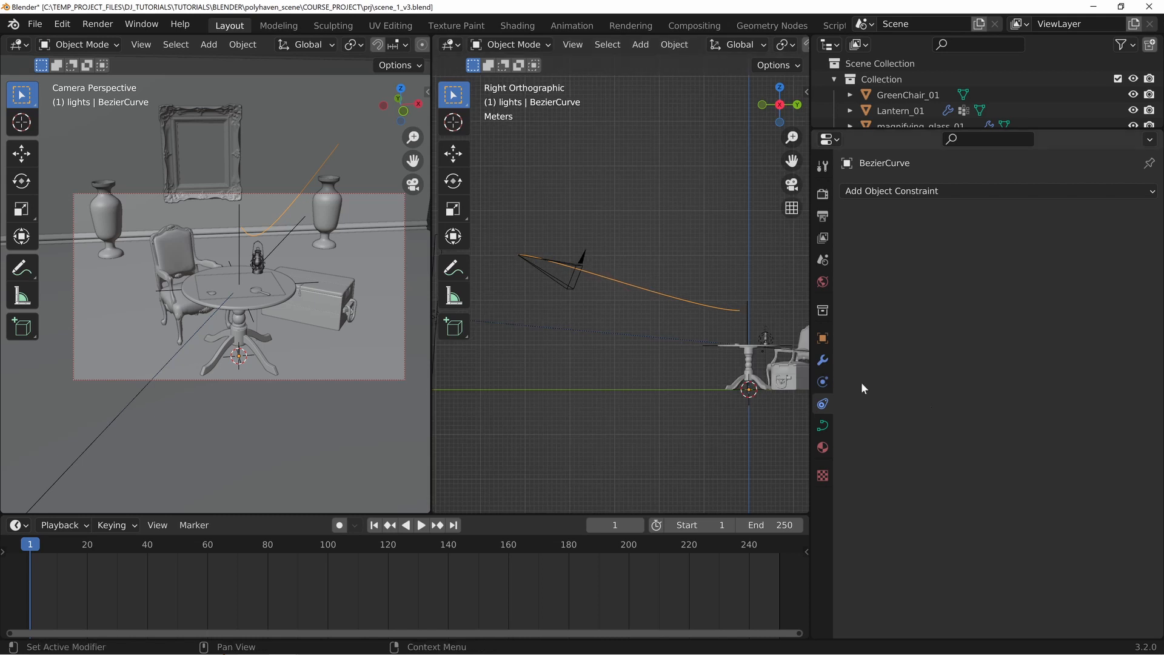
pyautogui.press('Tab')
pyautogui.press('g')
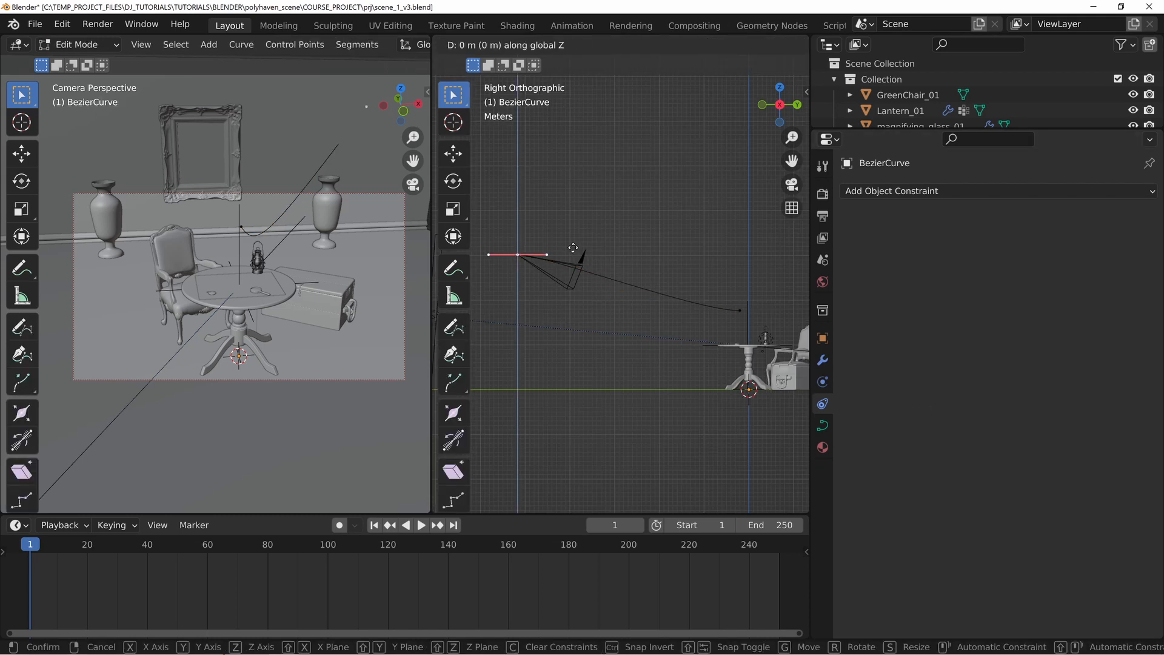
pyautogui.press('z')
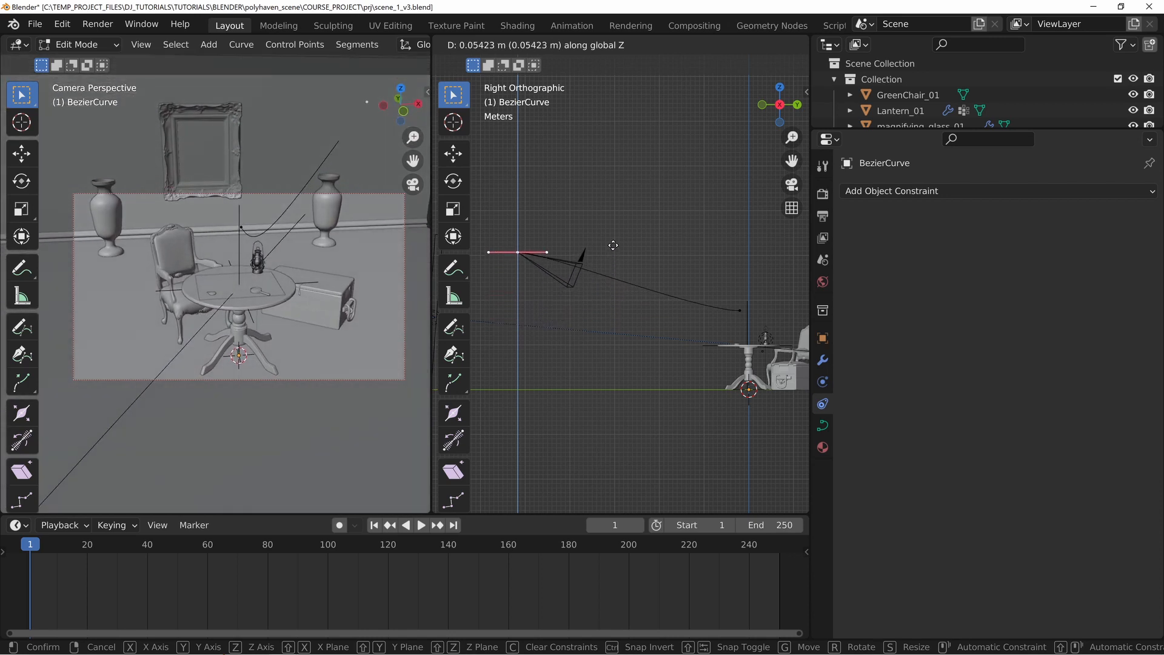
pyautogui.rightClick(624, 284)
# Step: Try to move the light_target empty in the right view to test how the tracking camera's framing reacts
pyautogui.scroll(2, 771, 359)
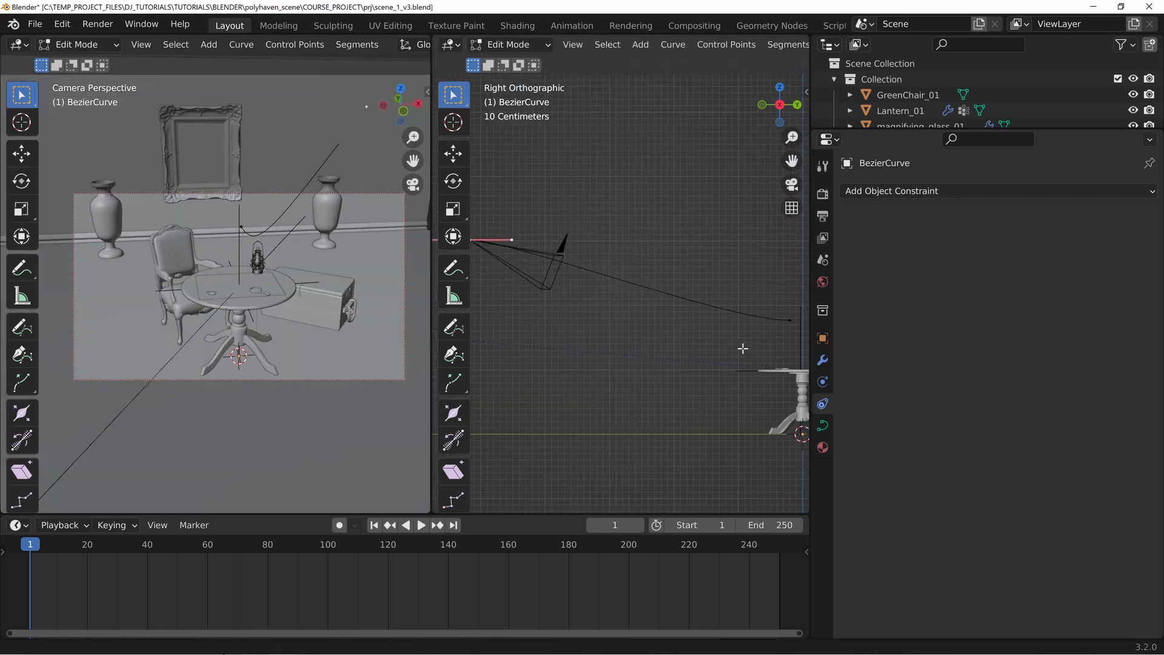
pyautogui.keyDown('shift'); pyautogui.moveTo(753, 351); pyautogui.dragTo(663, 320, button='middle'); pyautogui.keyUp('shift')
pyautogui.press('Tab')
pyautogui.click(669, 315)
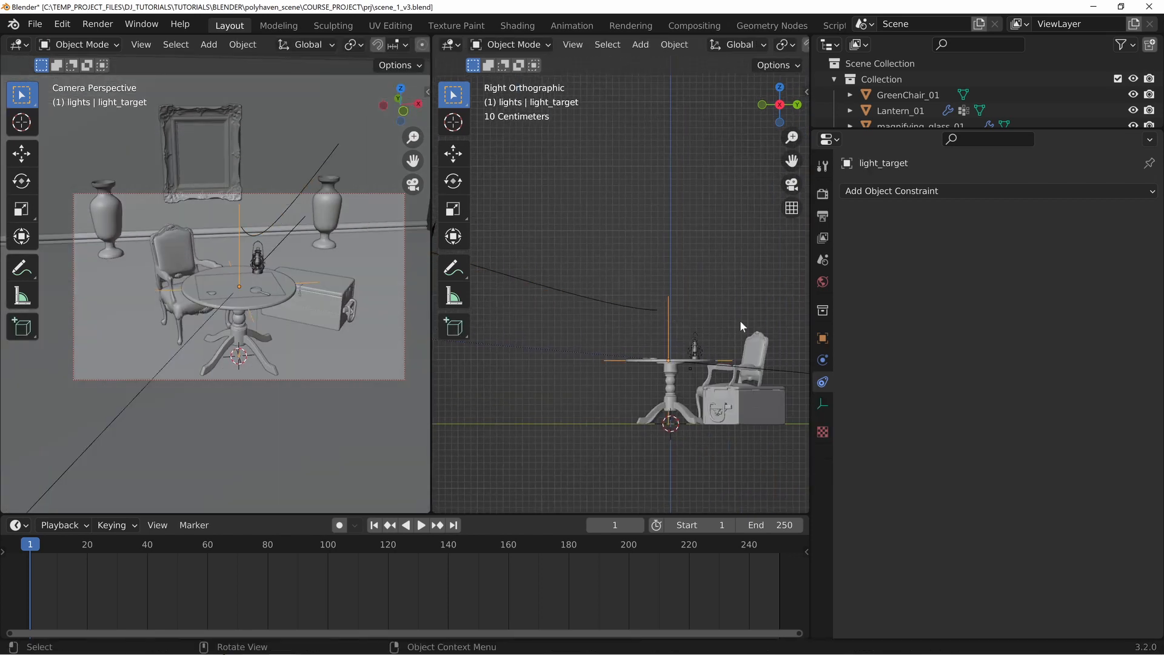
pyautogui.keyDown('shift'); pyautogui.moveTo(683, 361); pyautogui.dragTo(690, 332, button='middle'); pyautogui.keyUp('shift')
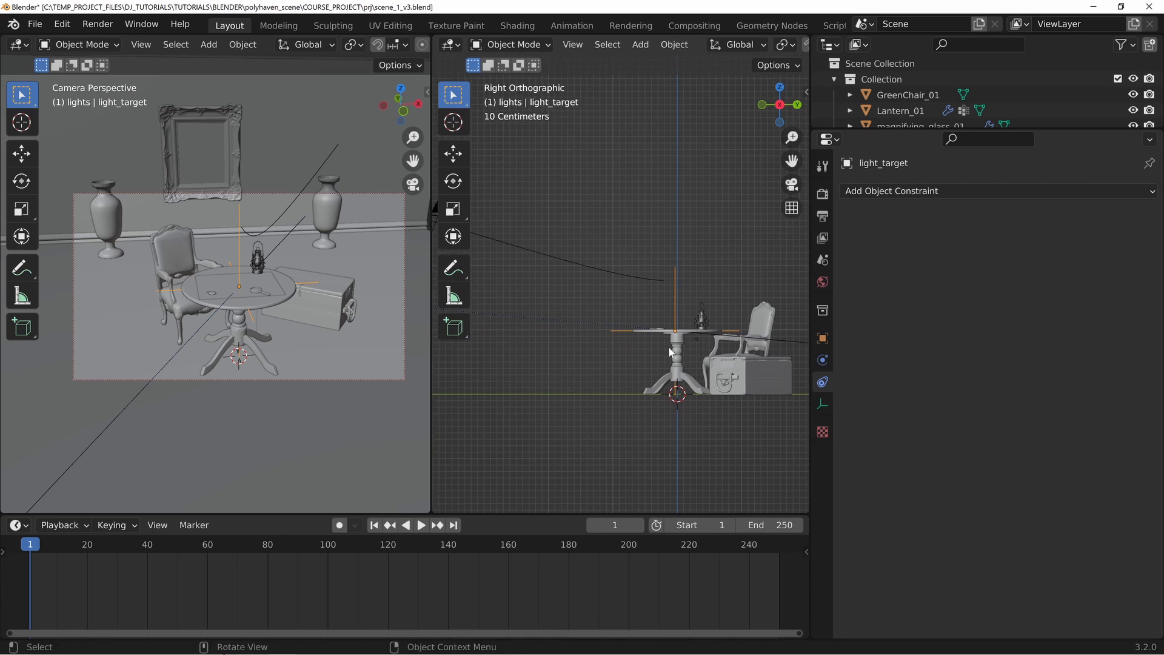
pyautogui.keyDown('shift'); pyautogui.moveTo(549, 349); pyautogui.dragTo(704, 354, button='middle'); pyautogui.keyUp('shift')
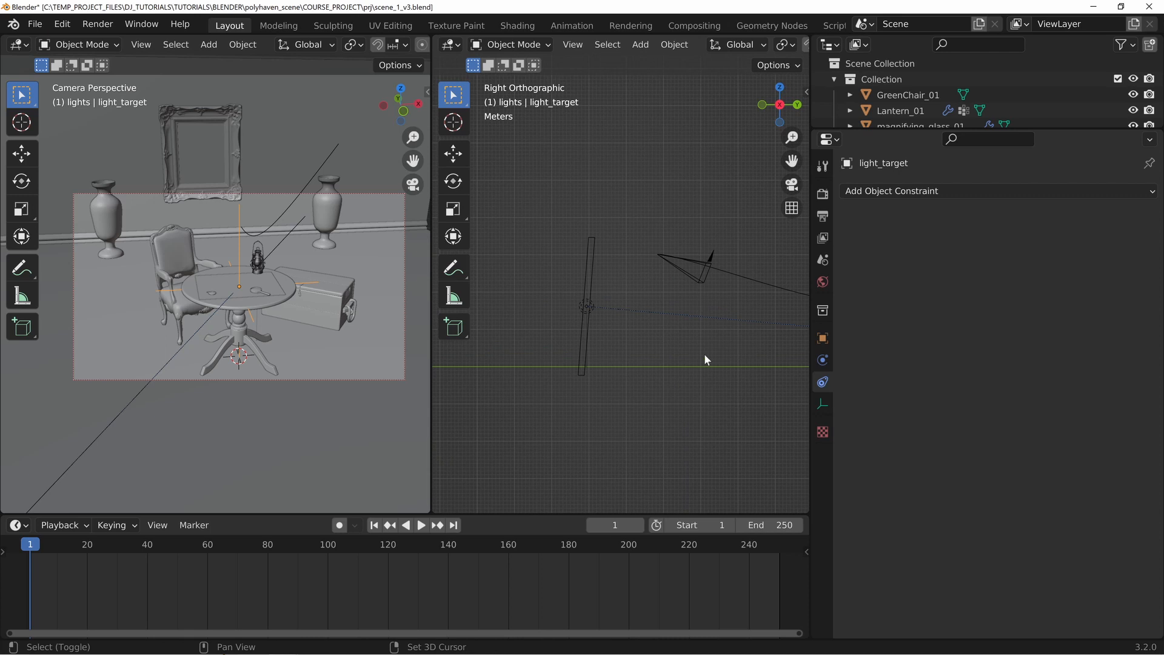
pyautogui.scroll(-3, 614, 319)
pyautogui.press('g')
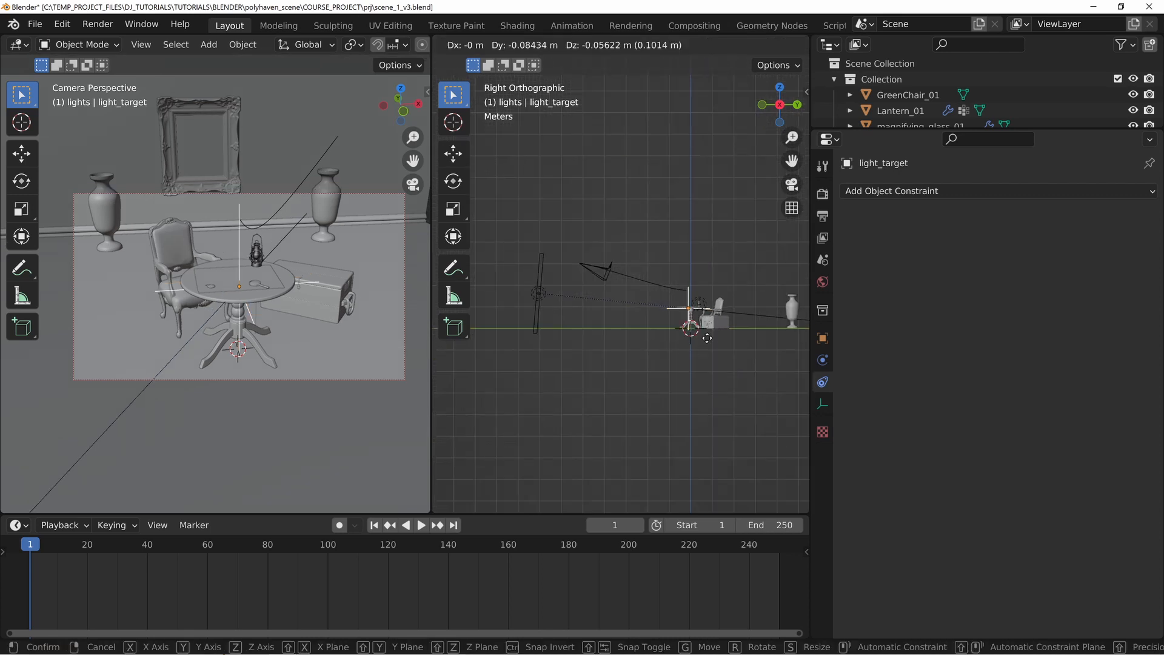
pyautogui.press('Escape')
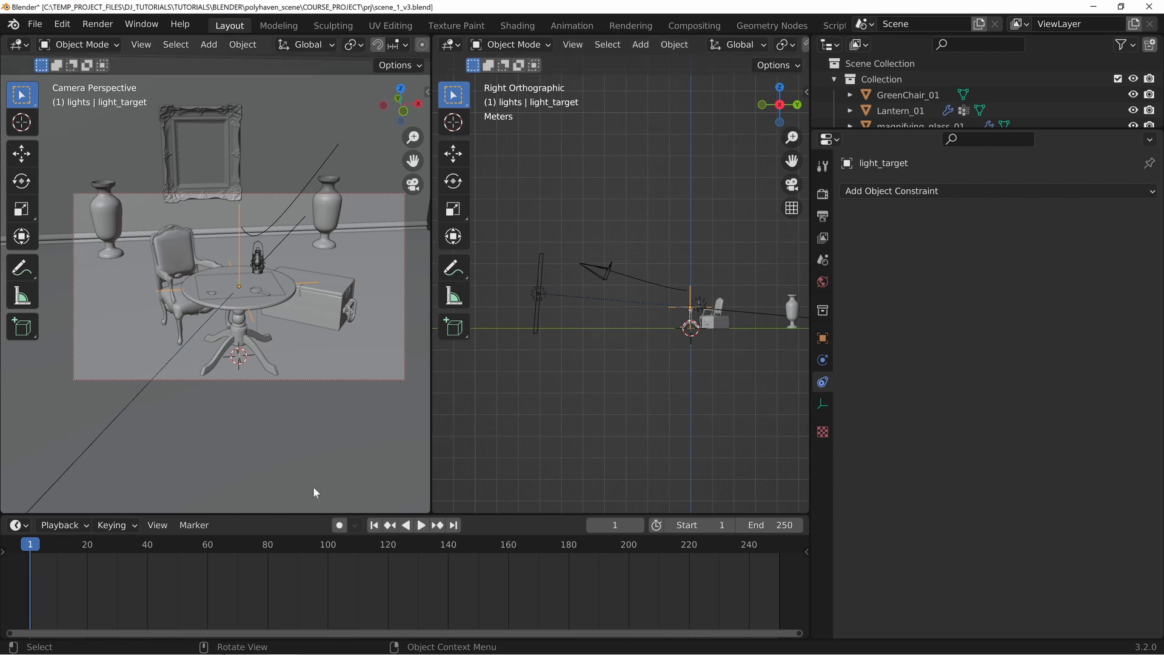
# Step: Scrub the timeline from frame 1 to frame 220 to check the camera's motion
pyautogui.moveTo(58, 559); pyautogui.dragTo(692, 556)
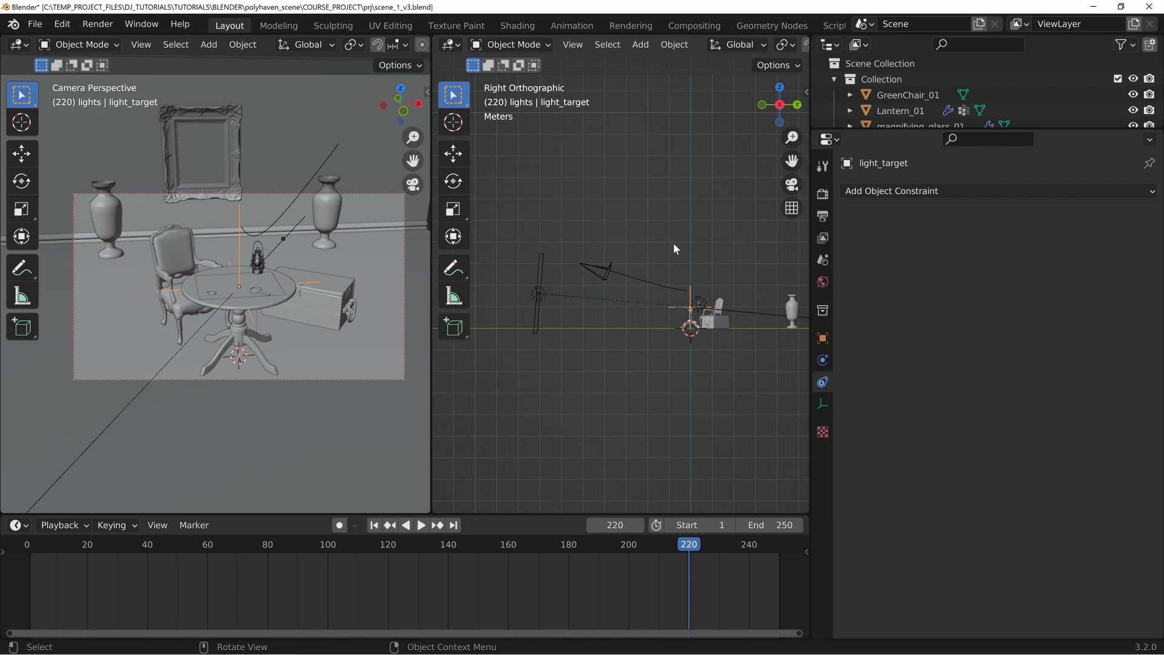
# Step: Insert location keyframes for the light_target empty at frame 220
pyautogui.press('n')
pyautogui.rightClick(538, 142)
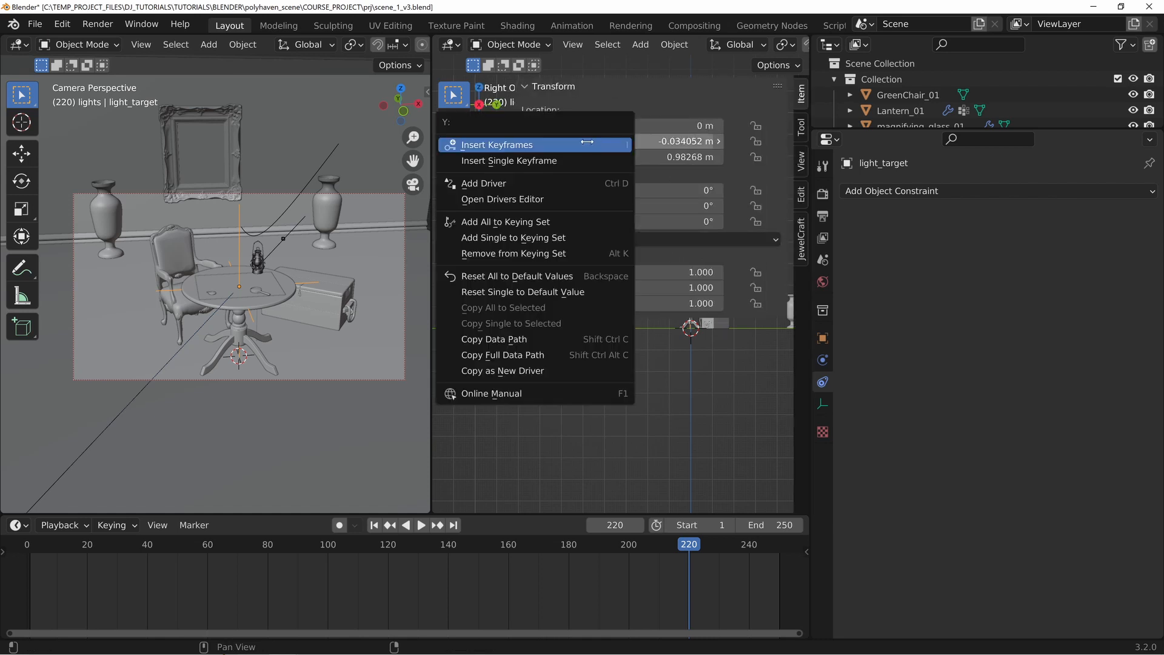
pyautogui.click(538, 144)
pyautogui.press('n')
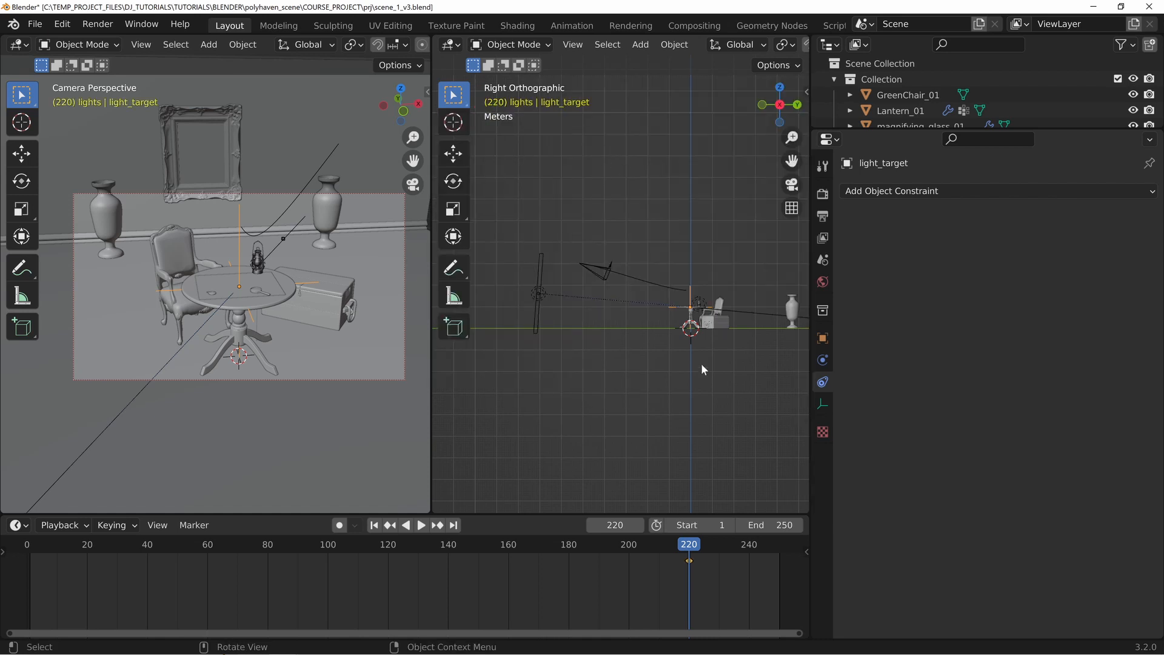
# Step: At frame 24, lower the light_target empty along Z to a height of about 0.80 m in the right view
pyautogui.scroll(5, 652, 308)
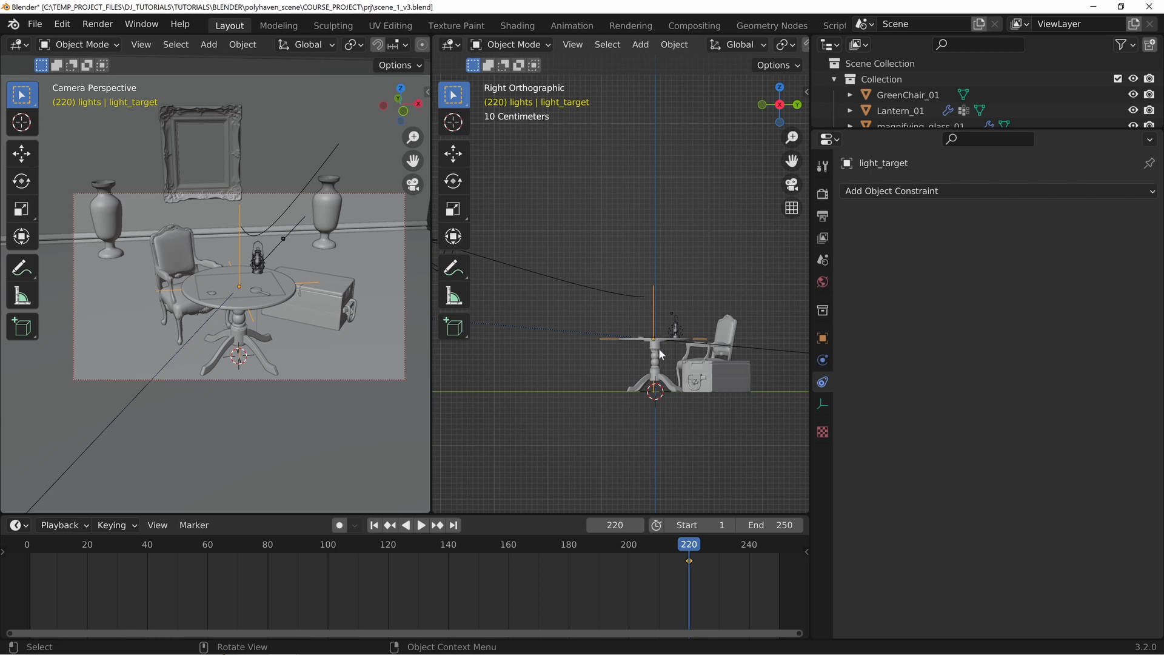
pyautogui.click(55, 547)
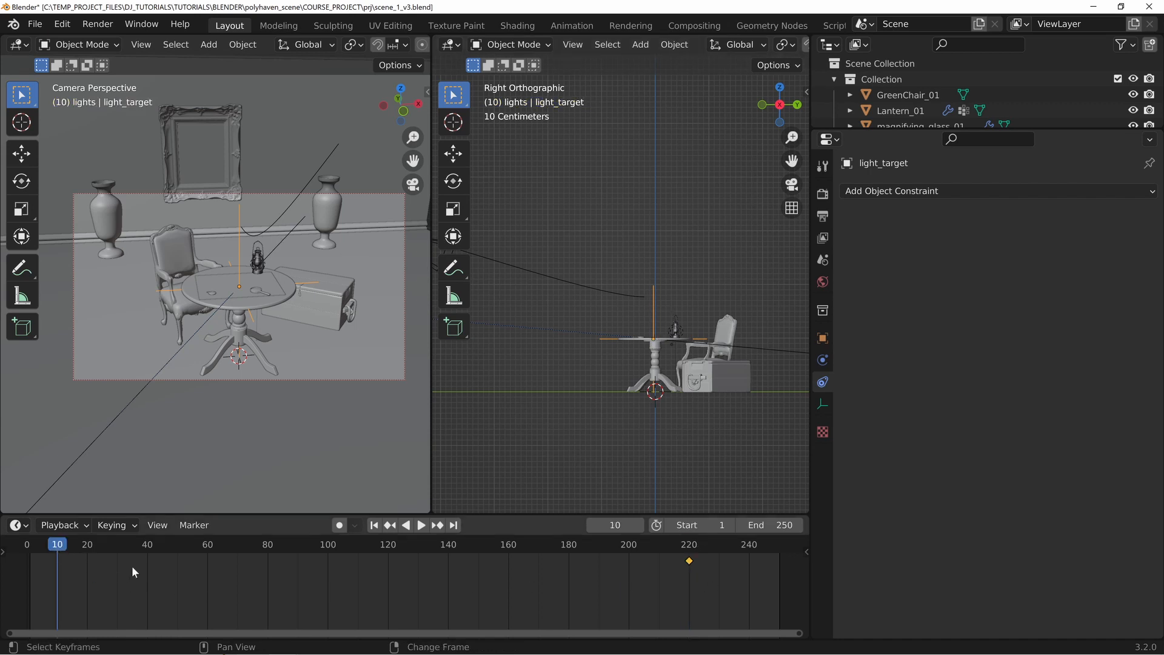
pyautogui.press('space')
pyautogui.moveTo(68, 547); pyautogui.dragTo(98, 550)
pyautogui.press('space')
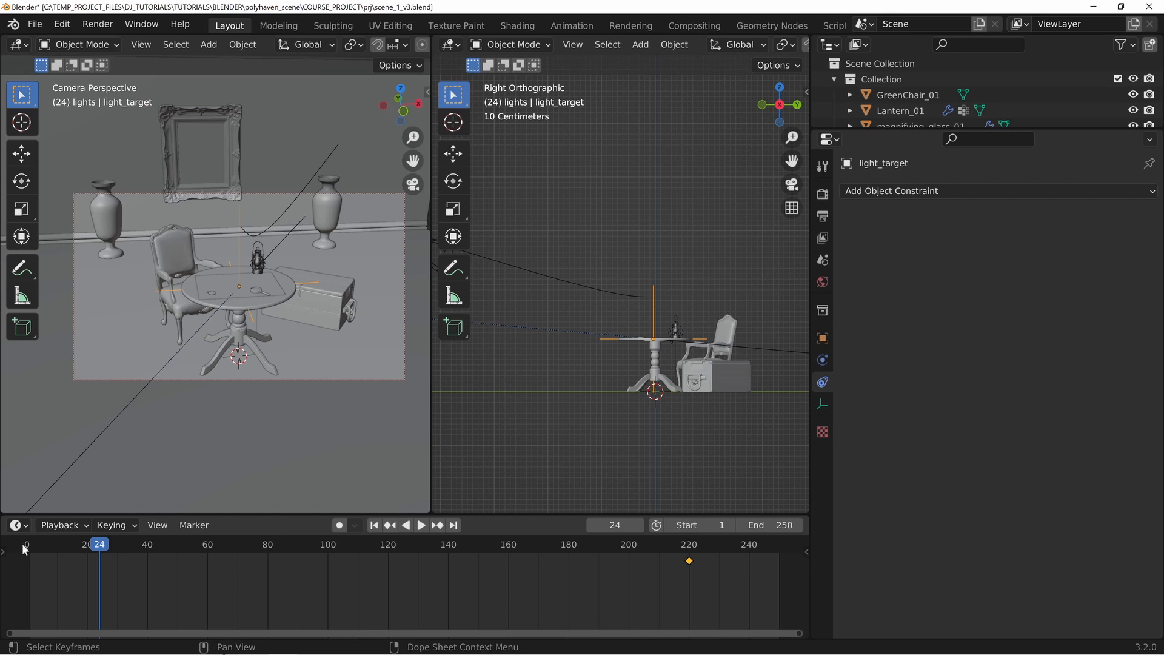
pyautogui.keyDown('shift'); pyautogui.moveTo(614, 325); pyautogui.dragTo(631, 328, button='middle'); pyautogui.keyUp('shift')
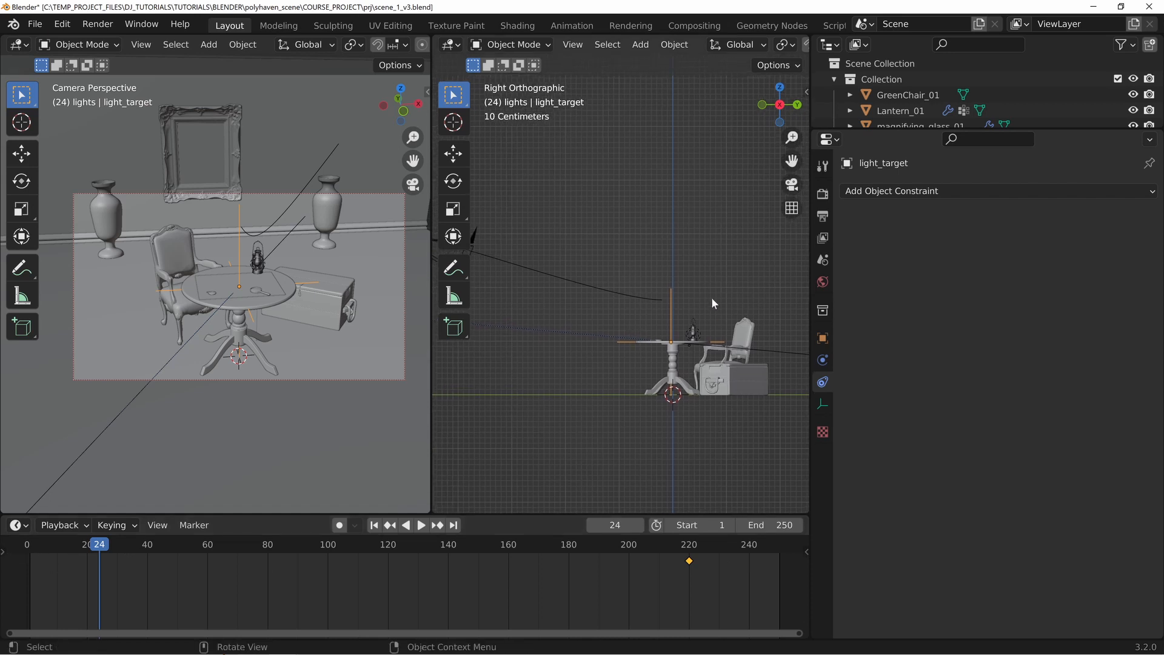
pyautogui.press('g')
pyautogui.press('z')
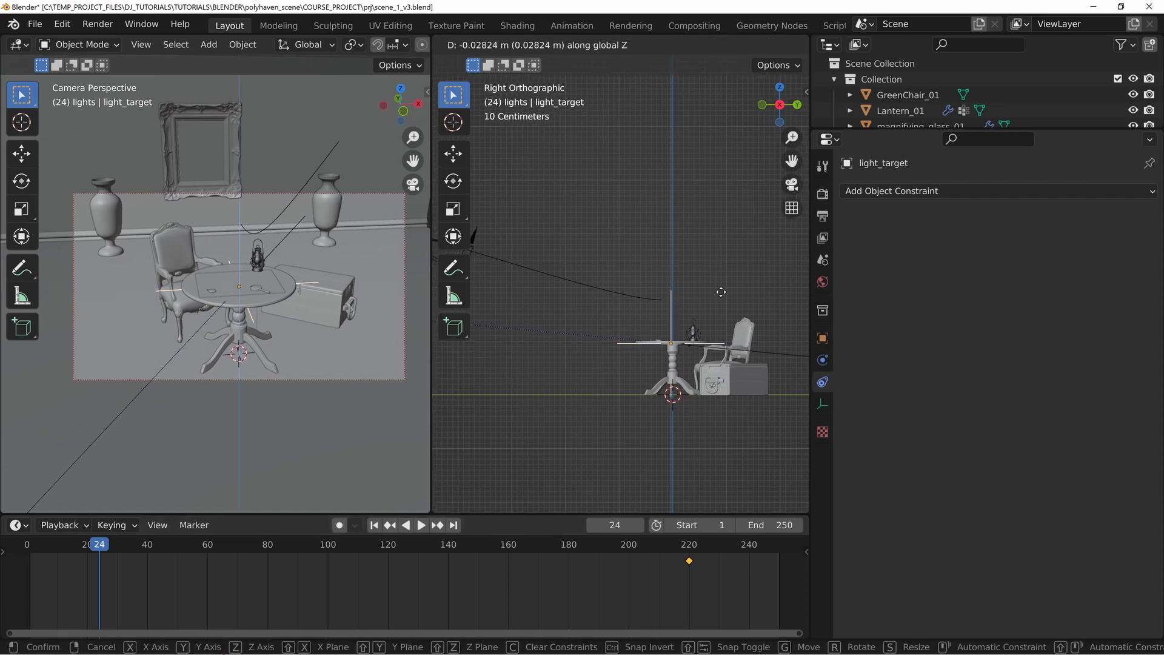
pyautogui.click(662, 374)
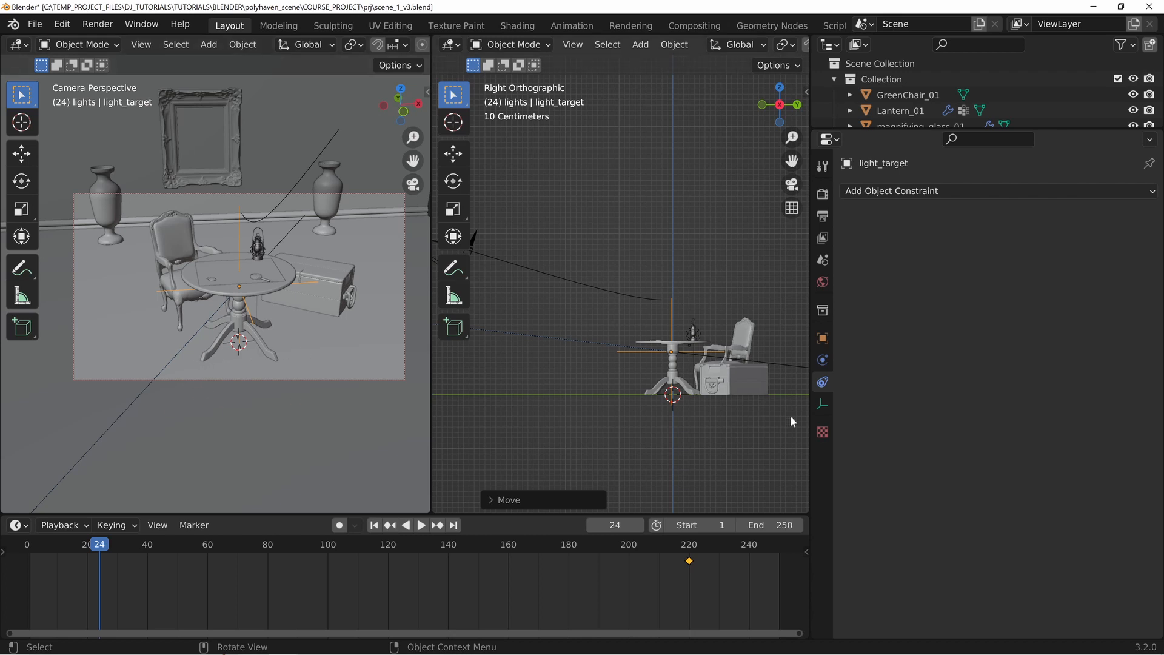
# Step: Insert location keyframes for the lowered light_target empty at frame 24
pyautogui.press('n')
pyautogui.rightClick(623, 156)
pyautogui.click(623, 156)
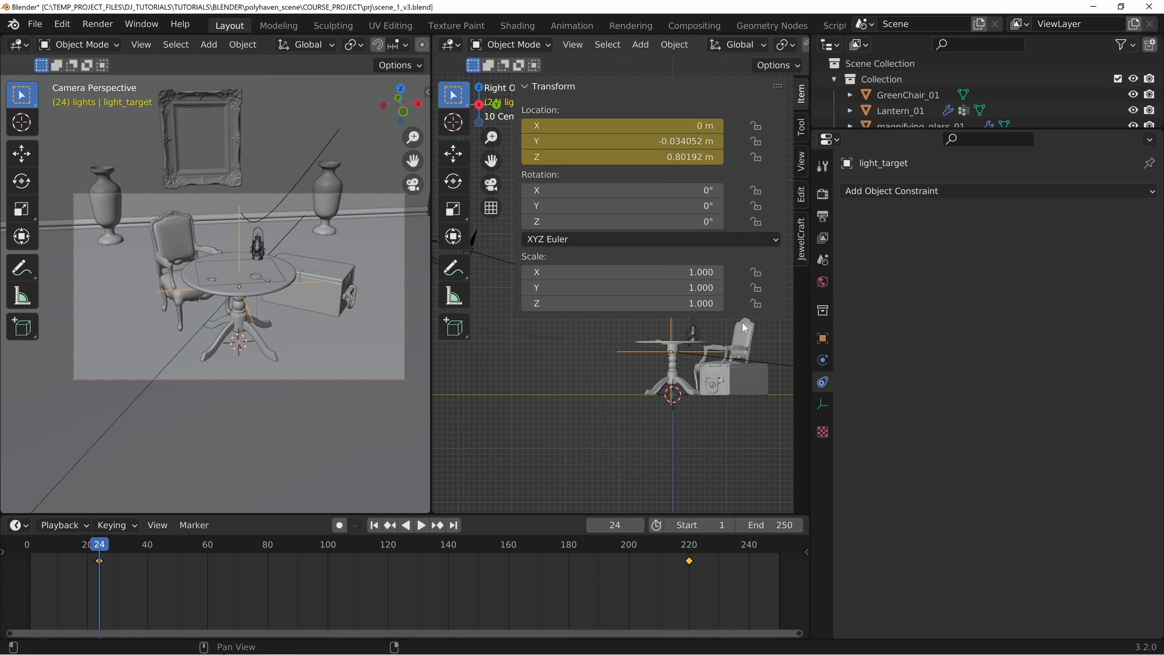
pyautogui.press('n')
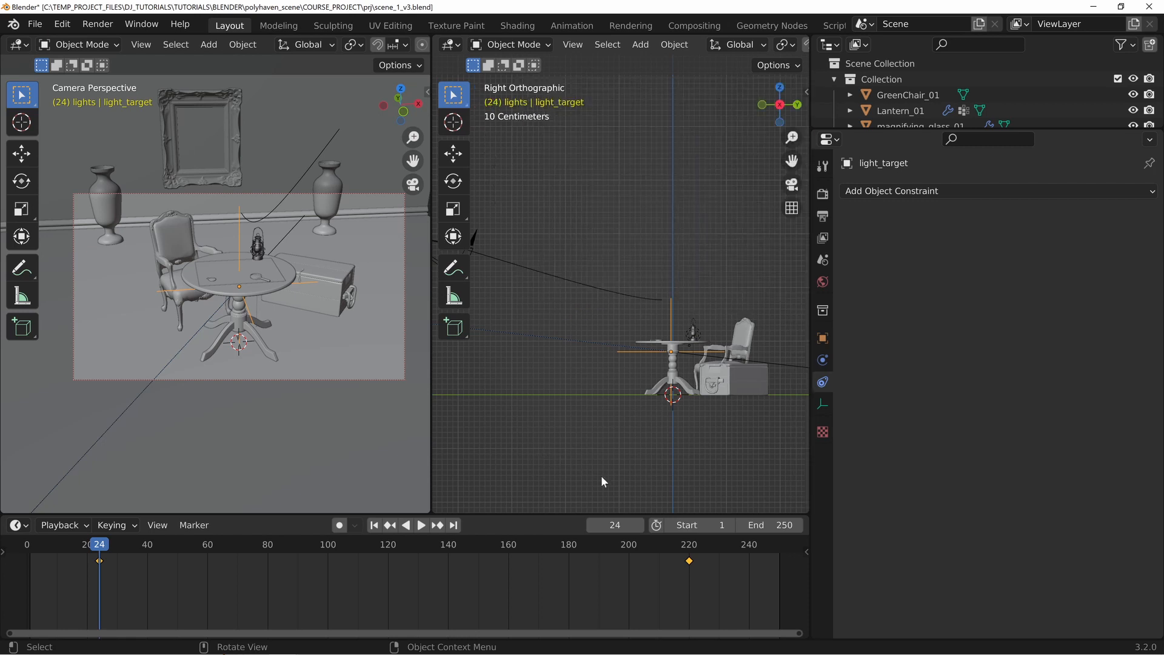
# Step: Scrub the timeline forward from frame 24 to check the light_target motion, and return to frame 24
pyautogui.moveTo(102, 552); pyautogui.dragTo(224, 554)
pyautogui.press('space')
pyautogui.click(98, 553)
pyautogui.press('space')
# Step: Select the BezierCurve camera path in the right view and switch it to Edit Mode
pyautogui.scroll(-3, 563, 340)
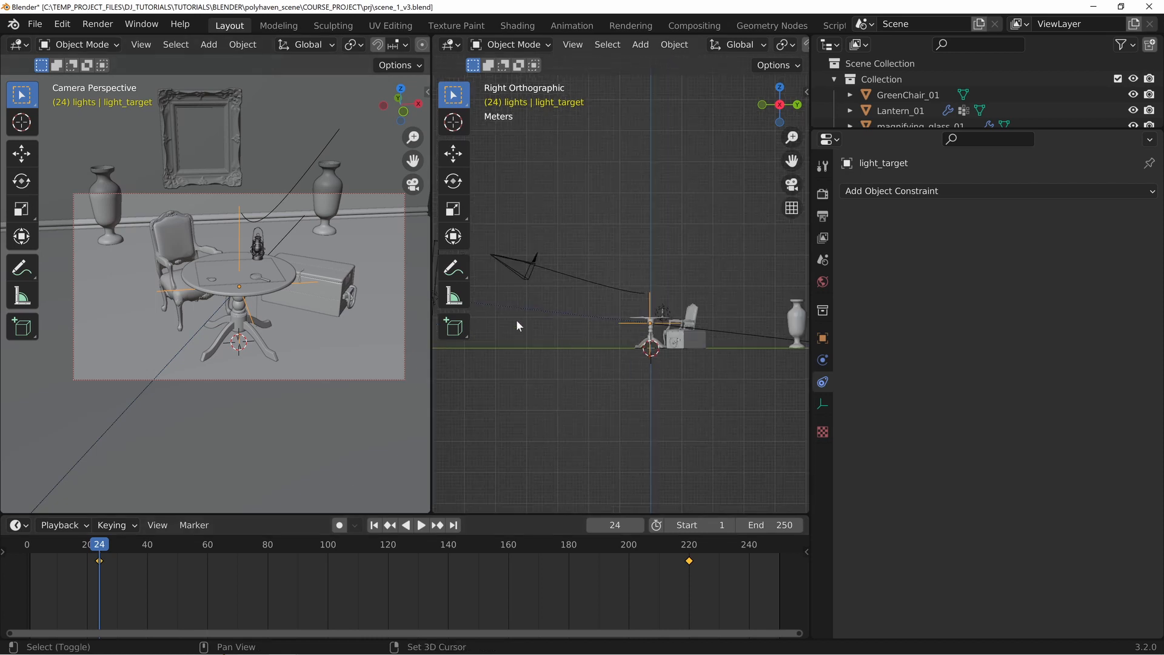
pyautogui.click(623, 281)
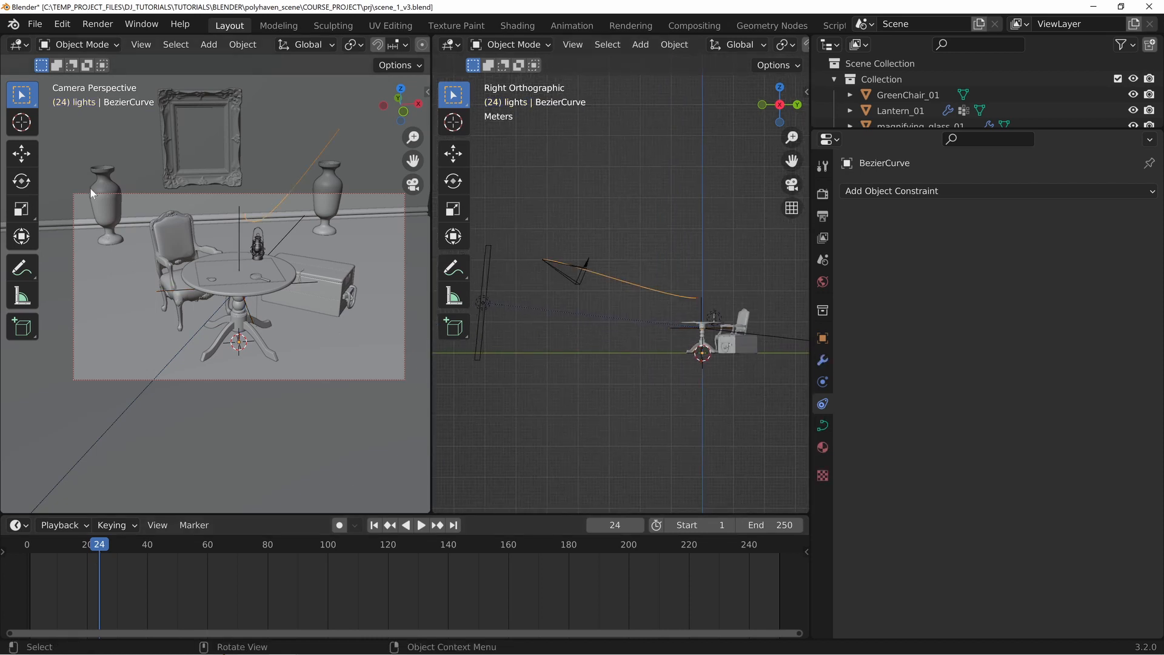
pyautogui.press('Tab')
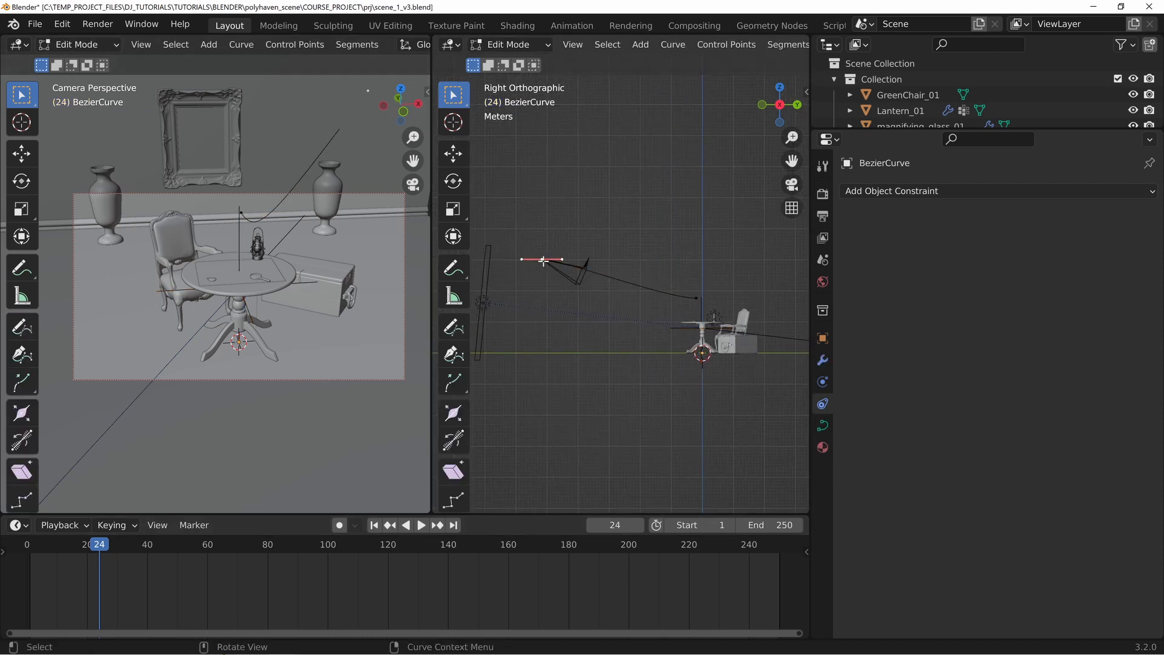
pyautogui.press('g')
pyautogui.press('z')
pyautogui.rightClick(606, 239)
pyautogui.press('Tab')
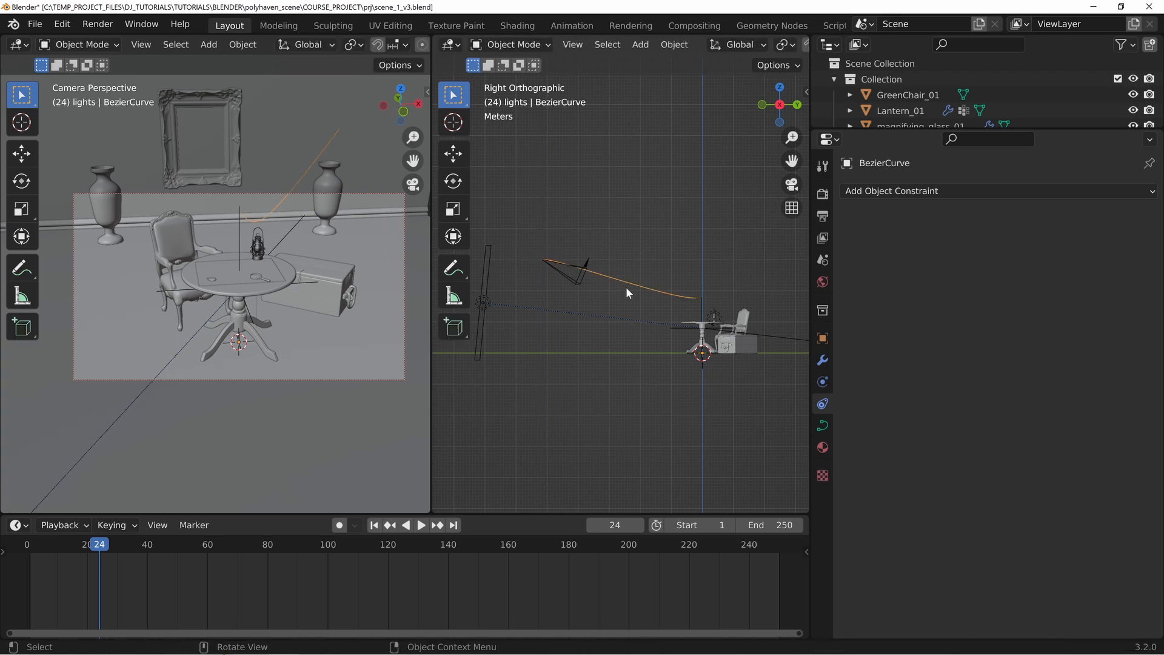
pyautogui.press('Tab')
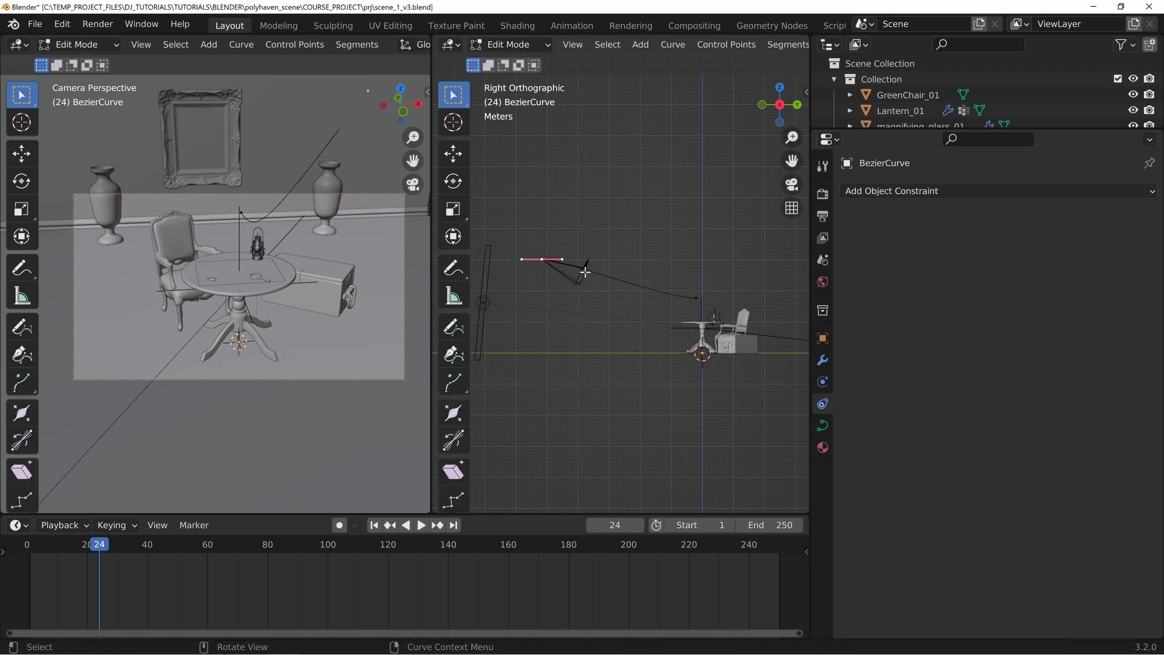
# Step: Lower the curve's starting control point about 1.25 m along Z, level with its end point, and return to Object Mode
pyautogui.press('g')
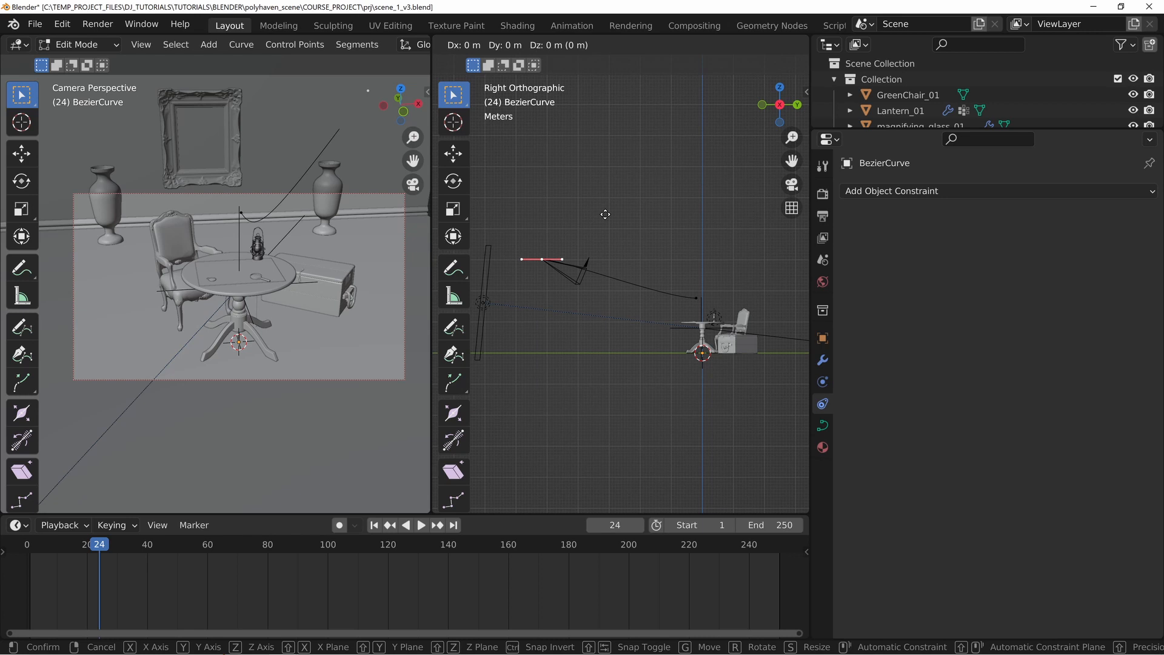
pyautogui.press('z')
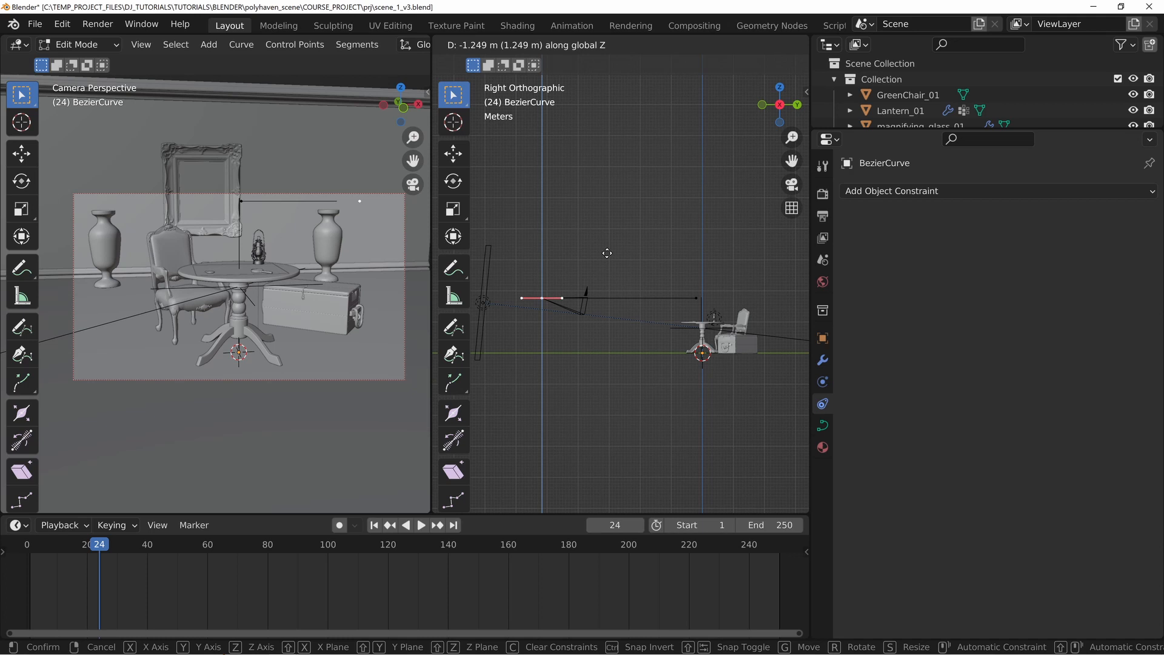
pyautogui.click(607, 253)
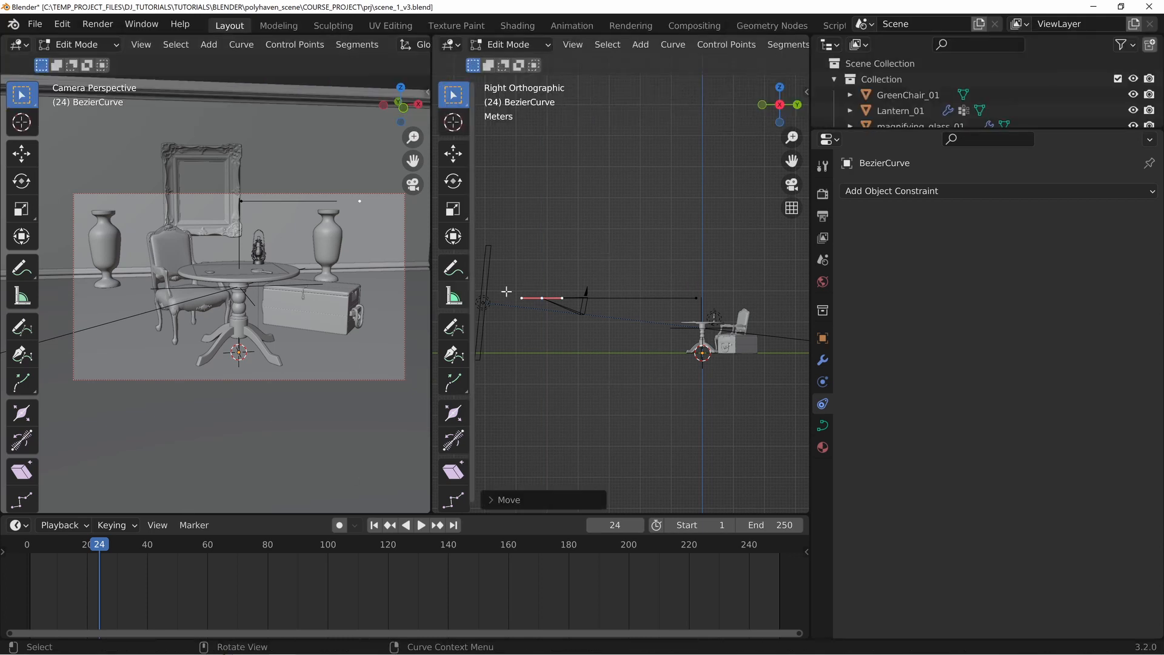
pyautogui.press('Tab')
# Step: Select the camera and keyframe its Follow Path Offset at 0 on frame 24
pyautogui.click(584, 310)
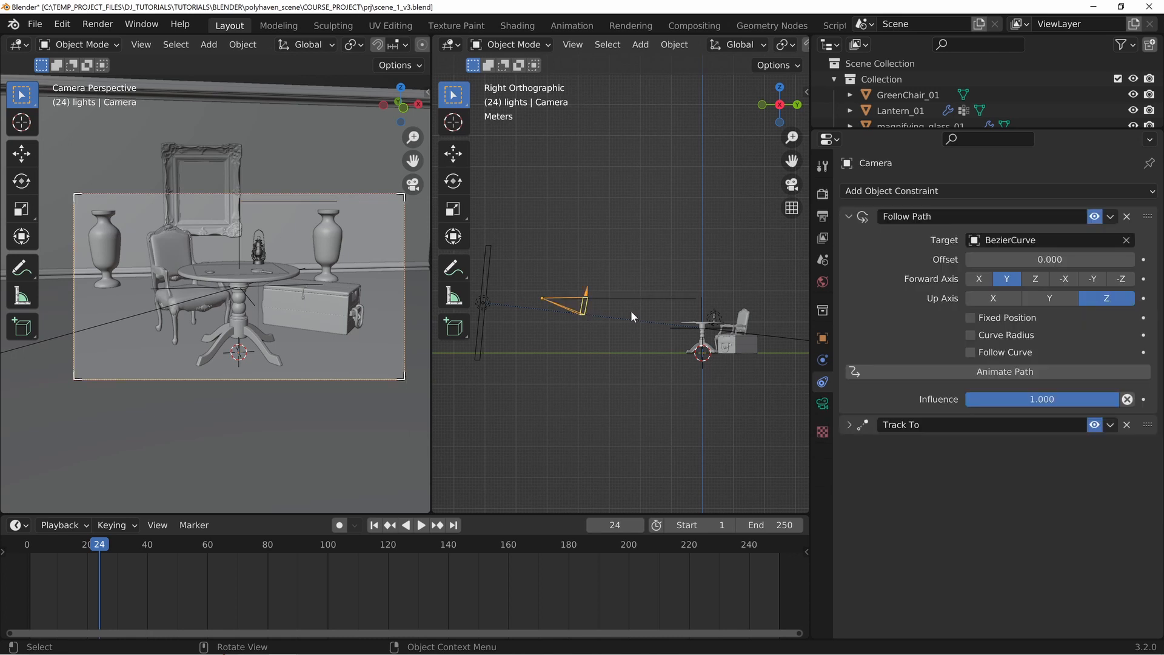
pyautogui.rightClick(1004, 255)
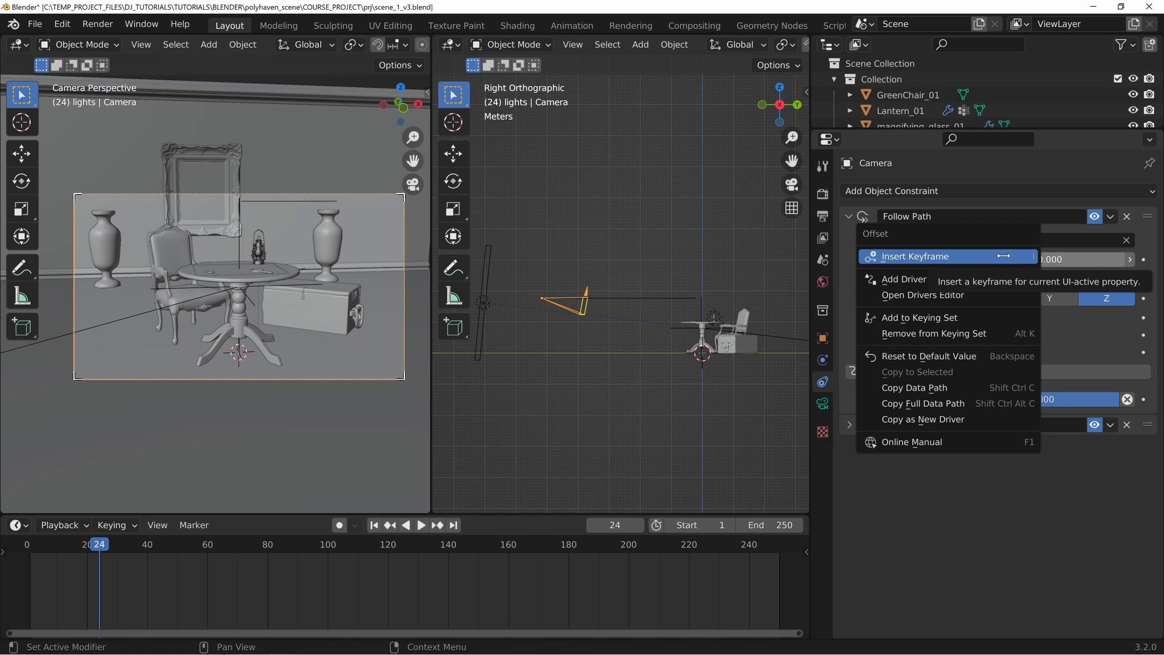
pyautogui.click(1003, 256)
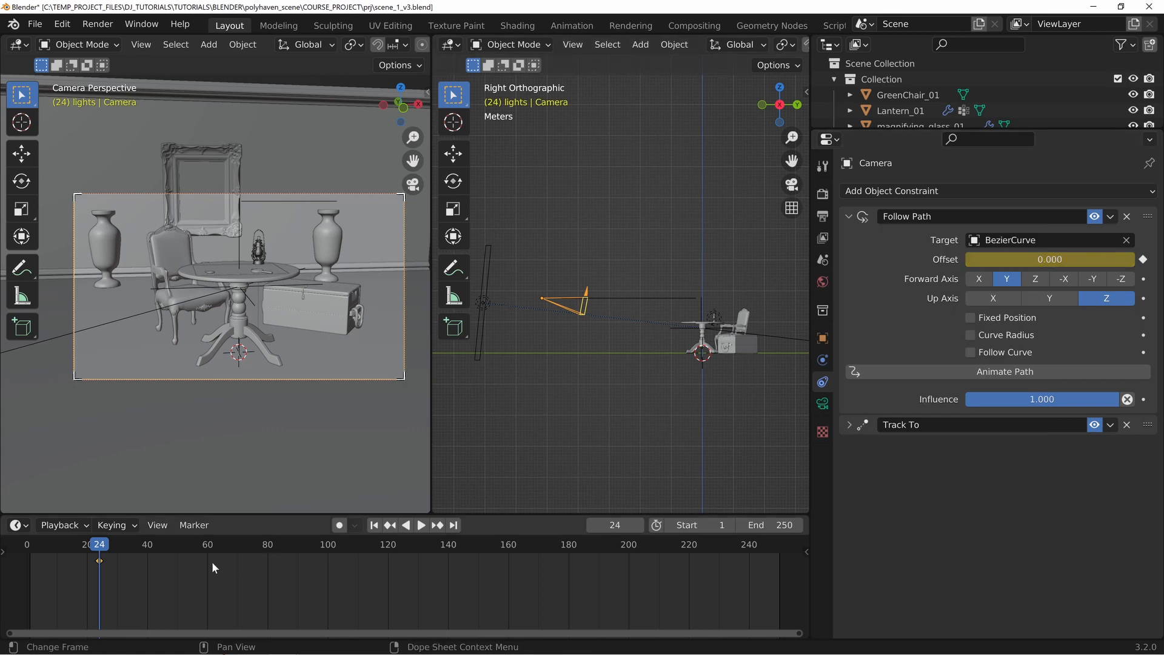
# Step: At frame 220, try Follow Path Offset values of about 26.25 and -84.67 to test the camera's travel along the curve
pyautogui.moveTo(104, 546); pyautogui.dragTo(689, 568)
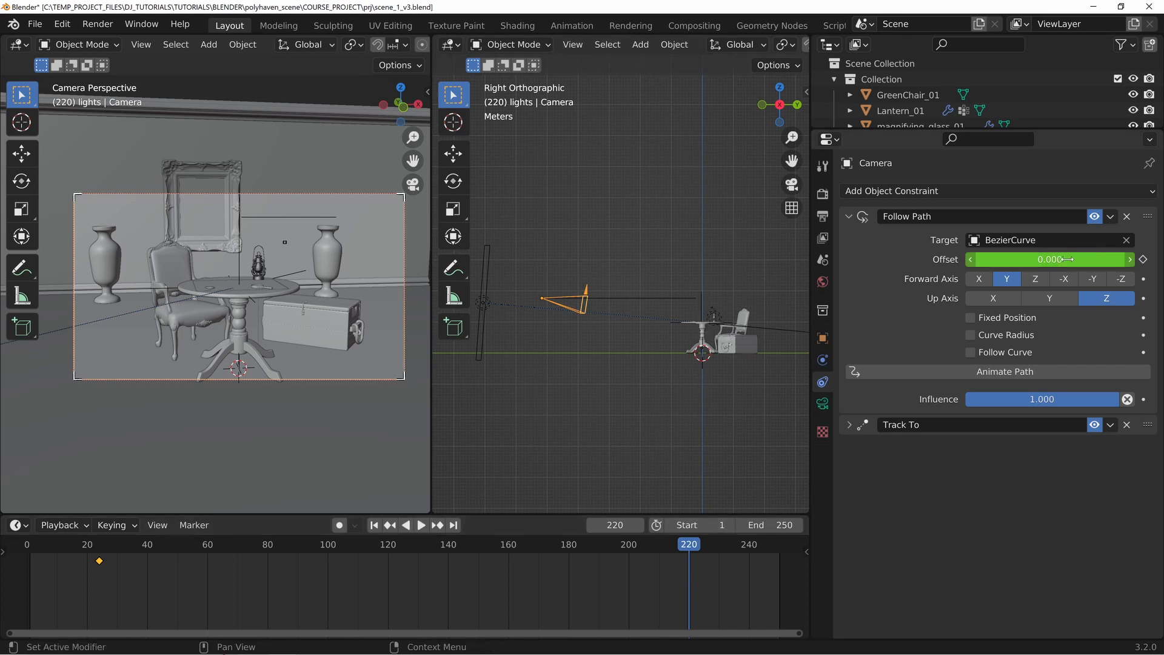
pyautogui.moveTo(1050, 259); pyautogui.dragTo(1134, 260)
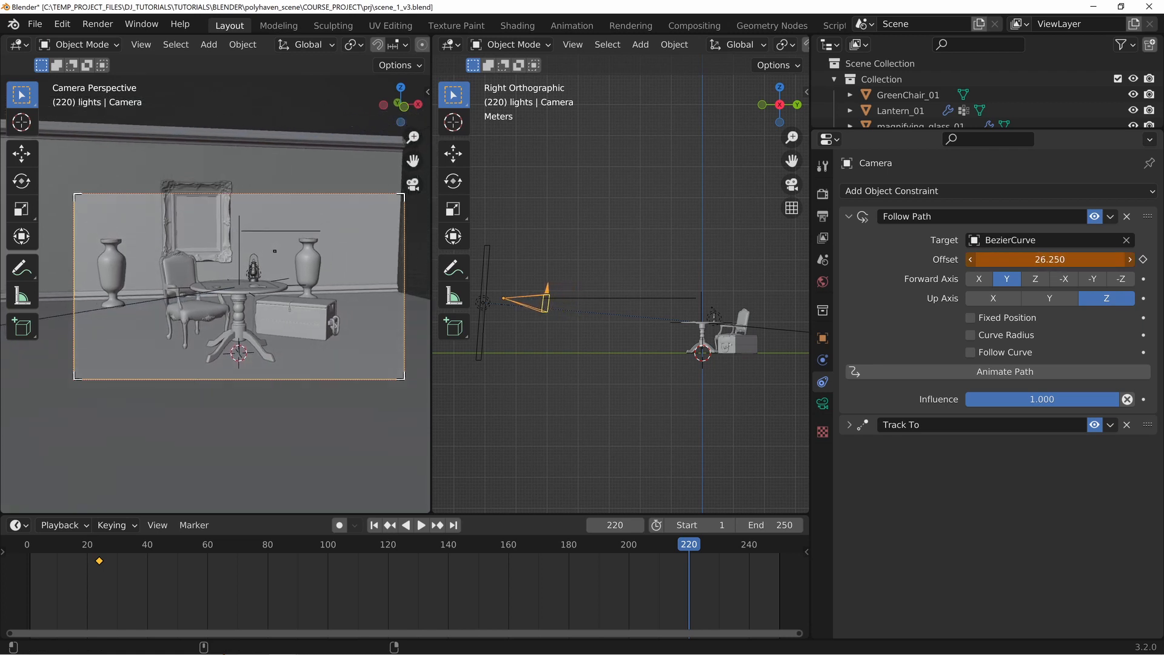
pyautogui.moveTo(1133, 259); pyautogui.dragTo(541, 299)
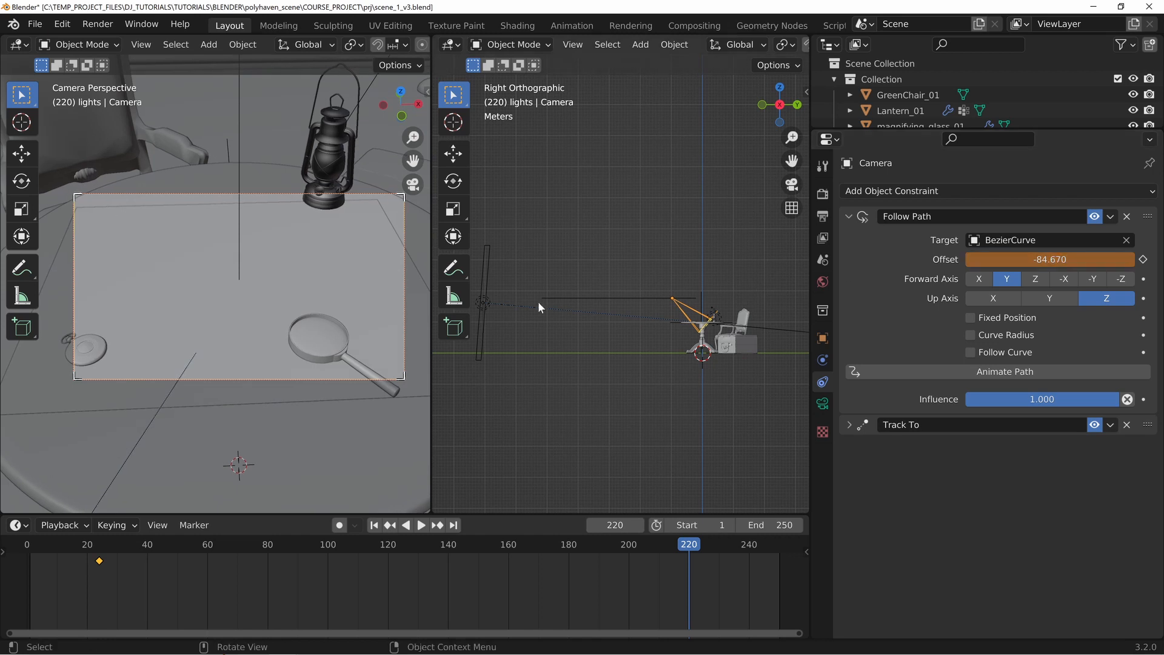
# Step: Reverse the BezierCurve's direction by applying Switch Direction to all its control points in Edit Mode
pyautogui.click(572, 297)
pyautogui.press('Tab')
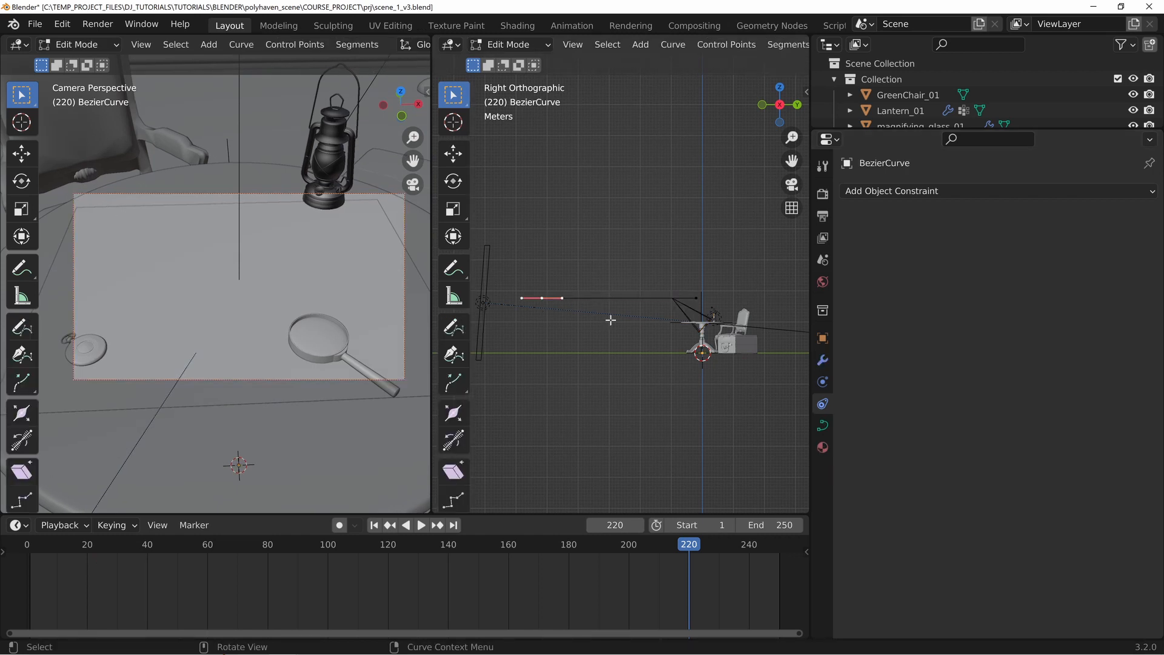
pyautogui.press('a')
pyautogui.press('F3')
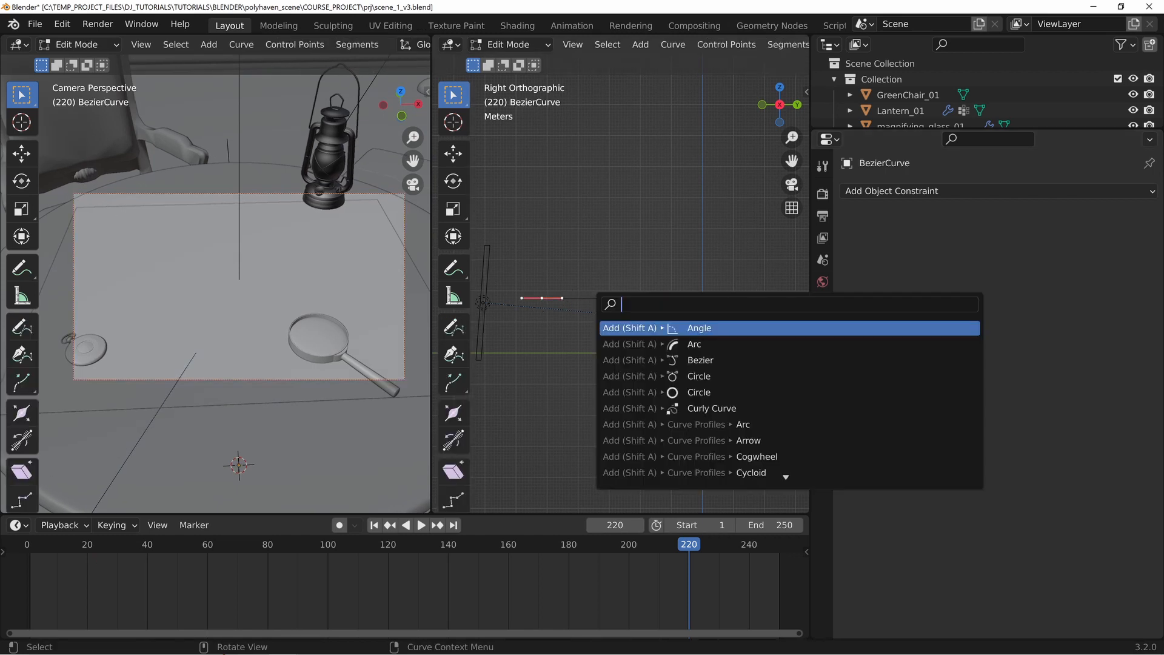
pyautogui.write('switc')
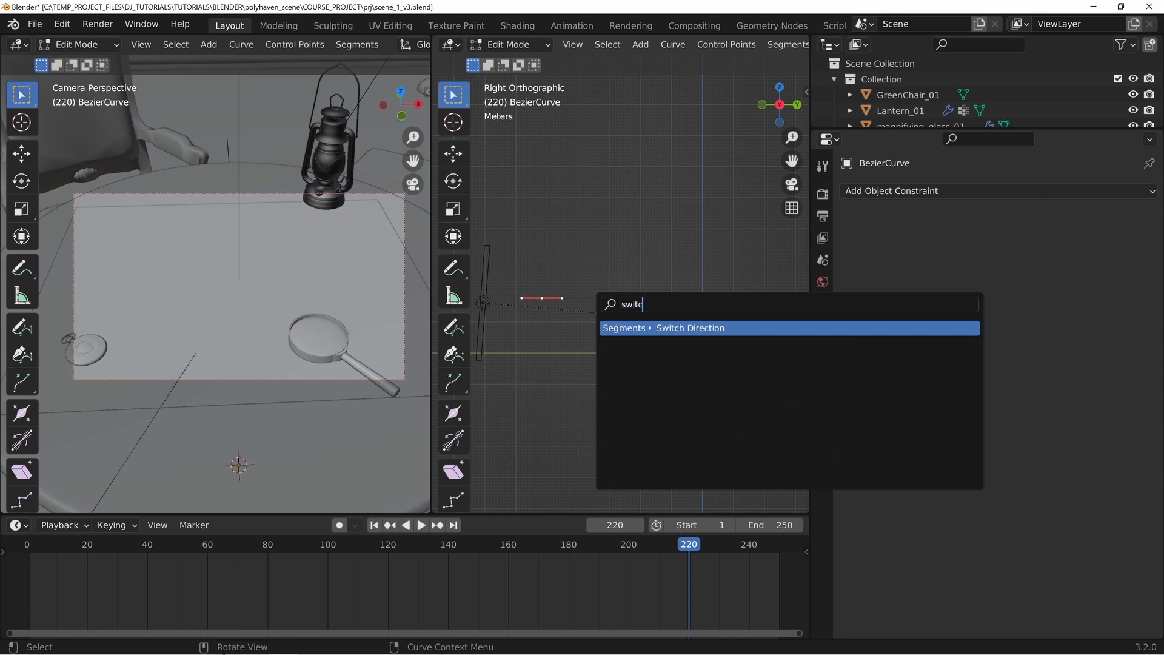
pyautogui.press('Return')
pyautogui.press('Tab')
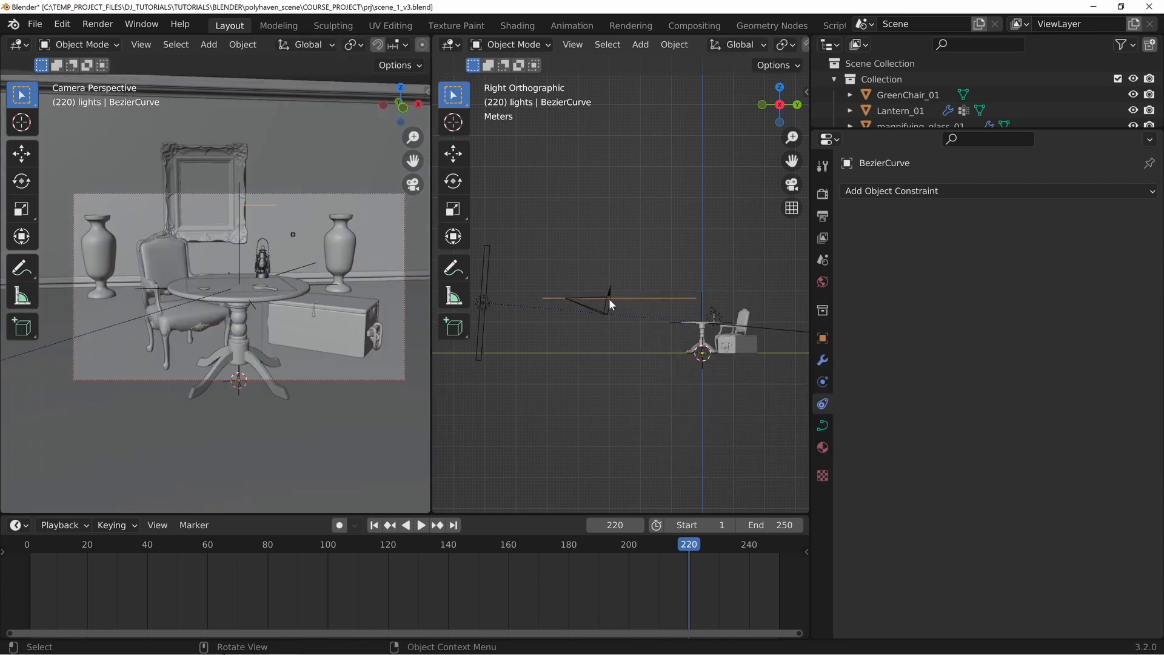
# Step: Reset the camera's Follow Path Offset to 0 and move the timeline to frame 24
pyautogui.click(609, 301)
pyautogui.click(1044, 259)
pyautogui.write('0')
pyautogui.press('Return')
pyautogui.click(137, 545)
pyautogui.press('space')
pyautogui.moveTo(137, 544); pyautogui.dragTo(100, 553)
pyautogui.press('space')
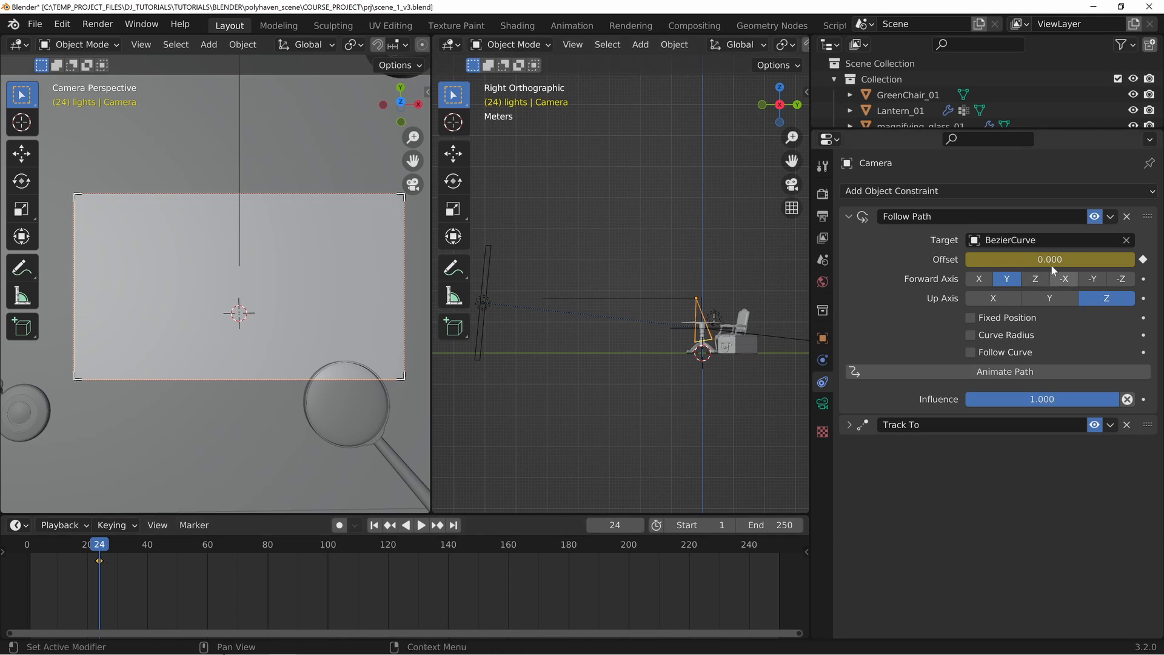
# Step: Try negative Follow Path Offset values such as -52.71 to slide the camera back along the curve
pyautogui.moveTo(1052, 260); pyautogui.dragTo(1001, 261)
pyautogui.click(620, 291)
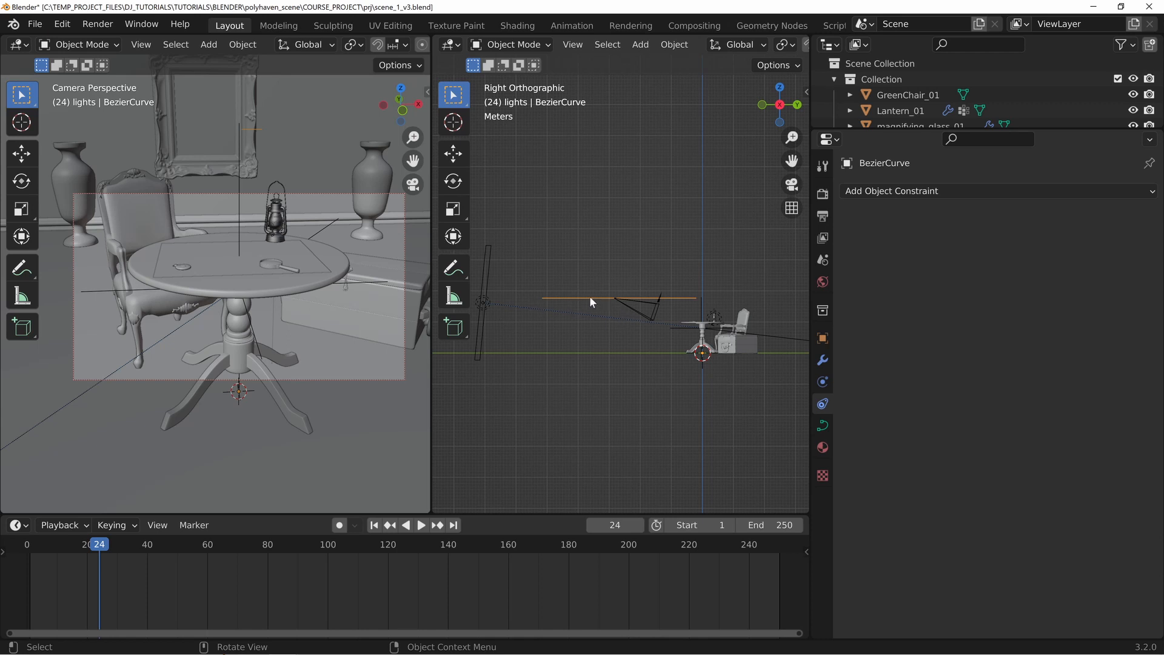
pyautogui.click(633, 310)
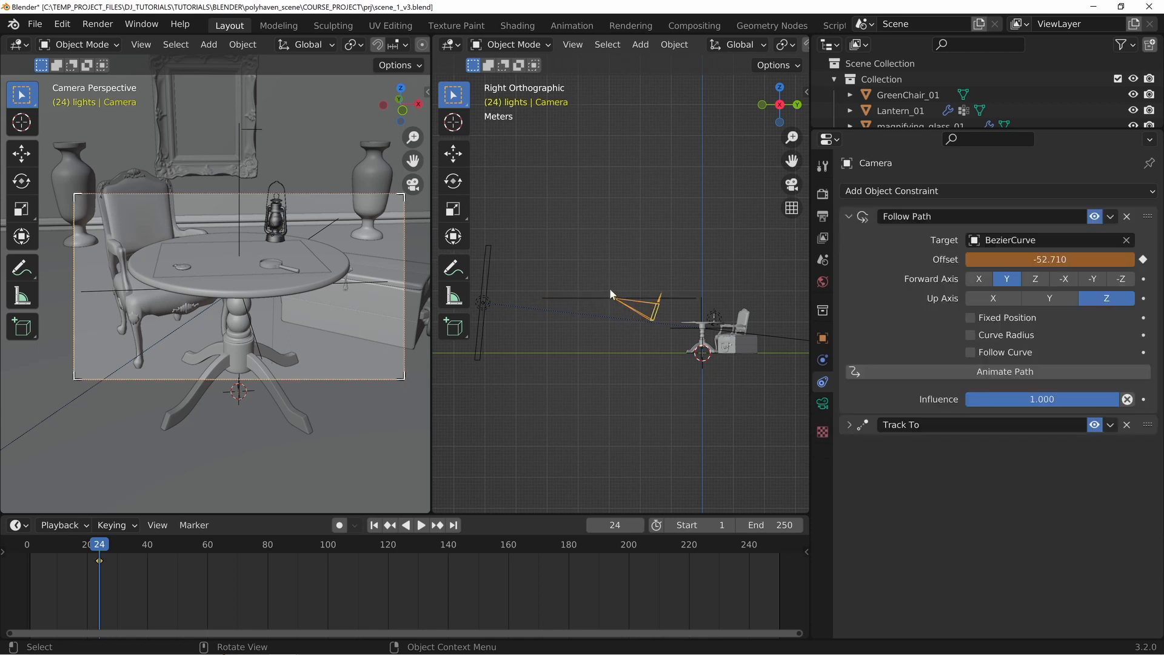
pyautogui.moveTo(1051, 259); pyautogui.dragTo(992, 258)
# Step: Set the camera's Follow Path Offset to -100 and keyframe it at frame 24
pyautogui.doubleClick(1061, 259)
pyautogui.write('-100')
pyautogui.press('Return')
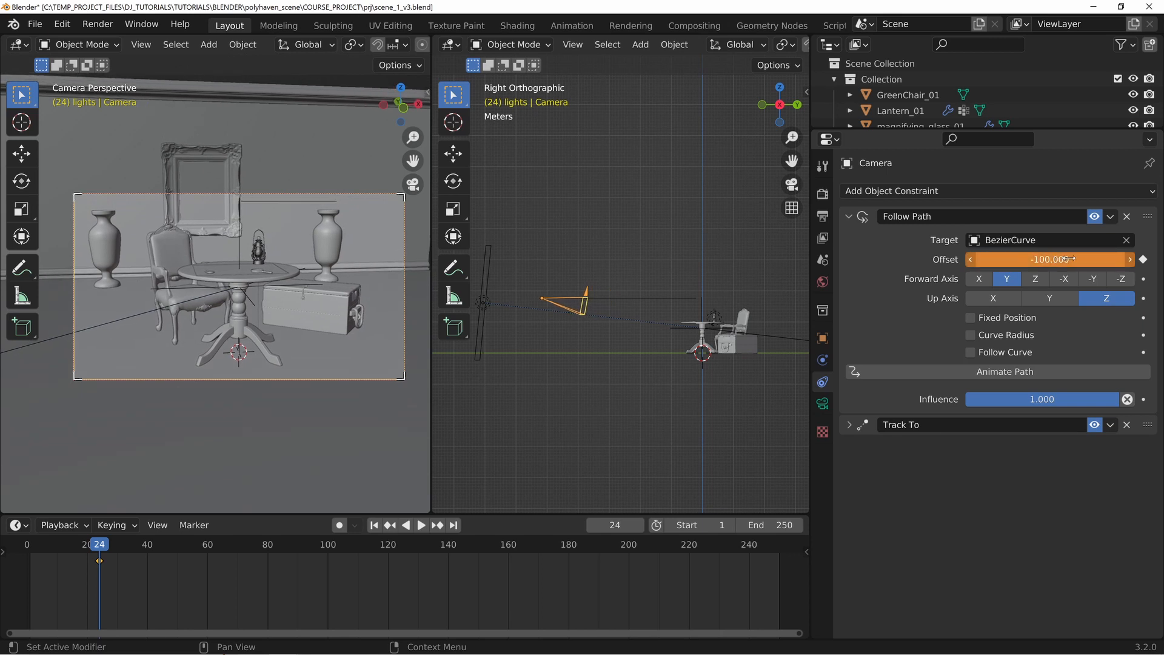
pyautogui.click(1143, 260)
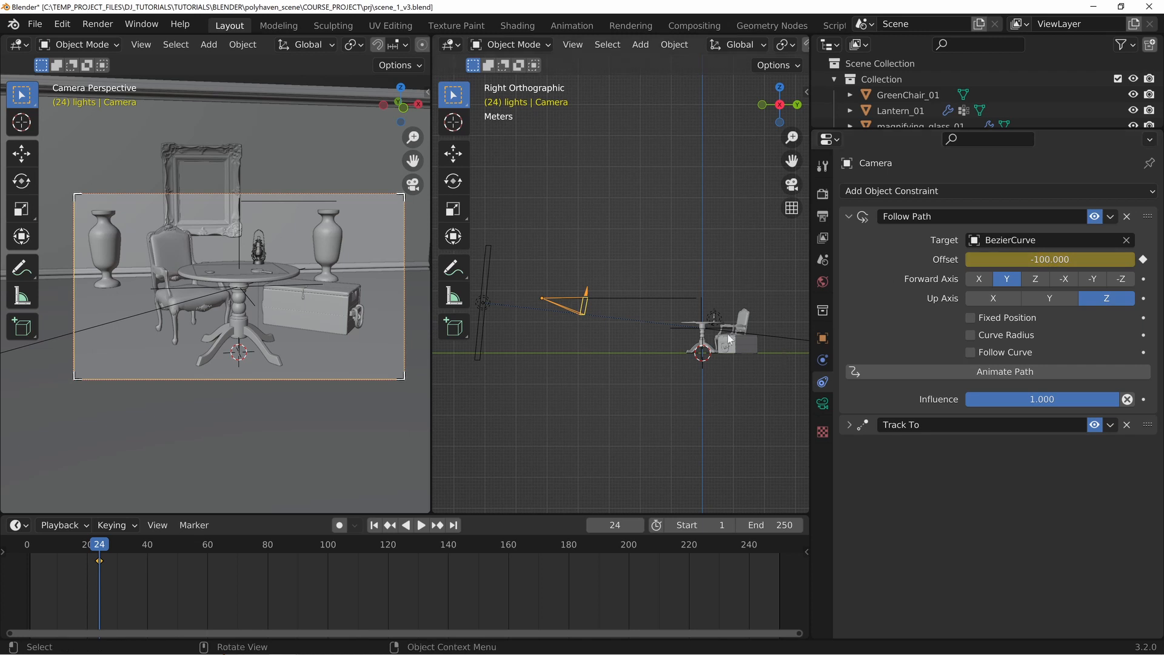
# Step: At frame 220, set the camera's Follow Path Offset to 0 and keyframe it
pyautogui.moveTo(97, 547); pyautogui.dragTo(693, 562)
pyautogui.click(1050, 259)
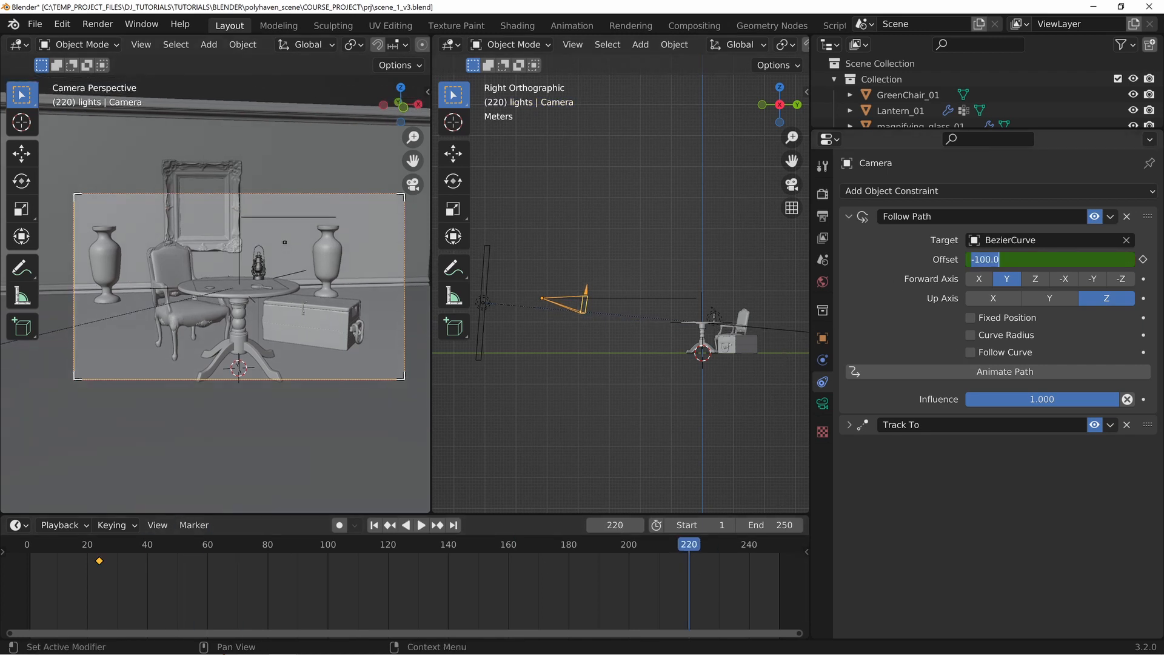
pyautogui.write('0')
pyautogui.press('Return')
pyautogui.click(1143, 260)
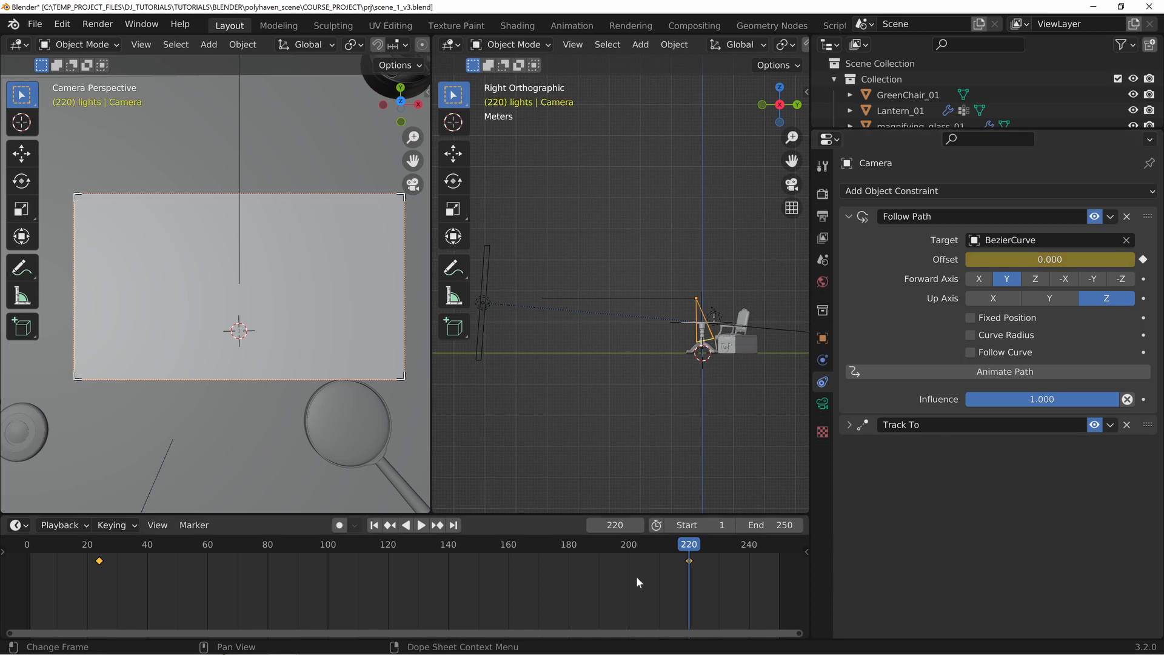
# Step: Return to the beginning of the timeline and briefly play back the camera's keyframed move
pyautogui.moveTo(688, 544); pyautogui.dragTo(57, 564)
pyautogui.press('space')
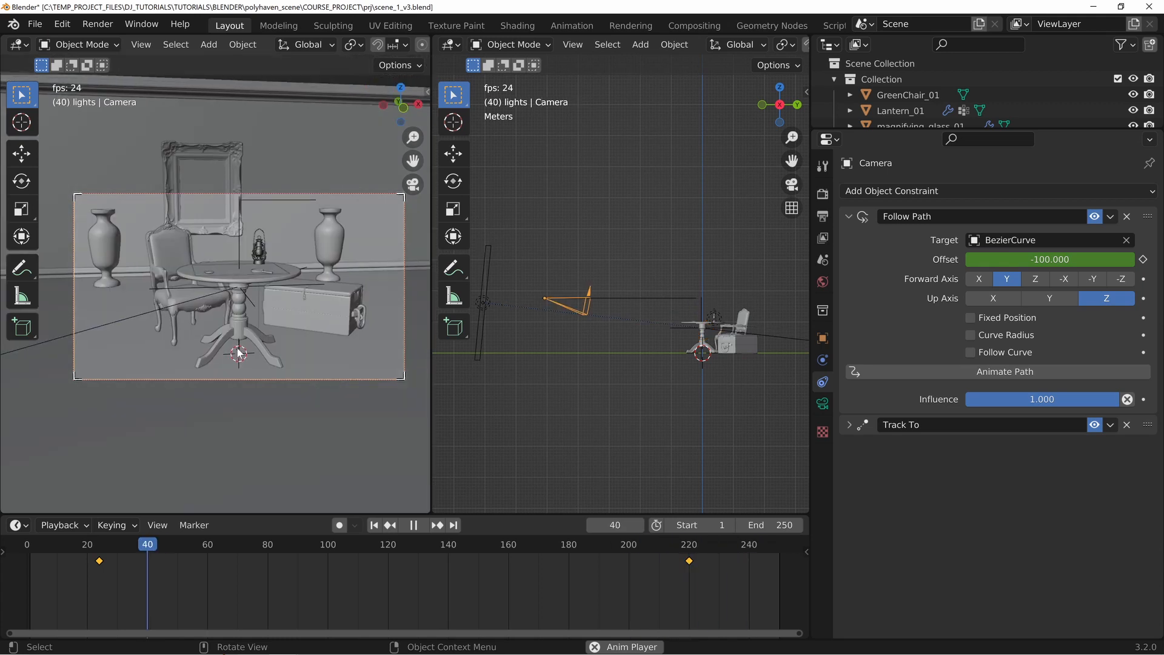
pyautogui.press('space')
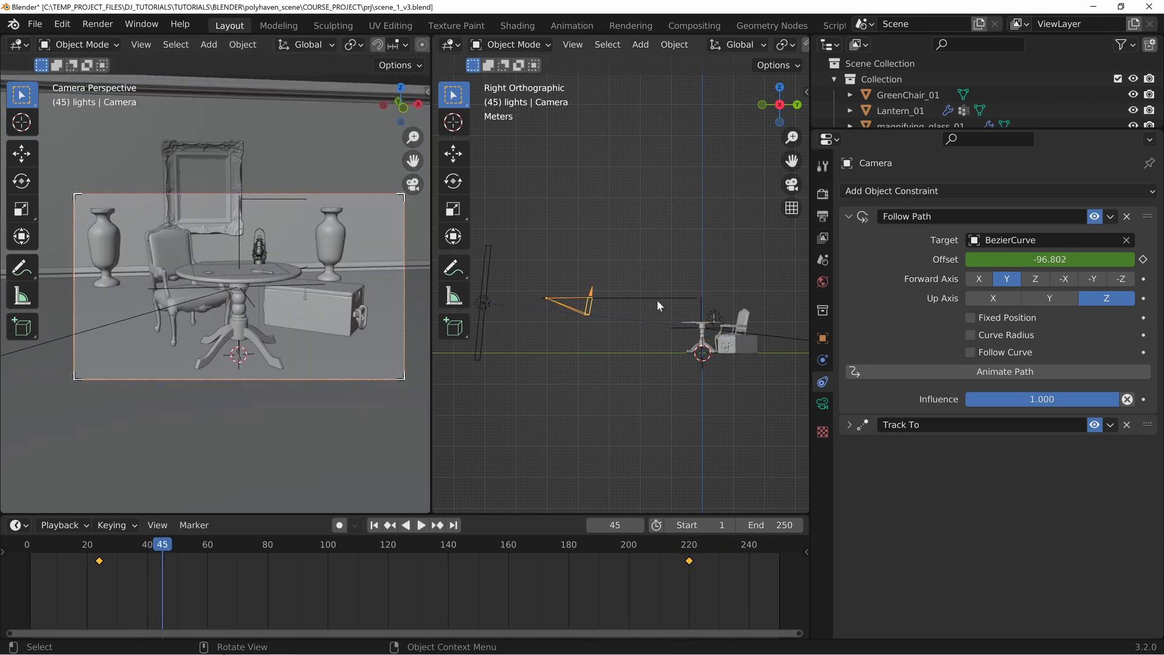
# Step: In Edit Mode, rotate the Bezier curve's start point so its handle angles upward and scale the handles longer to arch the path
pyautogui.click(606, 298)
pyautogui.press('Tab')
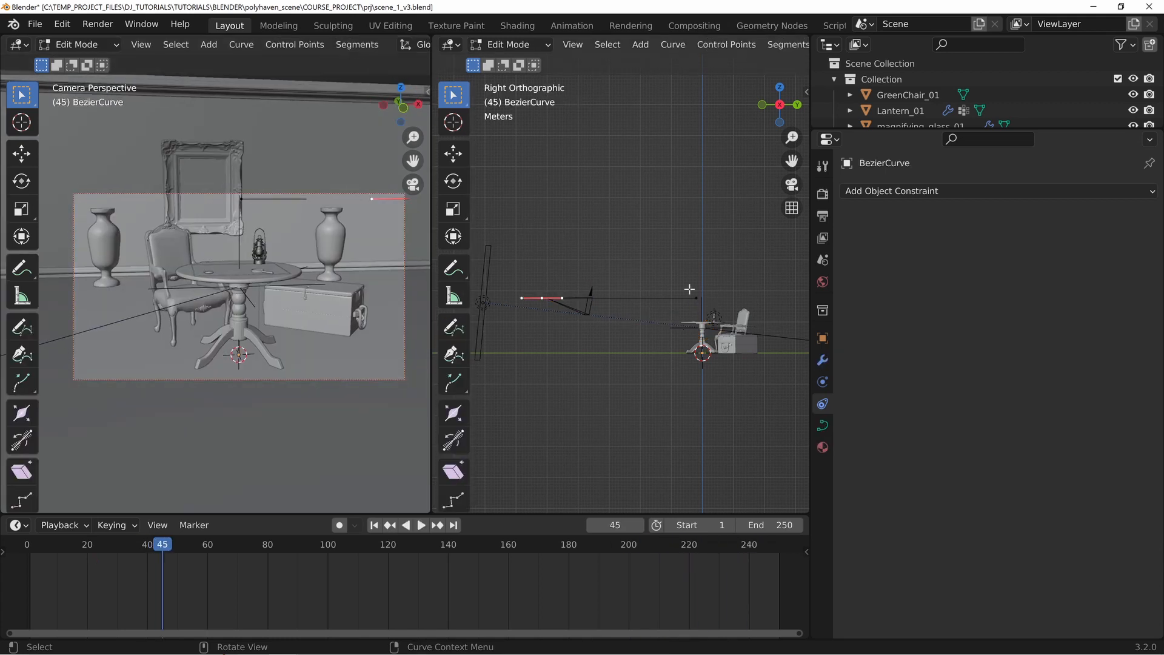
pyautogui.press('r')
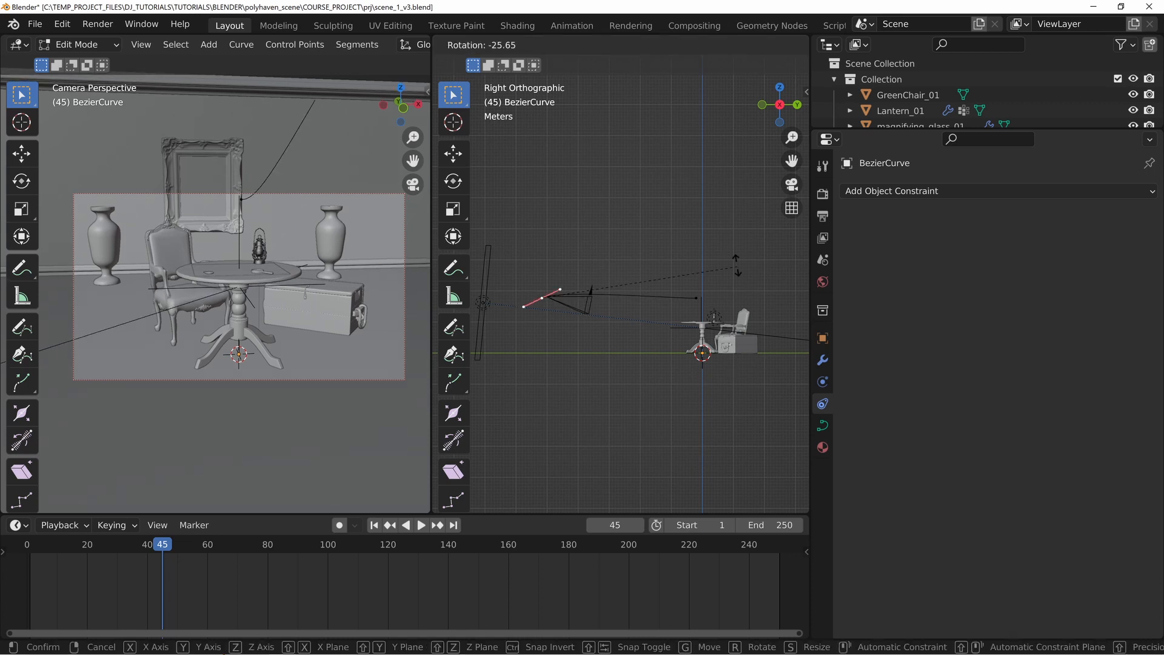
pyautogui.click(658, 229)
pyautogui.press('s')
pyautogui.click(767, 167)
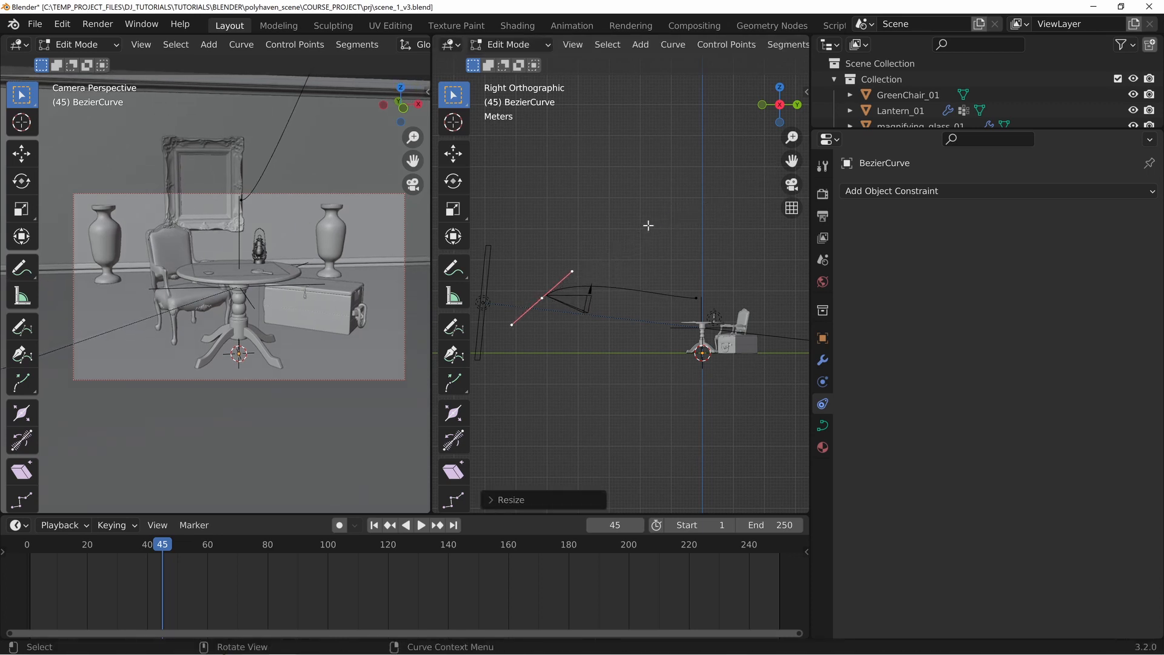
# Step: Rotate the handles of the curve's end point near the table so the path slopes downward at its end
pyautogui.click(696, 298)
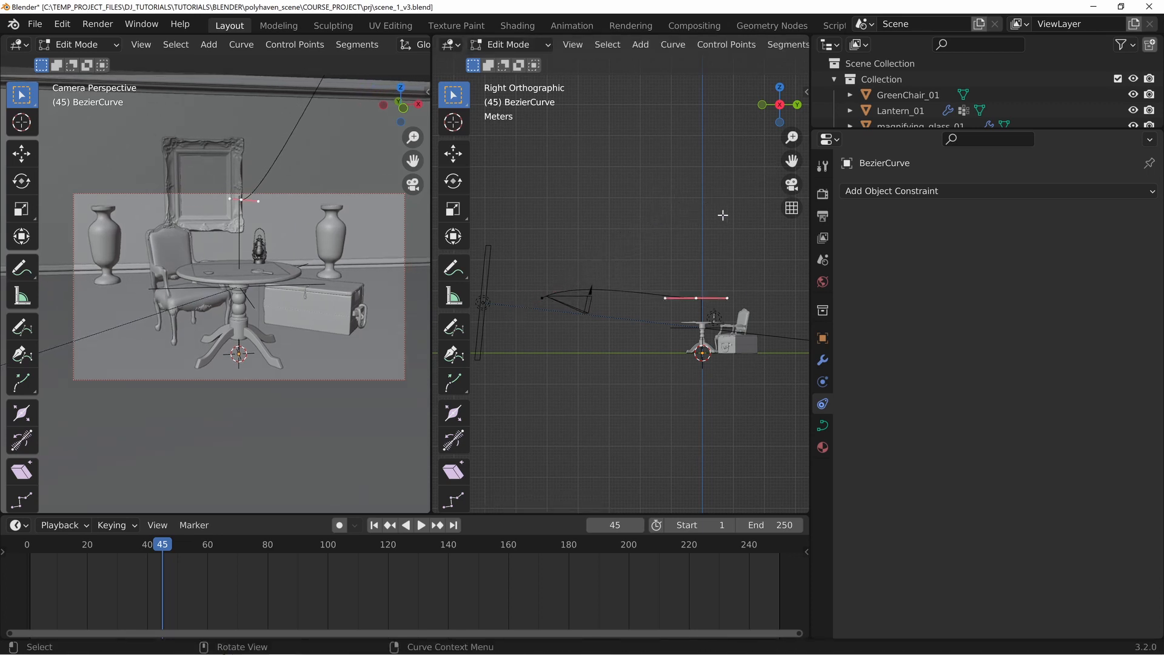
pyautogui.press('r')
pyautogui.click(756, 221)
# Step: Play the animation from the start along the reshaped curve, scrub back to frame 85 and return to Object Mode
pyautogui.moveTo(159, 547); pyautogui.dragTo(6, 555)
pyautogui.press('space')
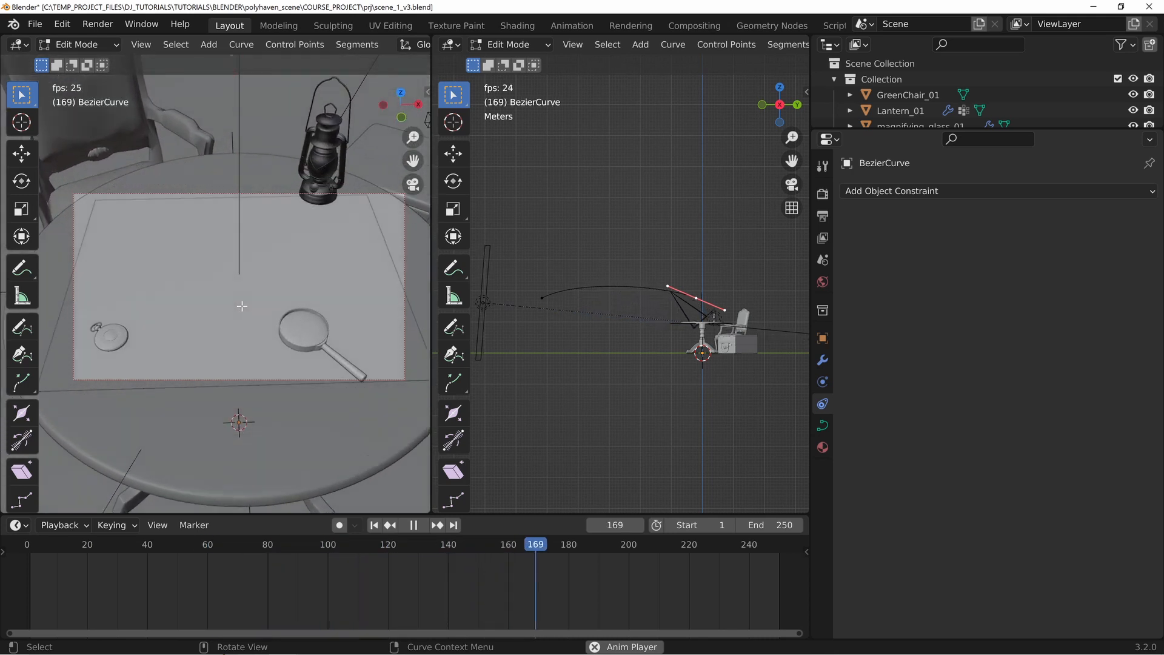
pyautogui.press('space')
pyautogui.moveTo(591, 549); pyautogui.dragTo(283, 552)
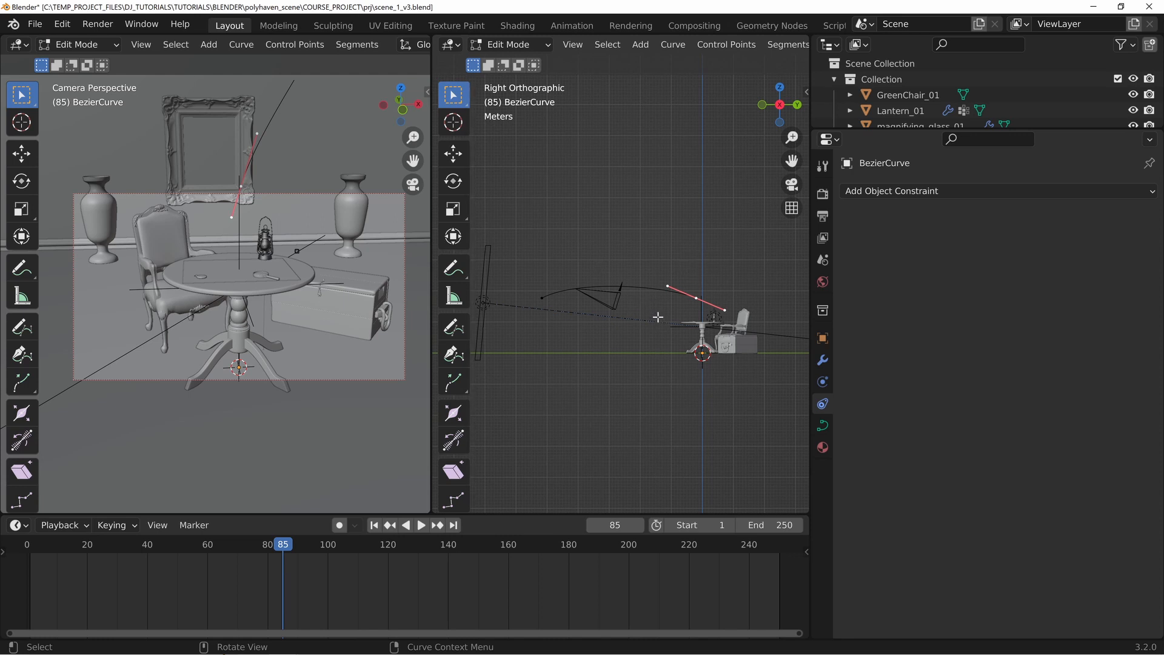
pyautogui.press('Tab')
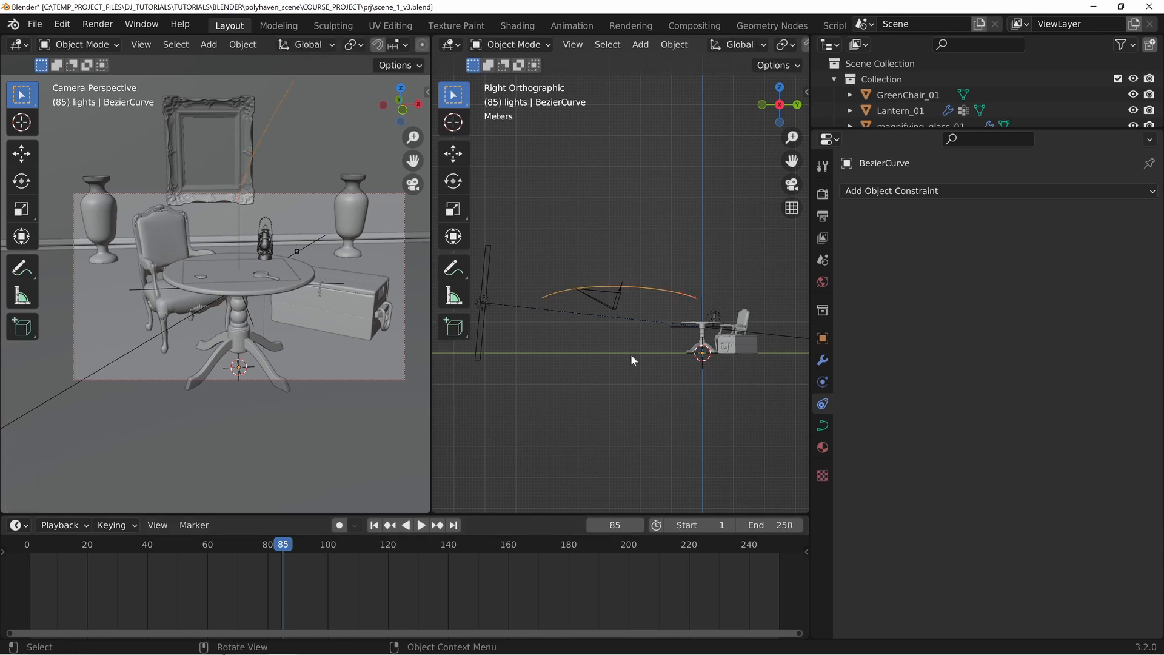
# Step: Replay the animation from the start, hiding the overlays in the camera view and widening that viewport
pyautogui.moveTo(271, 548); pyautogui.dragTo(38, 561)
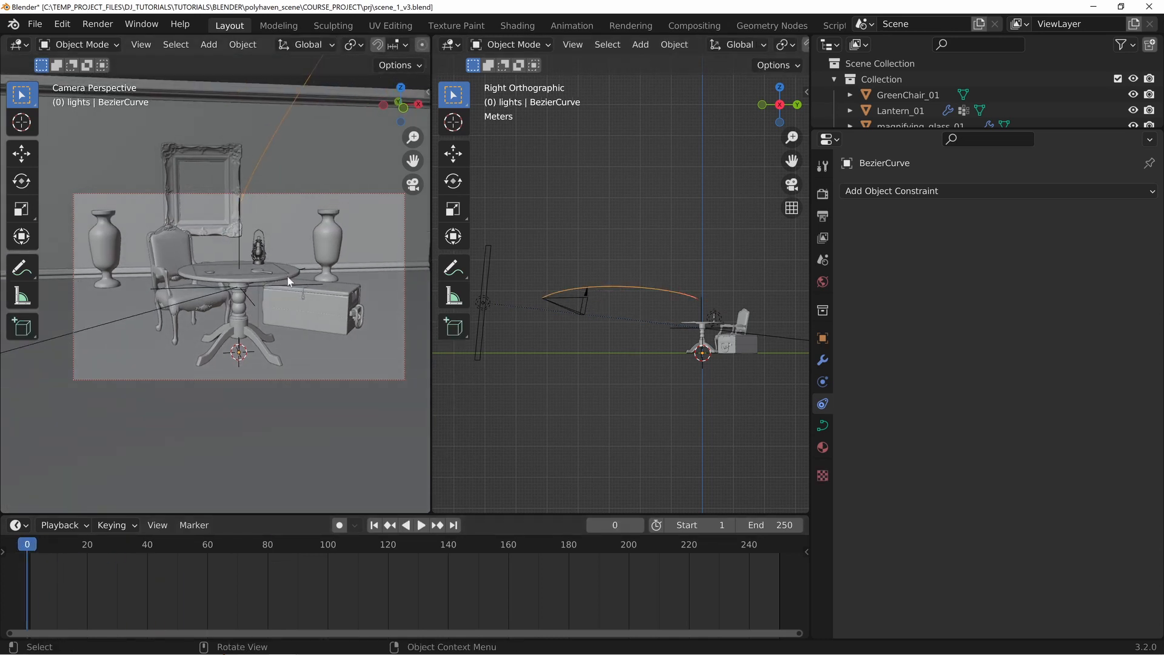
pyautogui.press('space')
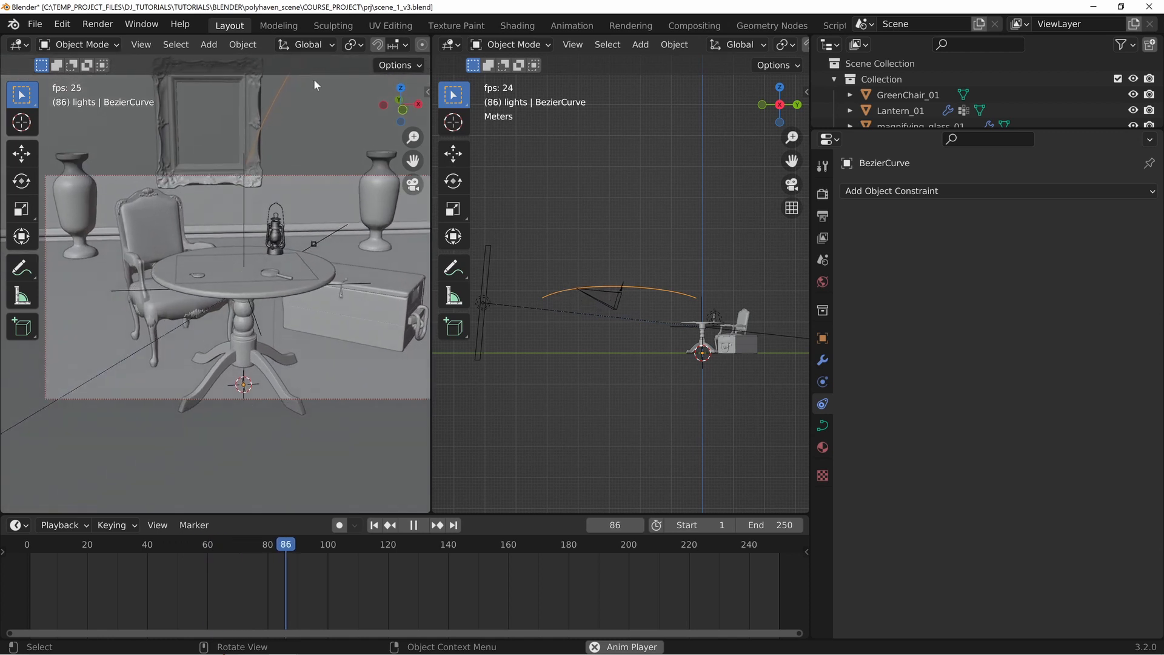
pyautogui.scroll(-5, 340, 47)
pyautogui.click(370, 46)
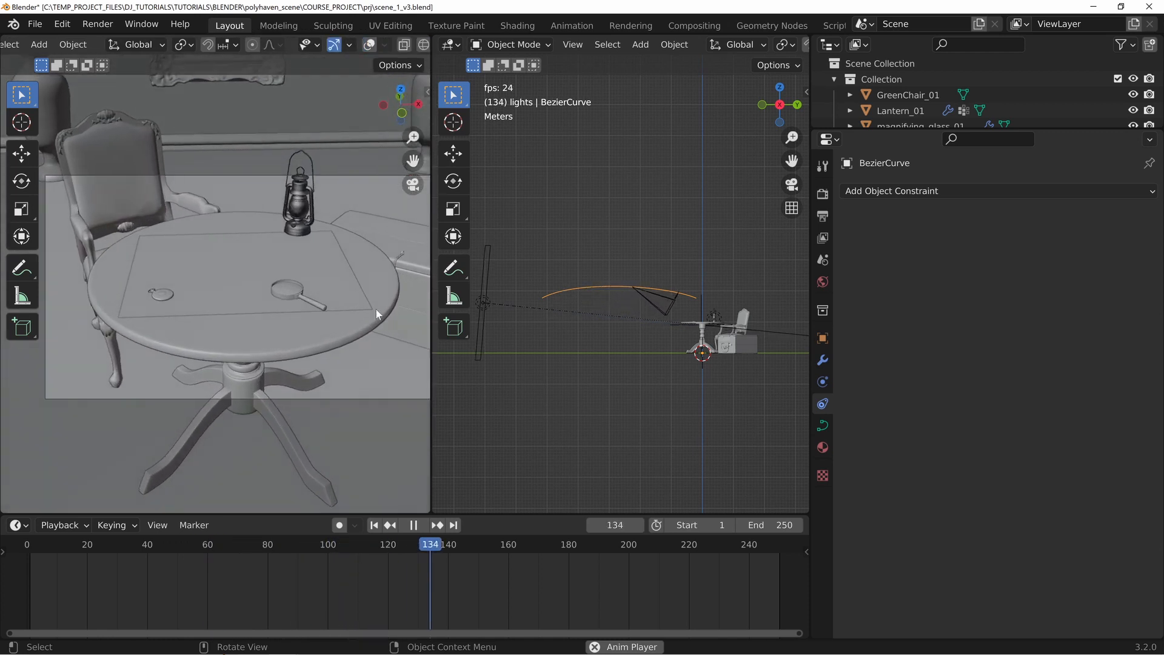
pyautogui.click(42, 548)
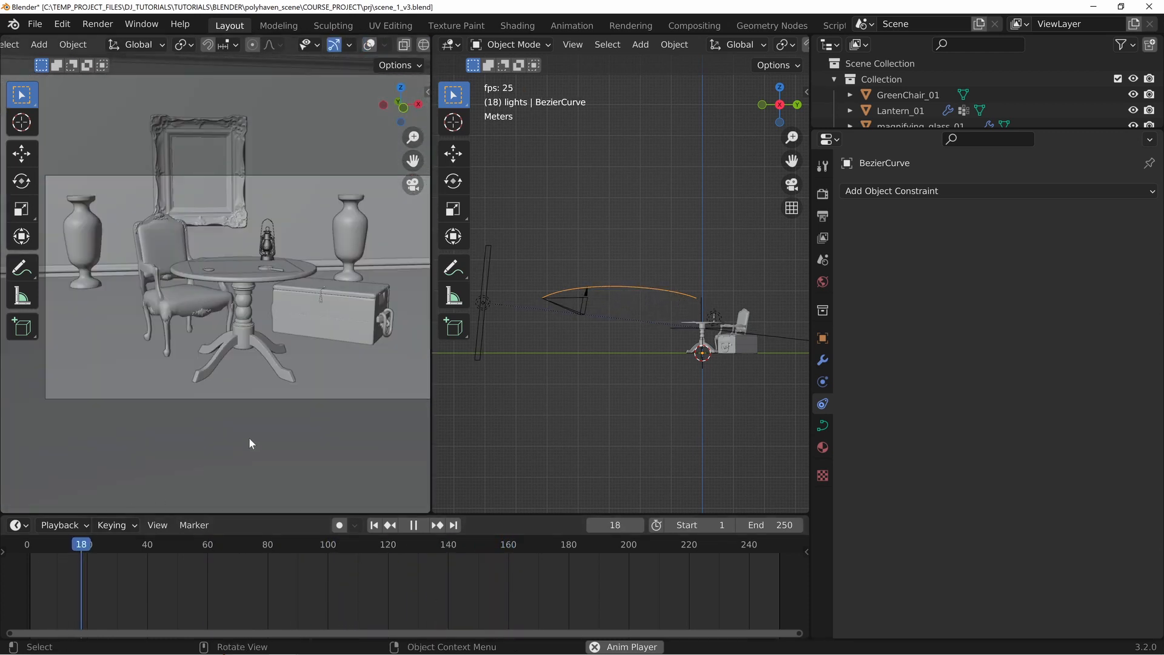
pyautogui.moveTo(431, 260); pyautogui.dragTo(545, 267)
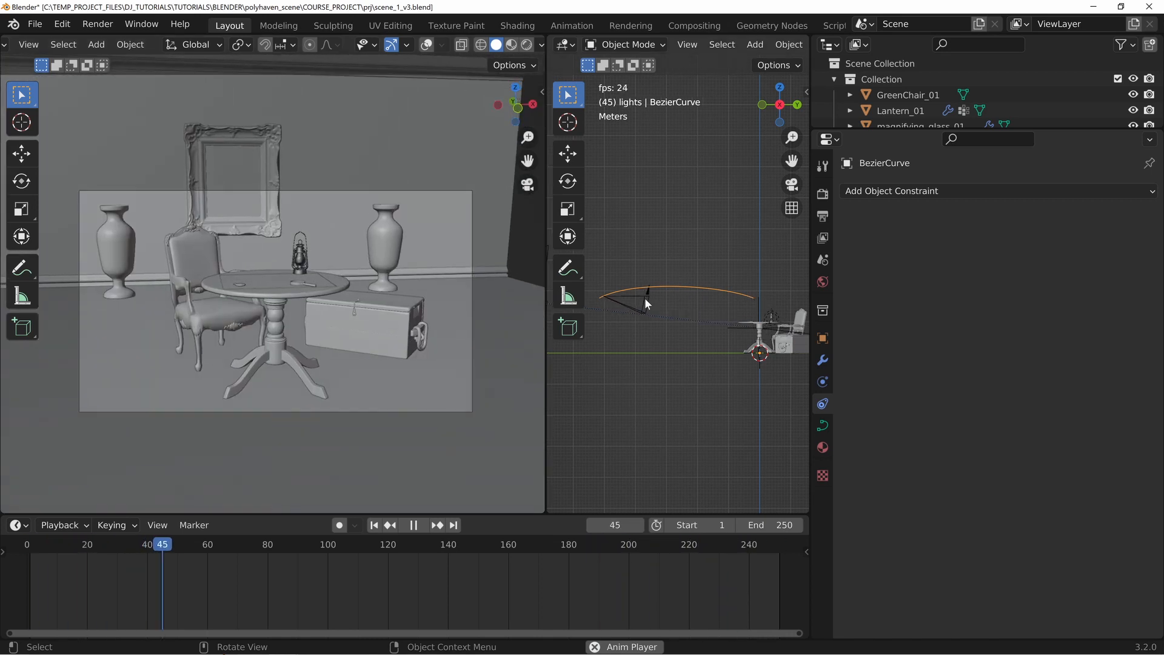
# Step: Select the camera in the side view, review its looping playback, then stop and return to frame 24
pyautogui.click(644, 298)
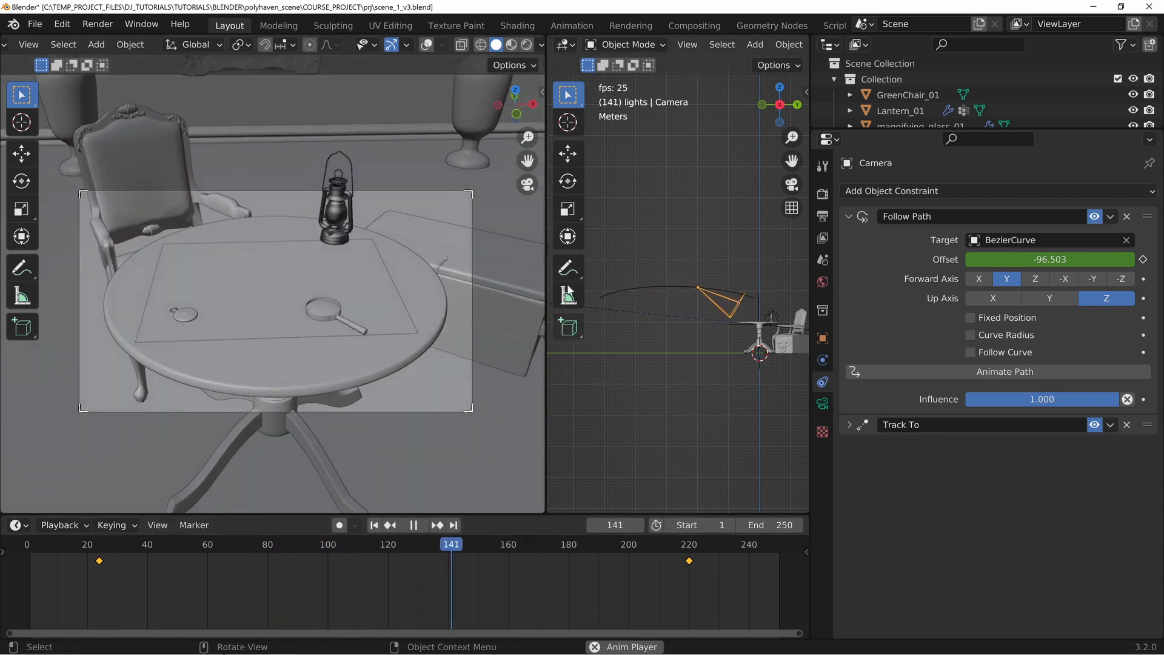
pyautogui.click(565, 44)
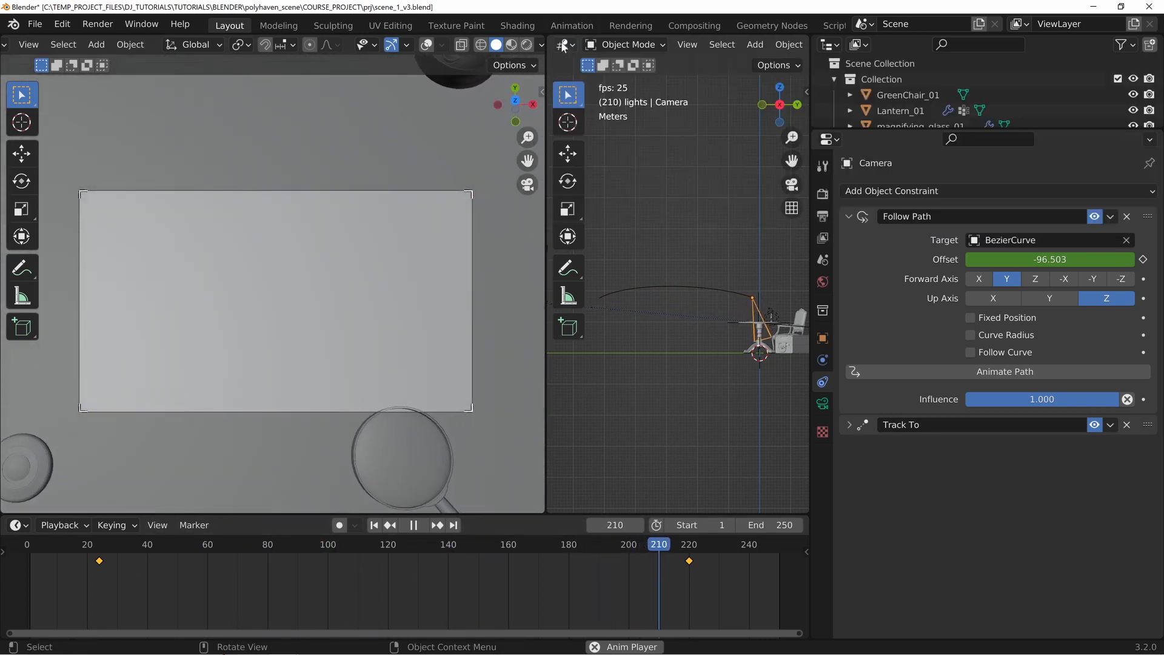
pyautogui.rightClick(688, 557)
pyautogui.moveTo(640, 550)
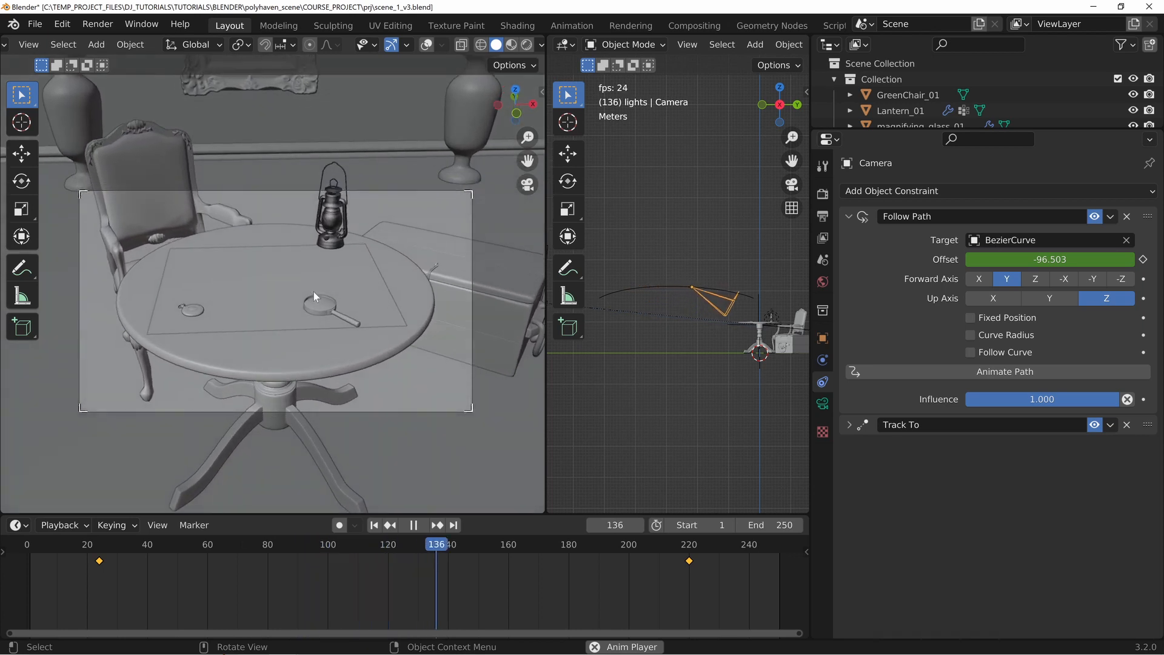
pyautogui.click(413, 524)
pyautogui.moveTo(591, 548); pyautogui.dragTo(100, 566)
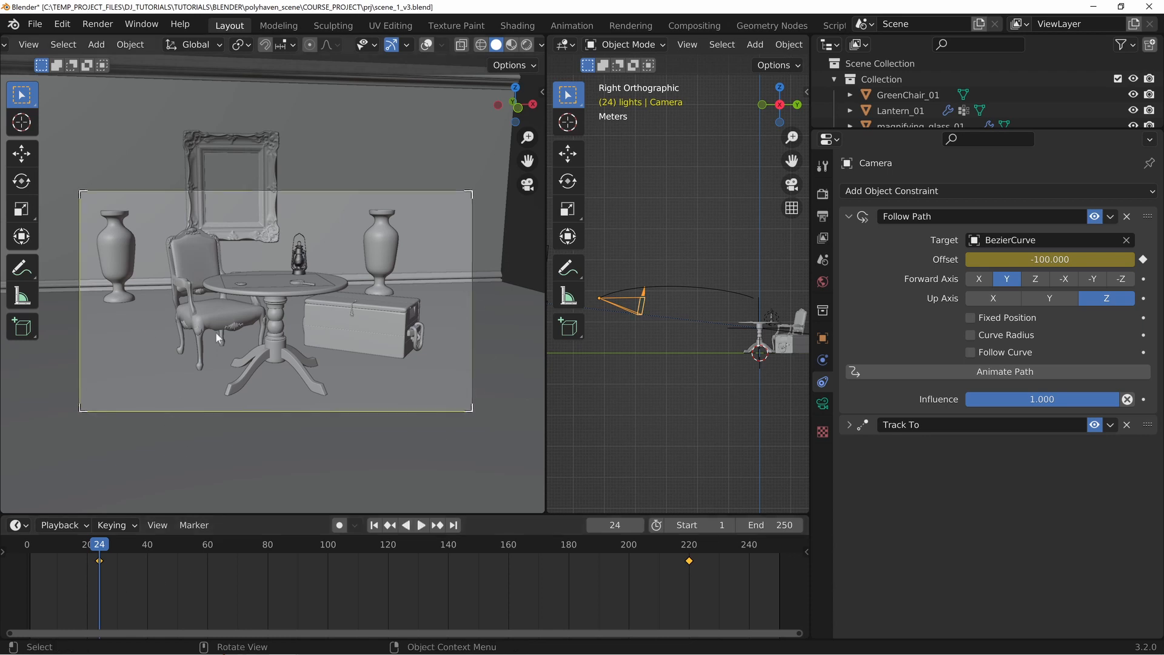
pyautogui.moveTo(89, 545)
pyautogui.mouseDown()
pyautogui.moveTo(598, 571)
pyautogui.moveTo(99, 559)
pyautogui.mouseUp()
# Step: Narrow the camera view, hide its toolbar and change the side view into a Graph Editor
pyautogui.moveTo(544, 436); pyautogui.dragTo(446, 439)
pyautogui.press('t')
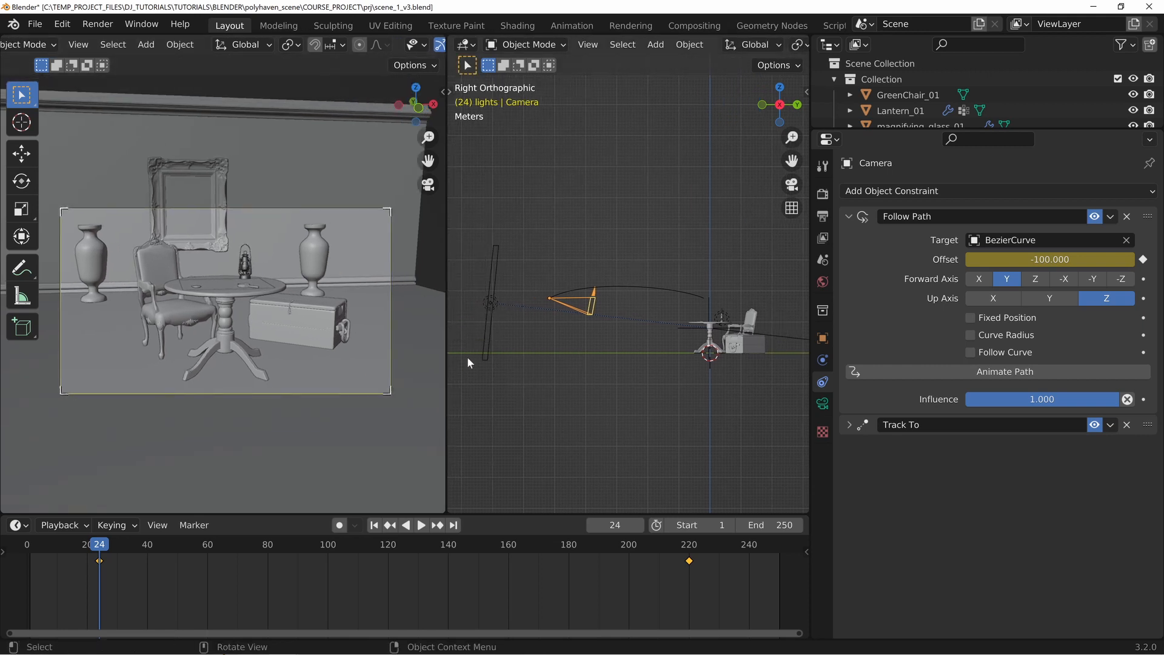
pyautogui.press('t')
pyautogui.click(466, 44)
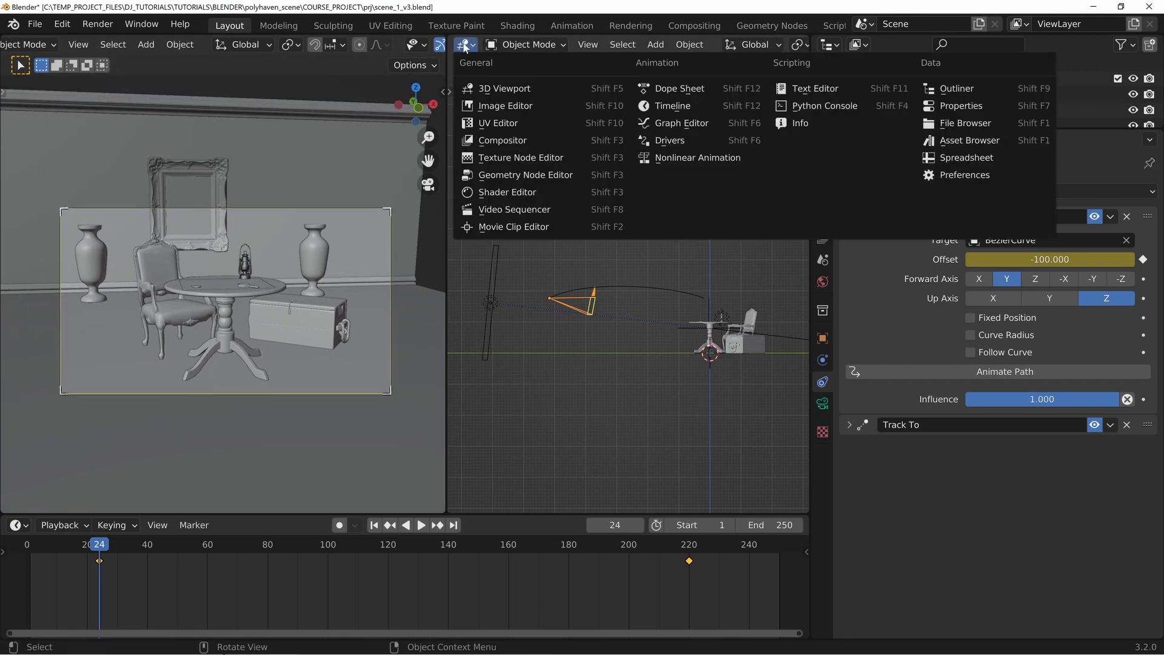
pyautogui.click(678, 124)
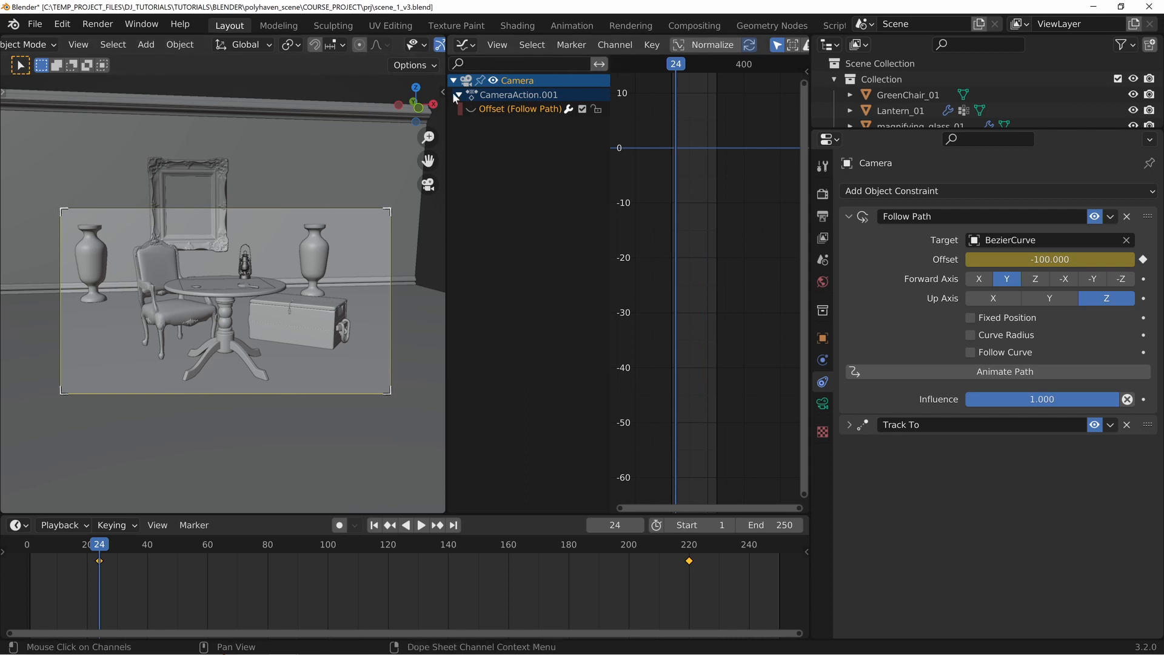
# Step: Show the camera's transform values and insert keyframes on its X, Y and Z location at frame 1
pyautogui.press('n')
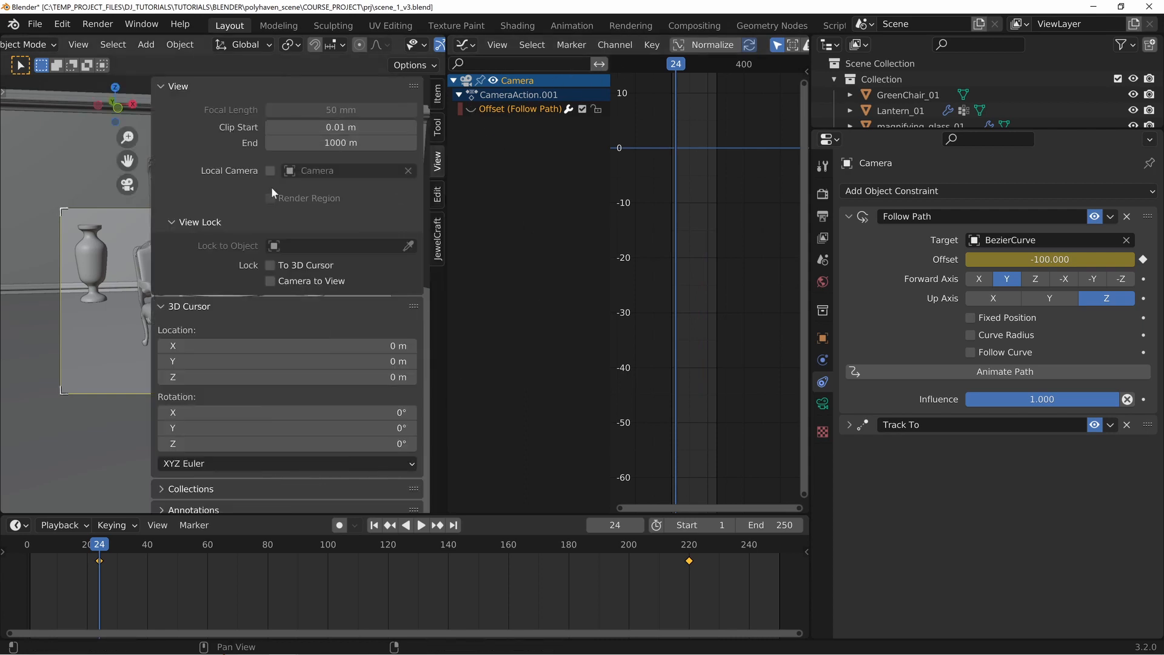
pyautogui.moveTo(48, 547); pyautogui.dragTo(31, 550)
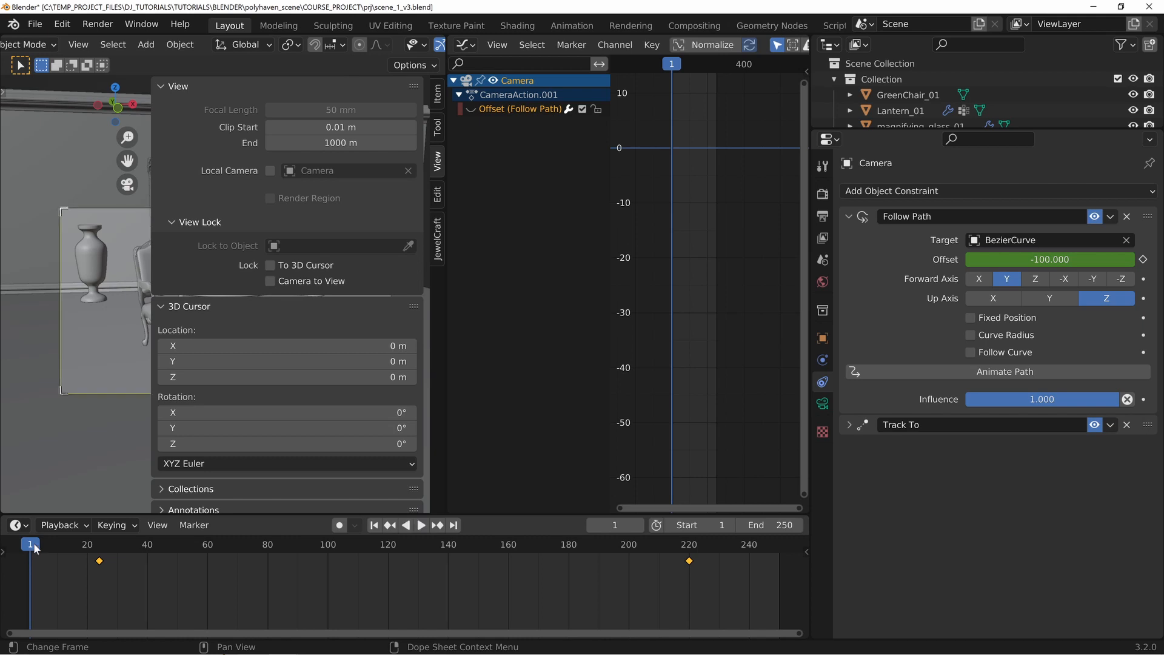
pyautogui.click(437, 96)
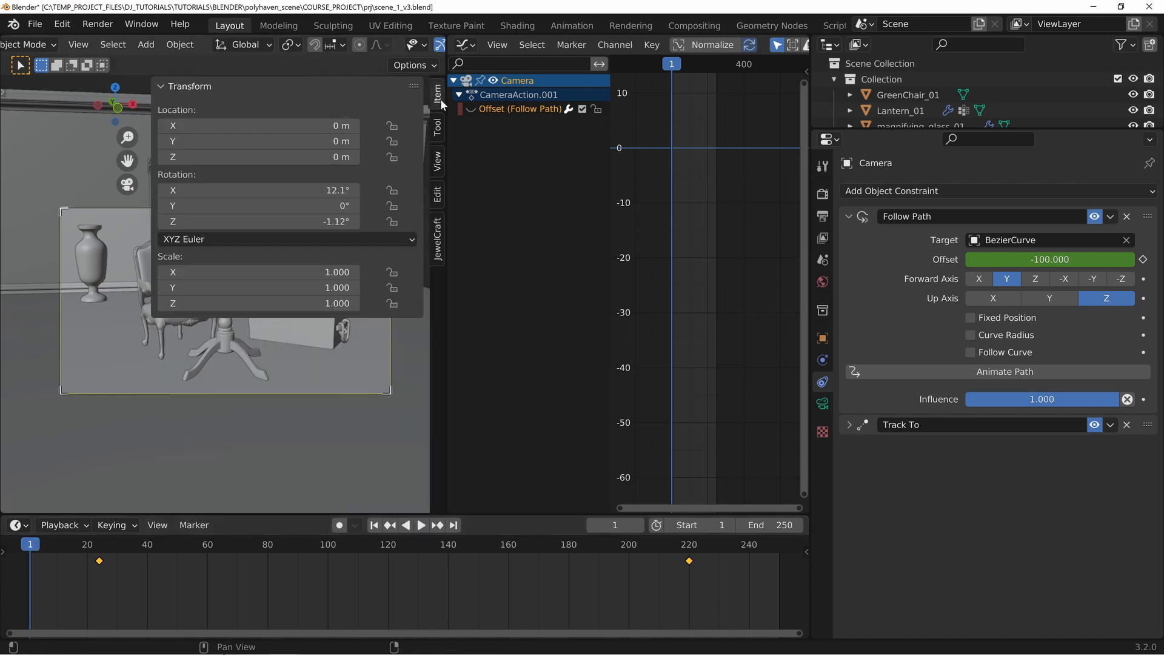
pyautogui.rightClick(239, 145)
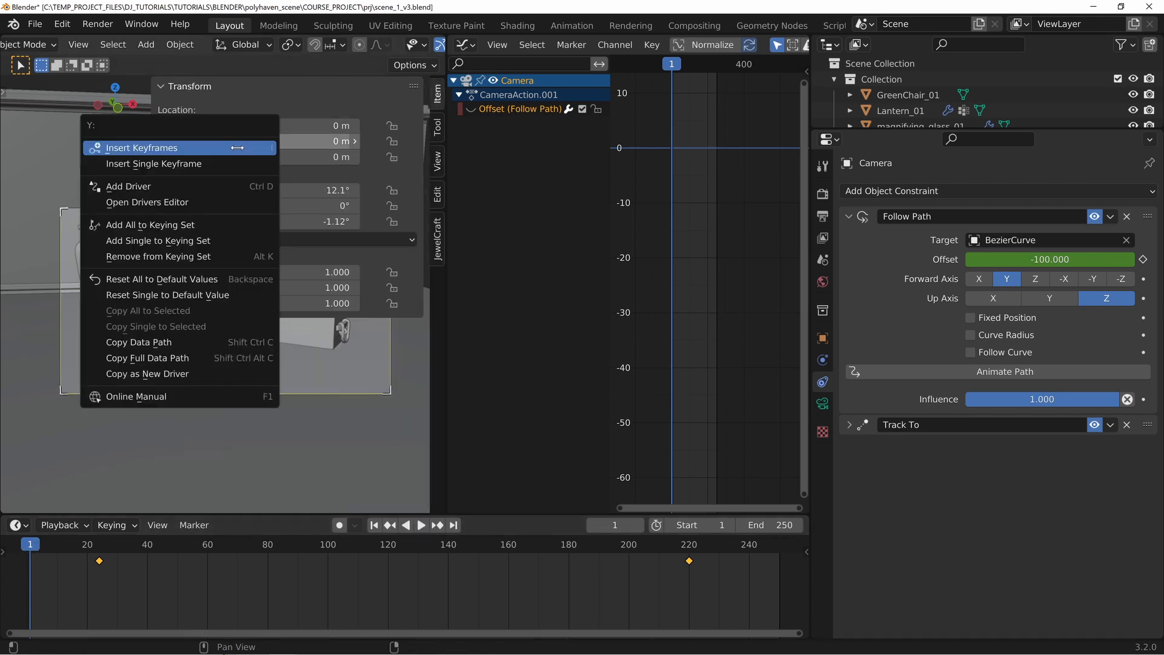
pyautogui.click(237, 148)
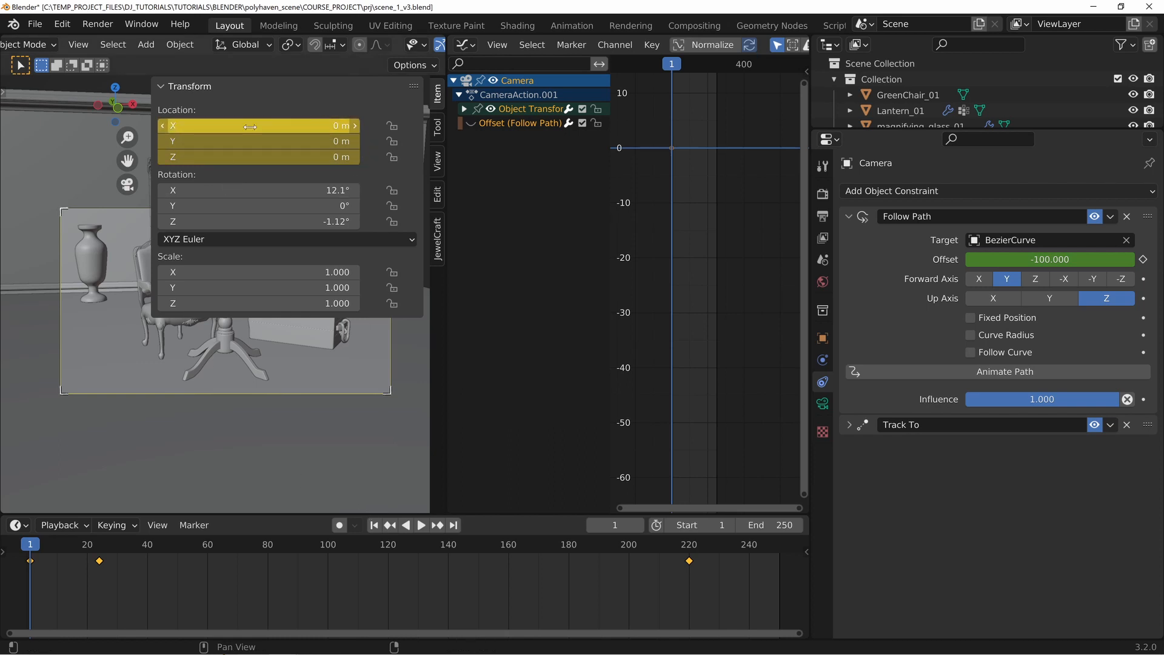
# Step: In the Graph Editor, expand the camera's Object Transforms channels and isolate the Z Location curve
pyautogui.scroll(4, 692, 152)
pyautogui.moveTo(691, 152); pyautogui.dragTo(696, 344, button='middle')
pyautogui.scroll(4, 694, 336)
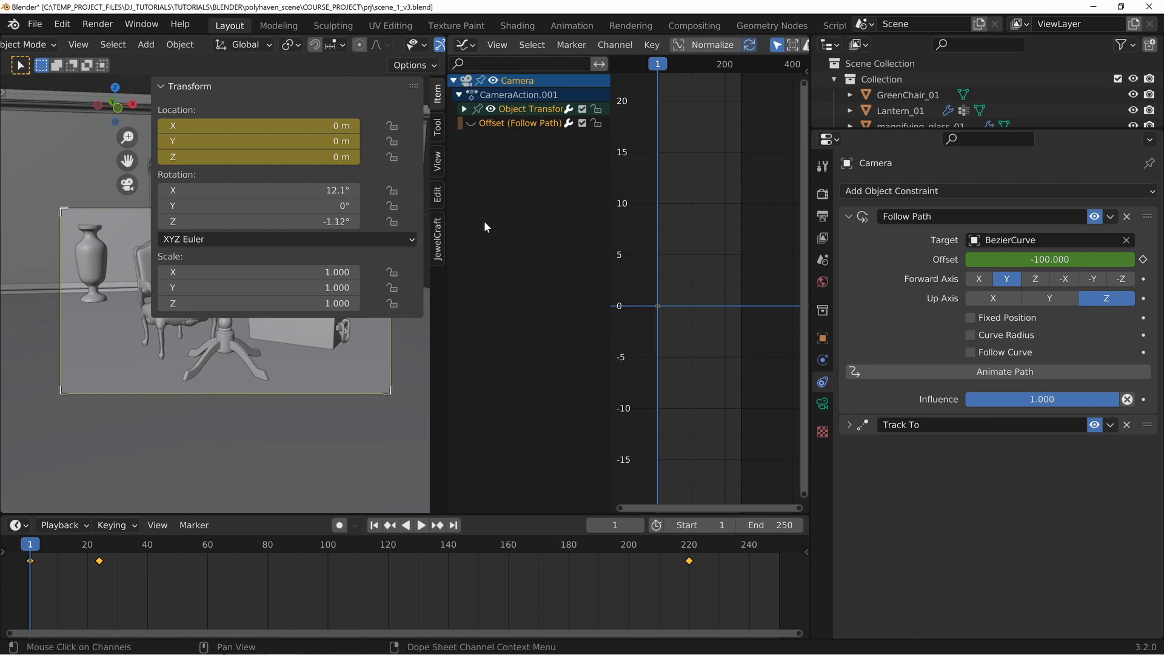
pyautogui.moveTo(608, 194)
pyautogui.mouseDown()
pyautogui.moveTo(452, 200)
pyautogui.moveTo(629, 204)
pyautogui.mouseUp()
pyautogui.click(464, 109)
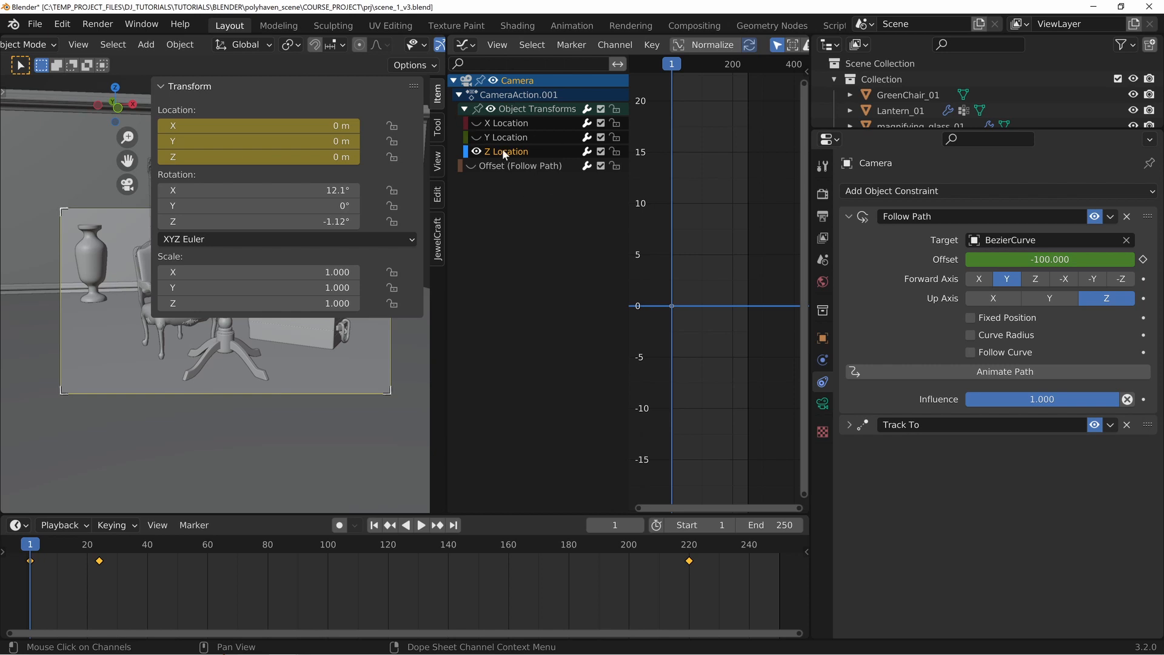
# Step: Collapse the channel list and enlarge the Graph Editor, then hide the camera view's transform sidebar and reframe the shot
pyautogui.scroll(3, 679, 316)
pyautogui.moveTo(627, 298); pyautogui.dragTo(457, 300)
pyautogui.moveTo(812, 182); pyautogui.dragTo(1000, 192)
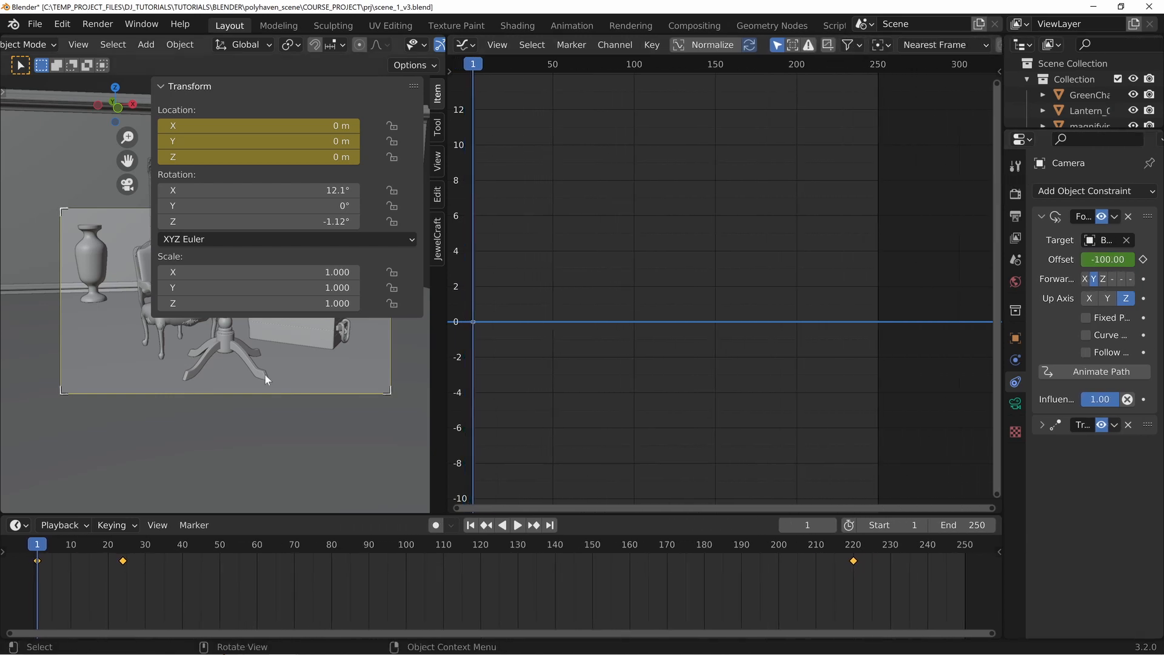
pyautogui.press('n')
pyautogui.scroll(2, 253, 310)
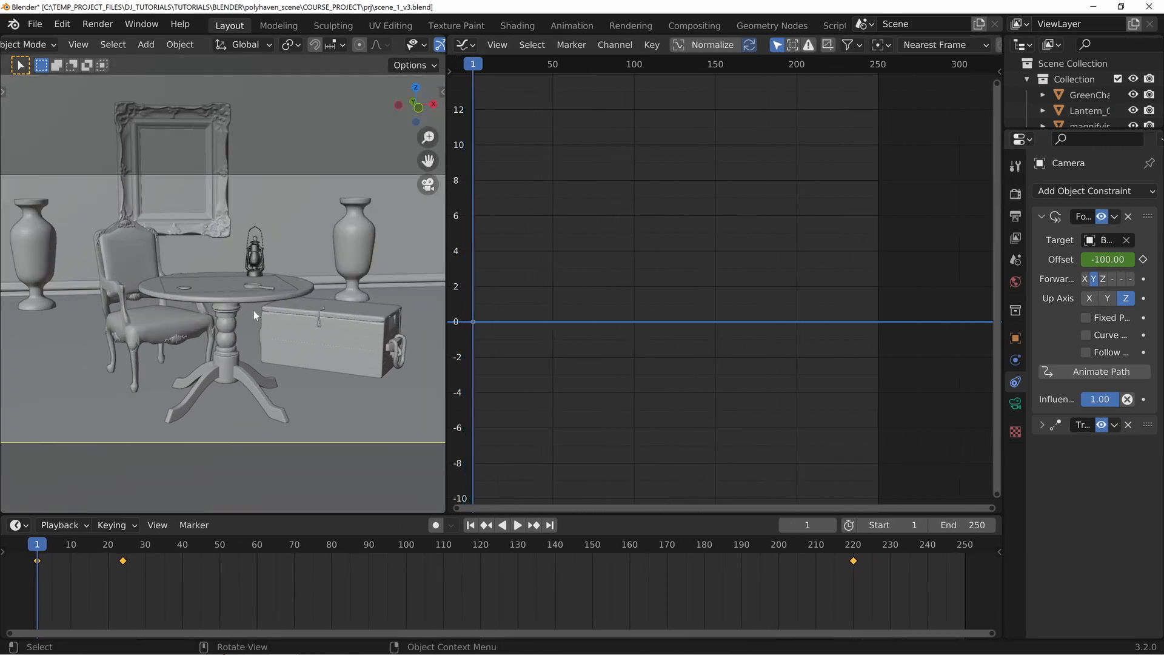
pyautogui.scroll(-1, 254, 311)
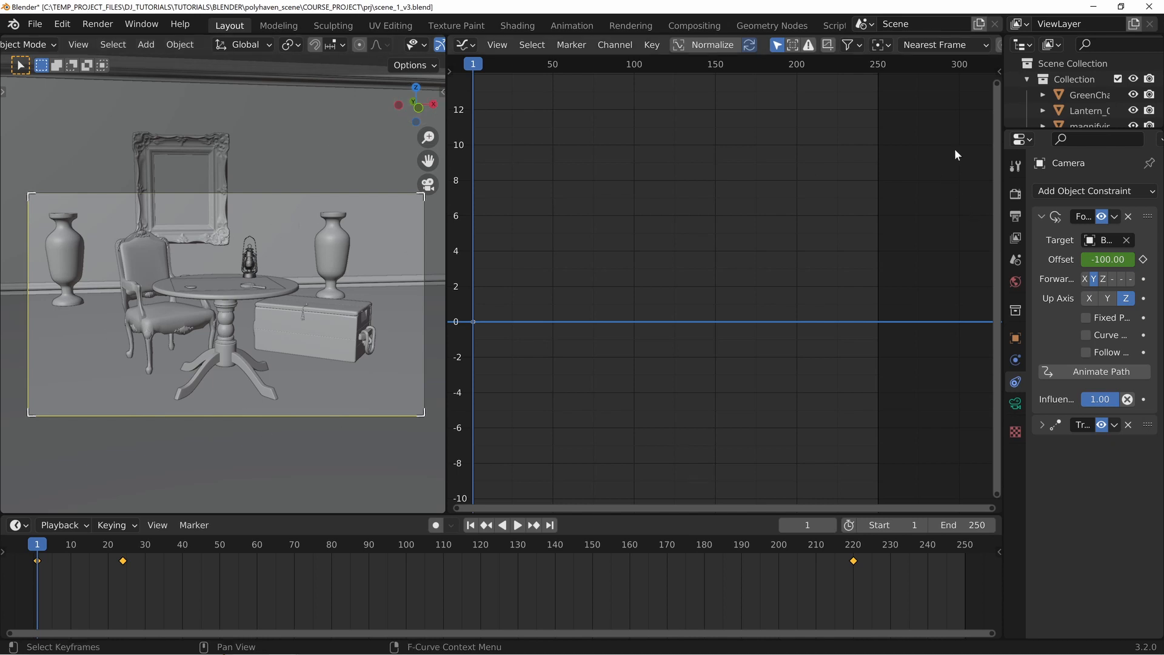
# Step: Add a Noise modifier to the camera's Z Location F-curve and play the animation to preview the shake
pyautogui.click(995, 72)
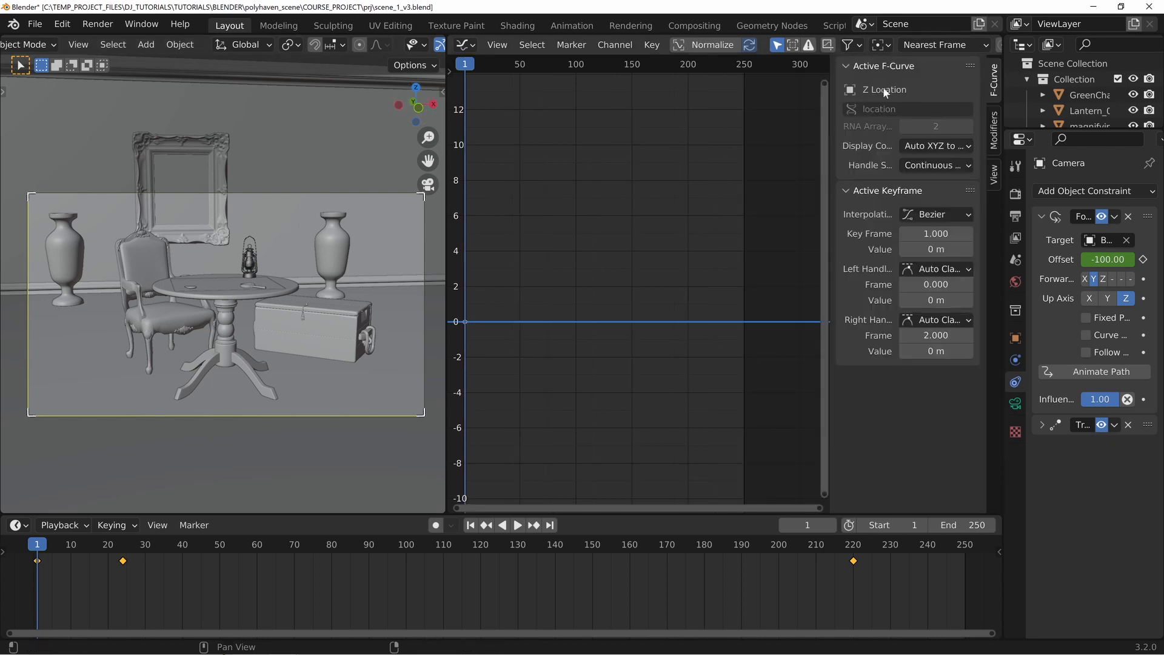
pyautogui.click(995, 135)
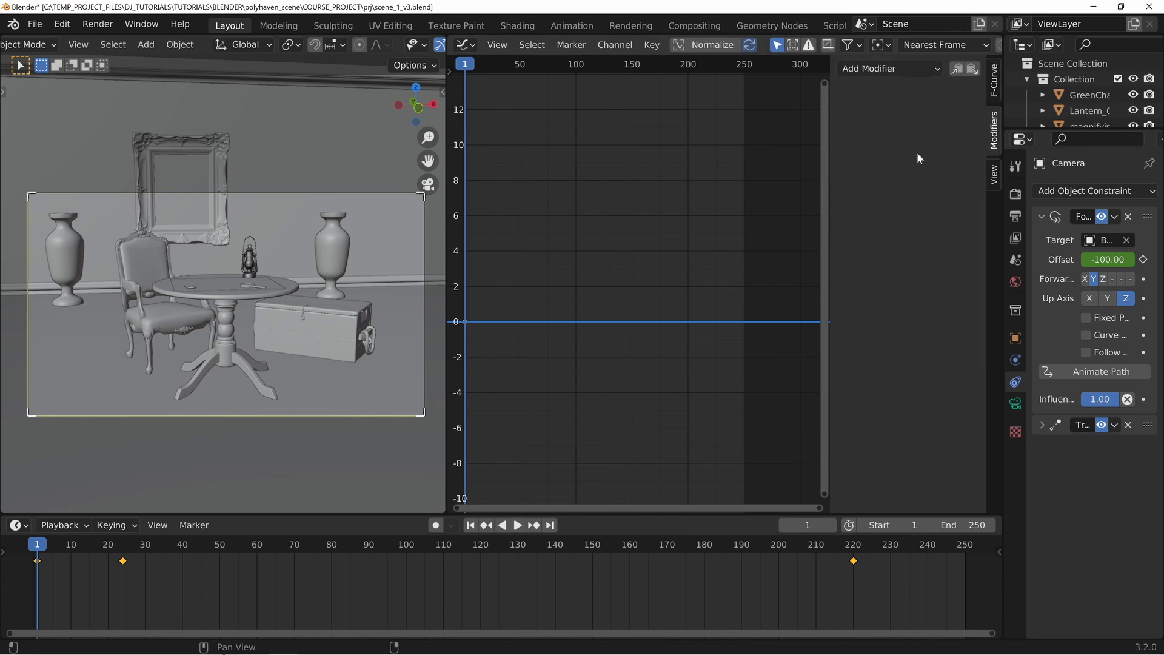
pyautogui.press('n')
pyautogui.press('n')
pyautogui.press('n')
pyautogui.press('n')
pyautogui.click(938, 70)
pyautogui.click(876, 156)
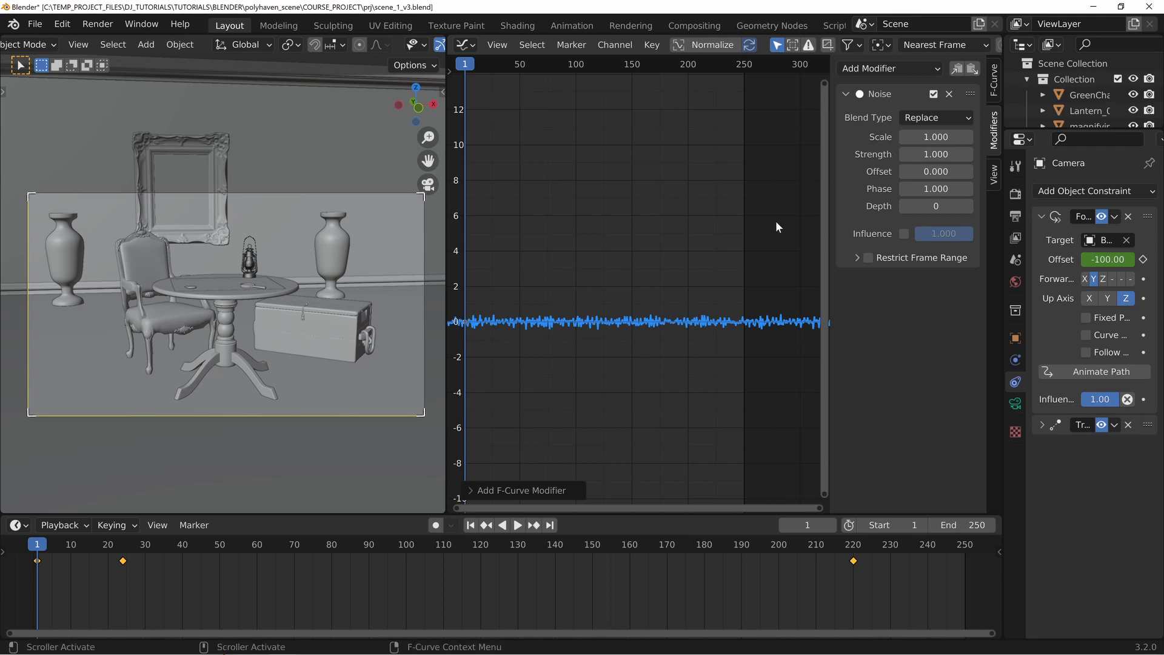
pyautogui.scroll(5, 551, 347)
pyautogui.moveTo(523, 359); pyautogui.dragTo(671, 330, button='middle')
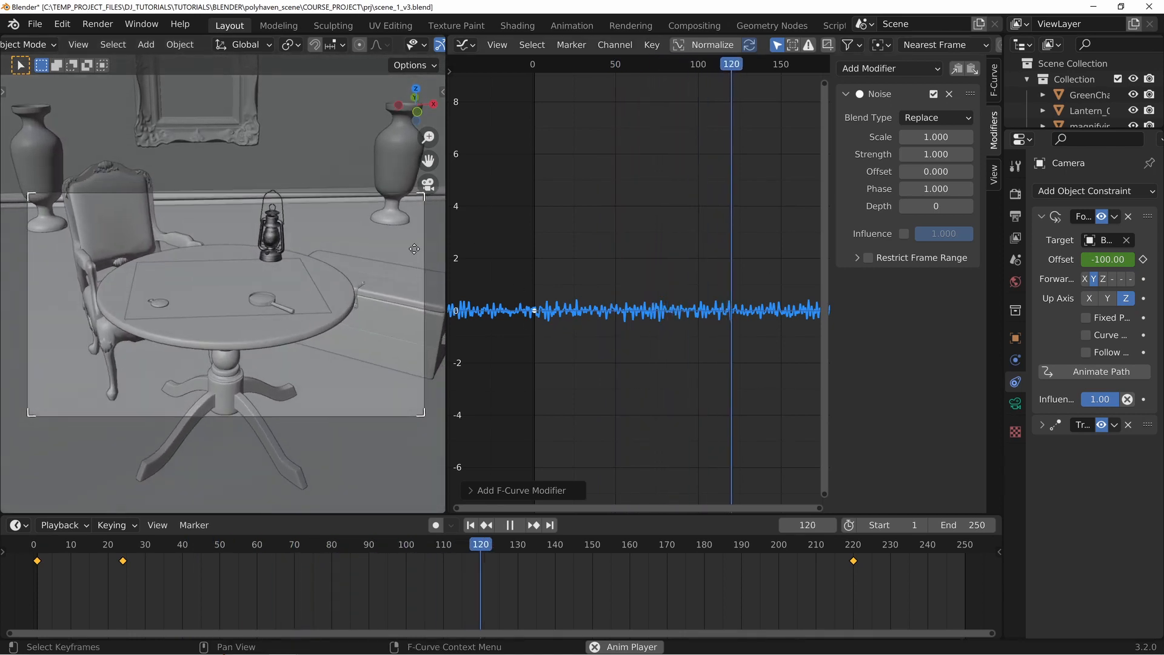
# Step: Stop playback, return to frame 1 and set the Z Location Noise modifier's scale to 26.45
pyautogui.press('space')
pyautogui.moveTo(690, 543); pyautogui.dragTo(38, 558)
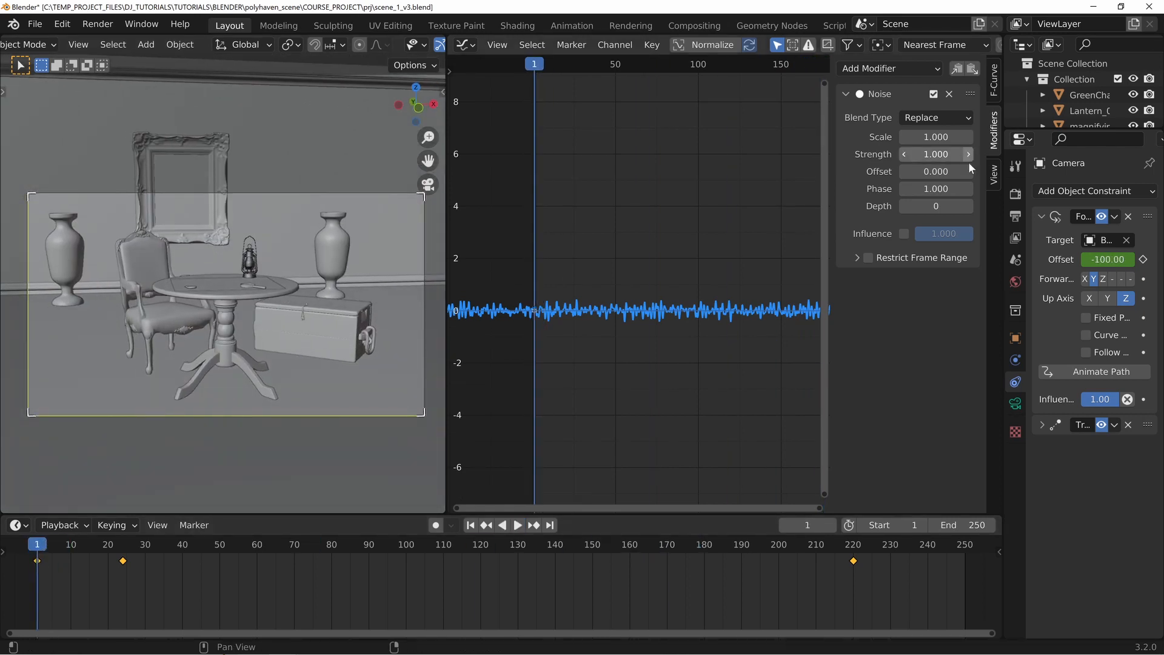
pyautogui.moveTo(936, 137); pyautogui.dragTo(1041, 137)
pyautogui.scroll(-2, 677, 337)
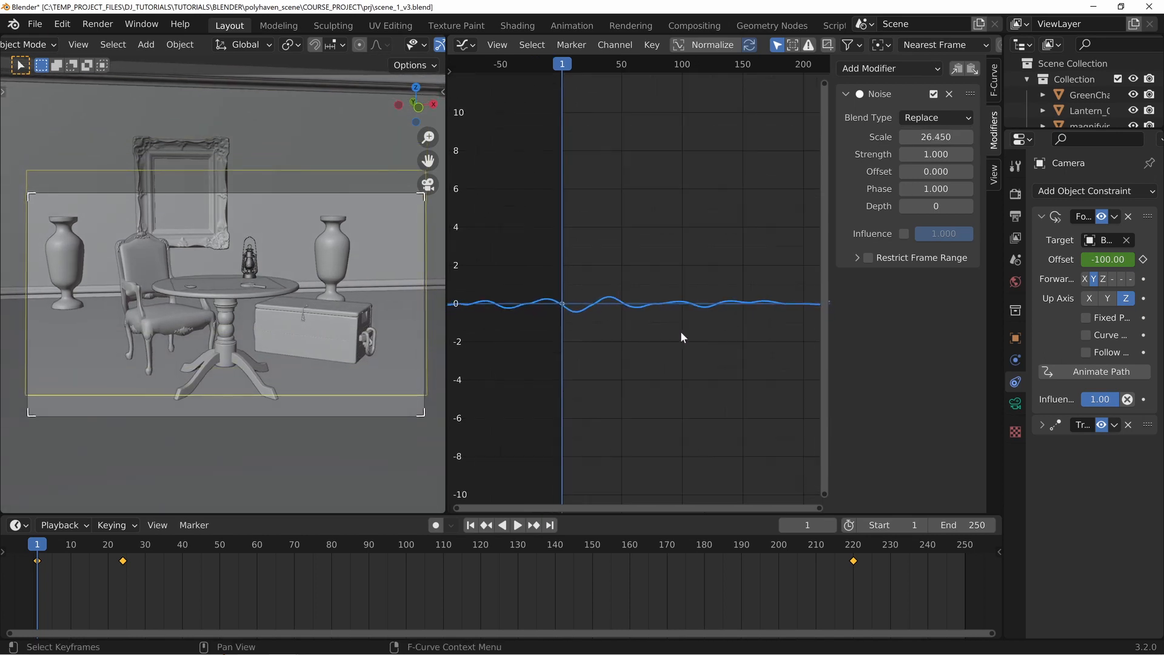
# Step: Set the Noise modifier's strength to 0.1 and play the animation from the start to check the shake
pyautogui.moveTo(562, 67); pyautogui.dragTo(579, 110)
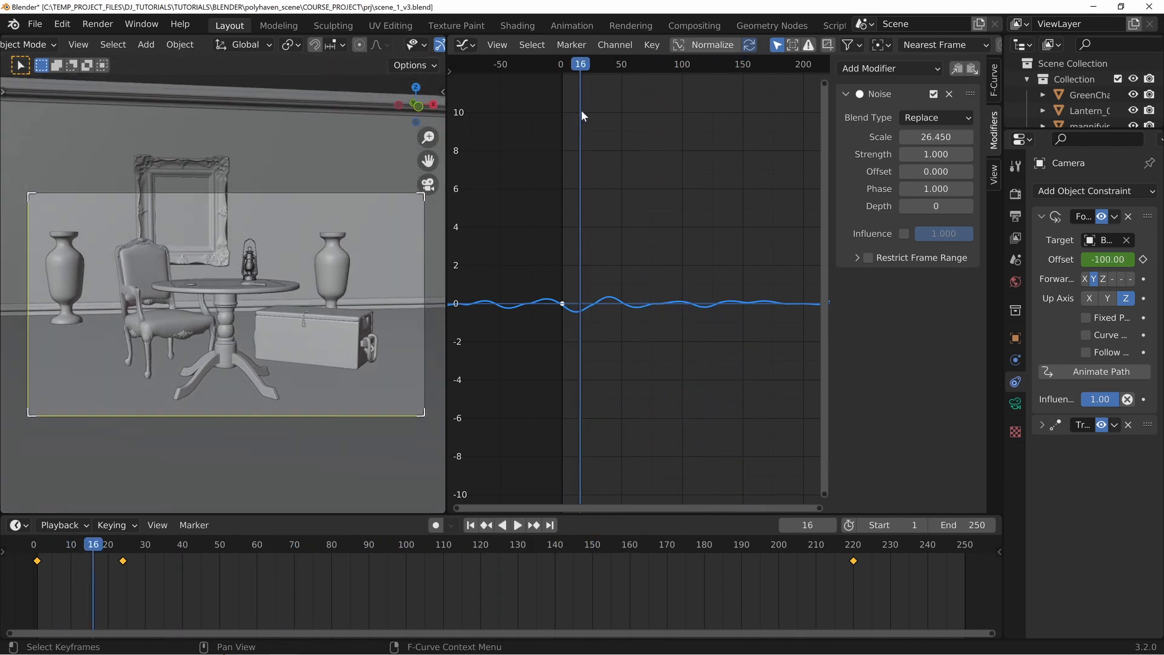
pyautogui.write('.1')
pyautogui.press('Return')
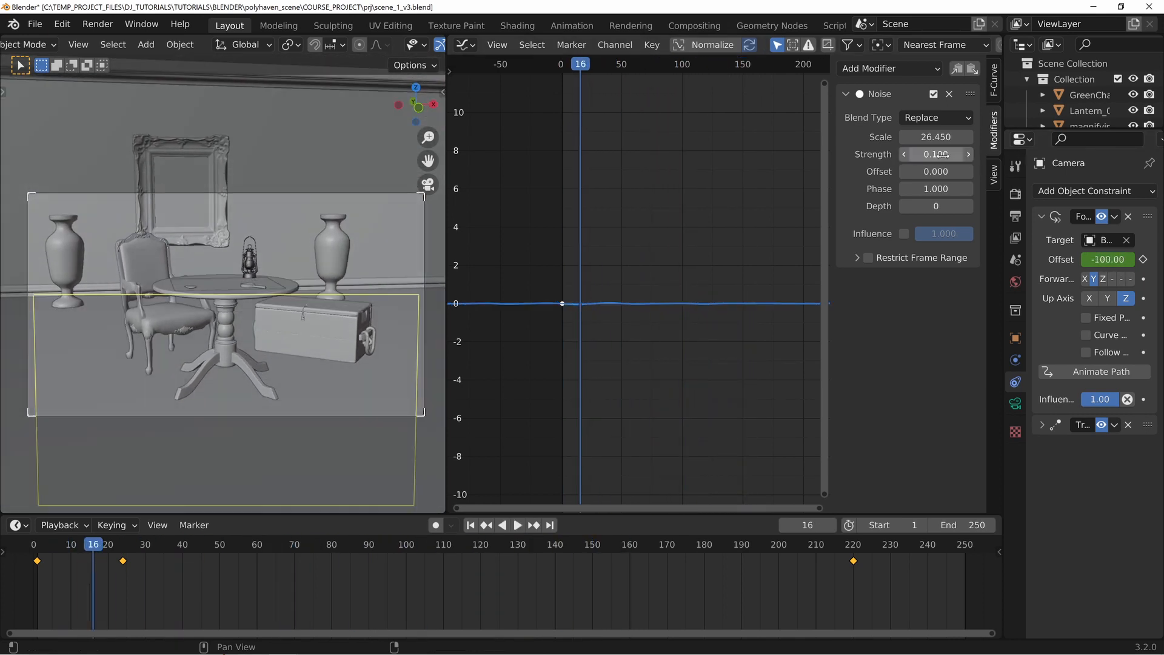
pyautogui.moveTo(111, 550); pyautogui.dragTo(26, 558)
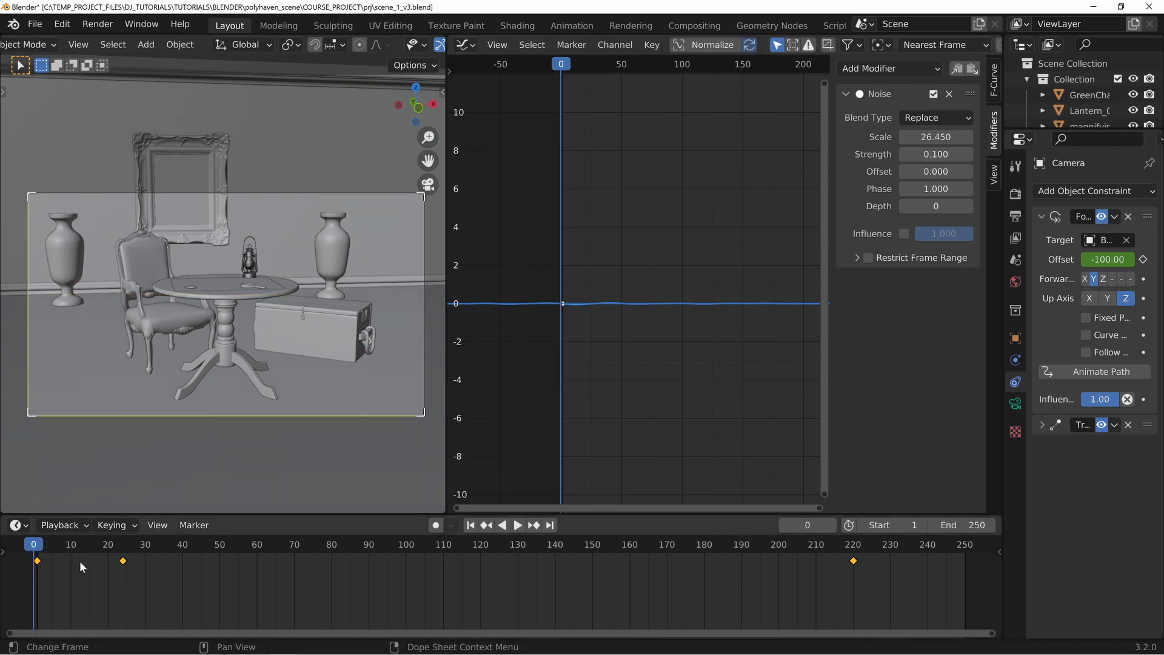
pyautogui.press('space')
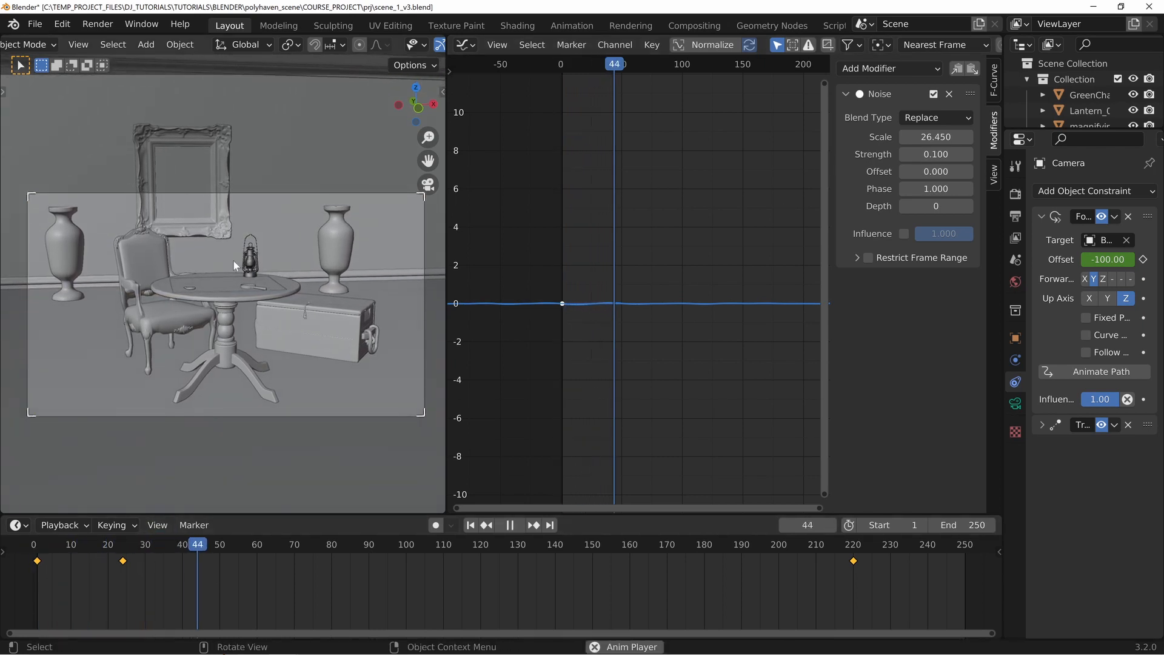
# Step: Set the Noise modifier's strength to 0.025 and replay the whole camera move from frame 0
pyautogui.press('space')
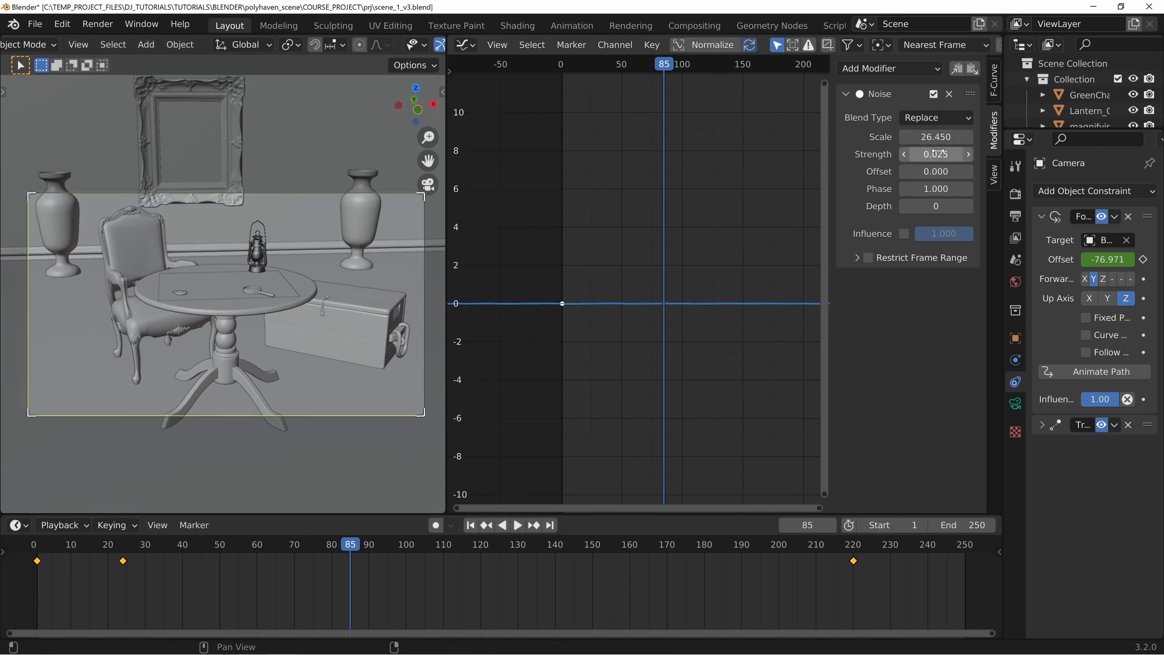
pyautogui.hotkey('shift', 'Left')
pyautogui.press('space')
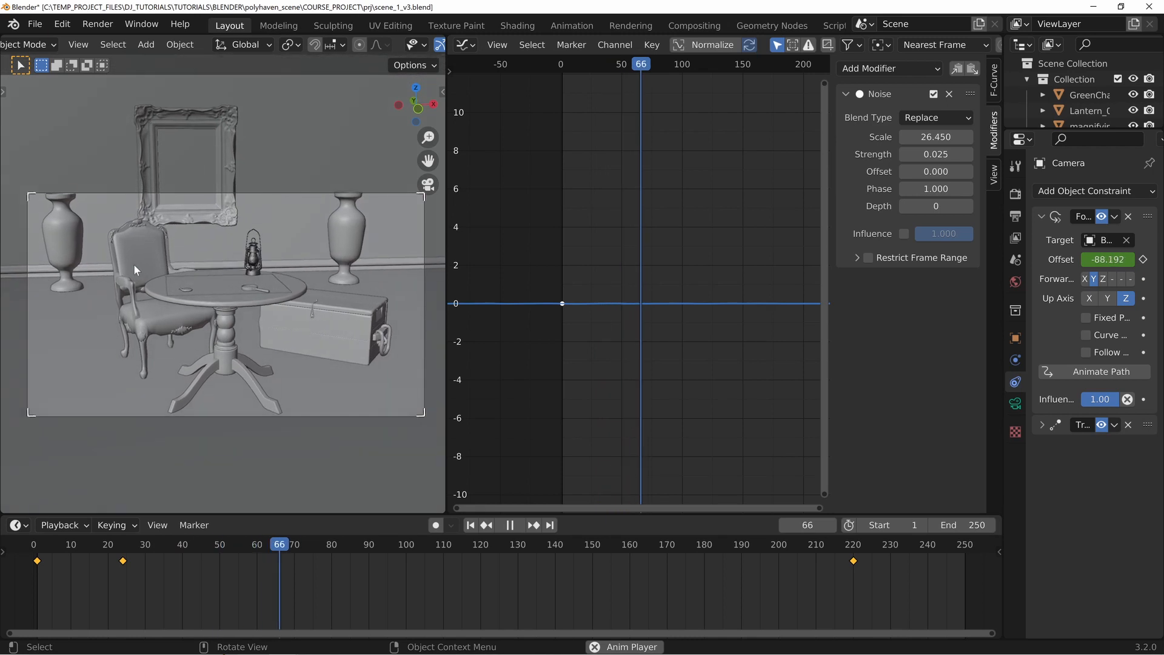
pyautogui.press('space')
pyautogui.moveTo(84, 539); pyautogui.dragTo(33, 544)
pyautogui.scroll(8, 272, 322)
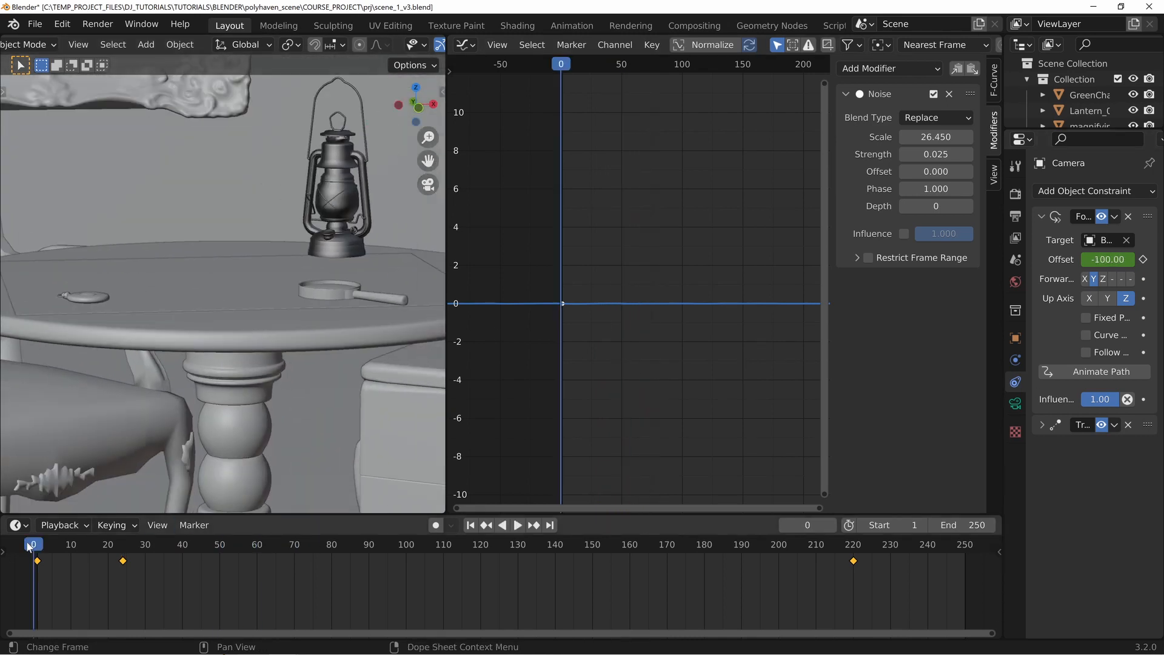
pyautogui.press('space')
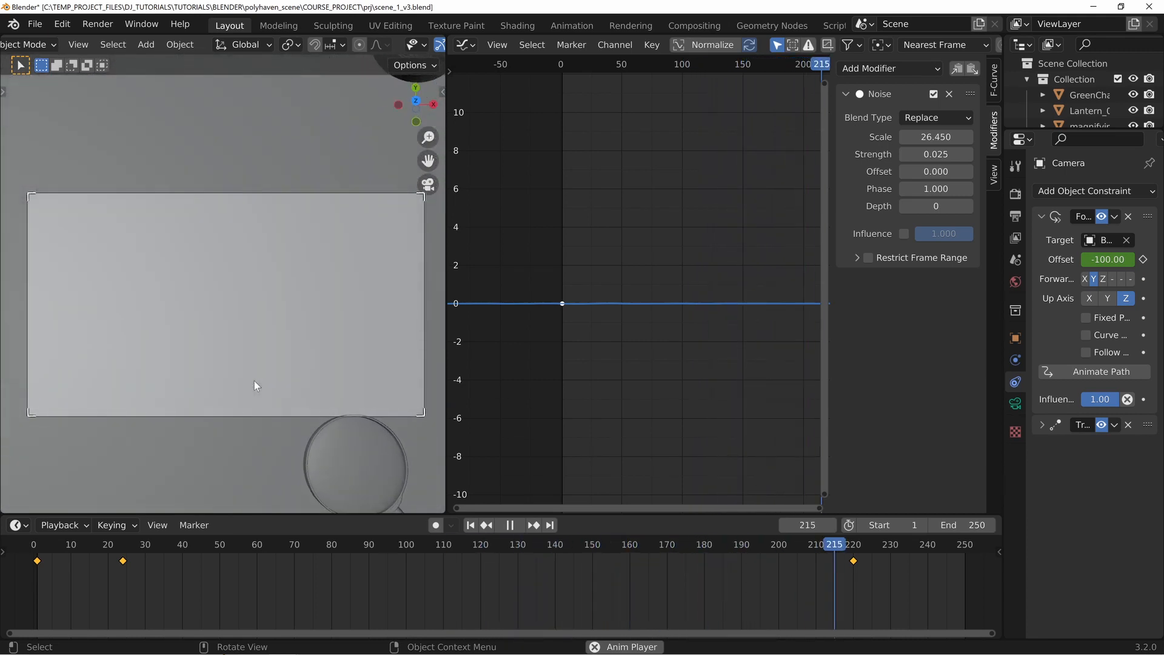
# Step: Go to frame 214, try a Noise offset of 9.8 and set it back to 0
pyautogui.moveTo(264, 549); pyautogui.dragTo(760, 566)
pyautogui.moveTo(893, 562)
pyautogui.mouseDown()
pyautogui.moveTo(824, 573)
pyautogui.moveTo(890, 571)
pyautogui.moveTo(851, 583)
pyautogui.moveTo(861, 580)
pyautogui.moveTo(832, 569)
pyautogui.mouseUp()
pyautogui.moveTo(935, 173); pyautogui.dragTo(936, 173)
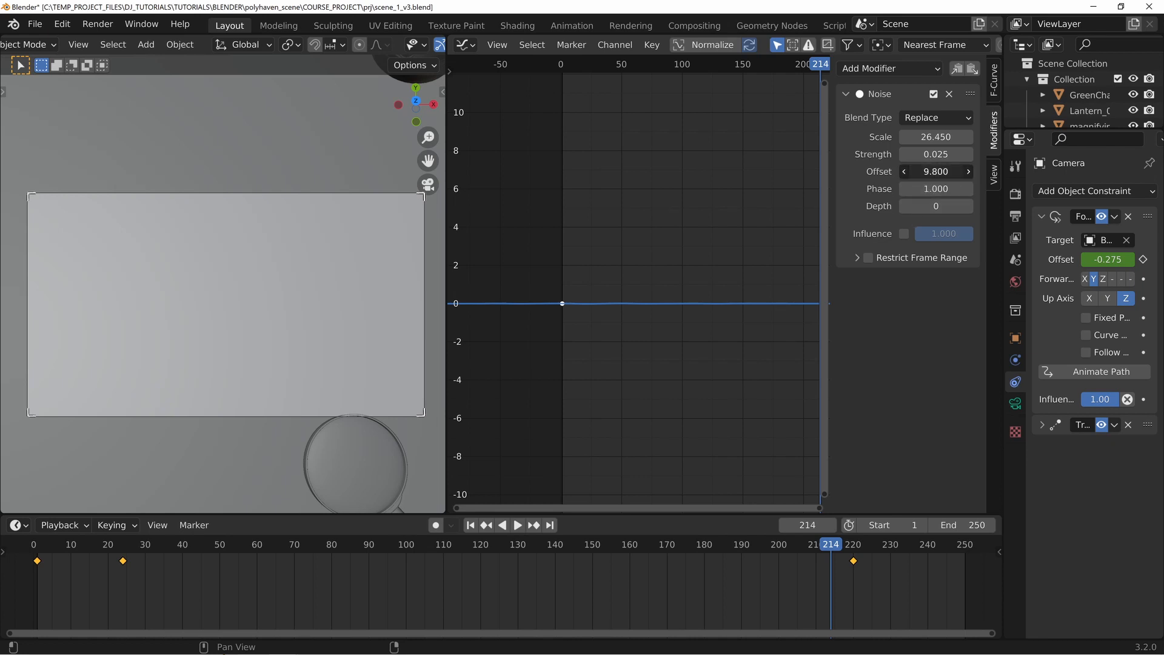
pyautogui.click(936, 172)
pyautogui.write('0')
pyautogui.press('Return')
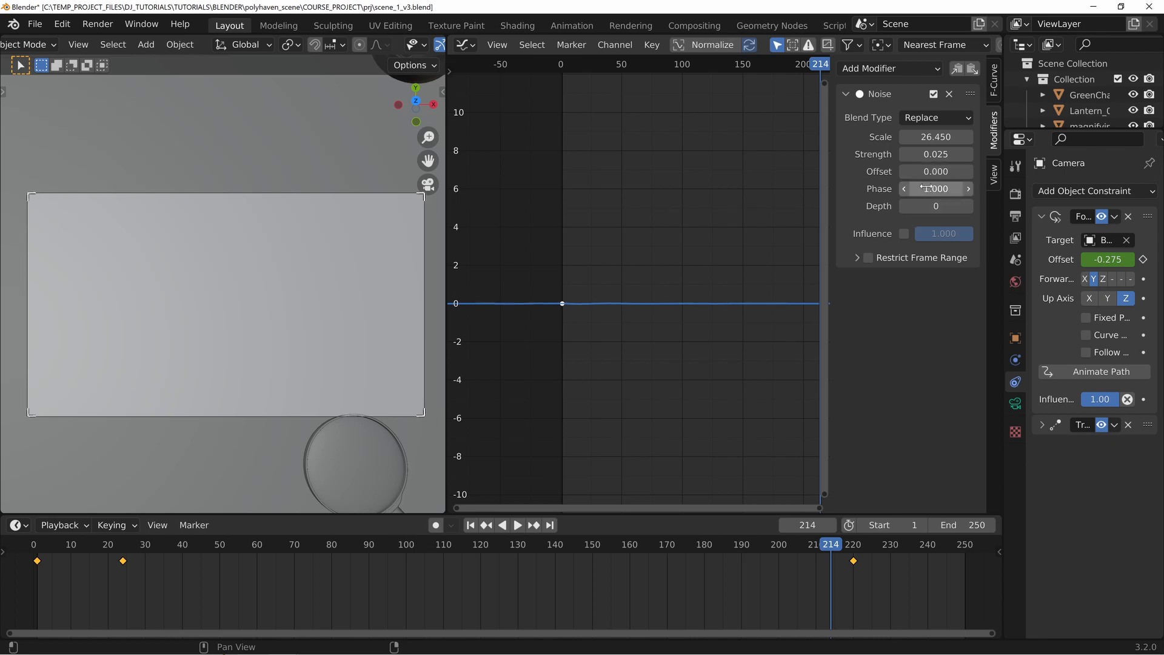
# Step: Move the camera path's last keyframe to frame 240 and replay the animation from frame 0
pyautogui.press('space')
pyautogui.moveTo(843, 562); pyautogui.dragTo(67, 573)
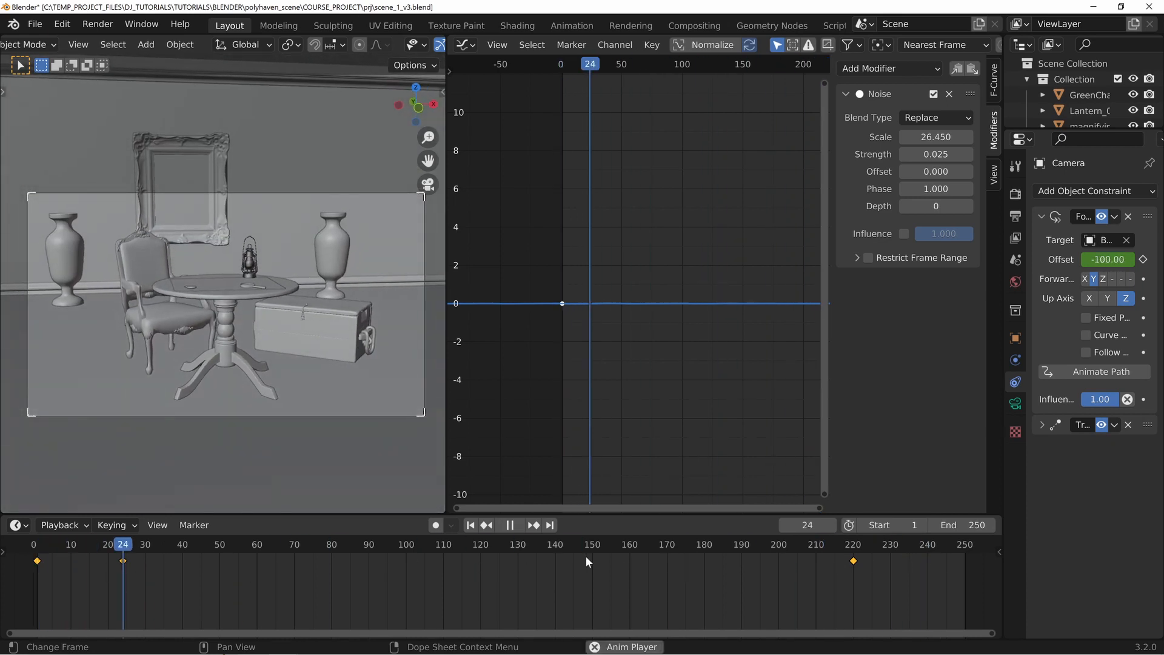
pyautogui.press('space')
pyautogui.moveTo(853, 562); pyautogui.dragTo(928, 562)
pyautogui.click(28, 569)
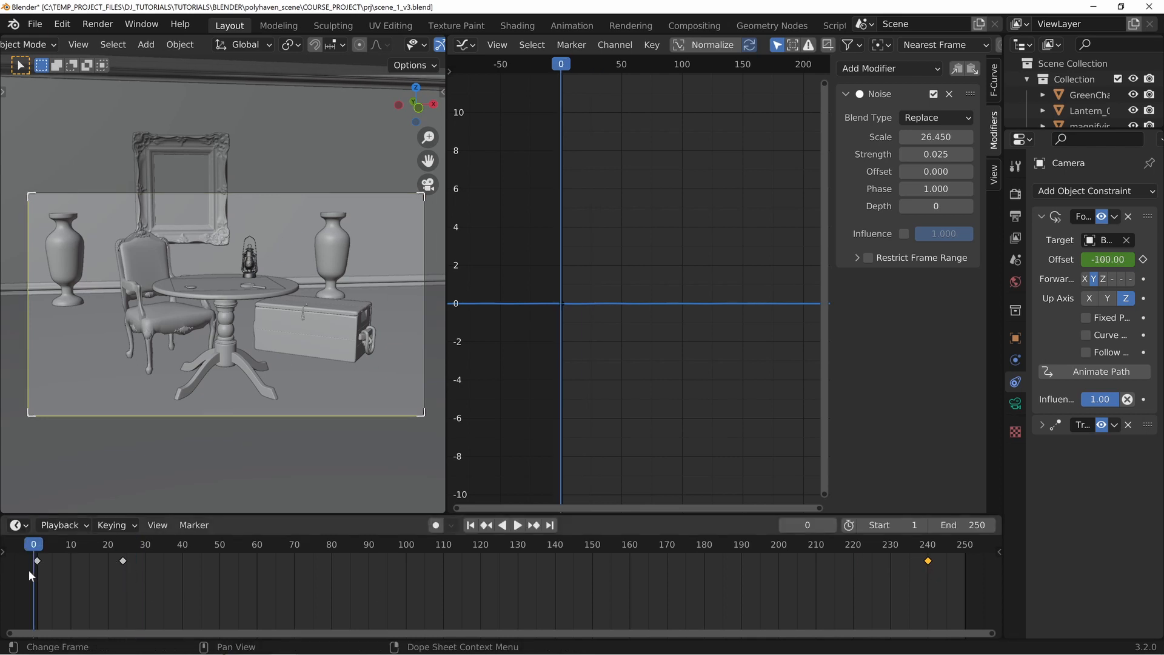
pyautogui.press('space')
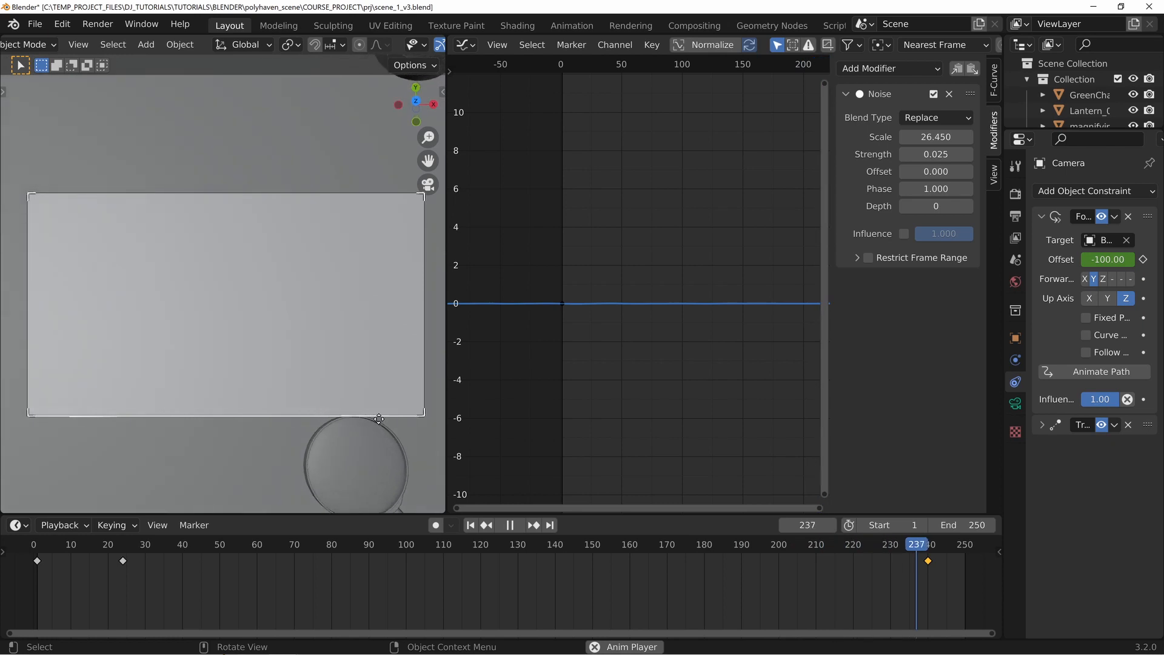
pyautogui.press('space')
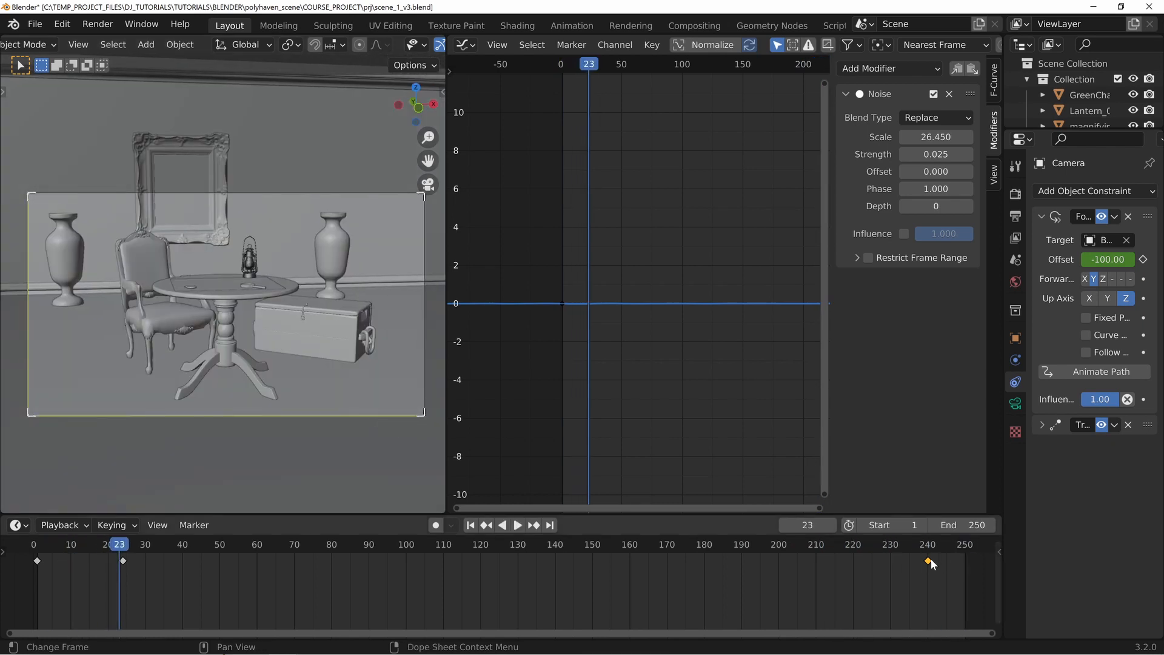
# Step: Move the last camera path keyframe to about frame 234 and play the end of the animation
pyautogui.moveTo(928, 561); pyautogui.dragTo(921, 561)
pyautogui.click(905, 562)
pyautogui.click(828, 554)
pyautogui.press('space')
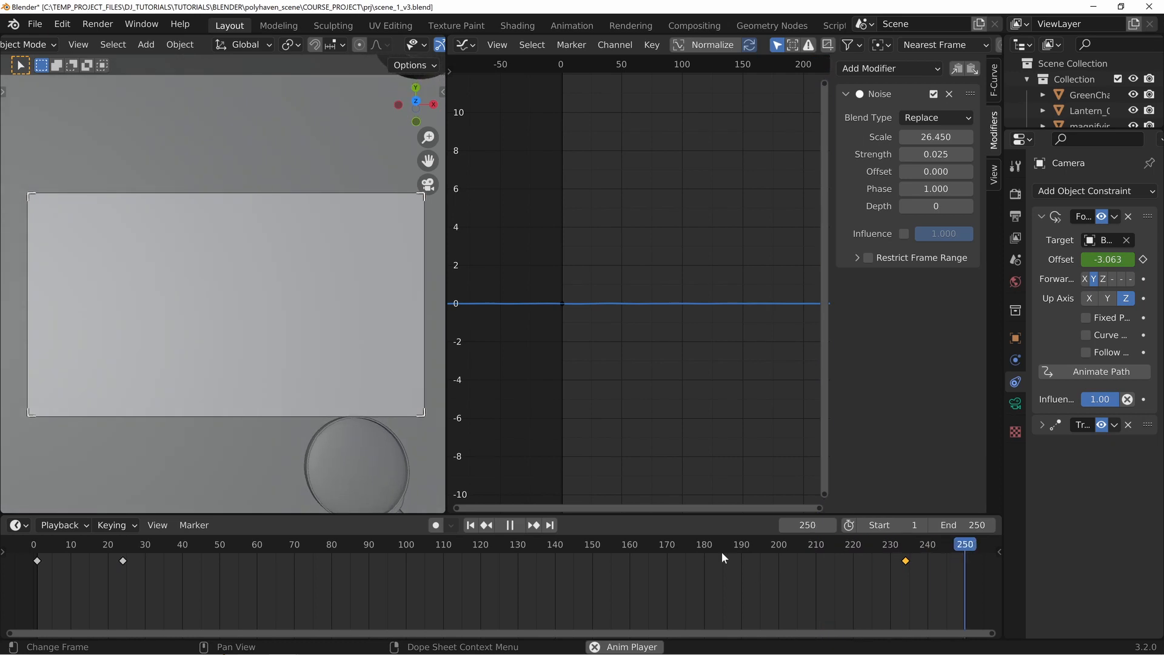
pyautogui.press('space')
# Step: Change the Graph Editor area to a 3D Viewport showing the camera, its path and the room
pyautogui.click(470, 48)
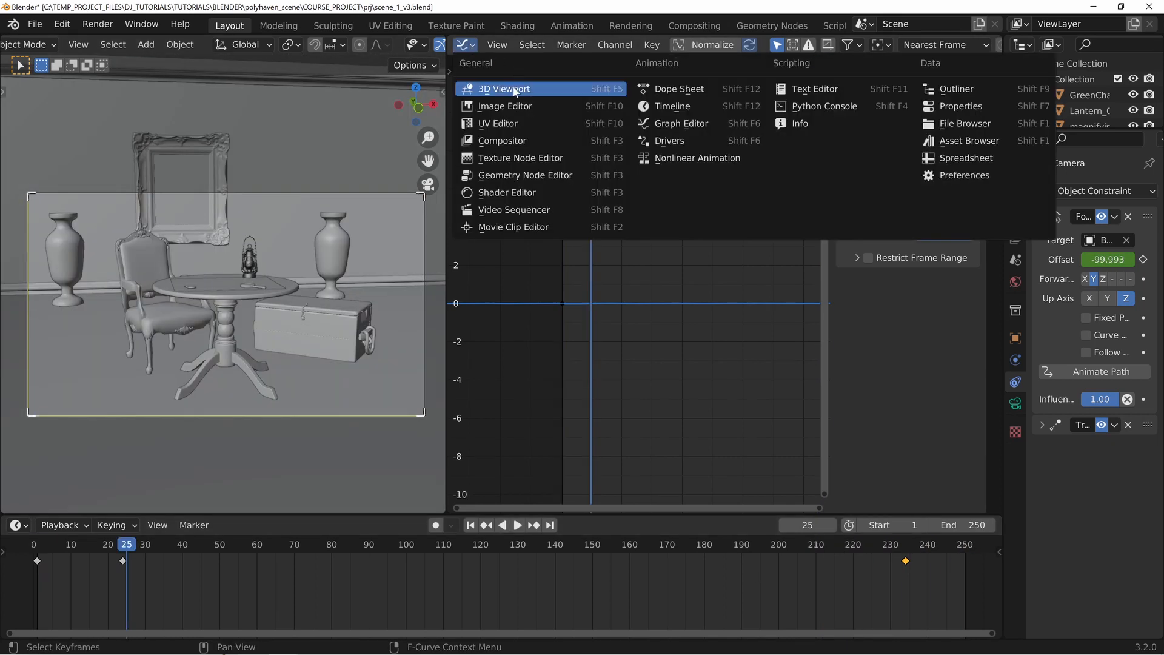
pyautogui.click(514, 89)
pyautogui.moveTo(637, 383); pyautogui.dragTo(728, 333, button='middle')
pyautogui.scroll(4, 774, 376)
# Step: Switch the camera view to Rendered shading and enlarge it
pyautogui.press('z')
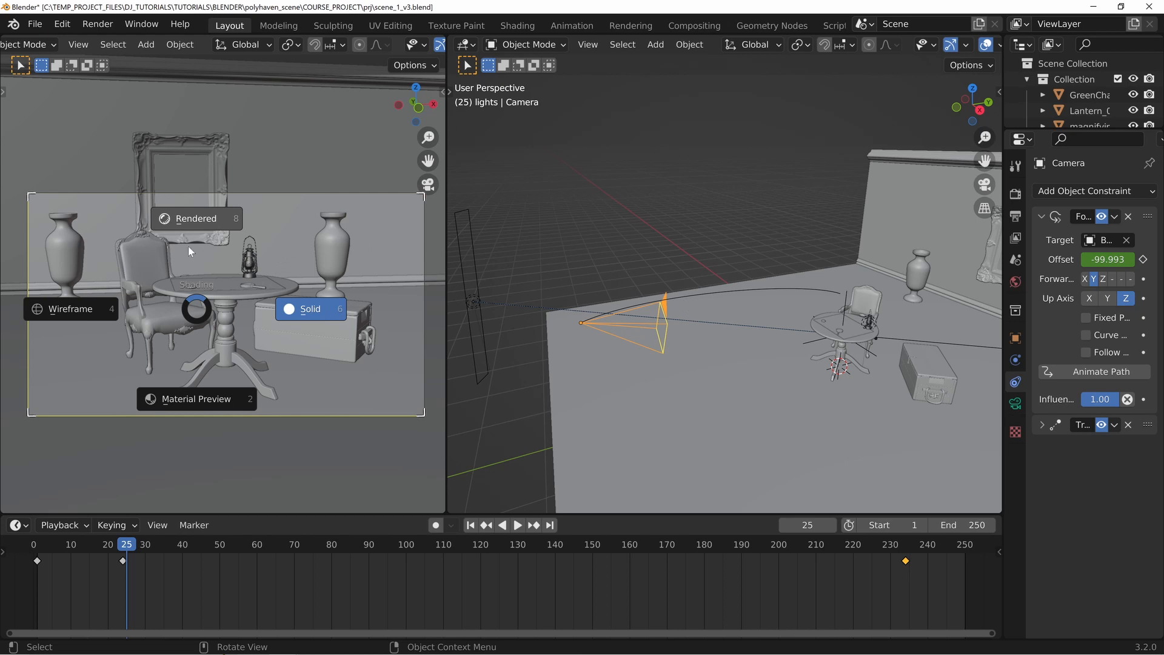
pyautogui.click(197, 226)
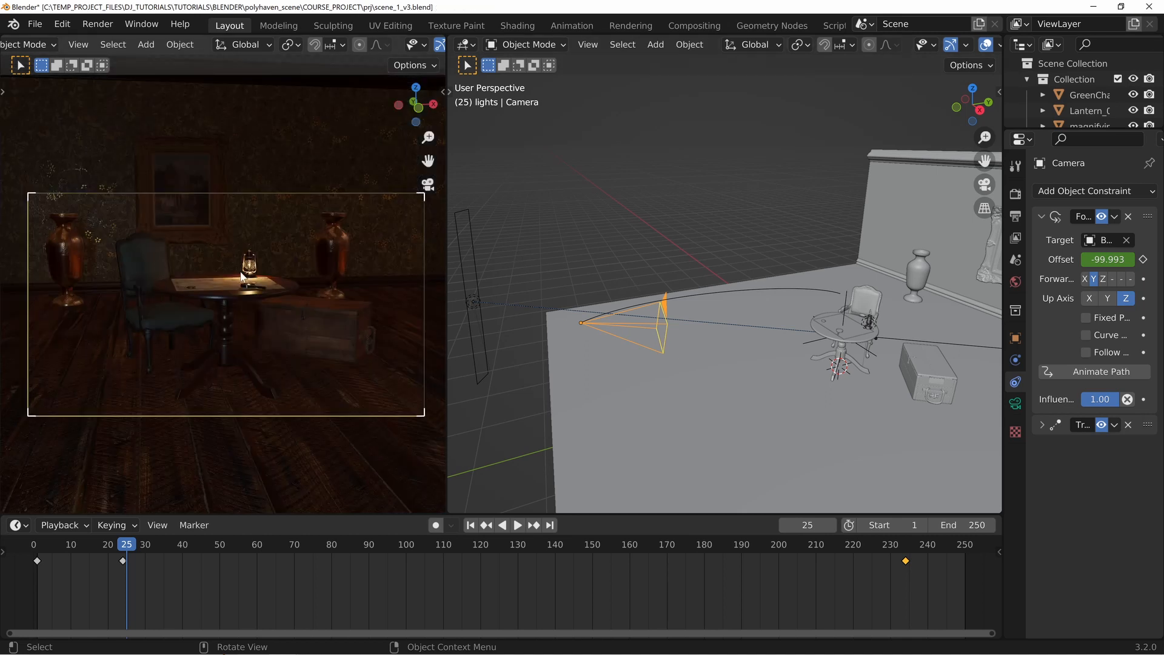
pyautogui.moveTo(447, 297); pyautogui.dragTo(650, 300)
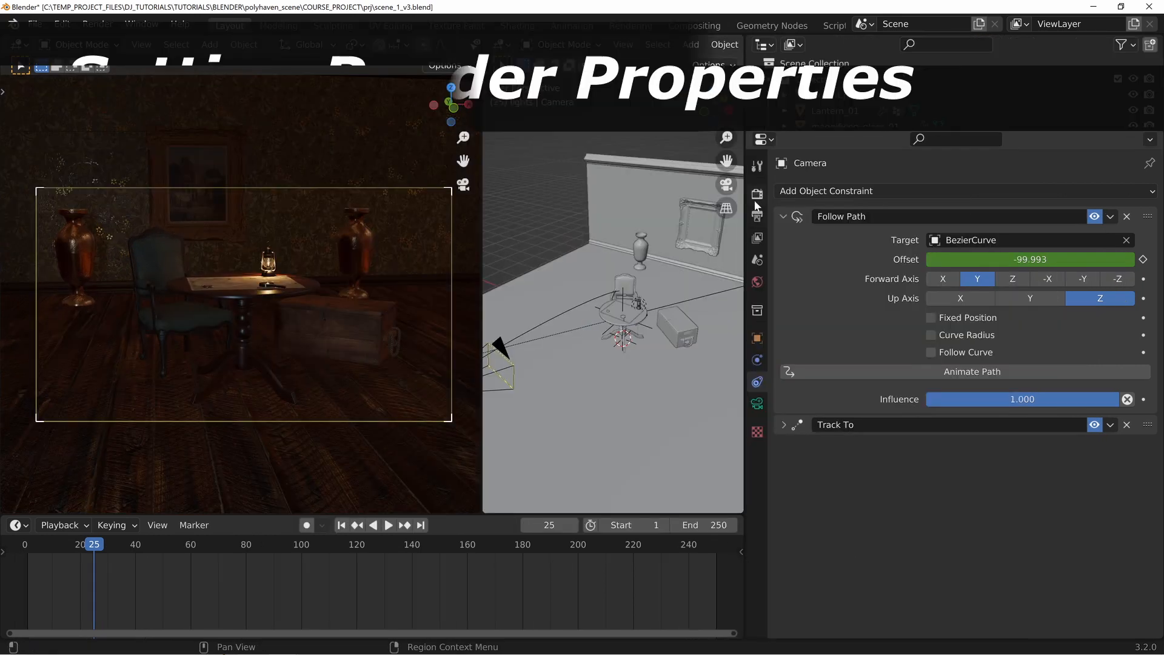
# Step: Show the Eevee render properties, collapse the Sampling section and expand Ambient Occlusion
pyautogui.click(757, 195)
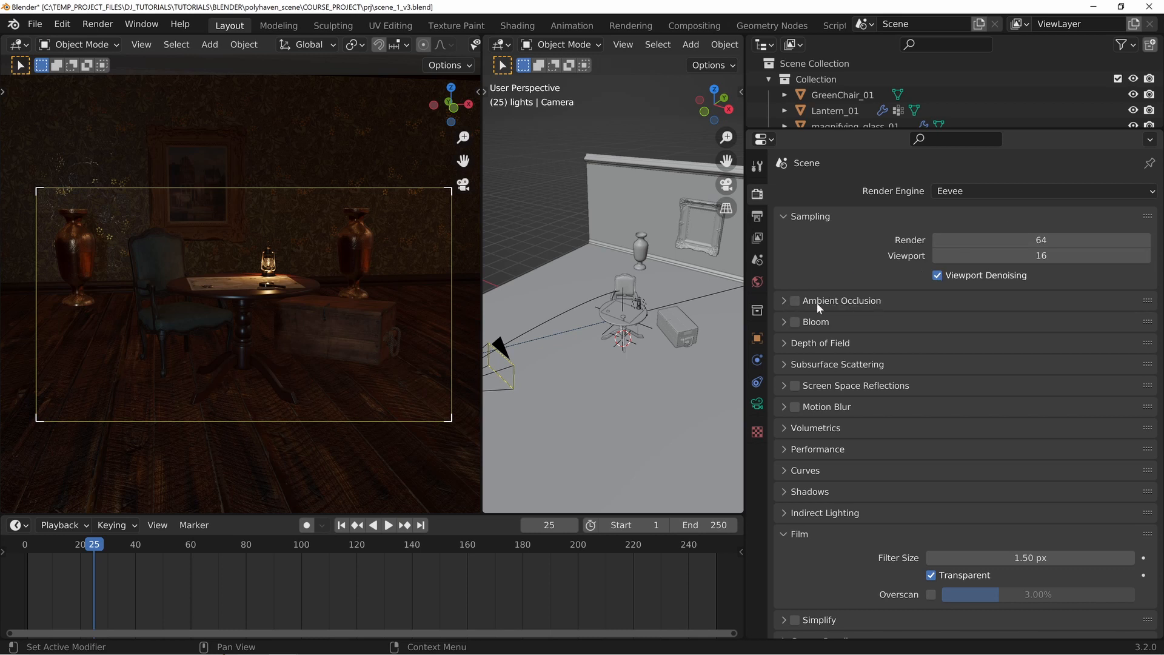
pyautogui.click(782, 215)
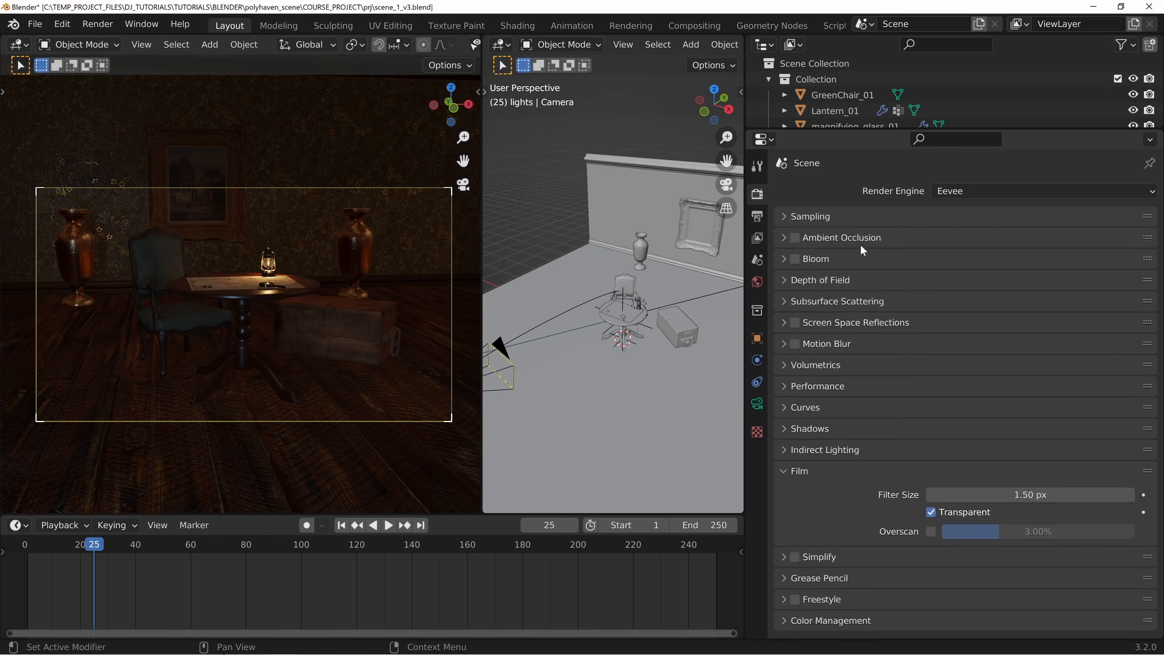
pyautogui.click(858, 242)
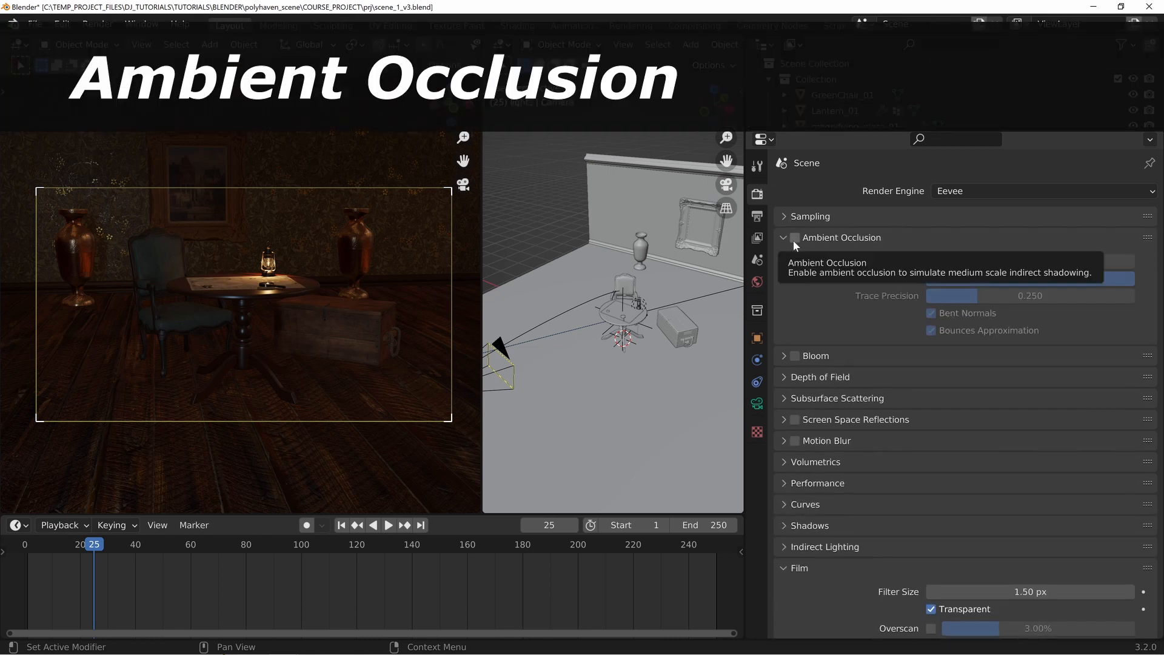
# Step: Frame the magnifying glass on the map in the rendered view and enable Ambient Occlusion
pyautogui.moveTo(282, 307); pyautogui.dragTo(247, 308, button='middle')
pyautogui.scroll(5, 246, 308)
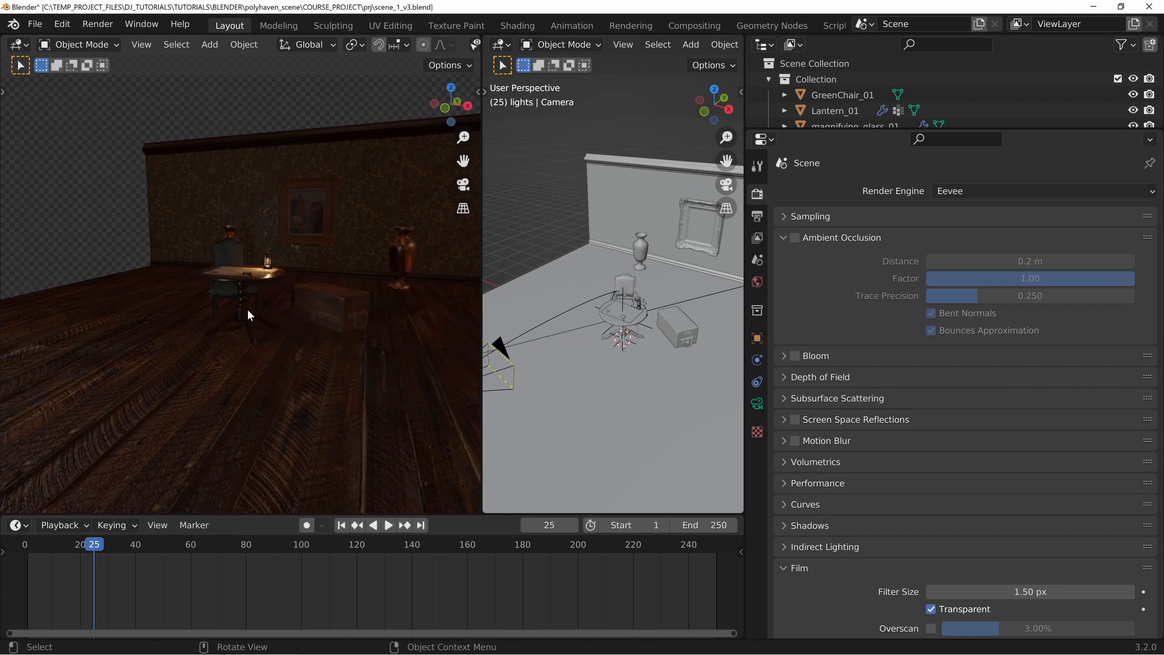
pyautogui.moveTo(255, 254); pyautogui.dragTo(250, 281, button='middle')
pyautogui.click(252, 280)
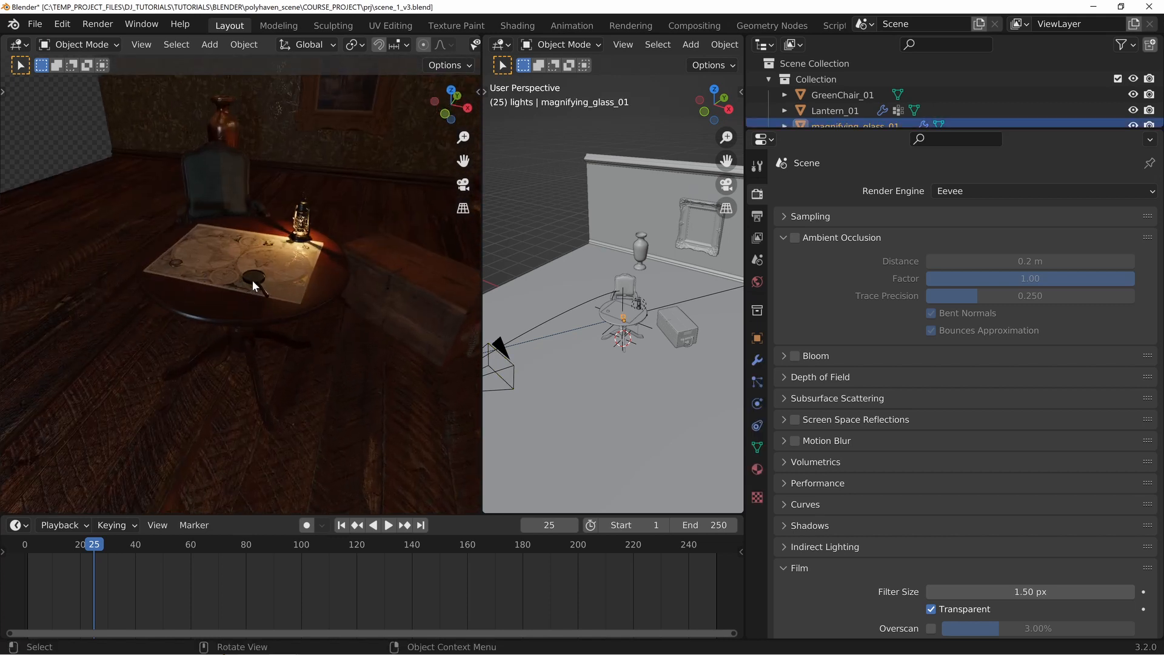
pyautogui.press('KP_Decimal')
pyautogui.moveTo(209, 318); pyautogui.dragTo(247, 277, button='middle')
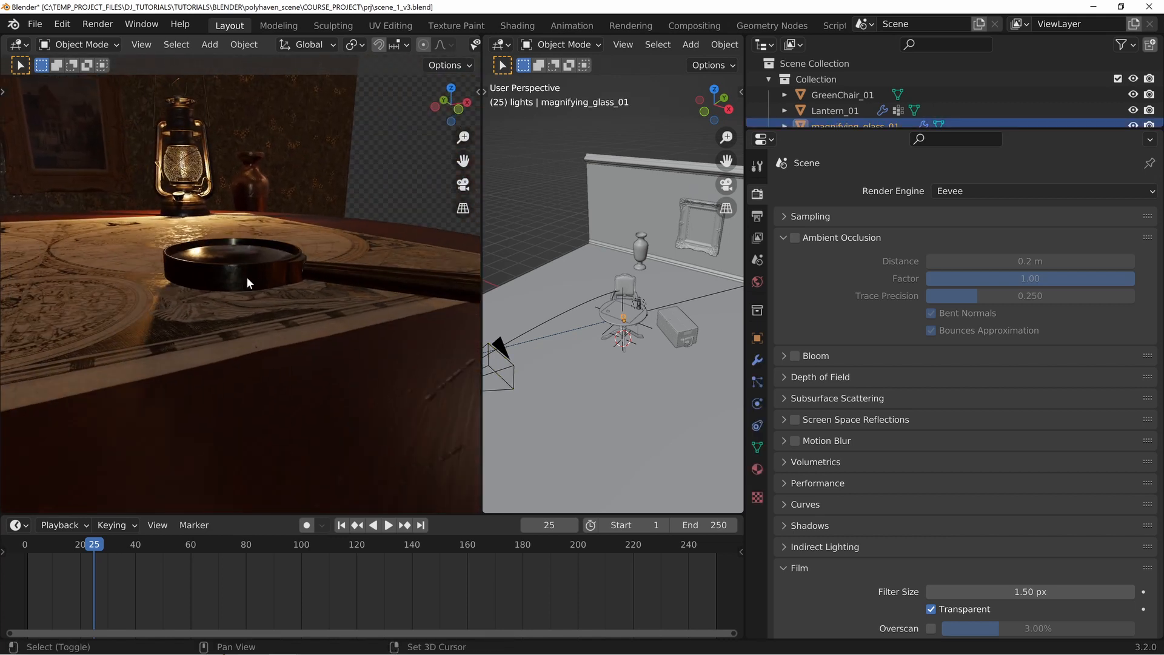
pyautogui.scroll(3, 282, 252)
pyautogui.click(800, 238)
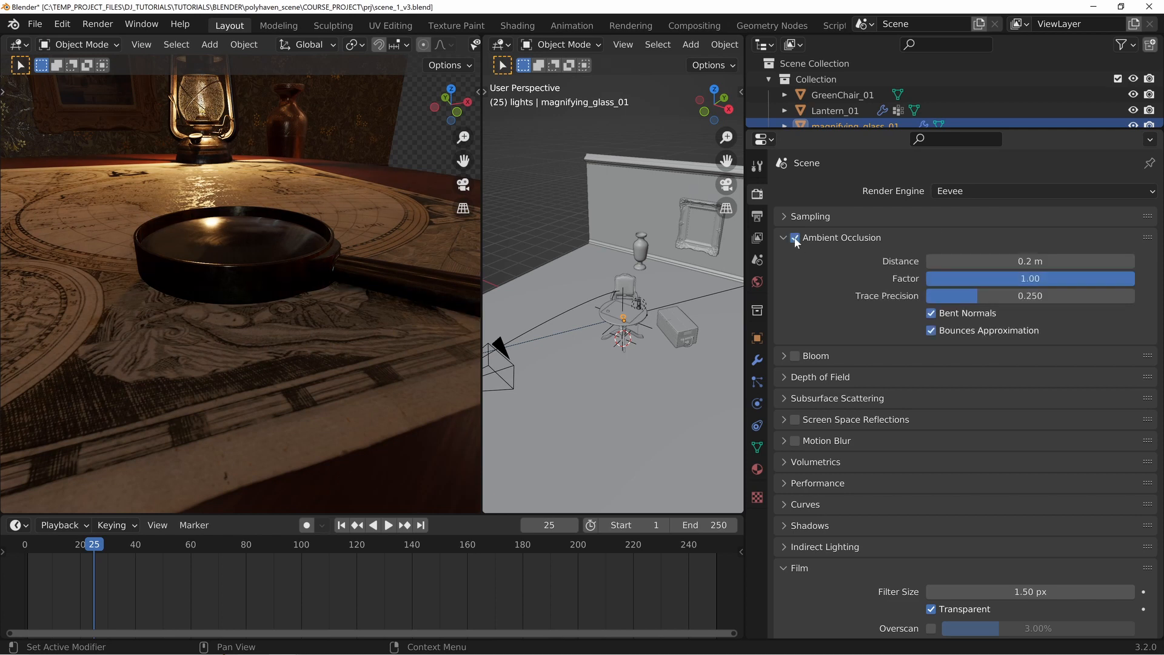
# Step: Toggle Ambient Occlusion off and on repeatedly to compare the contact shadows around the magnifying glass, leaving it enabled
pyautogui.scroll(3, 348, 294)
pyautogui.moveTo(363, 301); pyautogui.dragTo(418, 327, button='middle')
pyautogui.click(796, 238)
pyautogui.click(796, 238)
pyautogui.click(796, 238)
pyautogui.click(795, 238)
pyautogui.click(795, 238)
pyautogui.click(796, 239)
pyautogui.click(795, 239)
pyautogui.click(796, 239)
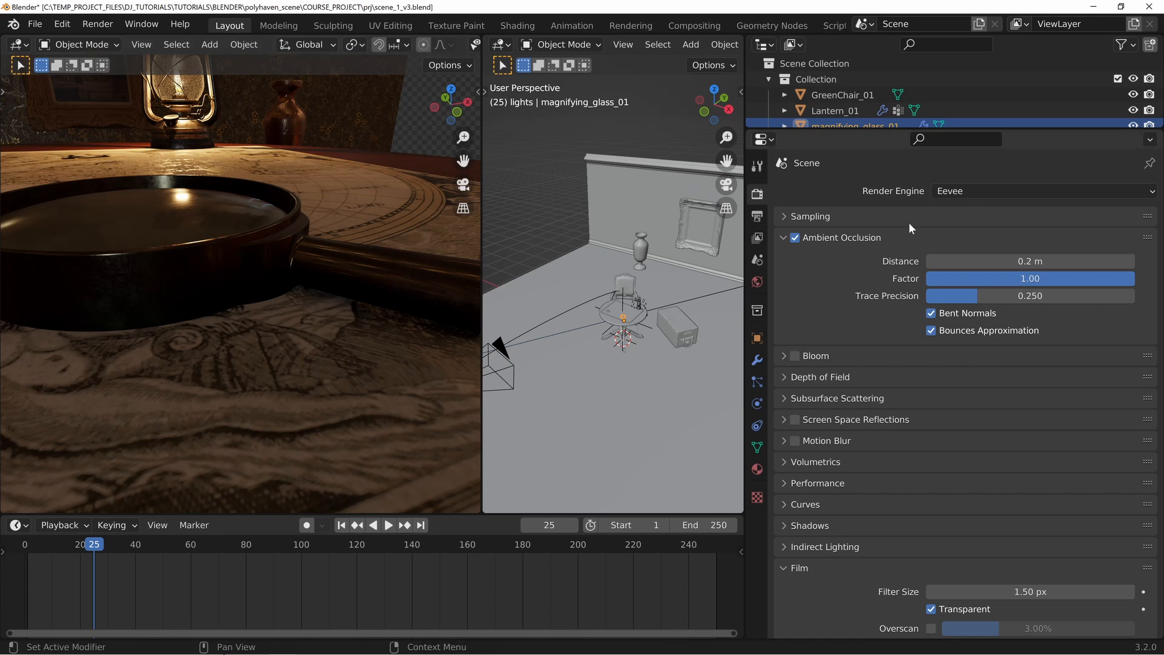
pyautogui.click(795, 239)
pyautogui.click(795, 239)
pyautogui.click(795, 238)
pyautogui.click(795, 239)
pyautogui.click(796, 239)
pyautogui.click(795, 238)
pyautogui.moveTo(289, 270)
pyautogui.mouseDown(button='middle')
pyautogui.moveTo(317, 286)
pyautogui.moveTo(261, 297)
pyautogui.moveTo(355, 343)
pyautogui.moveTo(349, 322)
pyautogui.moveTo(329, 351)
pyautogui.moveTo(335, 326)
pyautogui.moveTo(302, 308)
pyautogui.moveTo(338, 319)
pyautogui.moveTo(364, 302)
pyautogui.moveTo(314, 275)
pyautogui.moveTo(292, 276)
pyautogui.moveTo(287, 294)
pyautogui.mouseUp(button='middle')
pyautogui.moveTo(299, 235); pyautogui.dragTo(146, 297, button='middle')
# Step: Try a different Ambient Occlusion distance and set it back to 0.2 m
pyautogui.moveTo(1031, 261)
pyautogui.mouseDown()
pyautogui.moveTo(983, 260)
pyautogui.moveTo(1030, 261)
pyautogui.mouseUp()
pyautogui.click(1030, 261)
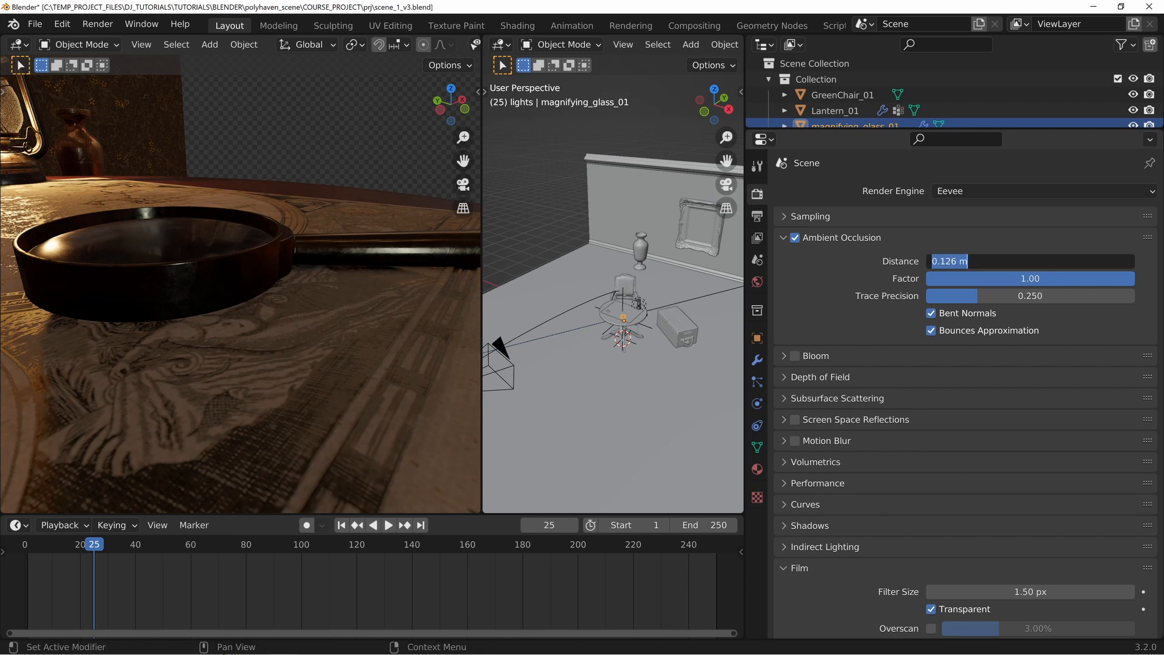
pyautogui.write('0.2')
pyautogui.press('Return')
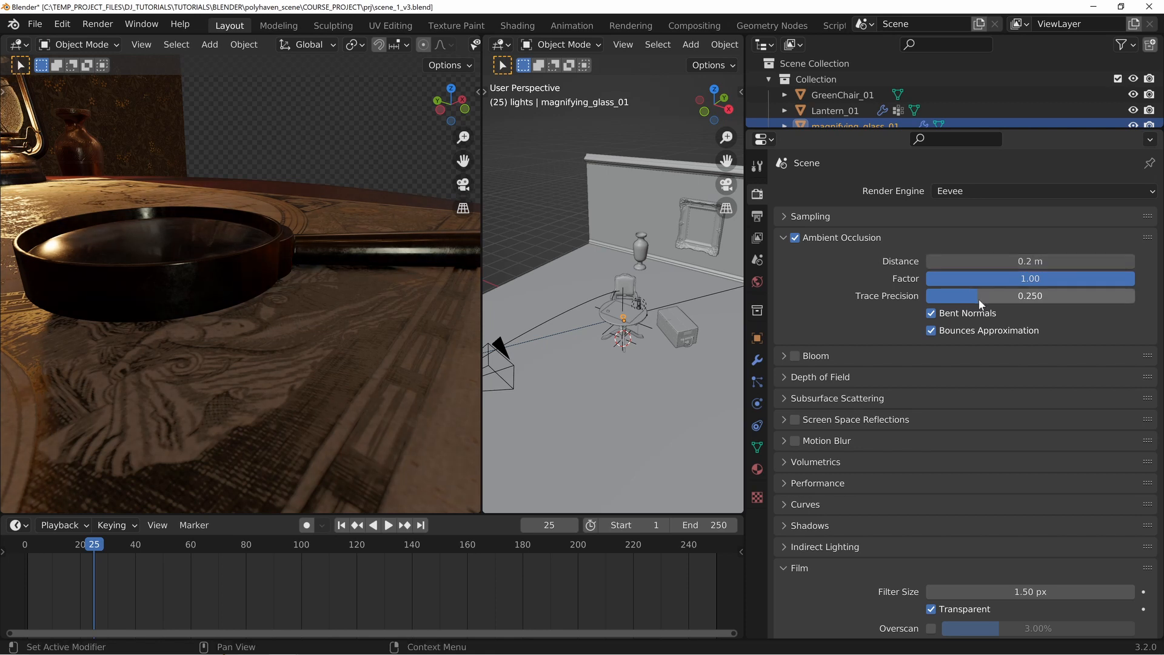
# Step: Set the Ambient Occlusion trace precision to 1.0 and check the shading around the magnifying glass
pyautogui.moveTo(979, 300); pyautogui.dragTo(1138, 301)
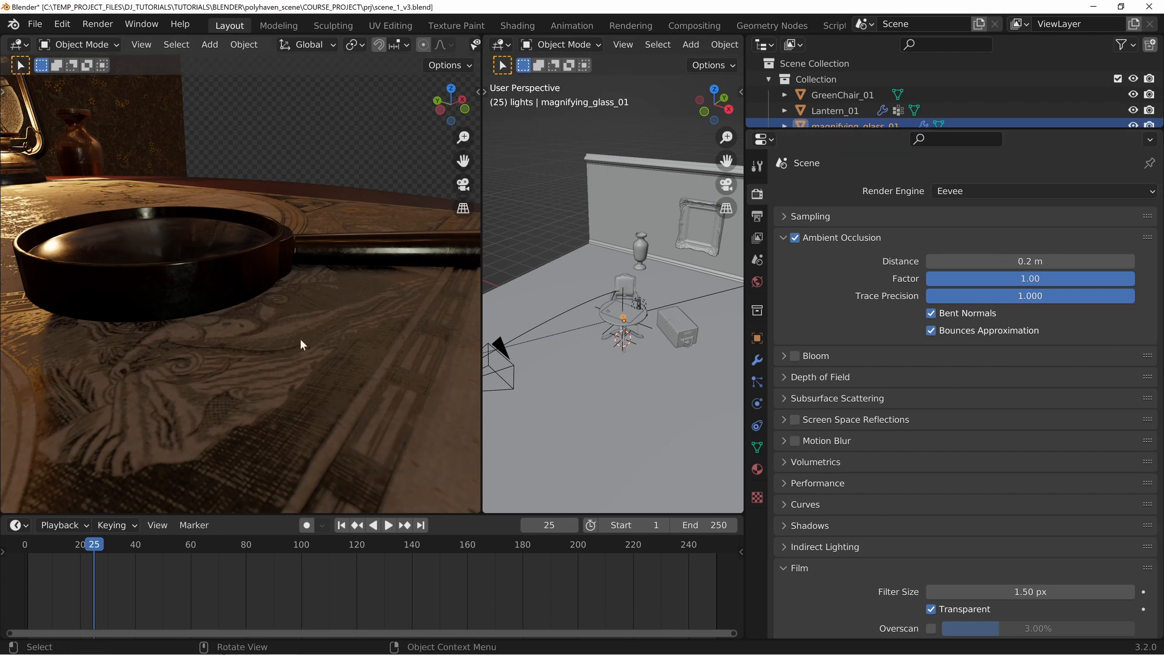
pyautogui.moveTo(220, 224); pyautogui.dragTo(311, 254, button='middle')
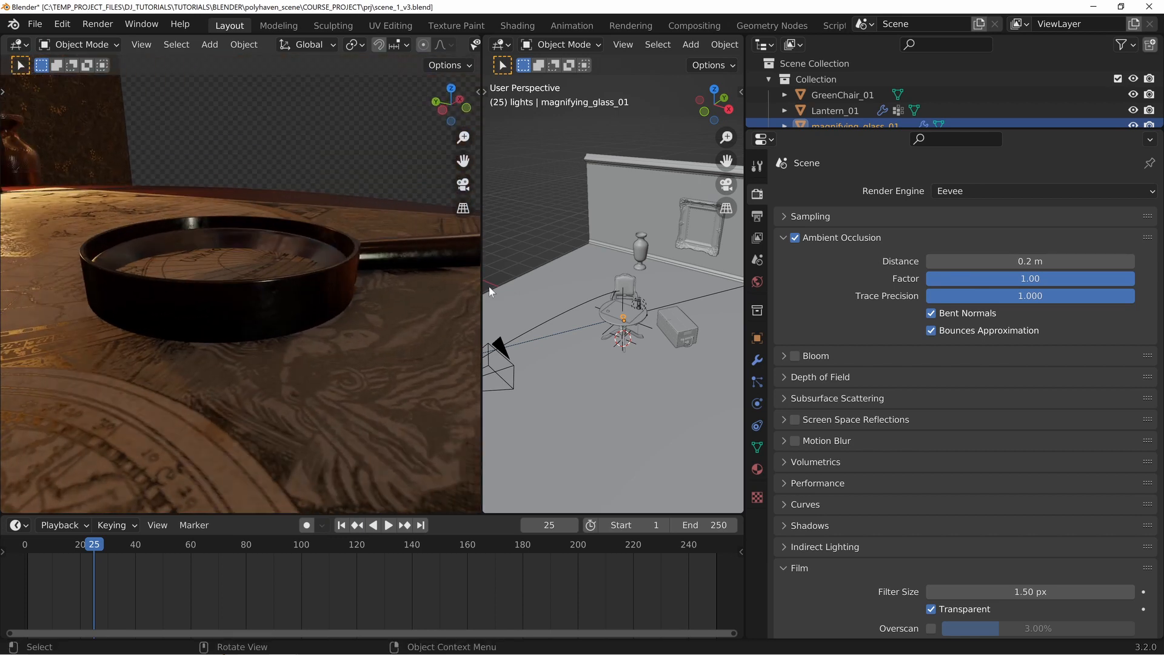
# Step: Set the blend mode of the magnifying_glass_01_lense material to Alpha Hashed and inspect the lens from several angles
pyautogui.click(756, 470)
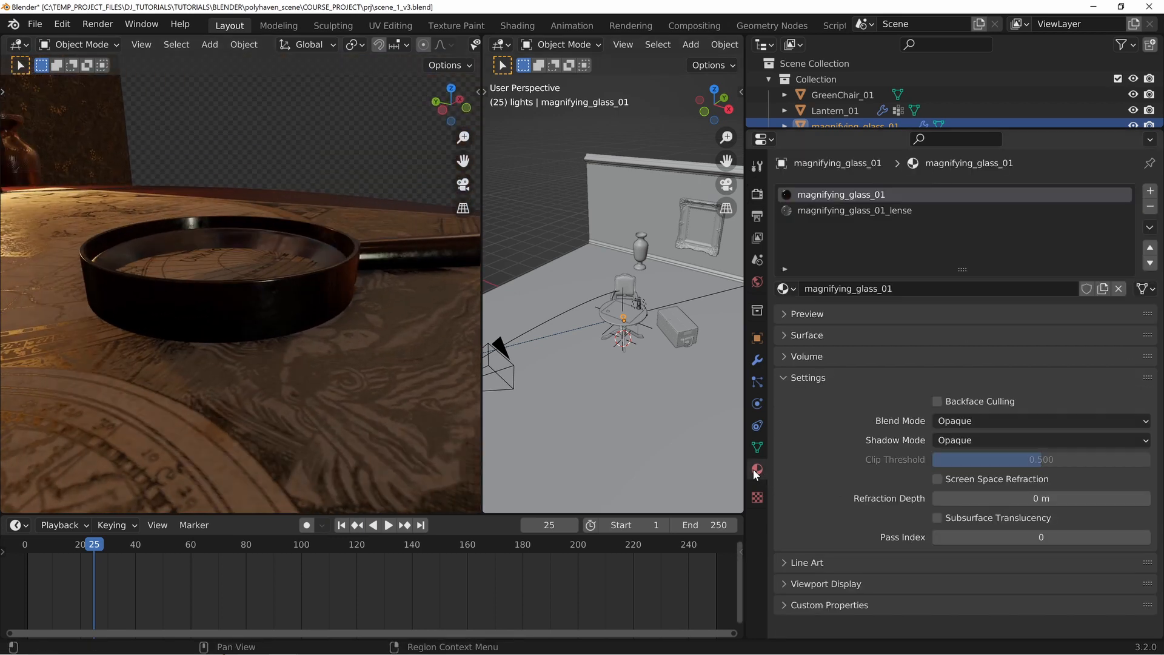
pyautogui.click(872, 211)
pyautogui.click(1027, 420)
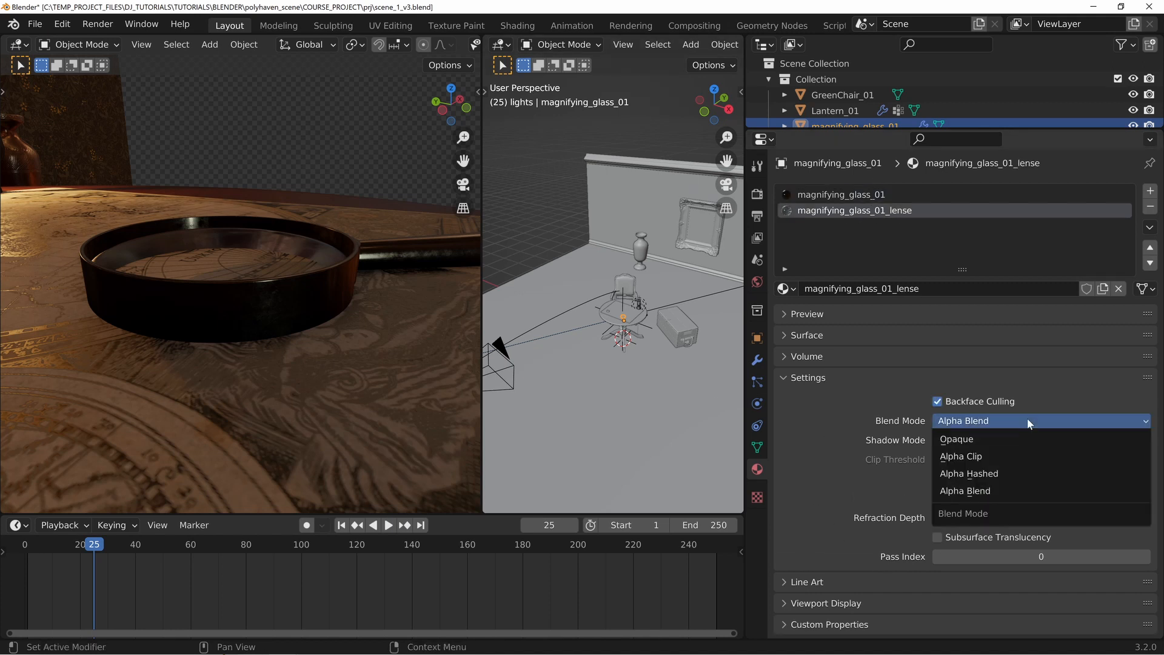
pyautogui.click(964, 476)
pyautogui.moveTo(278, 285); pyautogui.dragTo(355, 270, button='middle')
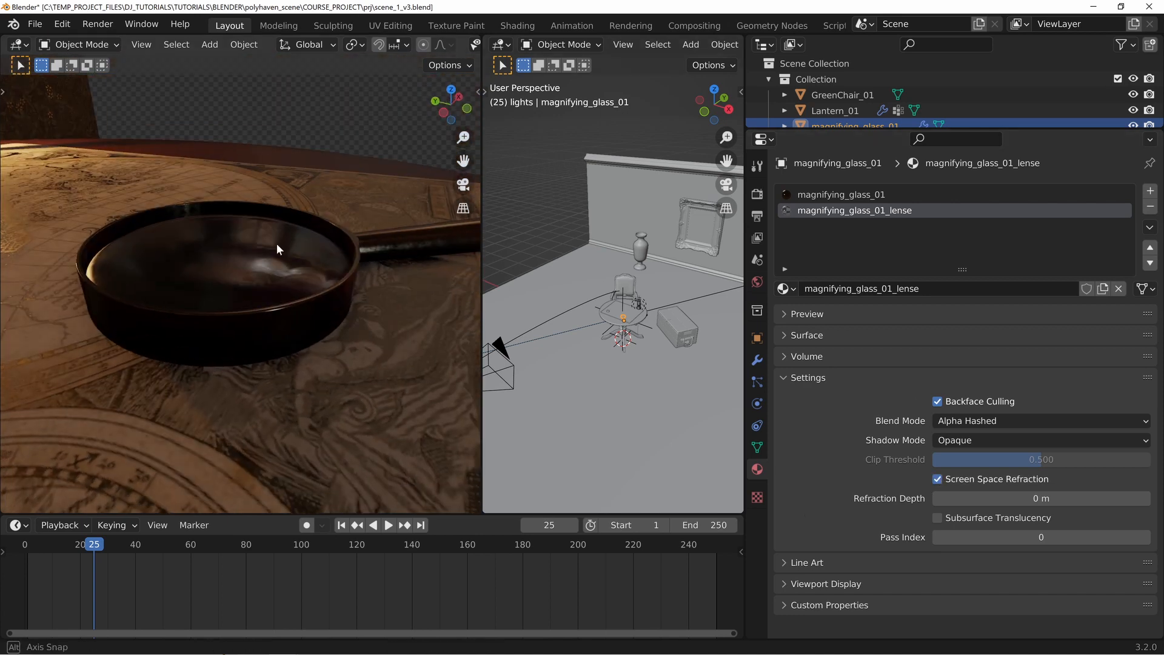
pyautogui.moveTo(277, 242); pyautogui.dragTo(246, 273, button='middle')
pyautogui.moveTo(326, 342); pyautogui.dragTo(314, 331, button='middle')
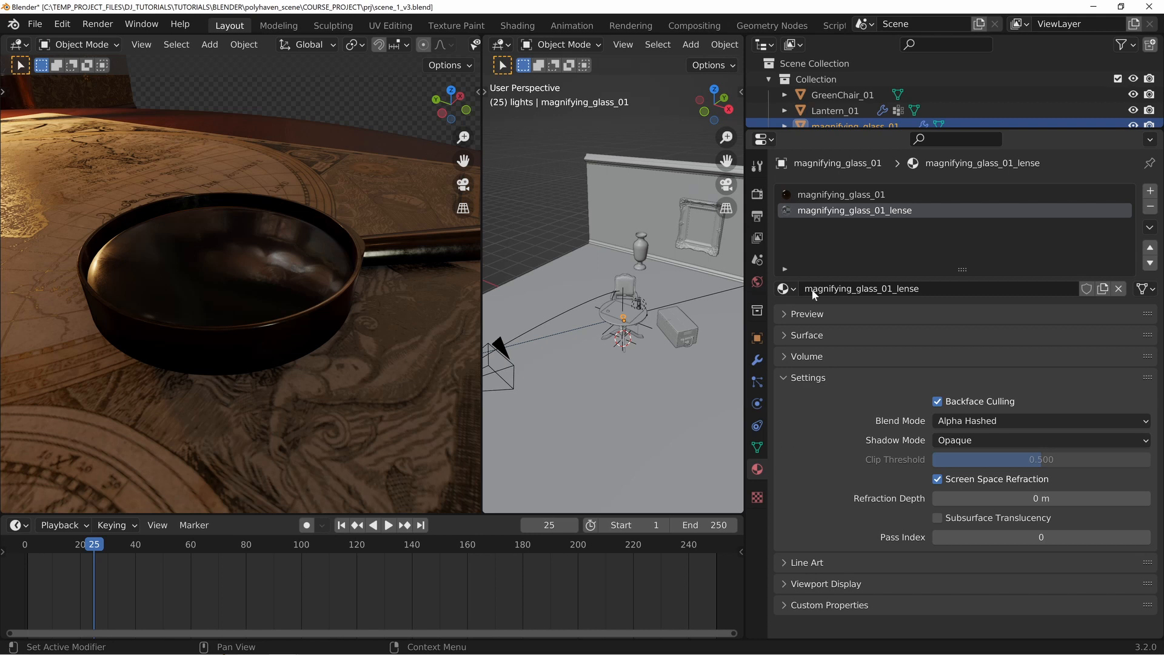
# Step: Collapse the Ambient Occlusion settings, frame the lantern, and try Bloom on its glow before disabling it again
pyautogui.click(757, 196)
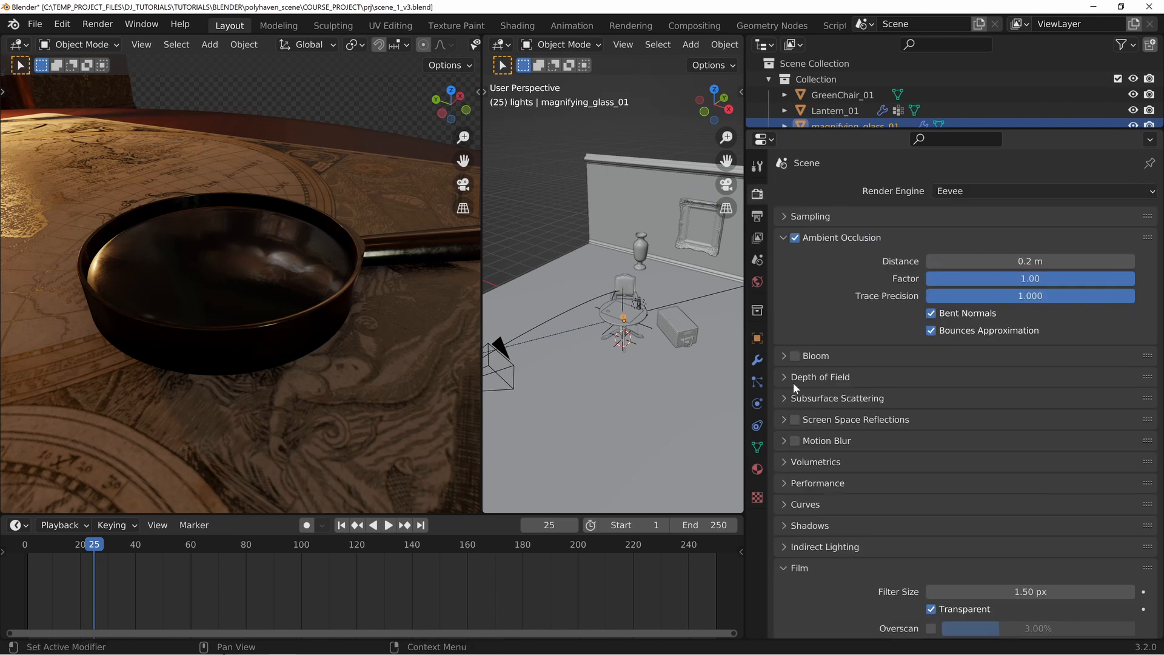
pyautogui.click(816, 237)
pyautogui.moveTo(425, 285); pyautogui.dragTo(230, 256, button='middle')
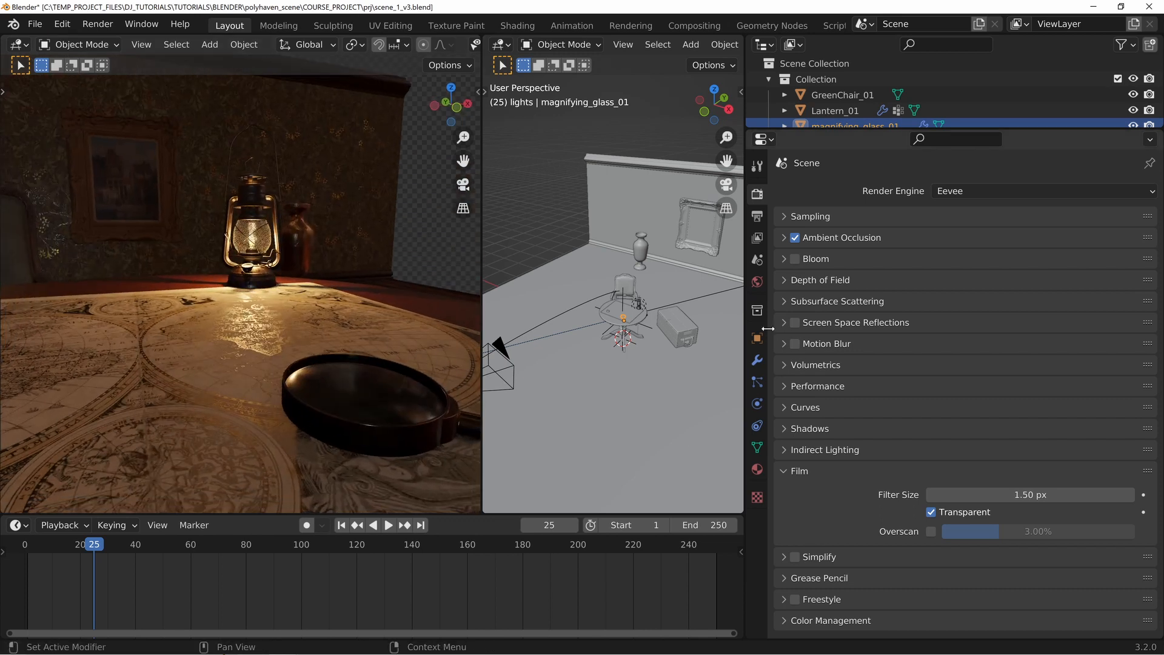
pyautogui.click(795, 259)
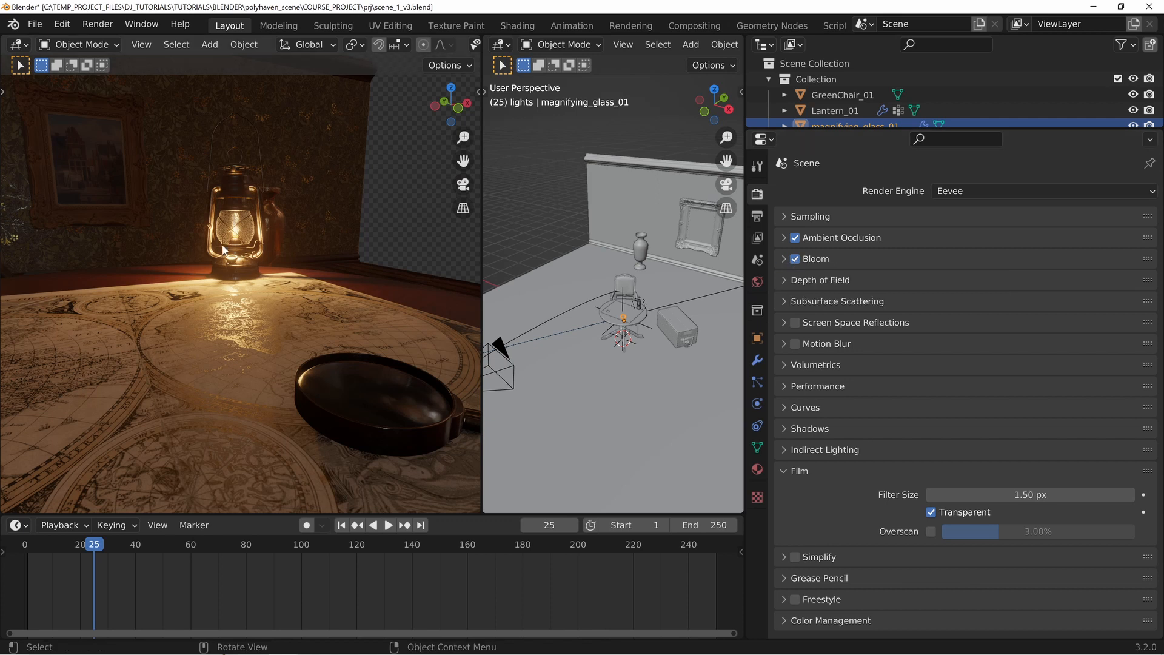
pyautogui.click(794, 258)
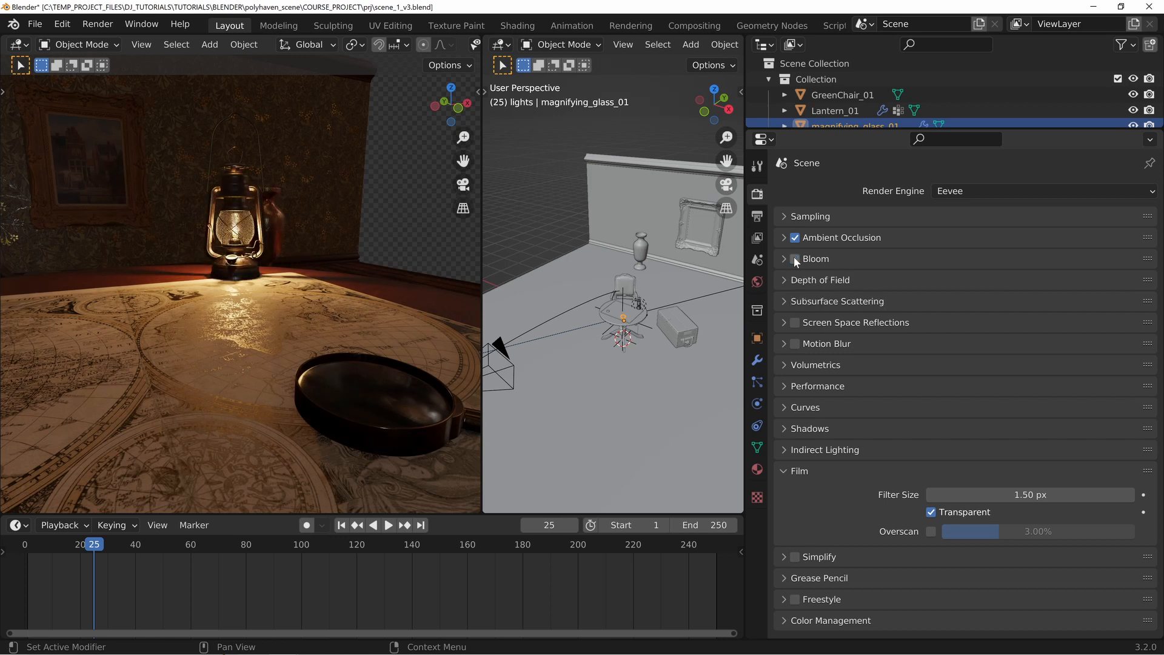
# Step: Expand the render Depth of Field settings and view the scene through the camera at frame 120
pyautogui.click(819, 280)
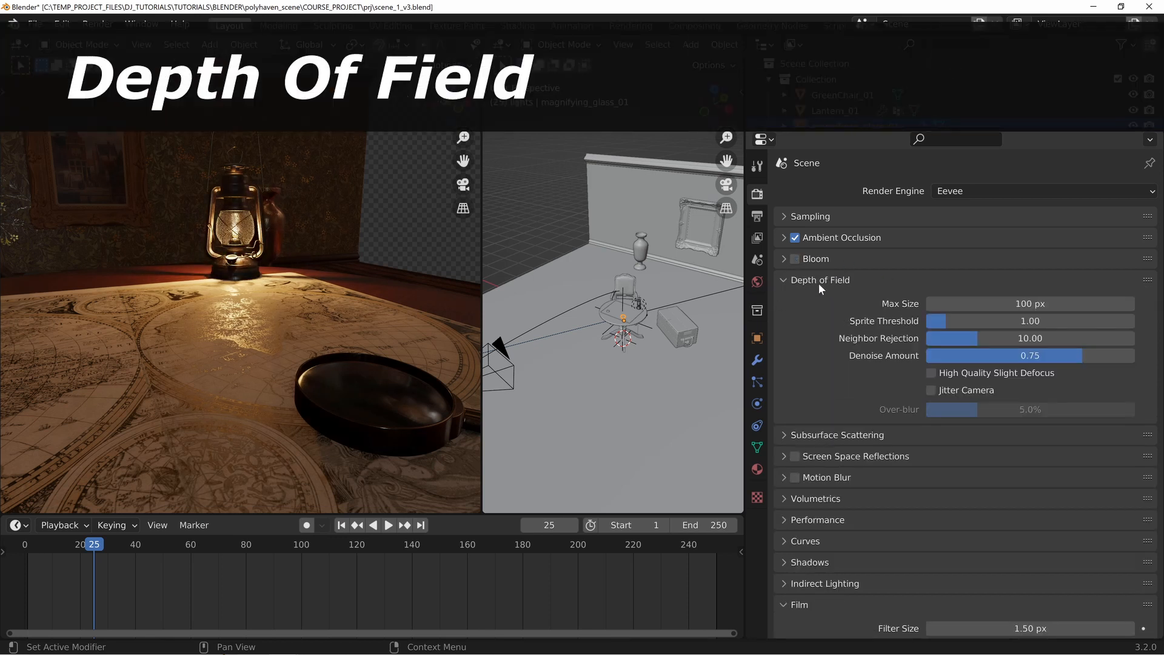
pyautogui.moveTo(562, 391); pyautogui.dragTo(634, 304, button='middle')
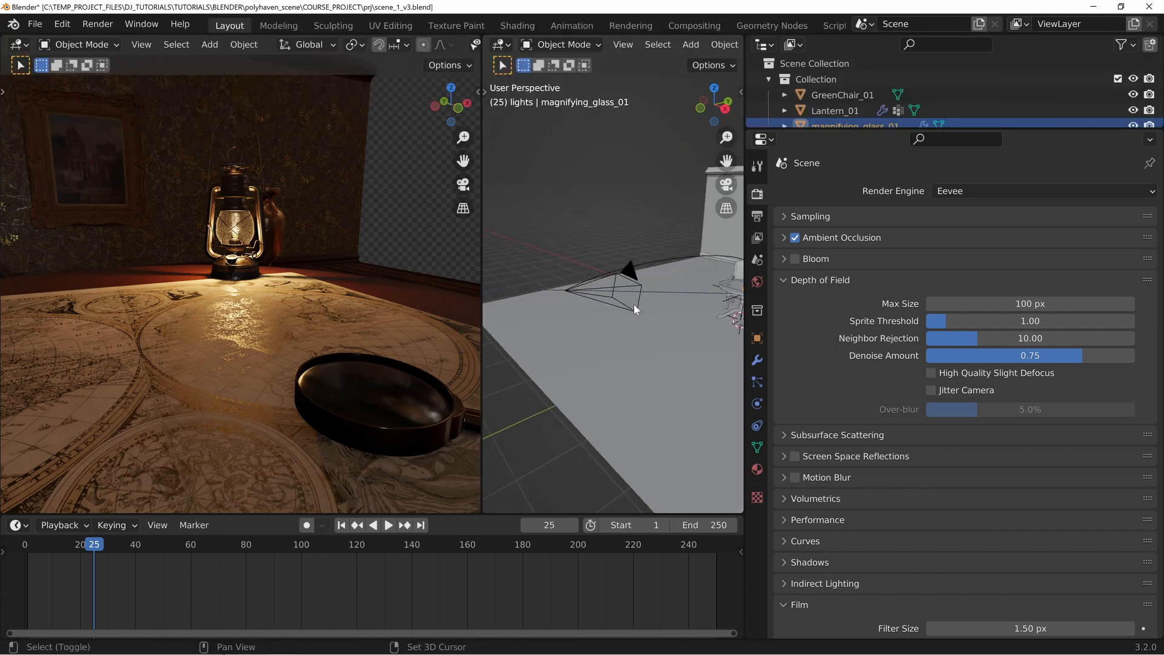
pyautogui.press('KP_0')
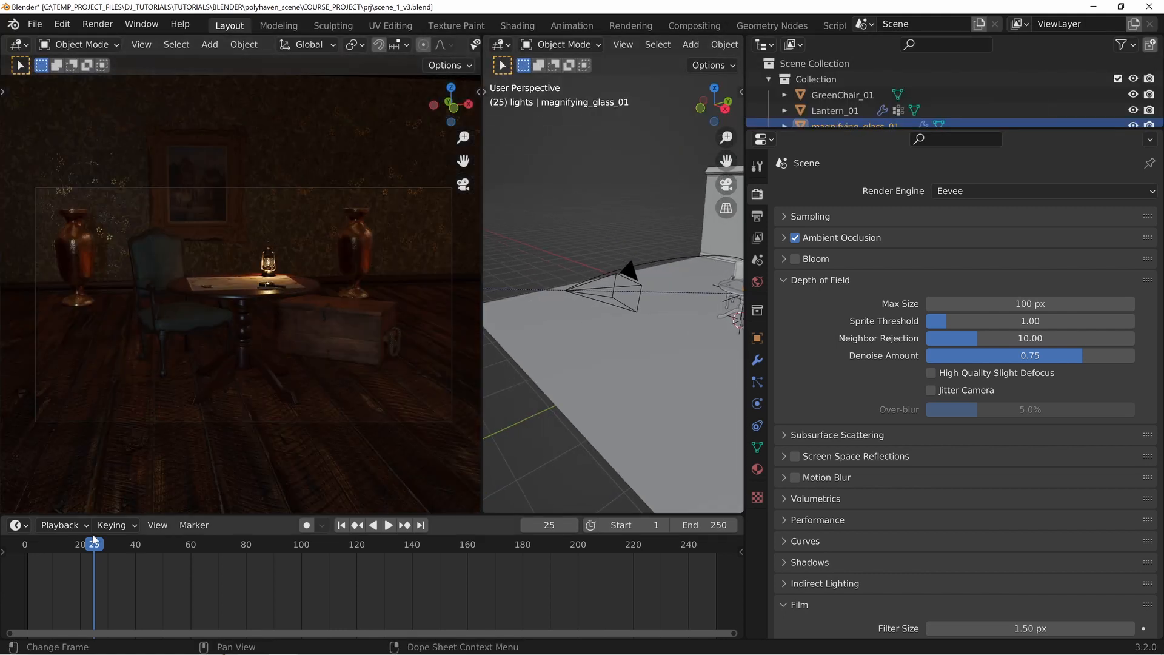
pyautogui.press('space')
pyautogui.moveTo(107, 547); pyautogui.dragTo(305, 562)
pyautogui.press('space')
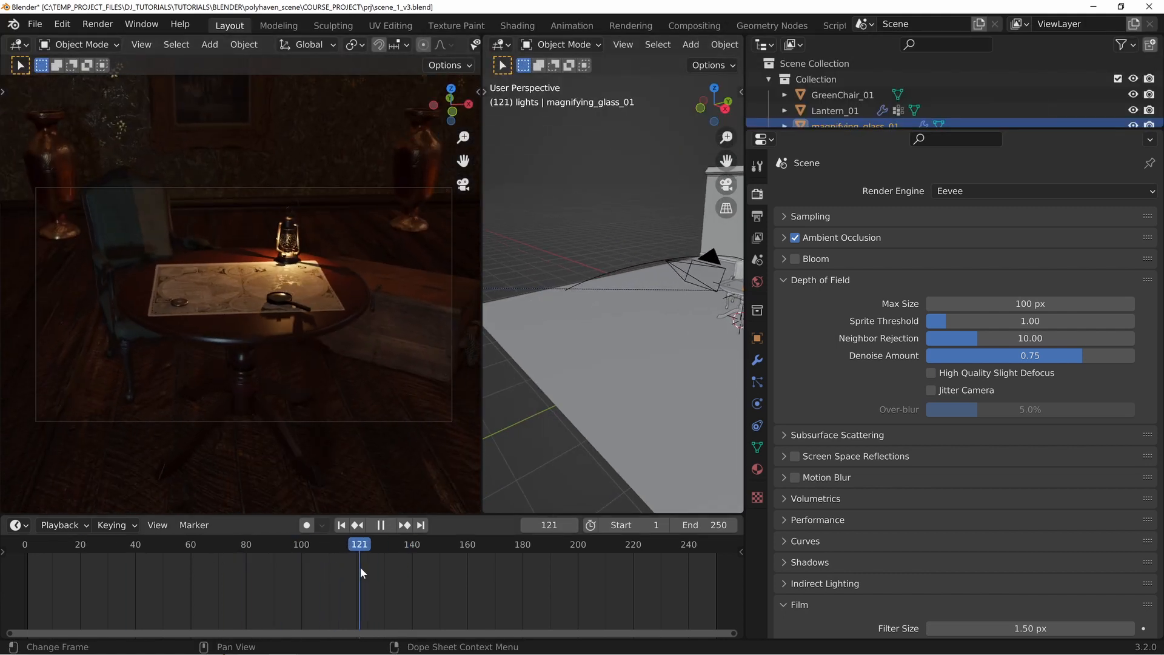
pyautogui.moveTo(667, 287)
pyautogui.mouseDown(button='middle')
pyautogui.moveTo(679, 290)
pyautogui.moveTo(646, 298)
pyautogui.mouseUp(button='middle')
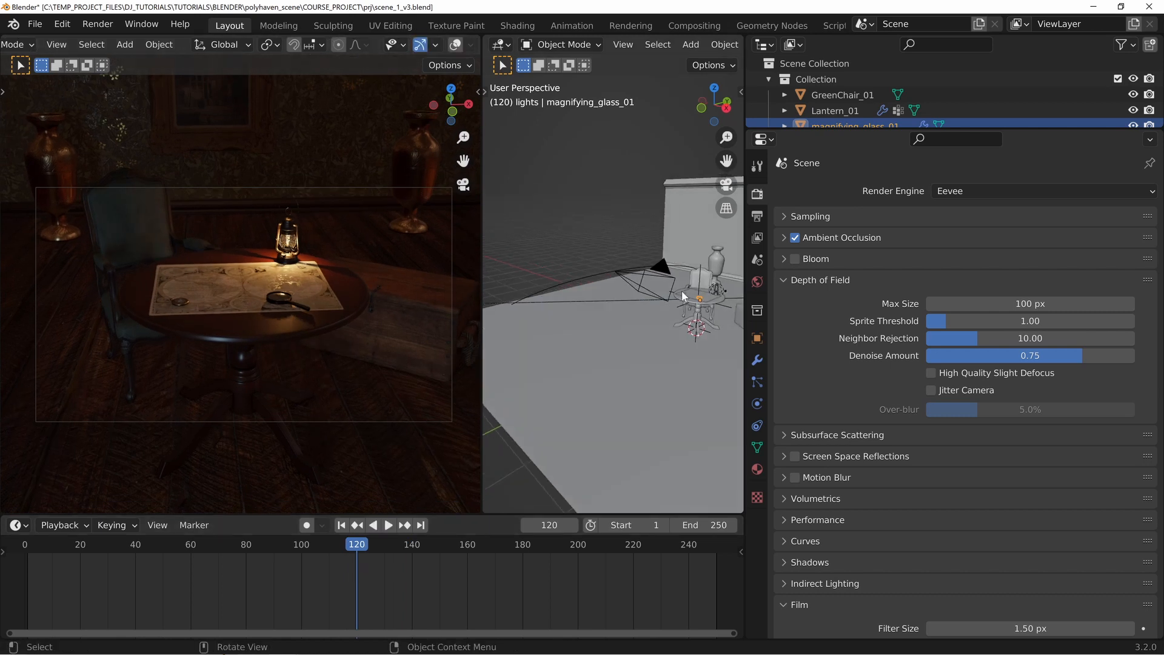
# Step: Enable High Quality Slight Defocus and Jitter Camera in Eevee's depth of field render settings
pyautogui.click(933, 373)
pyautogui.click(932, 391)
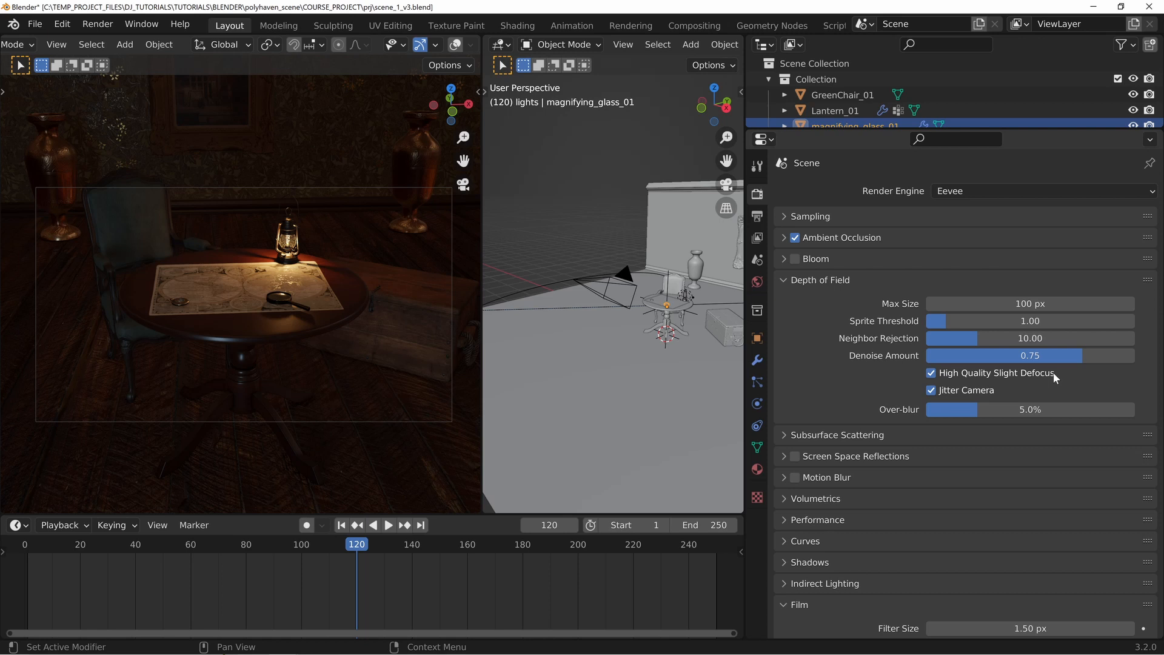
# Step: Enable depth of field on the scene camera and pick light_target above the table as its focus object
pyautogui.moveTo(590, 303); pyautogui.dragTo(646, 275, button='middle')
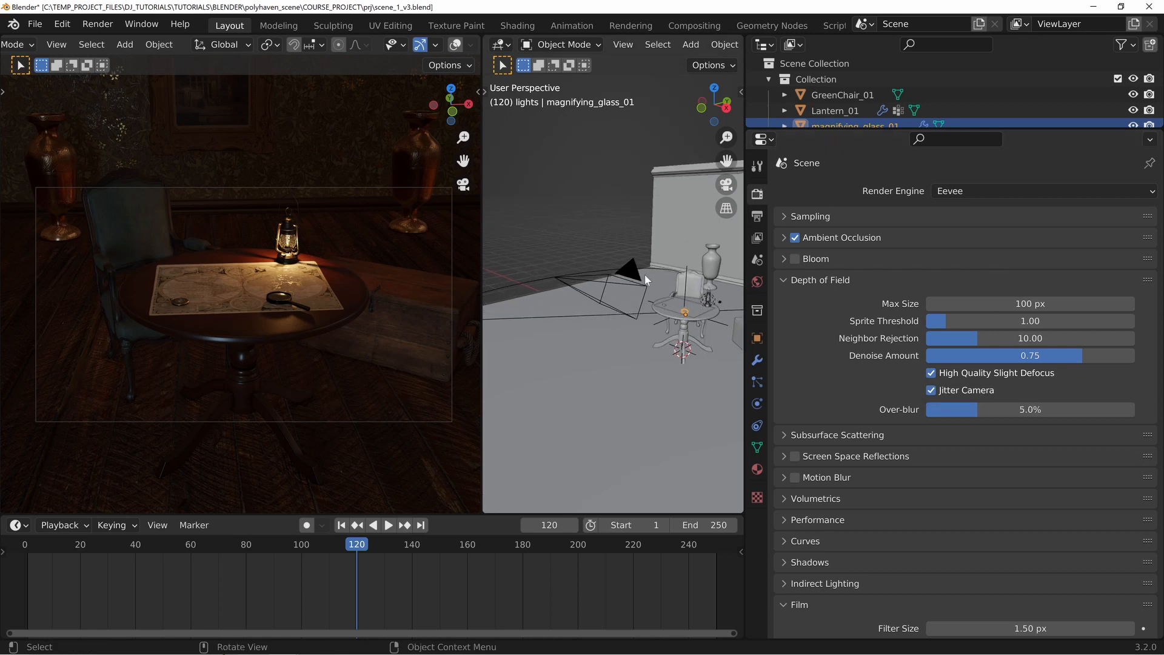
pyautogui.click(630, 275)
pyautogui.click(756, 403)
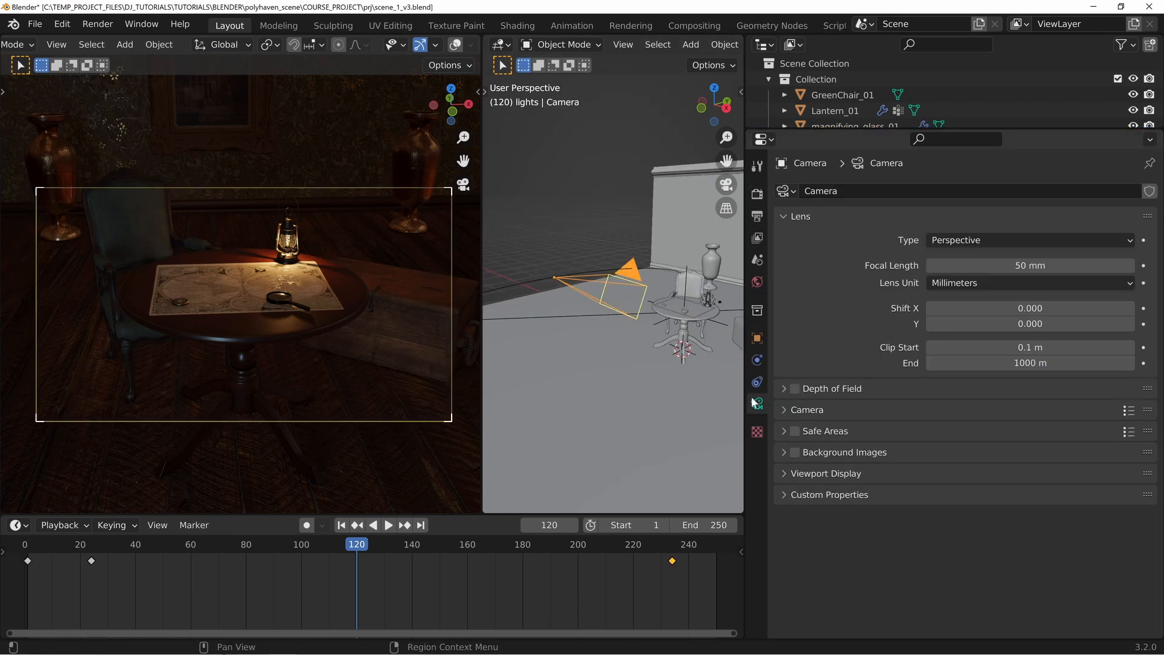
pyautogui.click(806, 389)
pyautogui.click(815, 391)
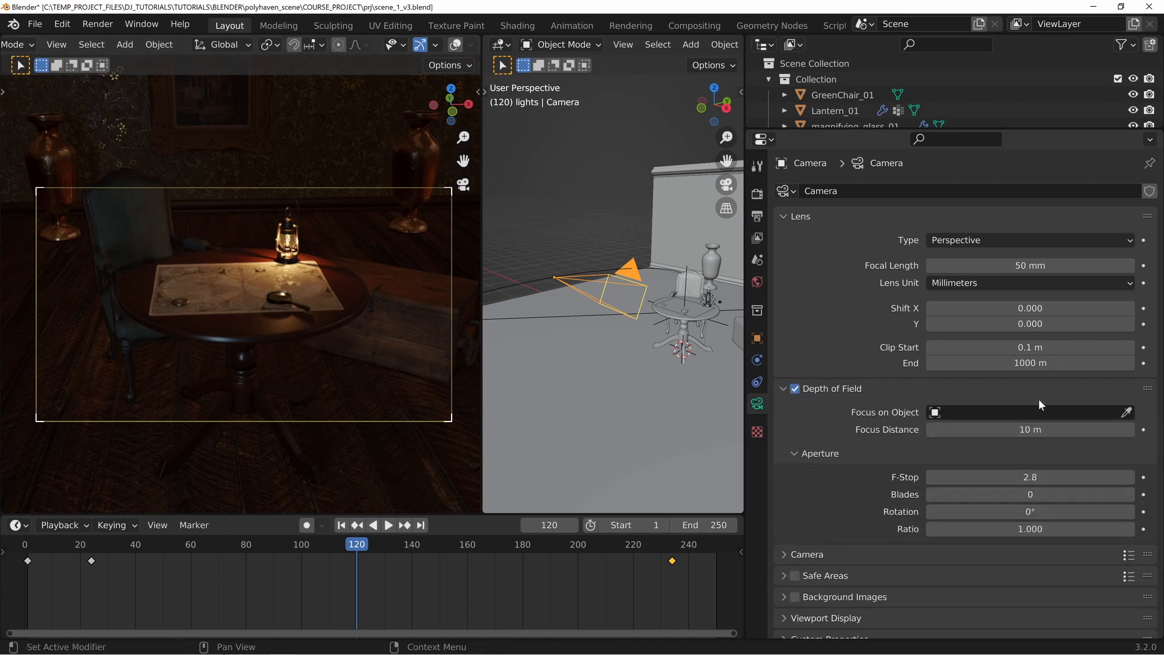
pyautogui.click(1126, 413)
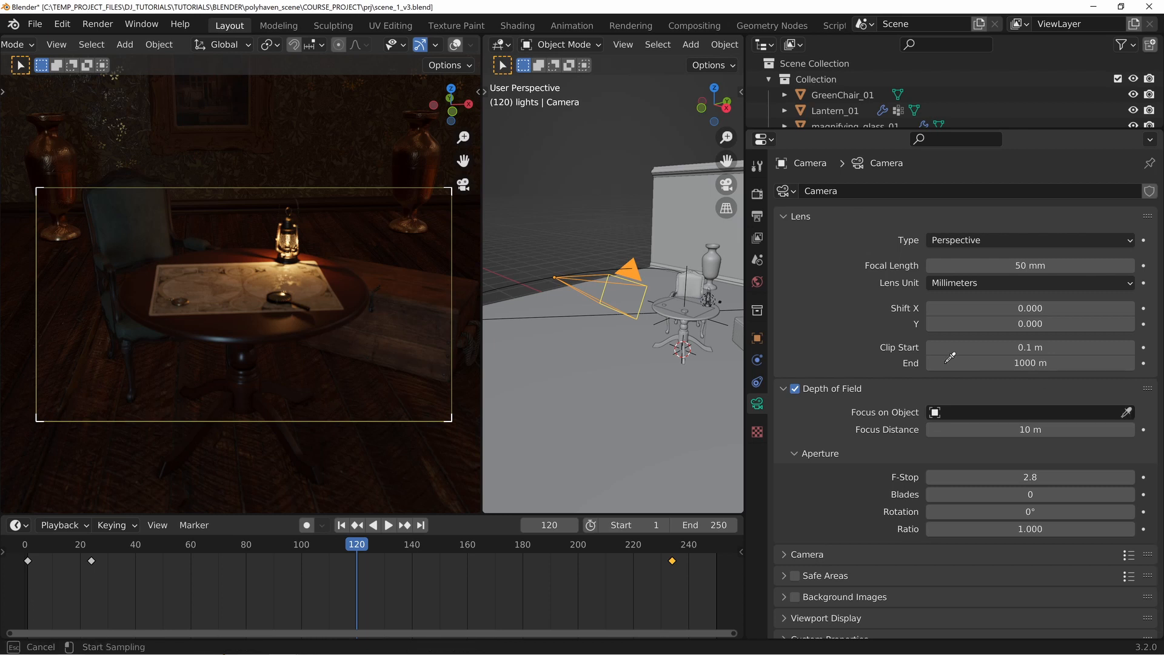
pyautogui.click(686, 296)
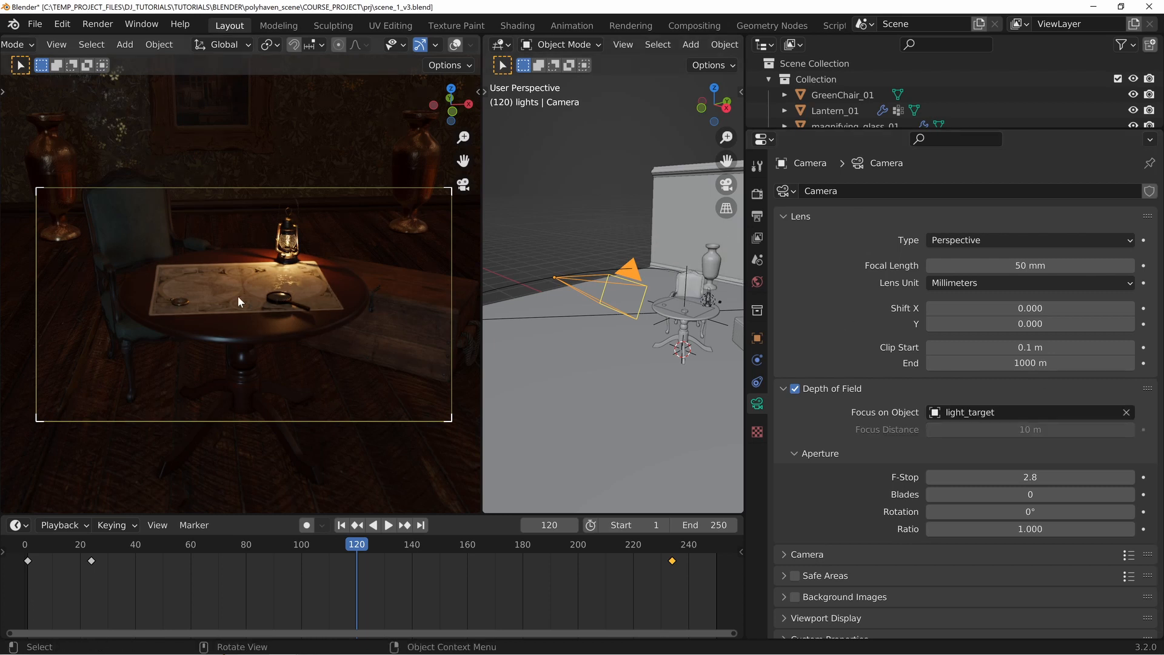
# Step: Examine the depth of field blur on the background vase and the table in the camera view
pyautogui.scroll(3, 394, 249)
pyautogui.keyDown('shift'); pyautogui.moveTo(406, 245); pyautogui.dragTo(147, 333, button='middle'); pyautogui.keyUp('shift')
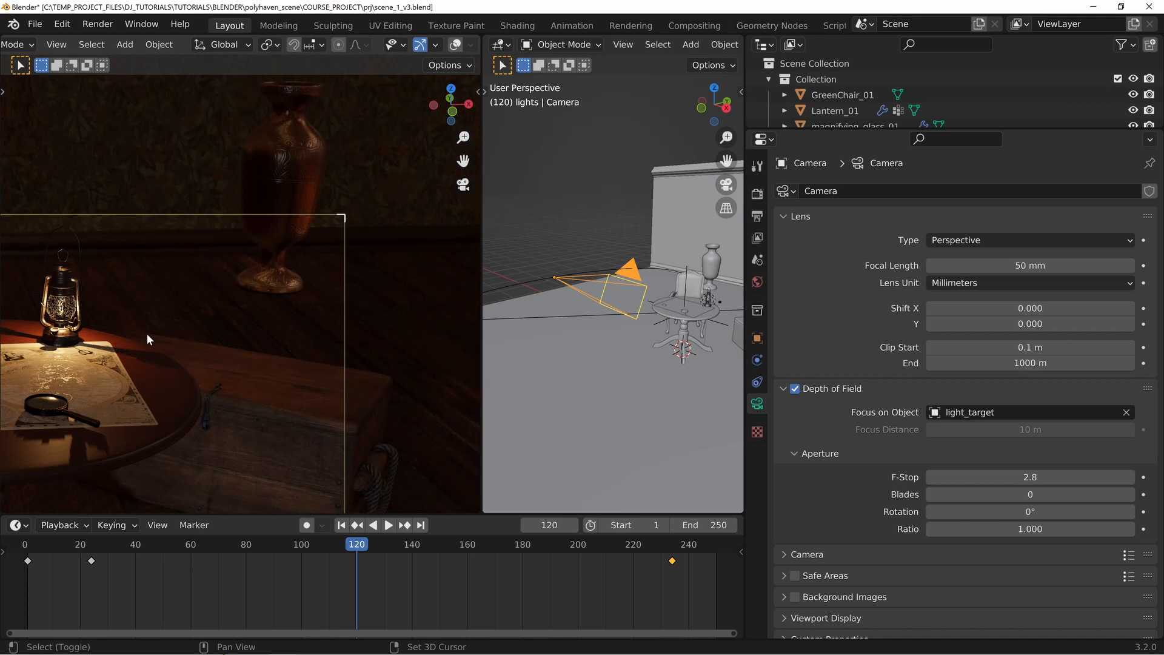
pyautogui.scroll(6, 268, 308)
pyautogui.moveTo(323, 297)
pyautogui.keyDown('shift'); pyautogui.mouseDown(button='middle')
pyautogui.moveTo(314, 289)
pyautogui.moveTo(309, 316)
pyautogui.mouseUp(button='middle'); pyautogui.keyUp('shift')
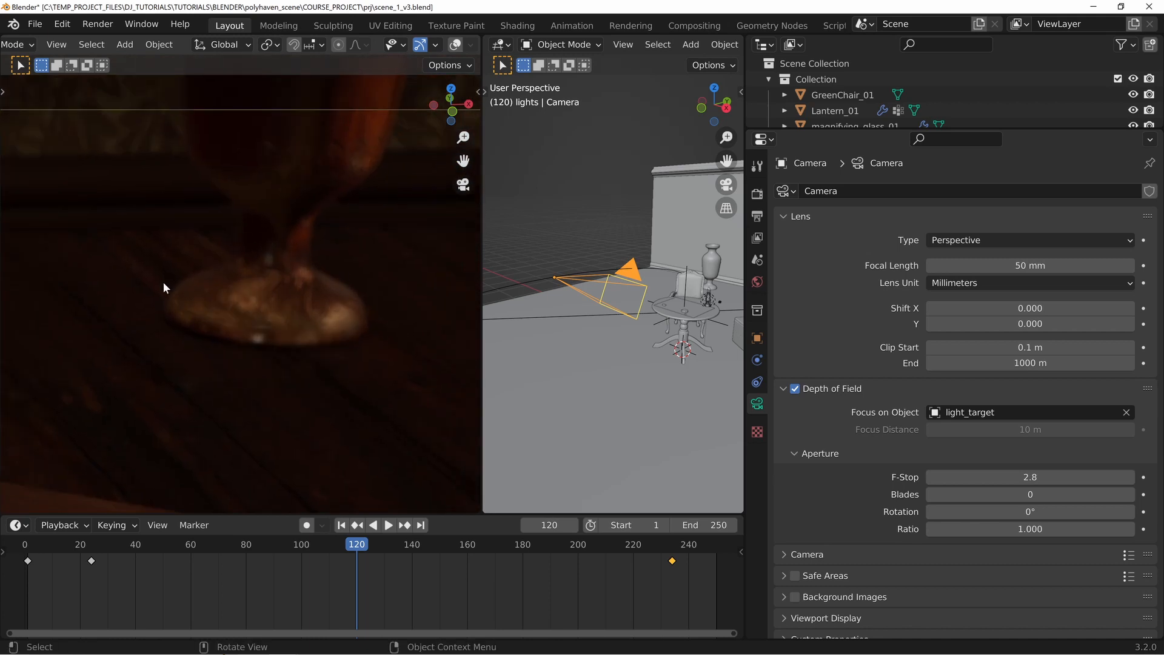
pyautogui.scroll(-10, 288, 301)
pyautogui.keyDown('shift'); pyautogui.moveTo(109, 363); pyautogui.dragTo(290, 279, button='middle'); pyautogui.keyUp('shift')
pyautogui.scroll(4, 264, 323)
pyautogui.press('Home')
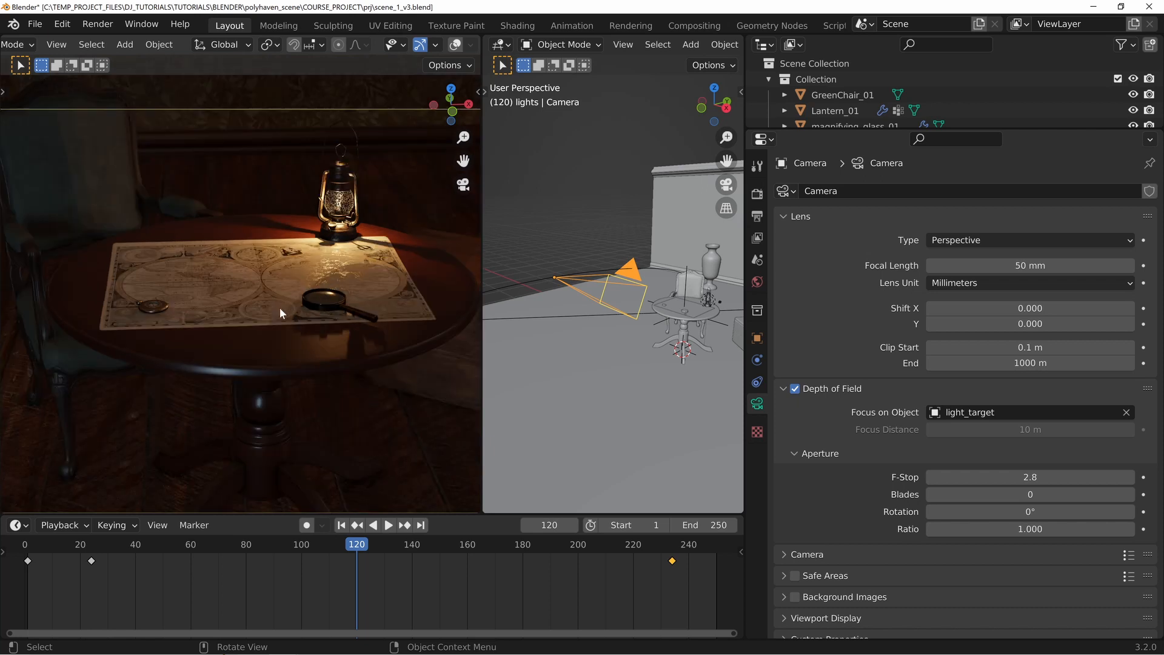
# Step: Test a stronger camera blur with an F-Stop of 0.2 and restore the F-Stop to 2.8
pyautogui.moveTo(1070, 478); pyautogui.dragTo(1019, 477)
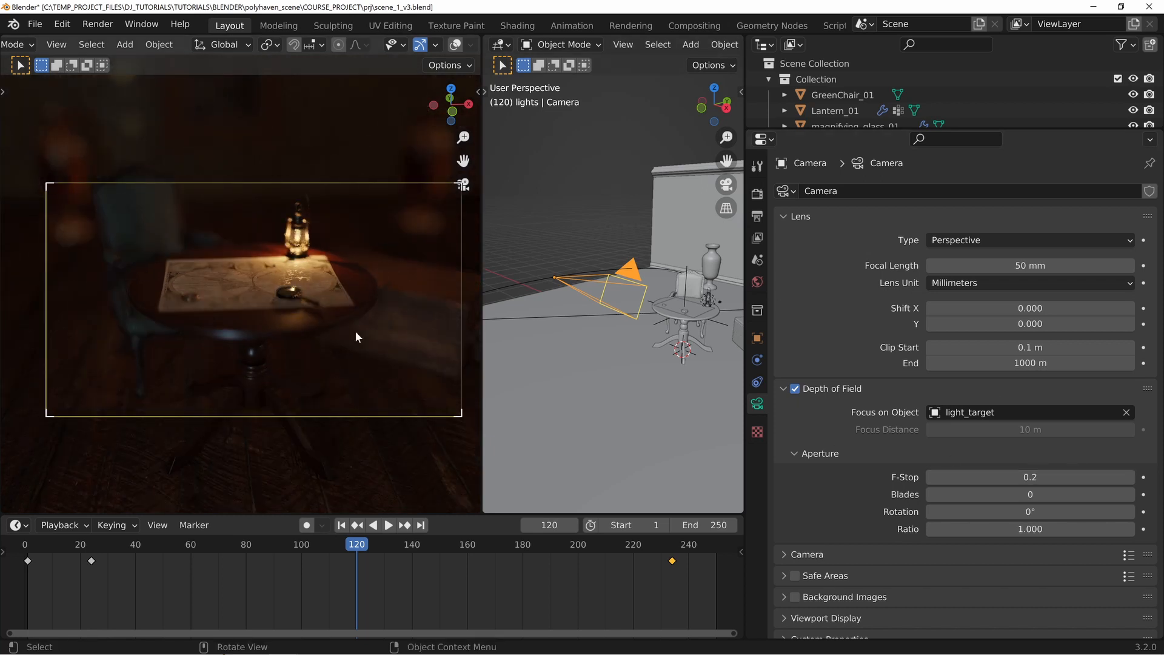
pyautogui.moveTo(1032, 477); pyautogui.dragTo(1059, 477)
pyautogui.click(1025, 478)
pyautogui.write('2.5')
pyautogui.press('Return')
pyautogui.rightClick(1083, 478)
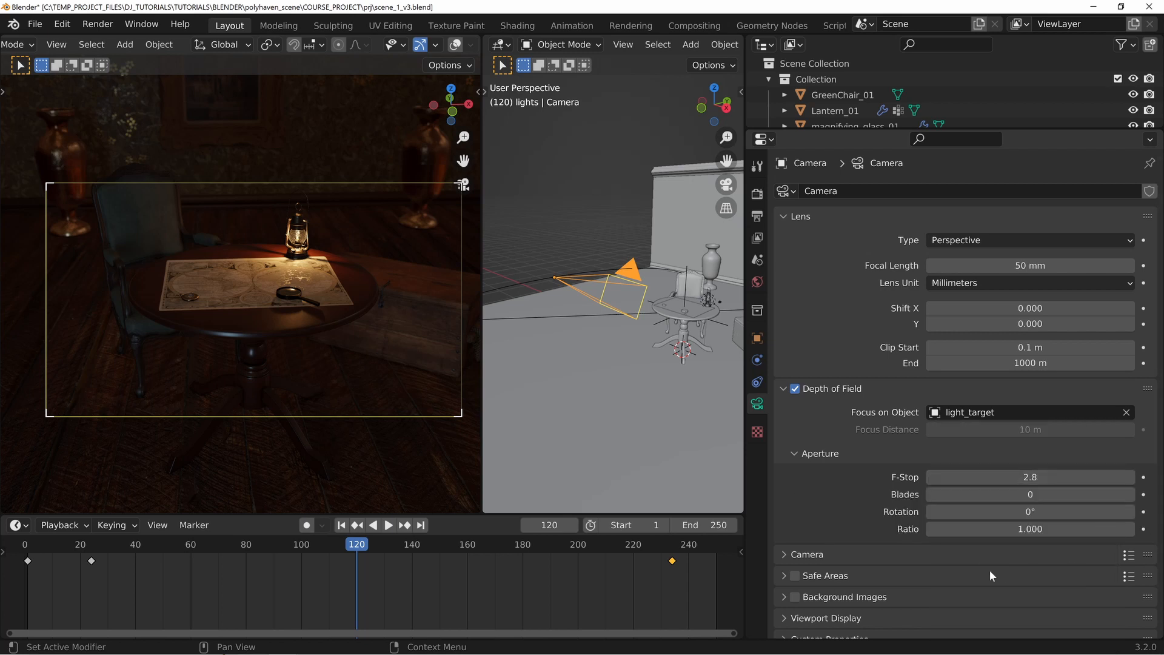
# Step: Enable Screen Space Reflections with Refraction in the Eevee render settings
pyautogui.click(757, 194)
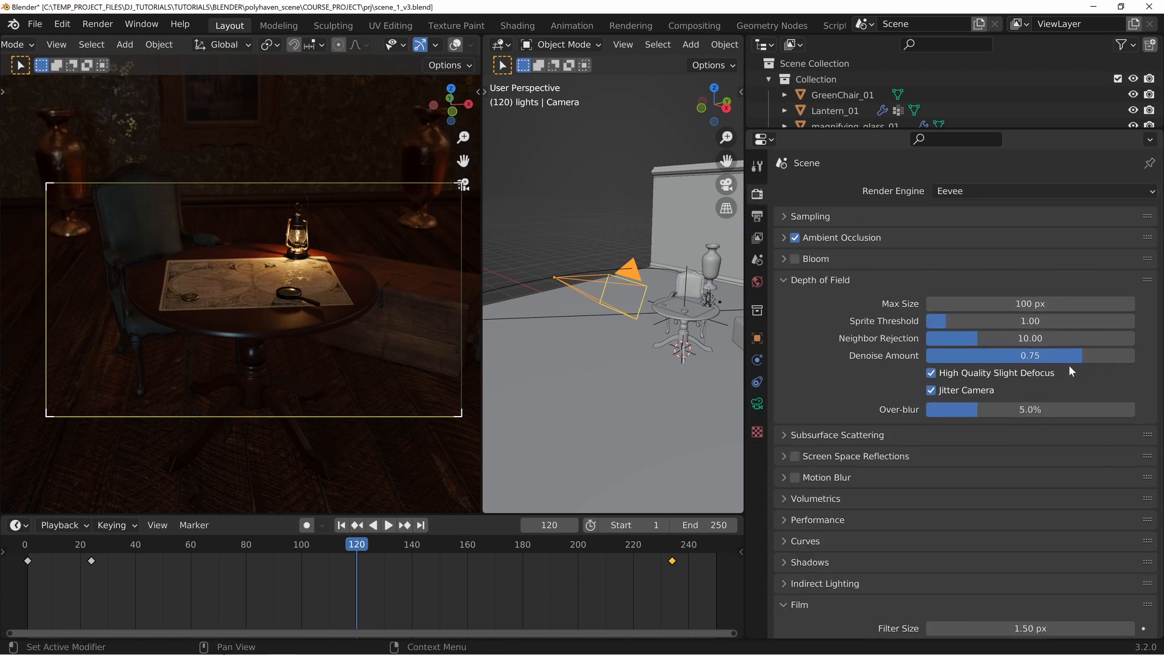
pyautogui.click(821, 278)
pyautogui.click(813, 302)
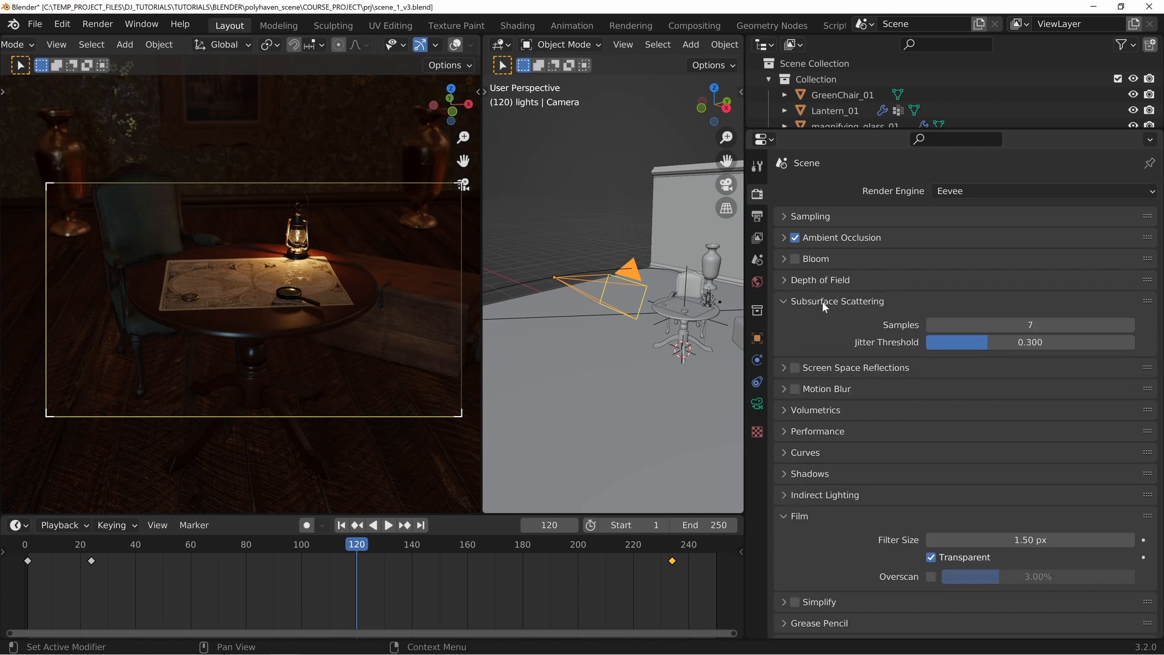
pyautogui.click(831, 300)
pyautogui.click(846, 324)
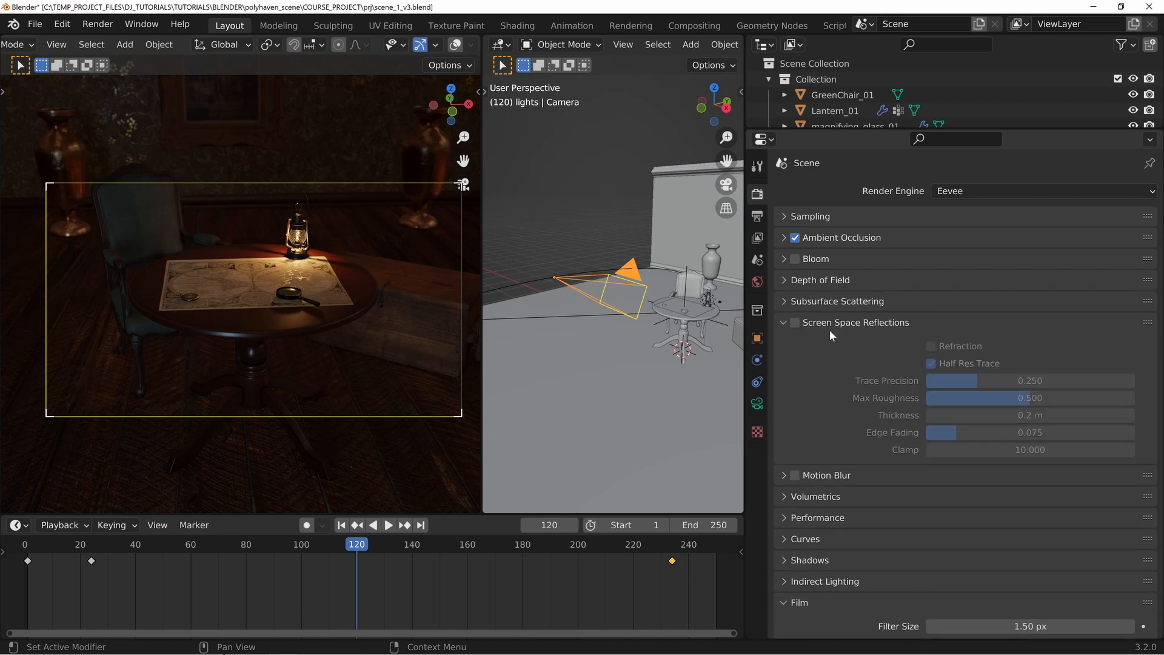
pyautogui.click(795, 323)
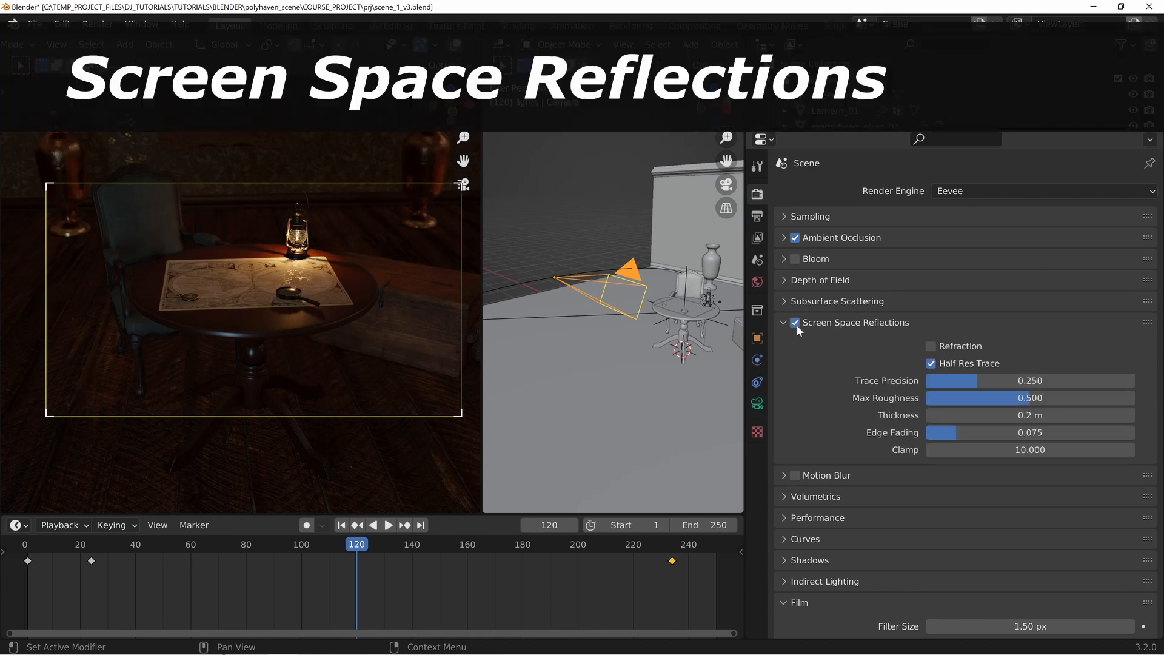
pyautogui.click(932, 348)
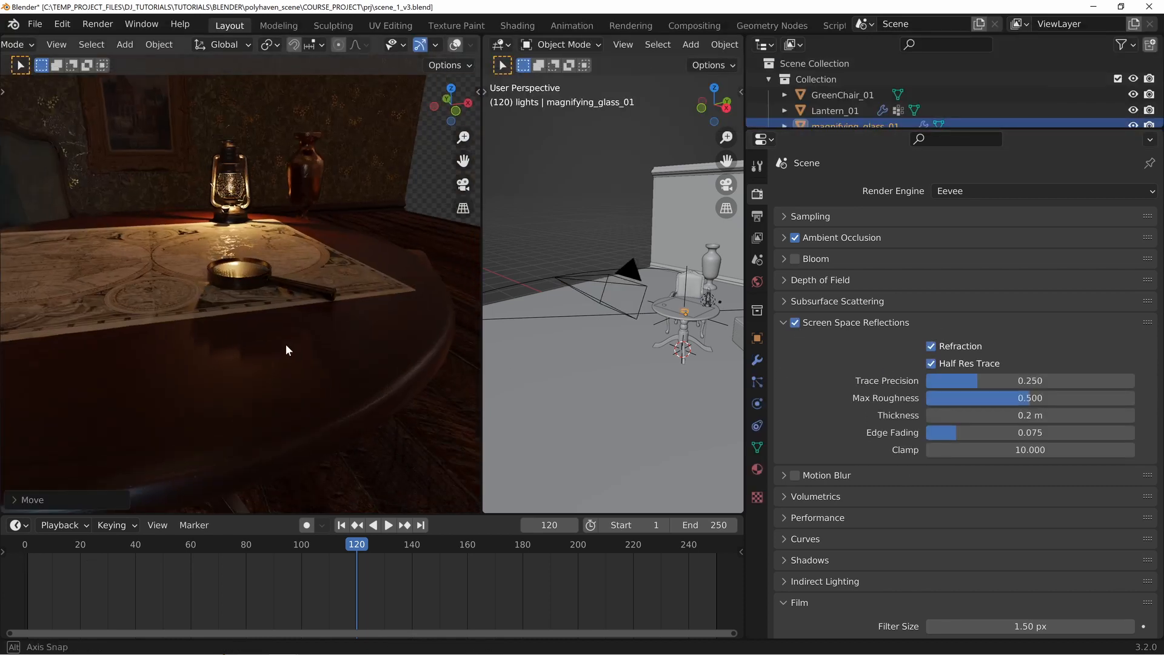
# Step: Turn off Half Res Trace and set Trace Precision to 1.000 for the screen space reflections
pyautogui.click(931, 364)
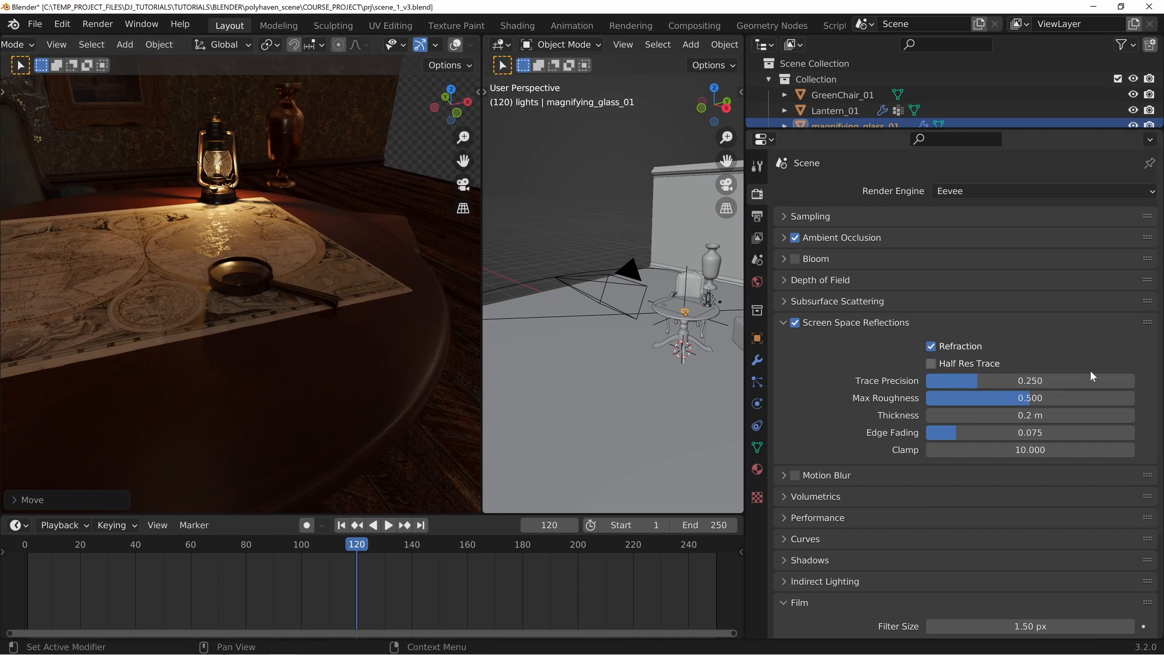
pyautogui.moveTo(965, 380); pyautogui.dragTo(1143, 384)
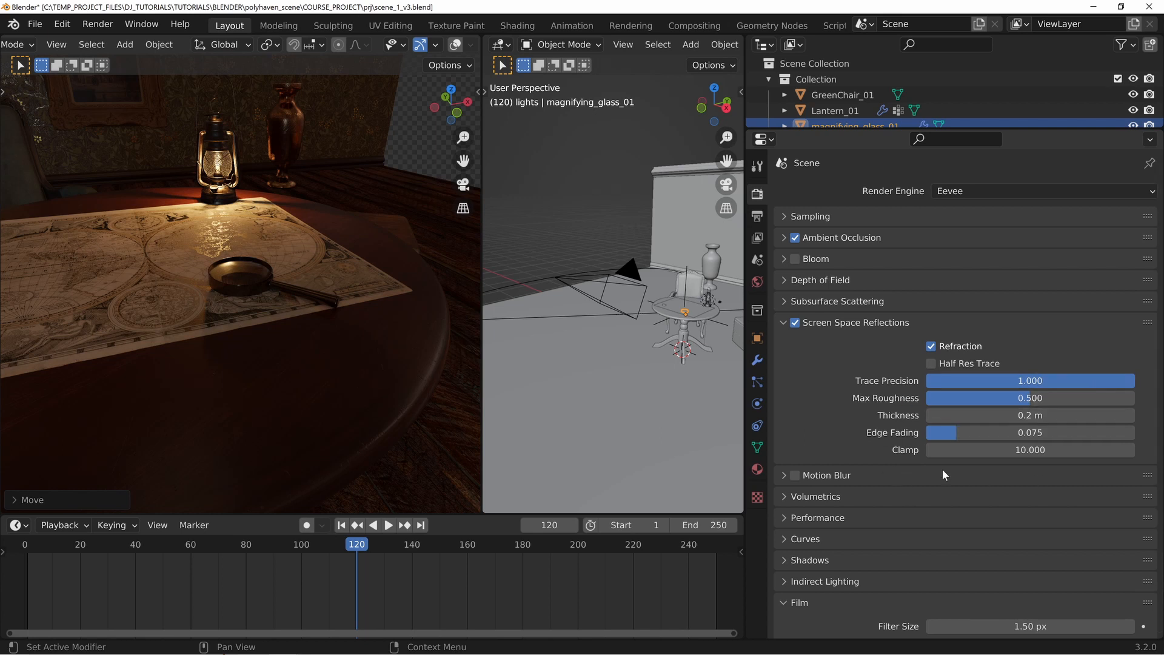
pyautogui.click(834, 325)
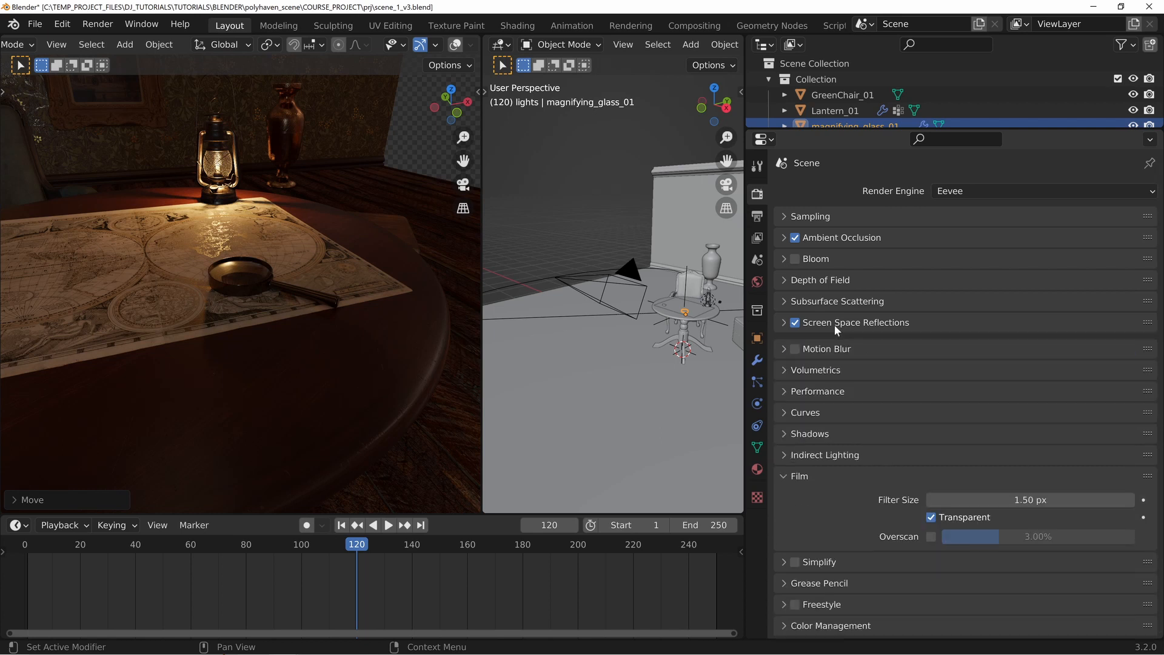
# Step: Inspect the magnifying glass lens and its material settings, and lower the Alpha of the lens's Principled BSDF
pyautogui.moveTo(178, 295); pyautogui.dragTo(230, 340, button='middle')
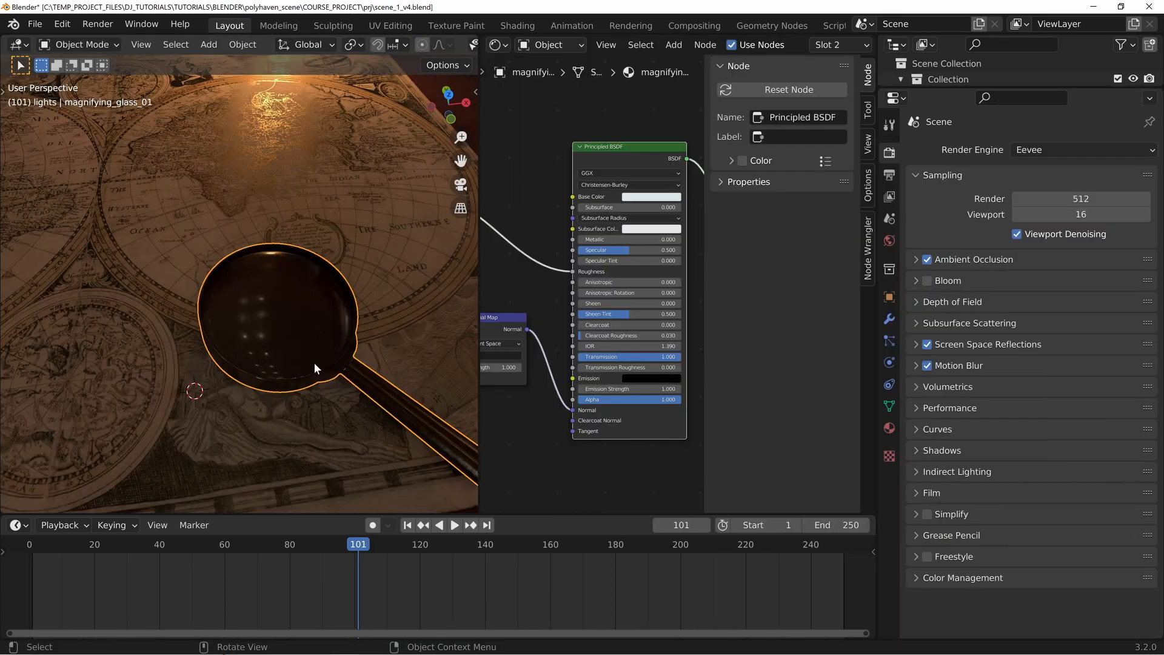
pyautogui.moveTo(314, 363); pyautogui.dragTo(182, 280, button='middle')
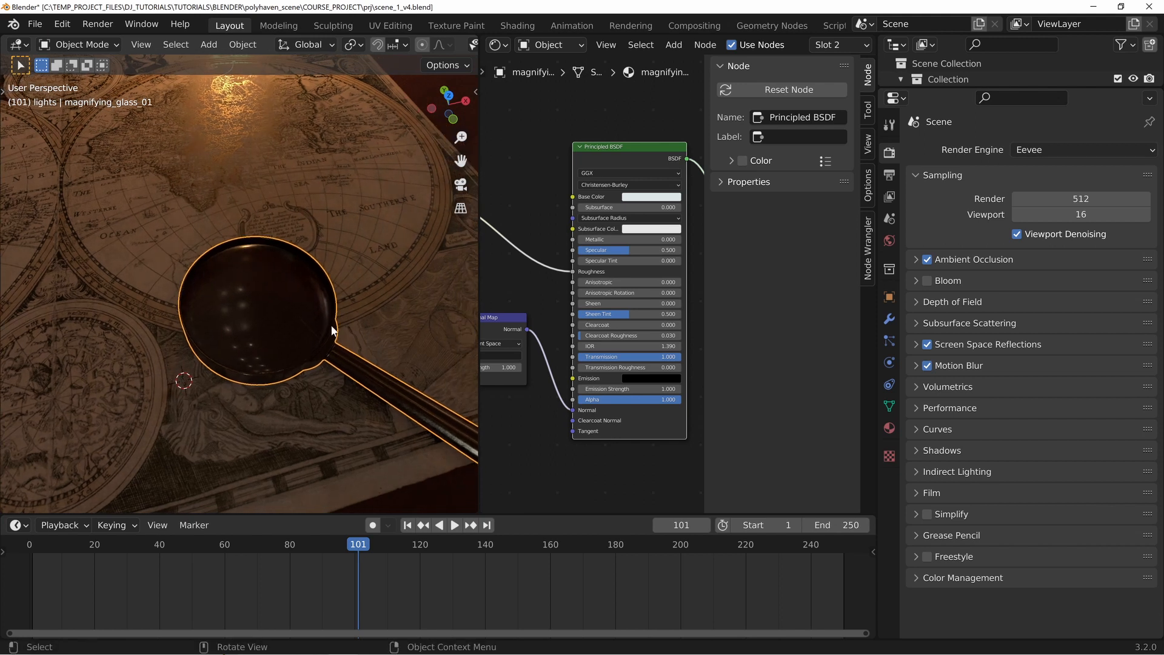
pyautogui.moveTo(297, 287); pyautogui.dragTo(227, 277, button='middle')
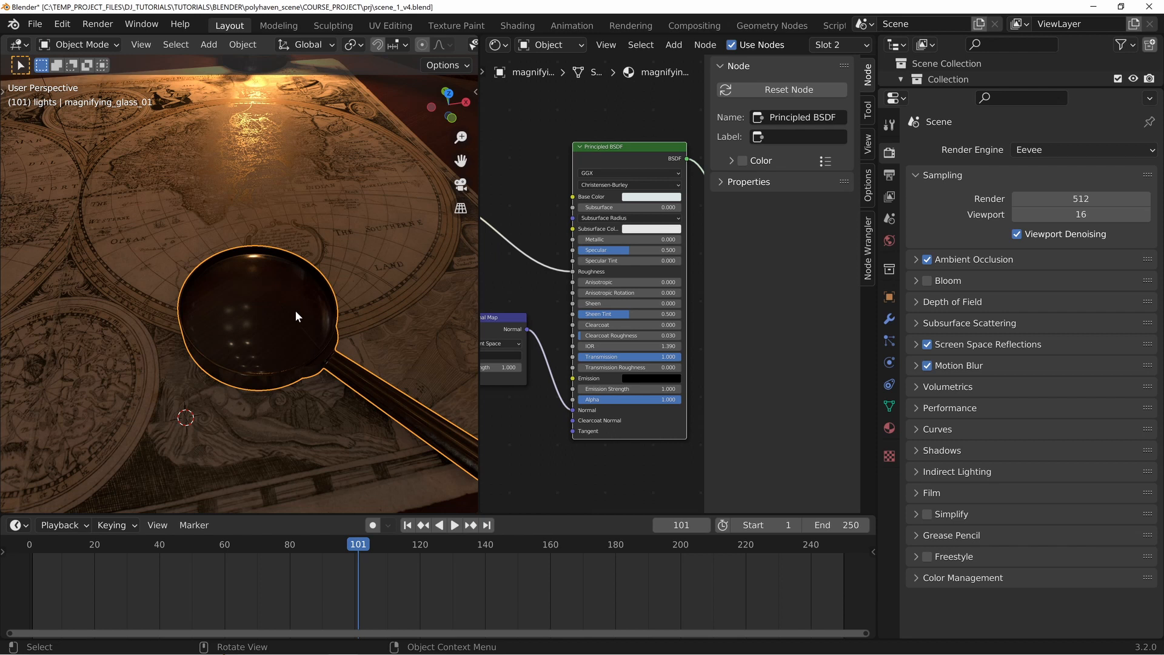
pyautogui.click(890, 428)
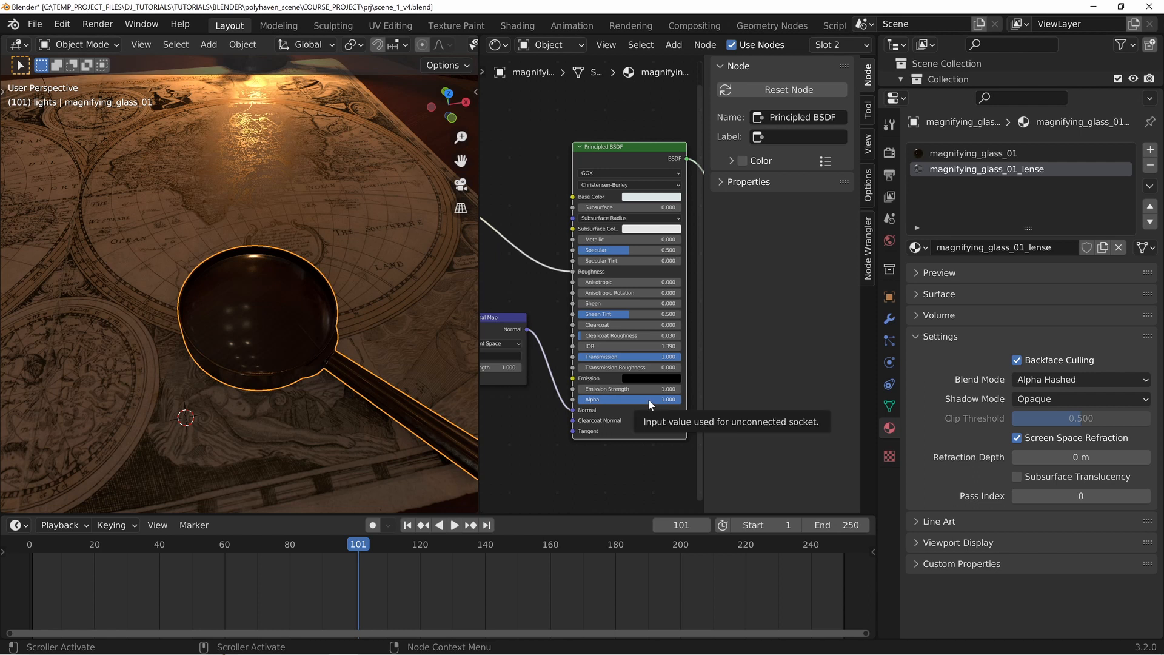
pyautogui.moveTo(649, 399); pyautogui.dragTo(615, 399)
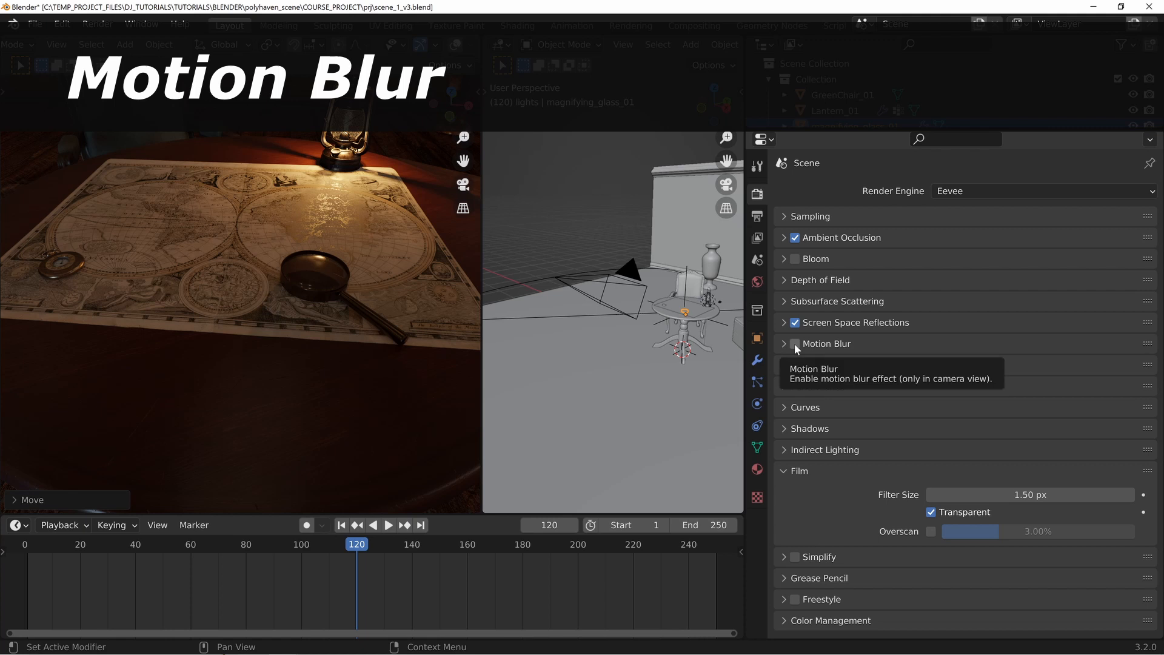
# Step: Enable Motion Blur in the Eevee render settings and expand its options
pyautogui.click(794, 343)
pyautogui.click(832, 344)
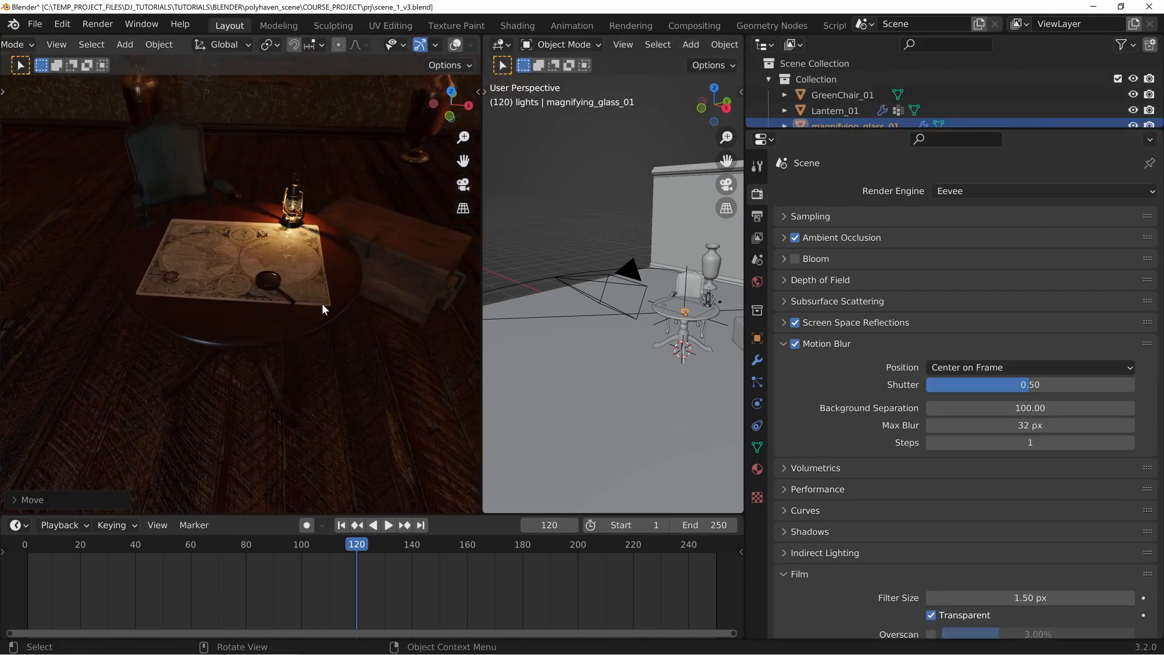
# Step: Go to frame 138 in the camera view and render the image
pyautogui.press('KP_0')
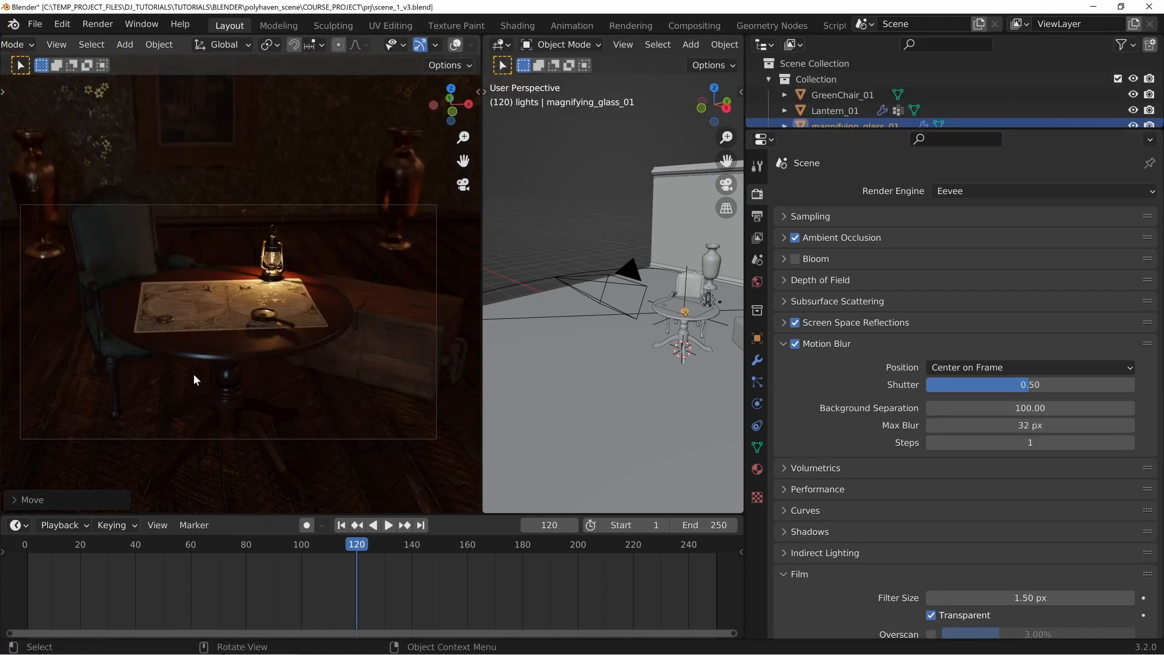
pyautogui.keyDown('shift'); pyautogui.moveTo(194, 373); pyautogui.dragTo(202, 368, button='middle'); pyautogui.keyUp('shift')
pyautogui.moveTo(354, 548); pyautogui.dragTo(405, 553)
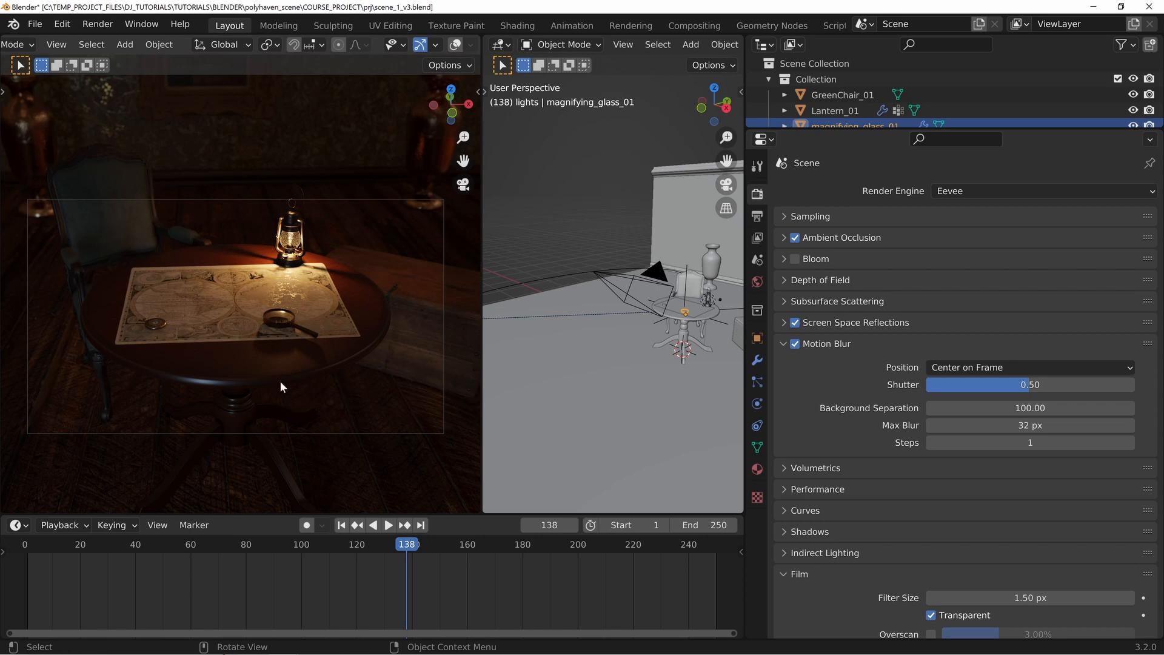
pyautogui.press('F12')
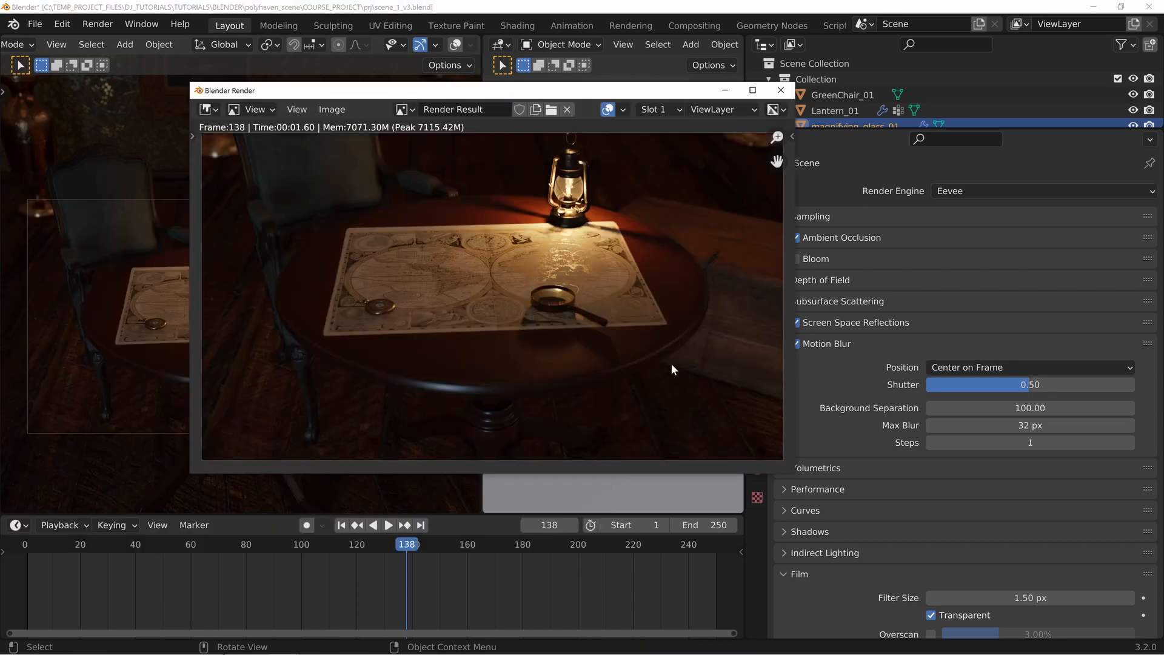
# Step: Enlarge the render window and examine the motion blur around the lantern and map
pyautogui.moveTo(794, 469); pyautogui.dragTo(931, 470)
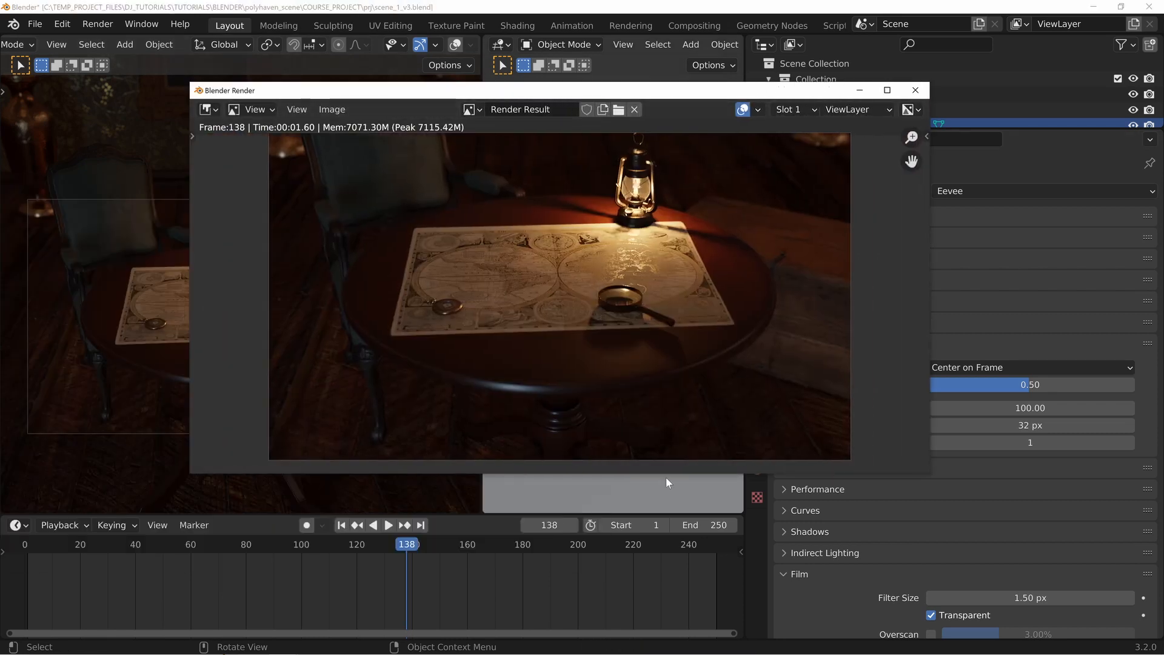
pyautogui.moveTo(661, 472); pyautogui.dragTo(676, 631)
pyautogui.scroll(3, 597, 464)
pyautogui.moveTo(647, 340); pyautogui.dragTo(659, 408, button='middle')
pyautogui.scroll(-3, 658, 403)
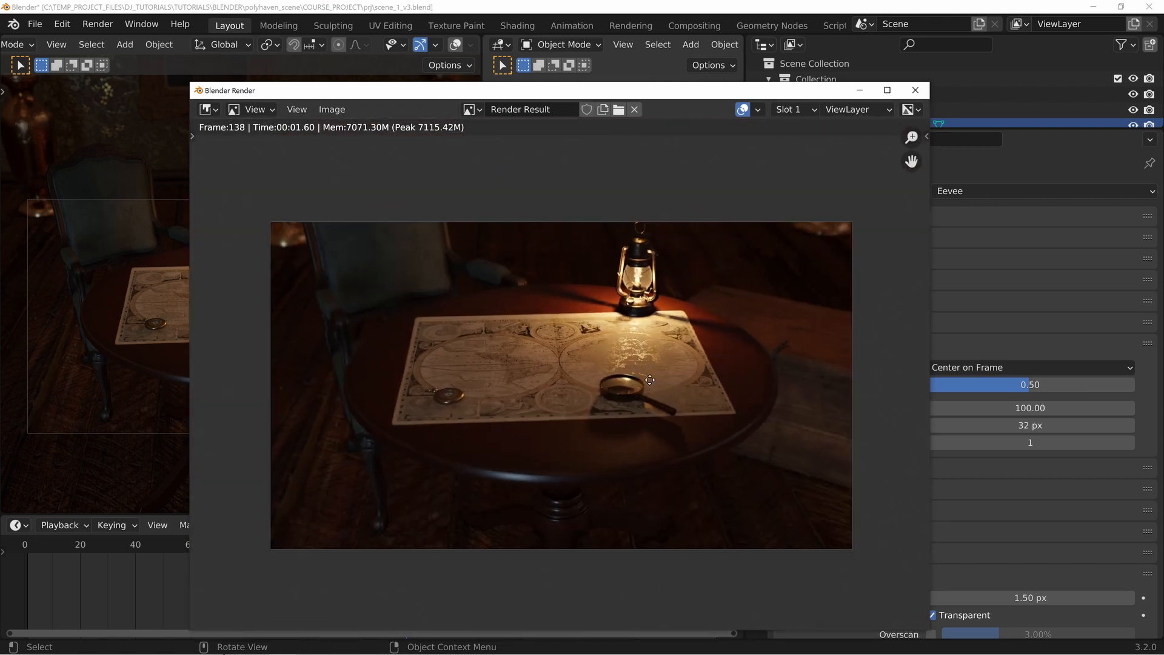
pyautogui.scroll(1, 650, 379)
pyautogui.moveTo(681, 328); pyautogui.dragTo(676, 335, button='middle')
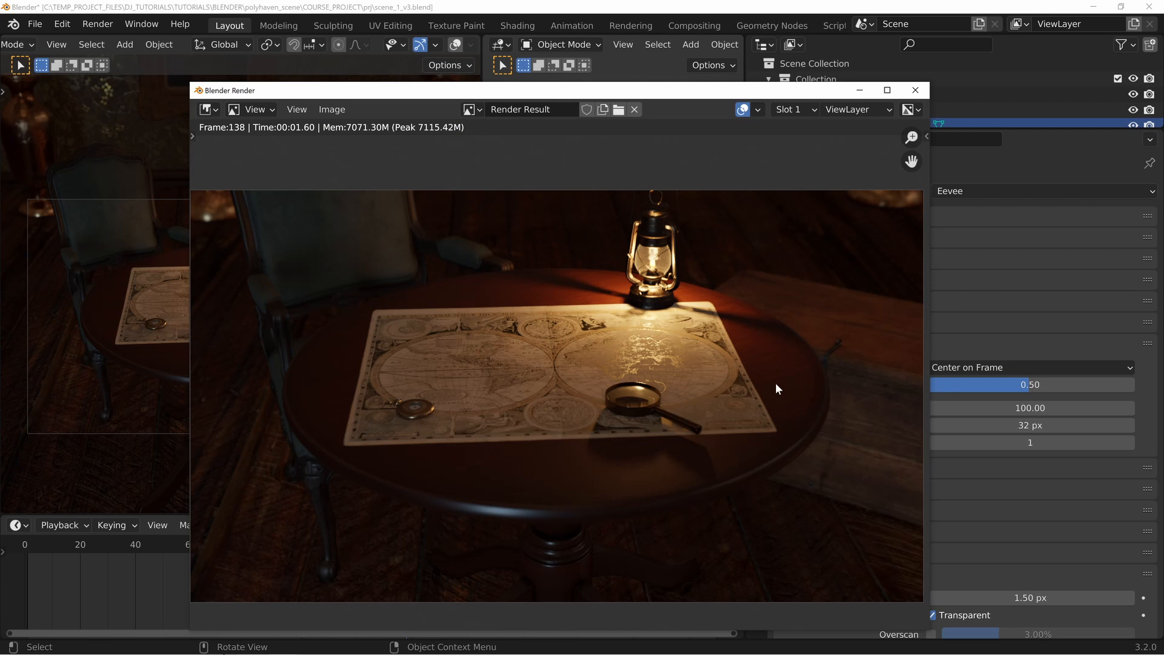
# Step: Switch the render result to Slot 2 for a comparison render
pyautogui.click(798, 115)
pyautogui.click(798, 141)
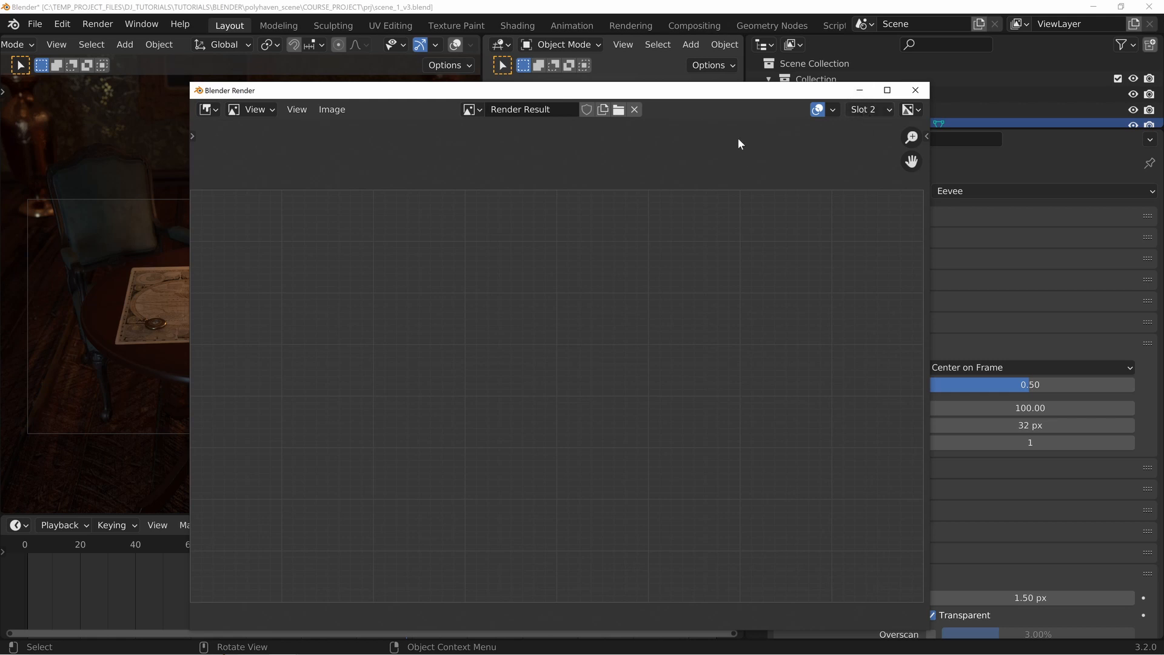
pyautogui.moveTo(540, 390); pyautogui.dragTo(617, 329, button='middle')
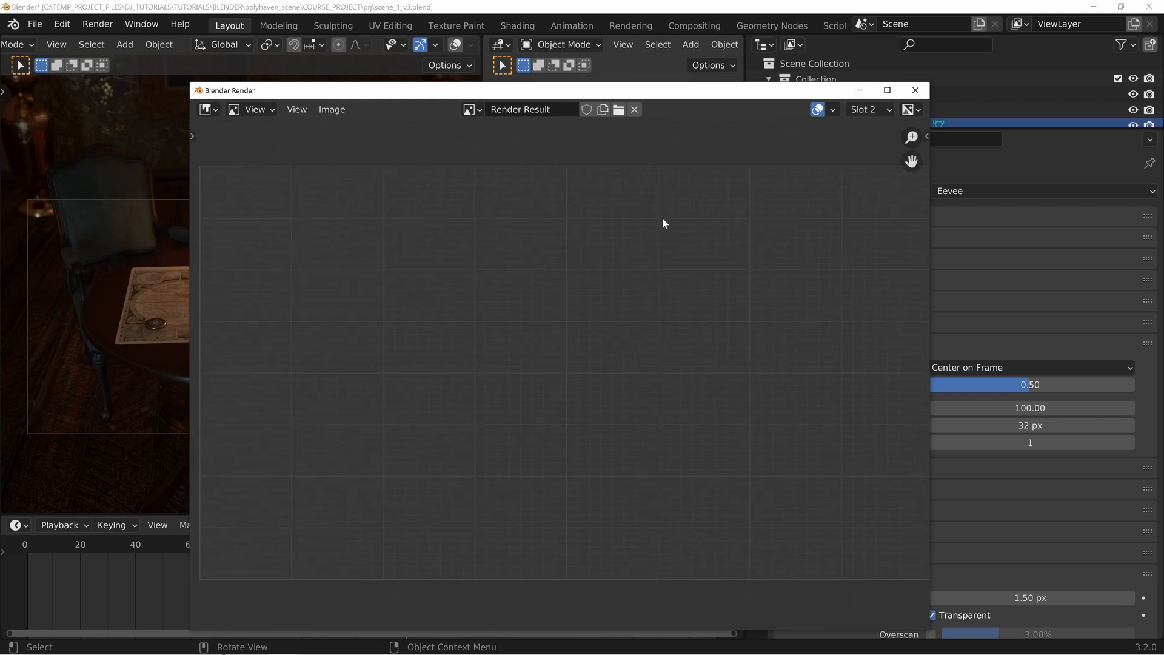
# Step: Set the motion blur Shutter to 2.00 and render frame 138 again
pyautogui.click(860, 91)
pyautogui.doubleClick(962, 385)
pyautogui.write('2')
pyautogui.press('Return')
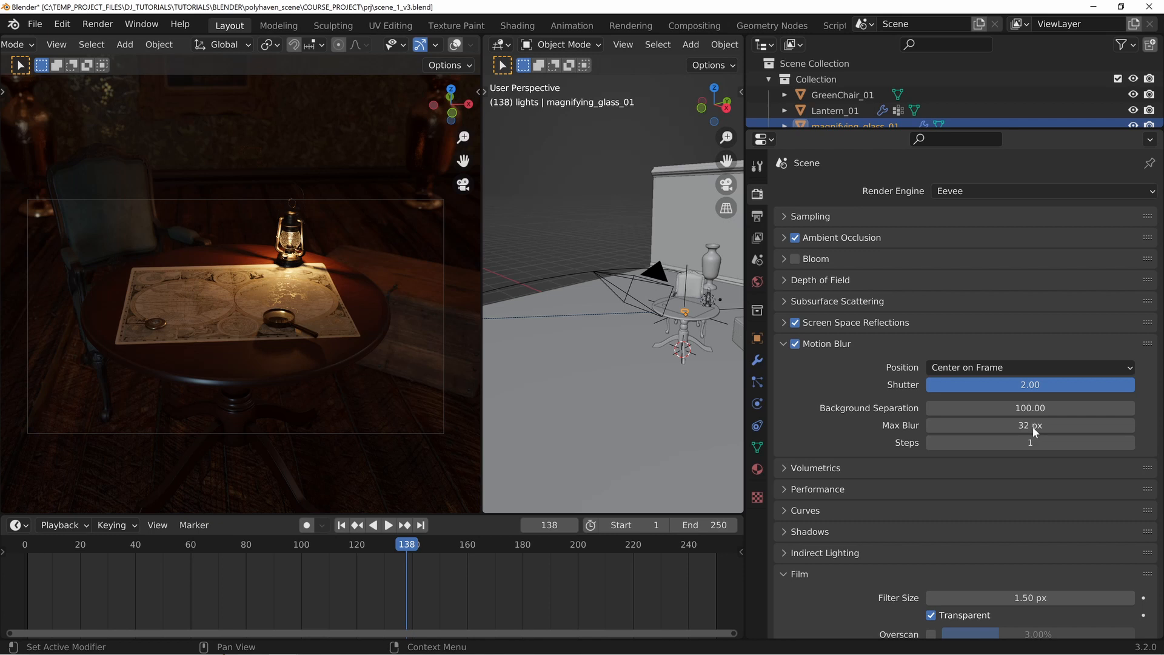
pyautogui.press('F12')
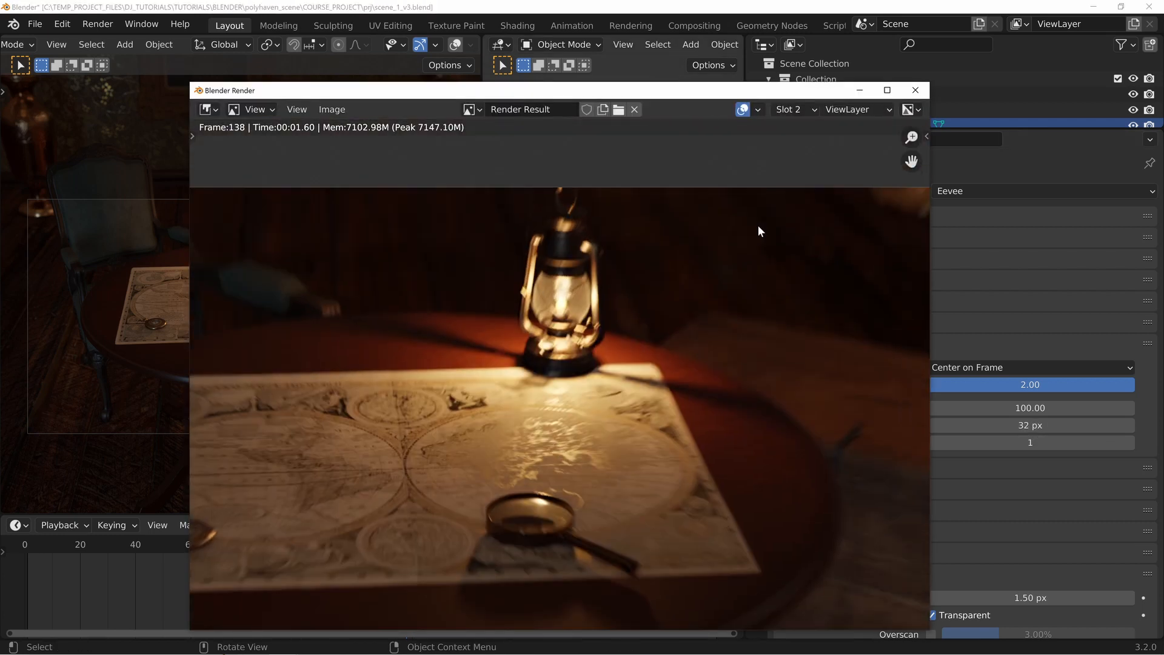
# Step: Compare the Slot 1 and Slot 2 renders across the table scene to judge the Shutter's effect on motion blur
pyautogui.moveTo(452, 417); pyautogui.dragTo(639, 366, button='middle')
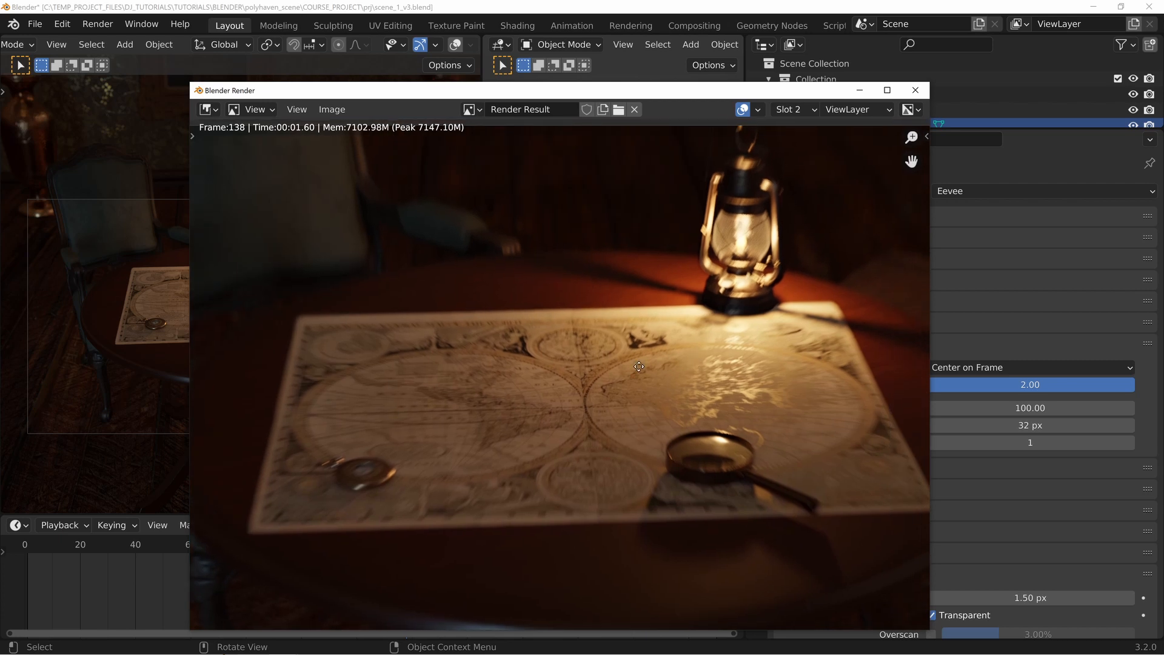
pyautogui.scroll(-3, 648, 355)
pyautogui.scroll(2, 638, 359)
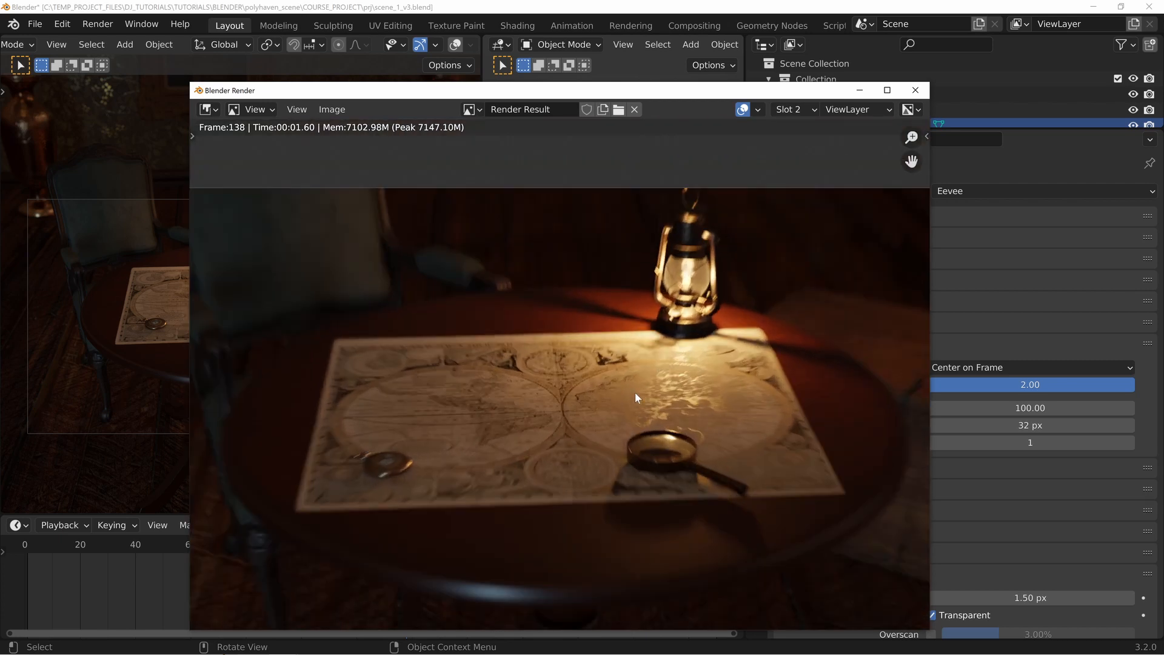
pyautogui.press('j')
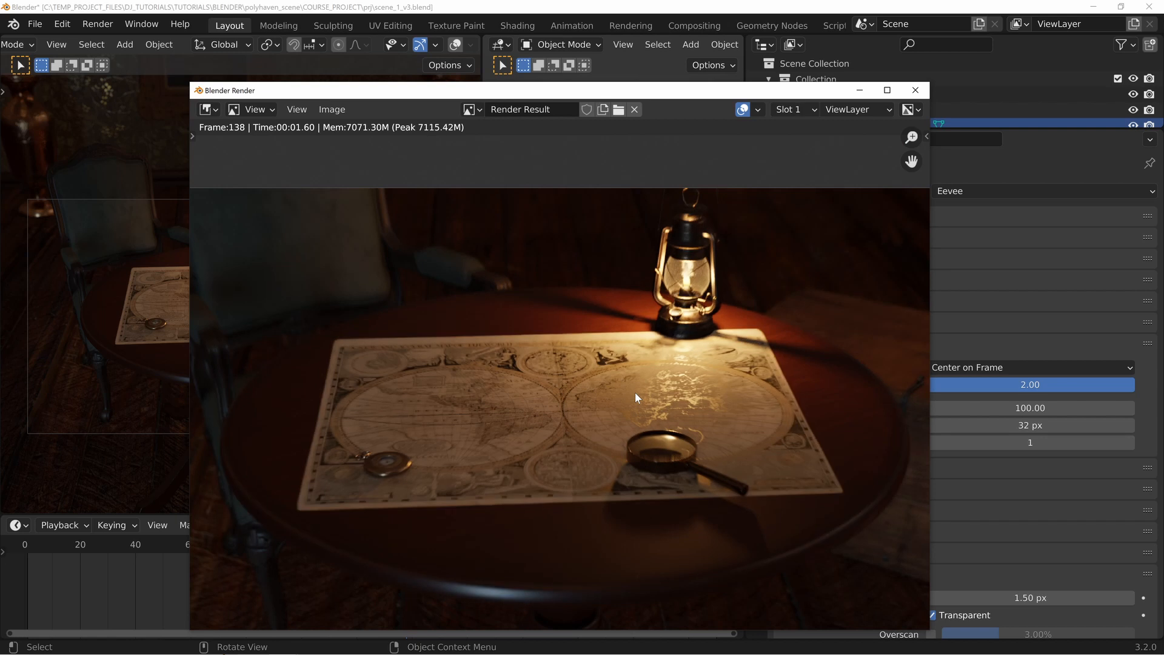
pyautogui.press('j')
pyautogui.press('j')
pyautogui.press('j')
pyautogui.press('j')
pyautogui.press('j')
pyautogui.press('j')
pyautogui.press('j')
pyautogui.press('j')
pyautogui.press('j')
pyautogui.press('j')
pyautogui.press('j')
pyautogui.press('j')
pyautogui.press('j')
pyautogui.press('j')
pyautogui.press('j')
pyautogui.press('j')
pyautogui.click(916, 90)
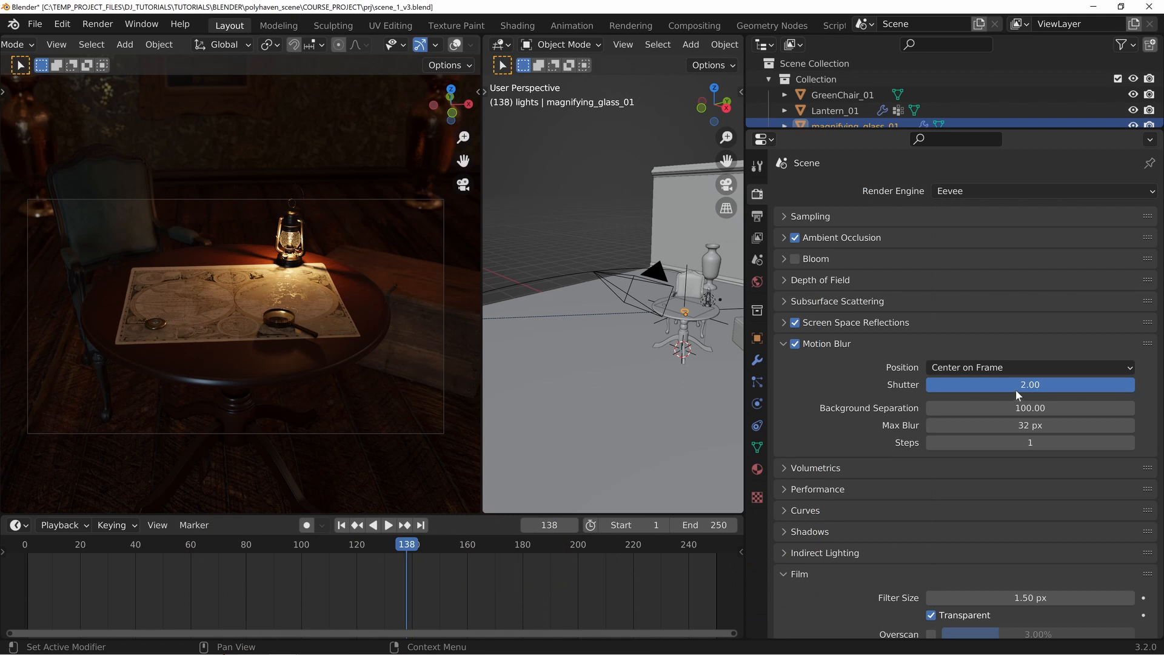
# Step: Set the motion blur Shutter to 1.00 and render frame 138 into Slot 2
pyautogui.click(1017, 391)
pyautogui.write('1')
pyautogui.press('Return')
pyautogui.moveTo(464, 651)
pyautogui.moveTo(285, 643)
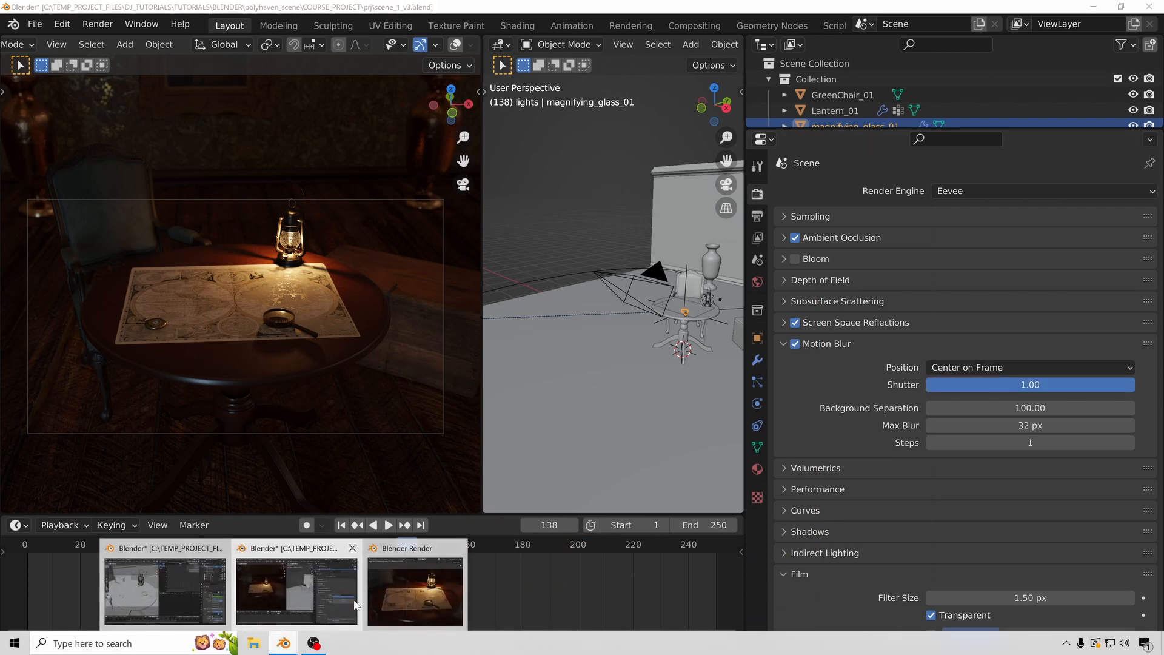
pyautogui.click(395, 592)
pyautogui.click(804, 111)
pyautogui.click(790, 143)
pyautogui.click(734, 8)
pyautogui.press('F11')
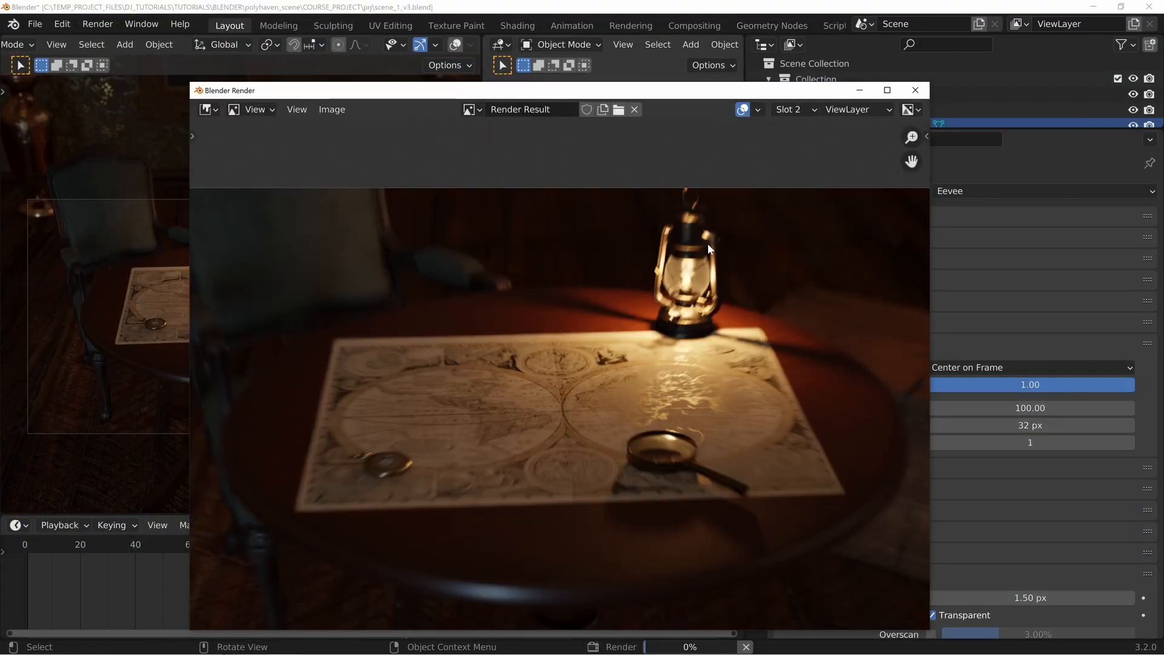
pyautogui.moveTo(703, 94); pyautogui.dragTo(648, 53)
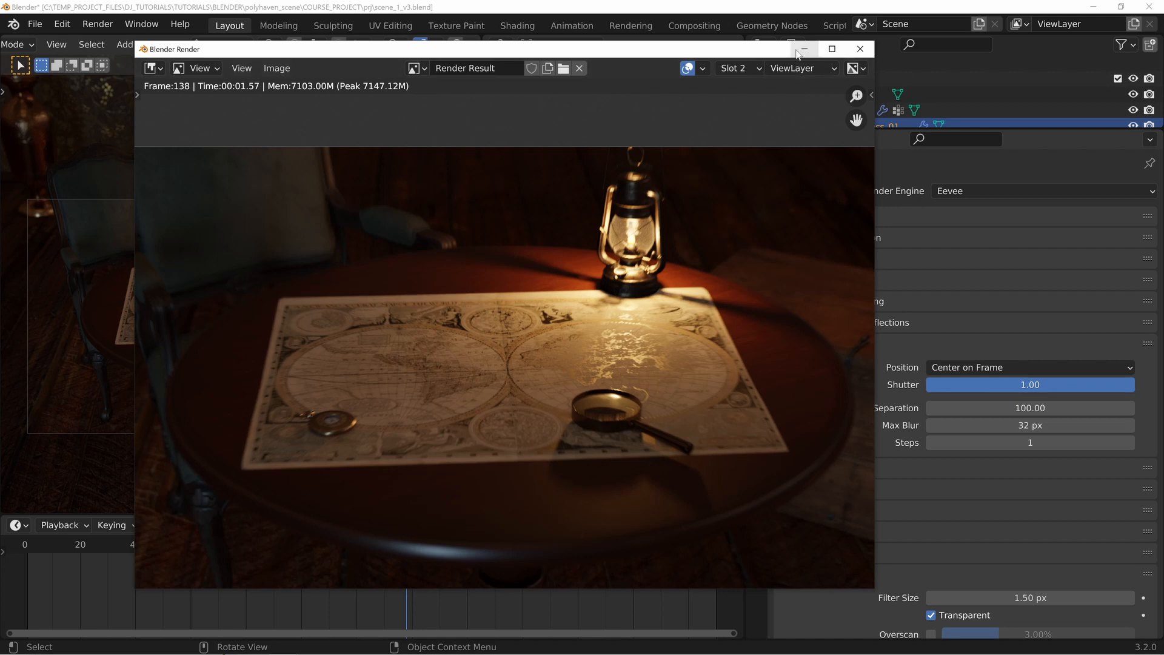
# Step: Switch the render result to Slot 1, then set the motion blur Steps to 15 and render frame 138
pyautogui.click(735, 68)
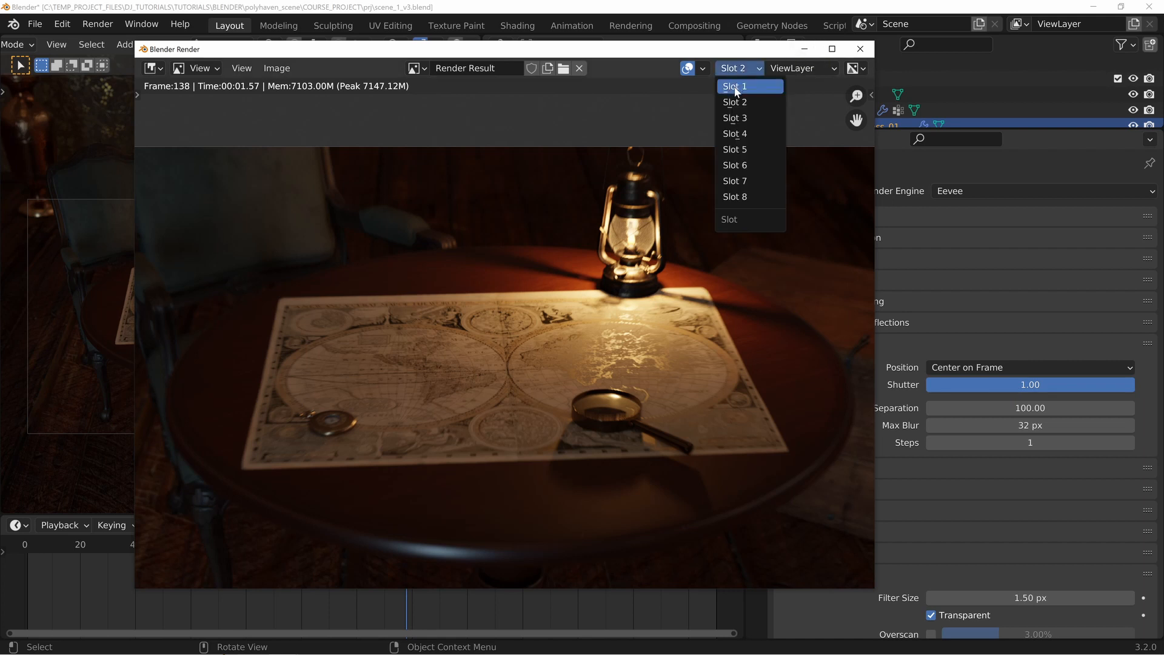
pyautogui.click(736, 87)
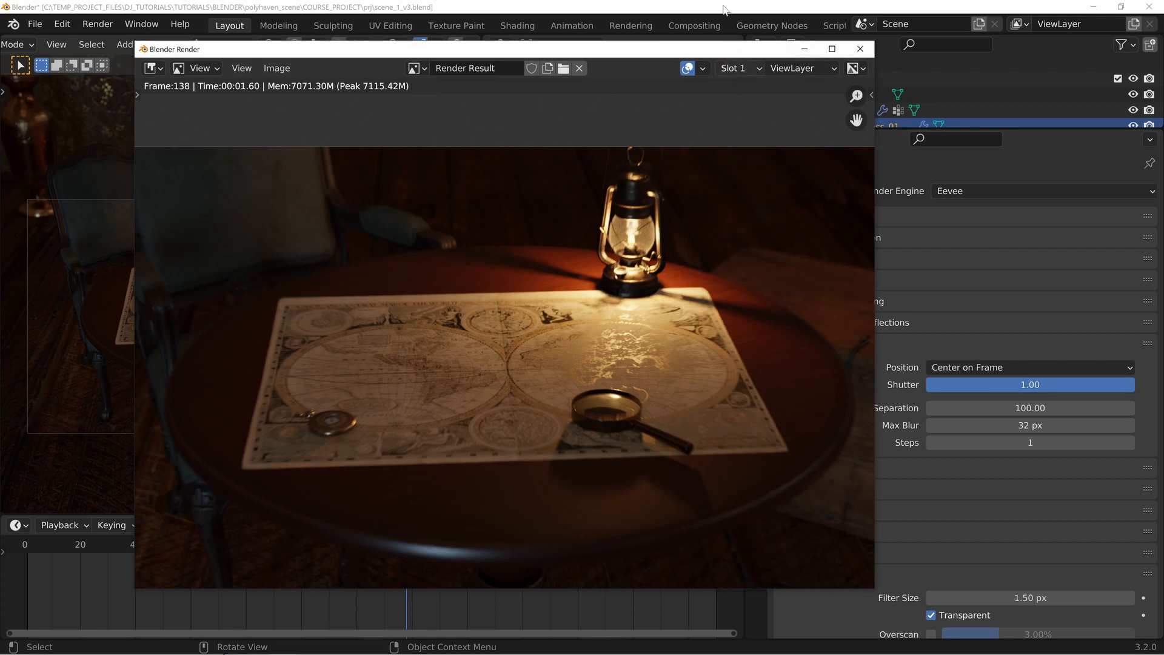
pyautogui.press('Escape')
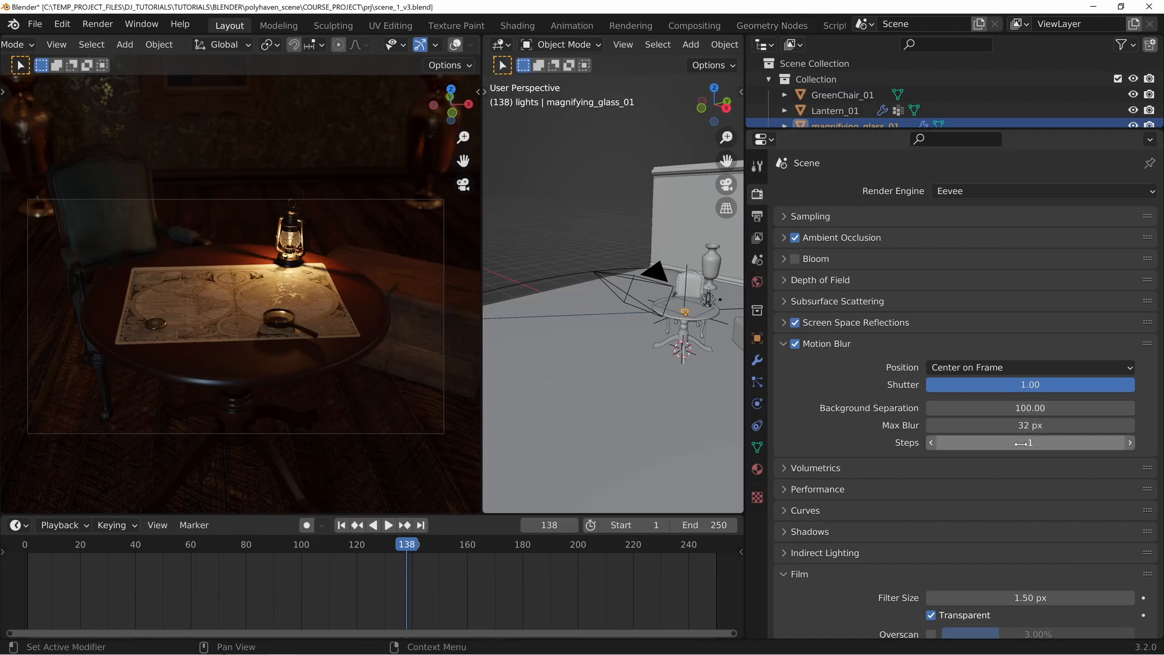
pyautogui.click(994, 443)
pyautogui.write('15')
pyautogui.press('Return')
pyautogui.press('F12')
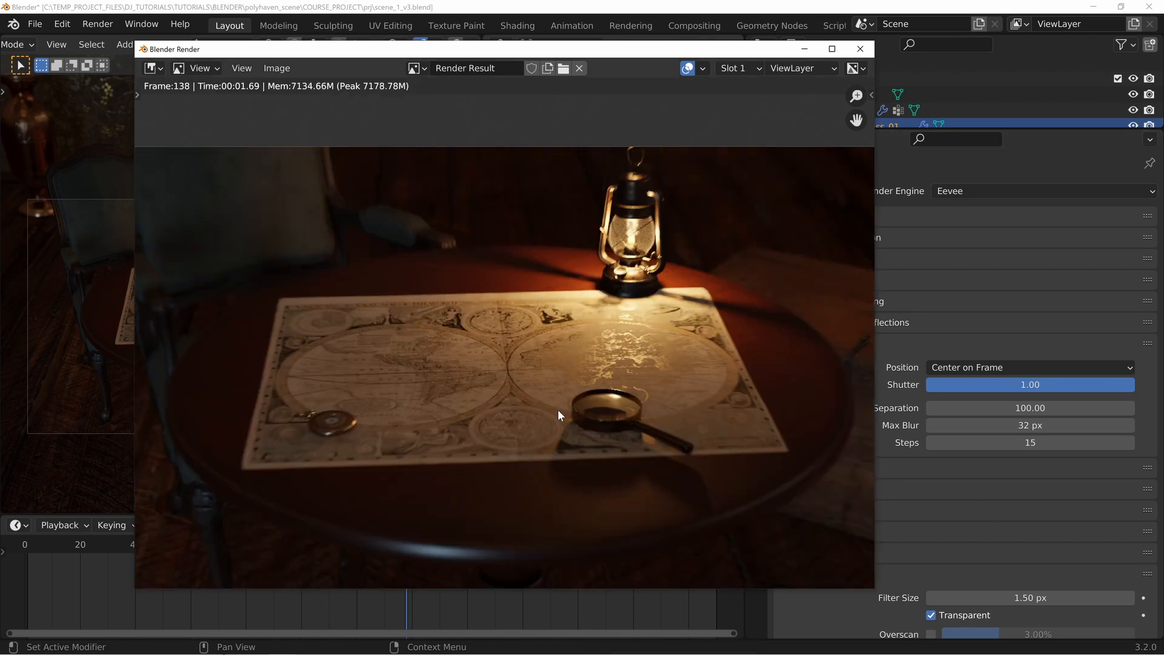
# Step: Compare the Slot 1 and Slot 2 renders close up around the lantern for the effect of the motion blur Steps
pyautogui.scroll(3, 590, 397)
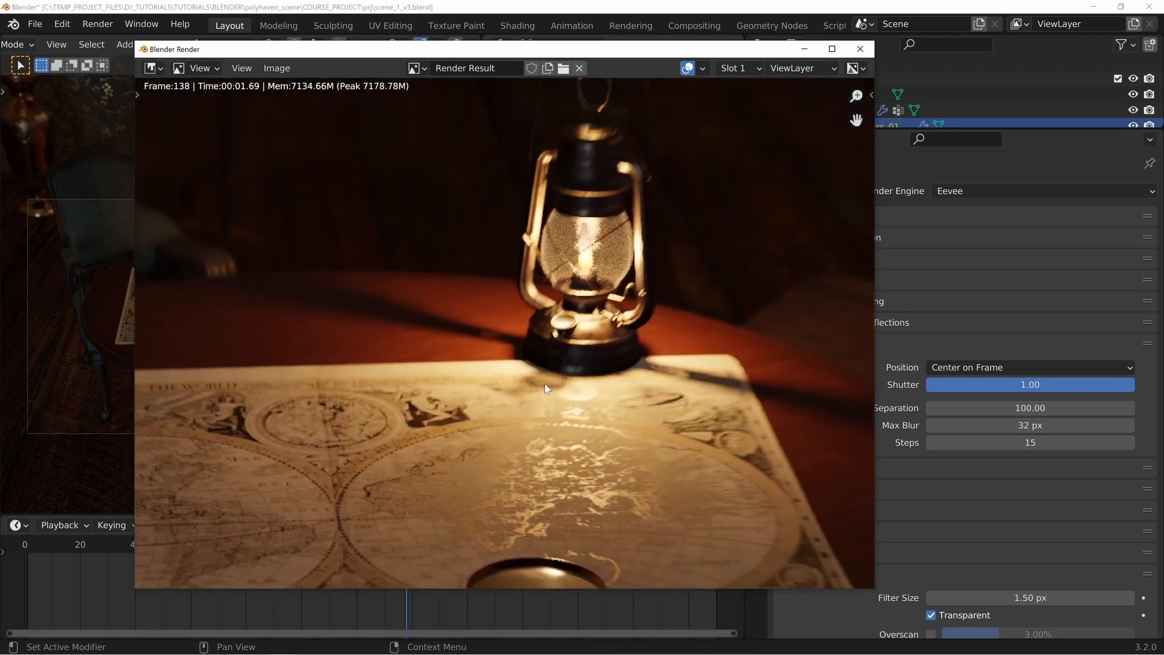
pyautogui.press('j')
pyautogui.press('j')
pyautogui.press('j')
pyautogui.press('j')
pyautogui.press('j')
pyautogui.press('j')
pyautogui.press('j')
pyautogui.press('j')
pyautogui.press('j')
pyautogui.press('j')
pyautogui.press('j')
pyautogui.press('j')
pyautogui.press('j')
pyautogui.press('j')
pyautogui.press('j')
pyautogui.press('j')
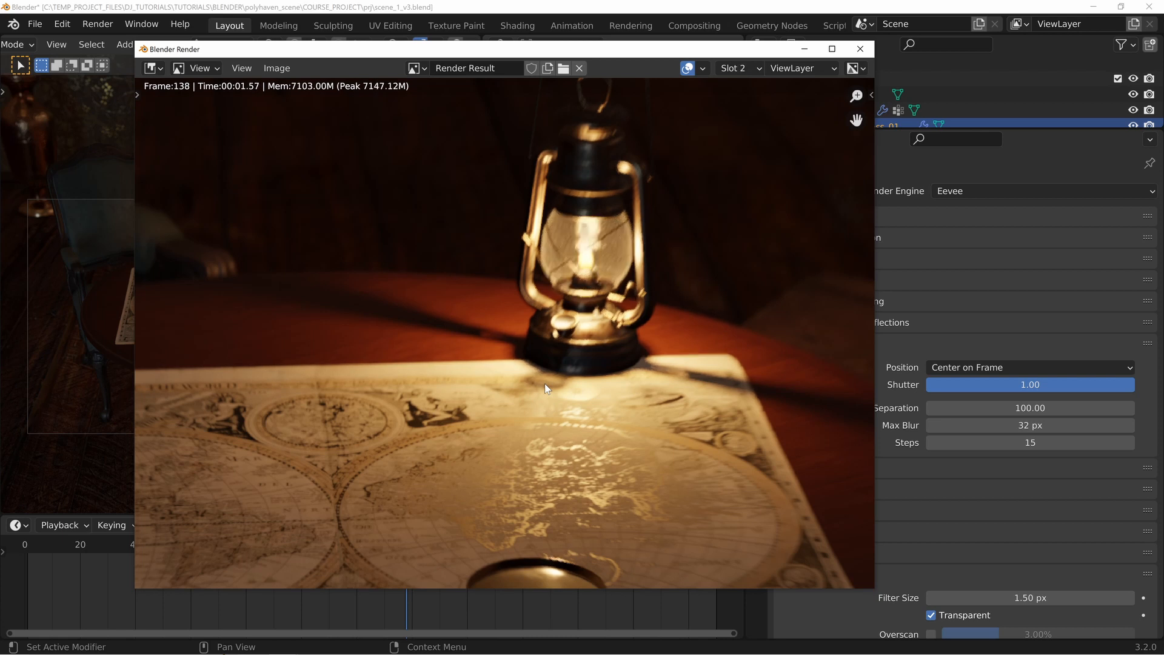
pyautogui.press('Escape')
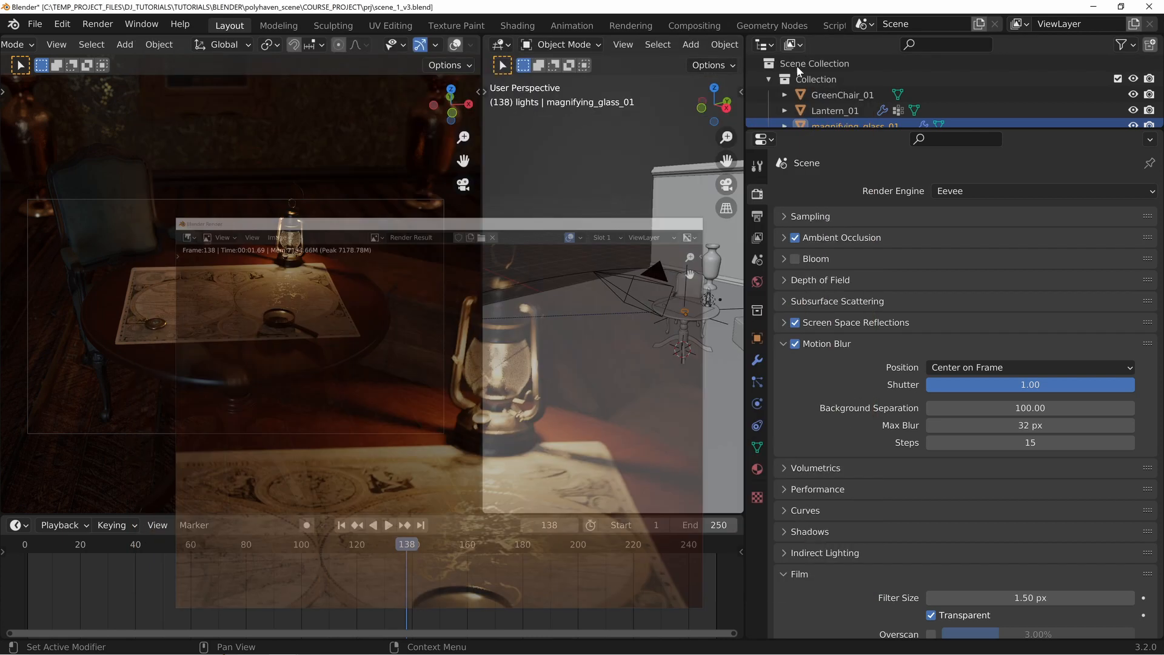
# Step: Set the Render samples to 256 and render frame 138 again
pyautogui.click(812, 217)
pyautogui.doubleClick(1041, 240)
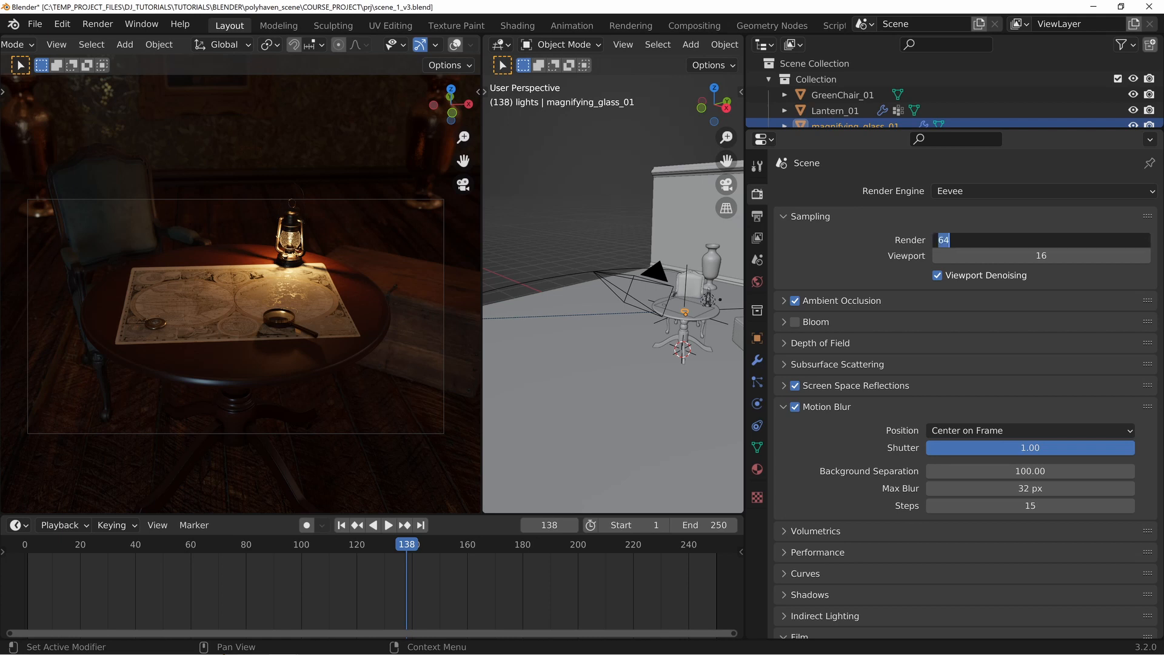
pyautogui.write('256')
pyautogui.press('Return')
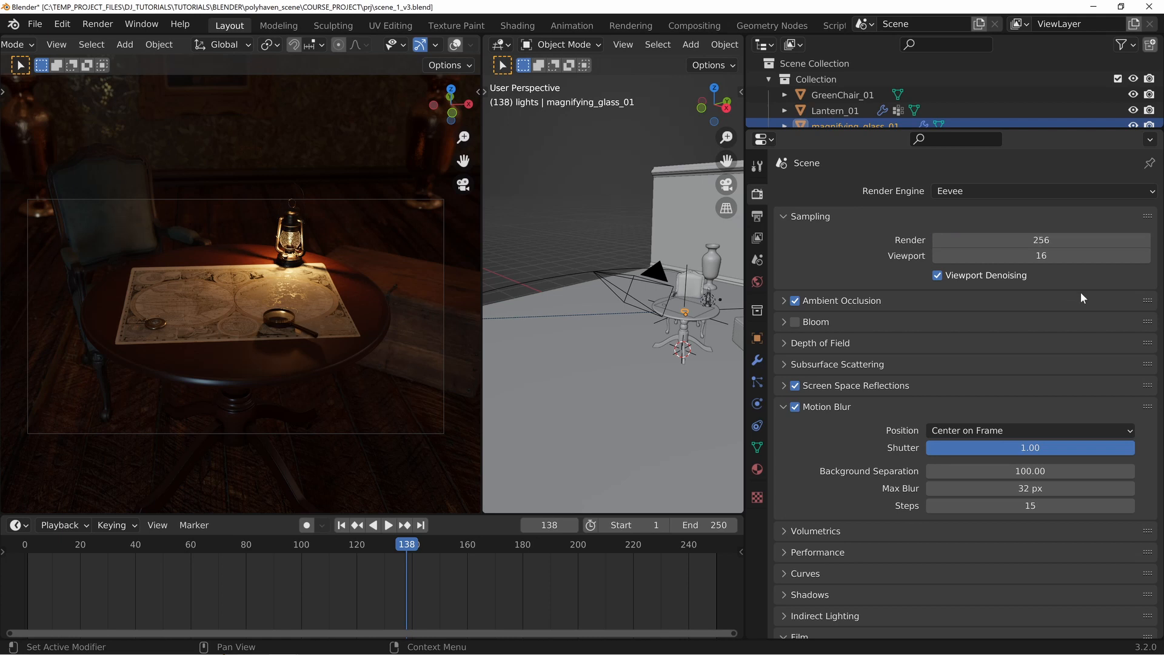
pyautogui.press('F12')
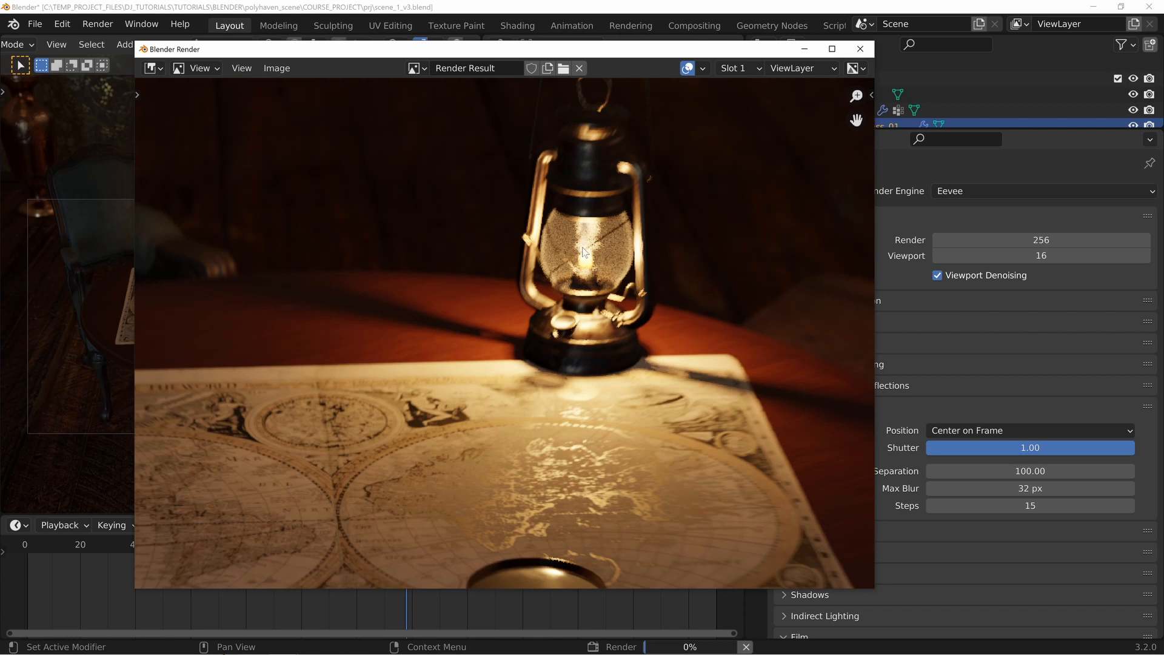
# Step: Examine the lantern glass in the 256-sample render and compare it with the Slot 2 render
pyautogui.scroll(5, 537, 287)
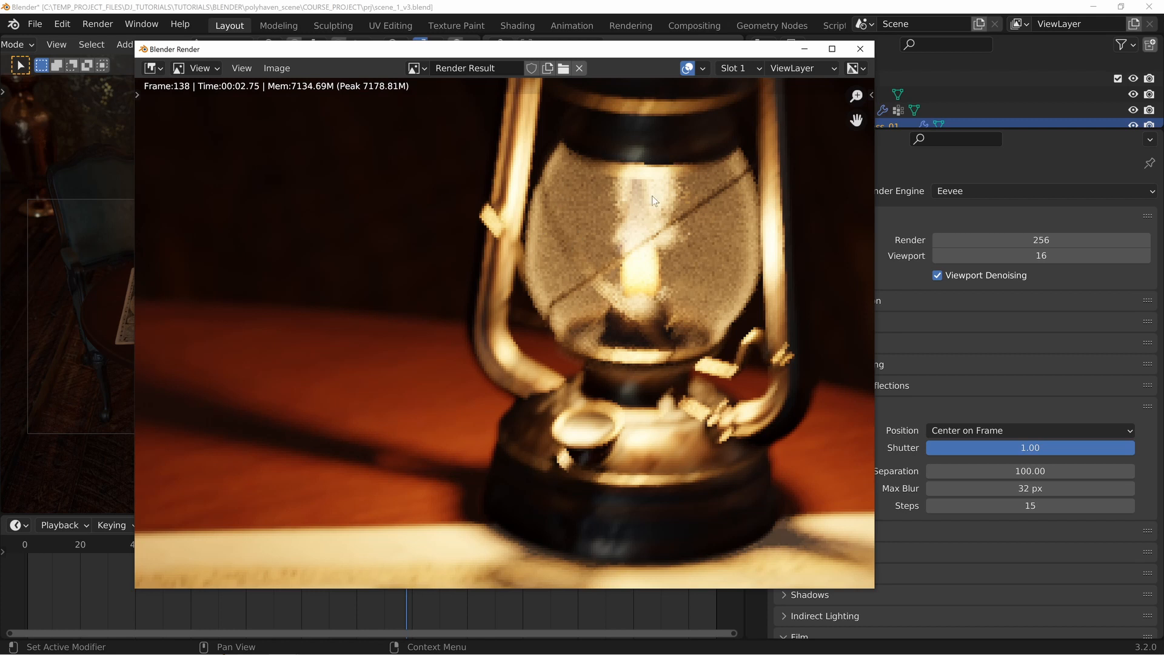
pyautogui.scroll(-4, 619, 285)
pyautogui.moveTo(563, 348); pyautogui.dragTo(580, 325, button='middle')
pyautogui.press('j')
pyautogui.press('j')
pyautogui.press('j')
pyautogui.press('j')
pyautogui.press('j')
pyautogui.press('j')
pyautogui.press('j')
pyautogui.press('j')
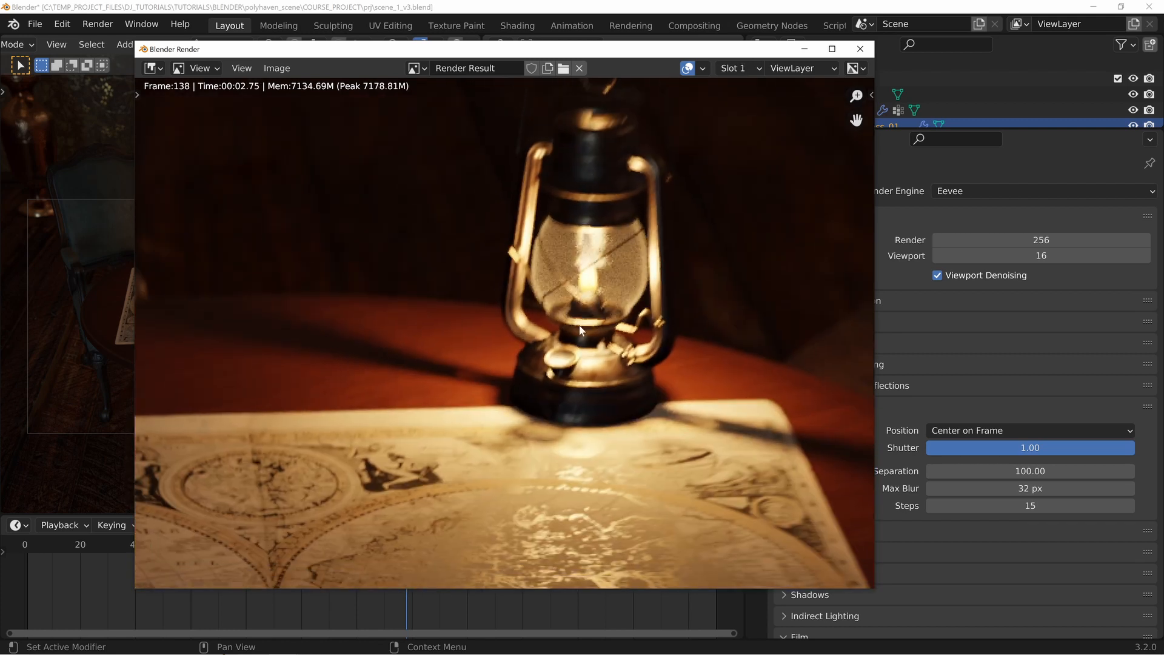
pyautogui.press('j')
pyautogui.press('j')
pyautogui.press('j')
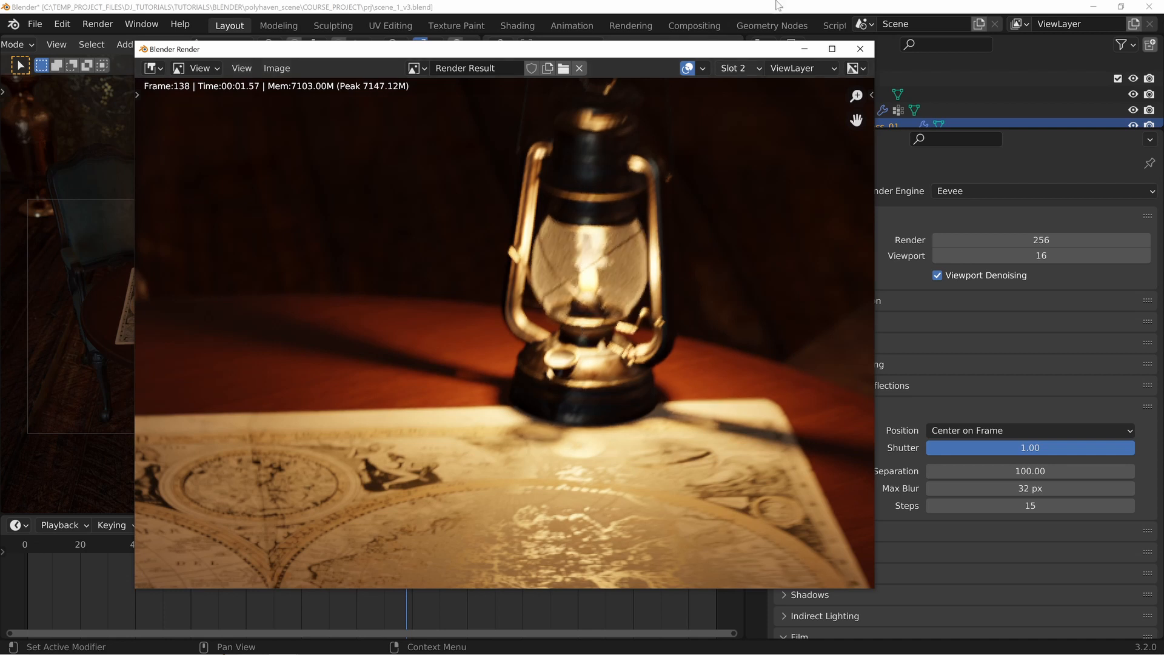
# Step: Set the motion blur Steps to 30 and render frame 138 into Slot 1
pyautogui.click(779, 6)
pyautogui.click(1030, 505)
pyautogui.write('30')
pyautogui.press('Return')
pyautogui.moveTo(281, 648)
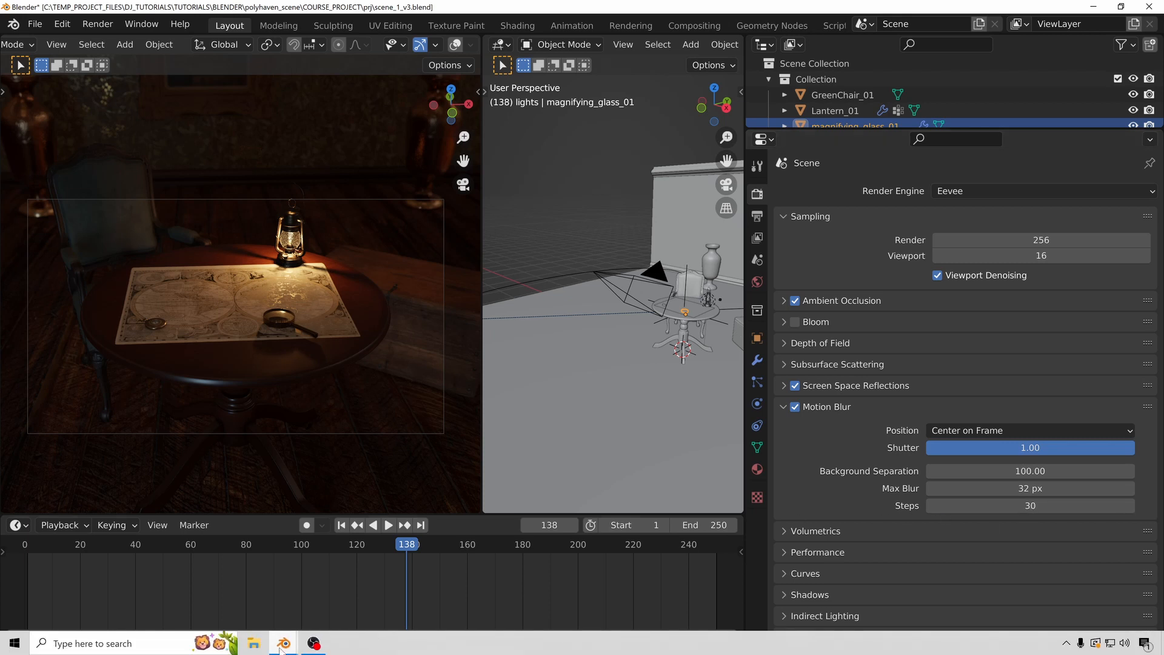
pyautogui.click(442, 573)
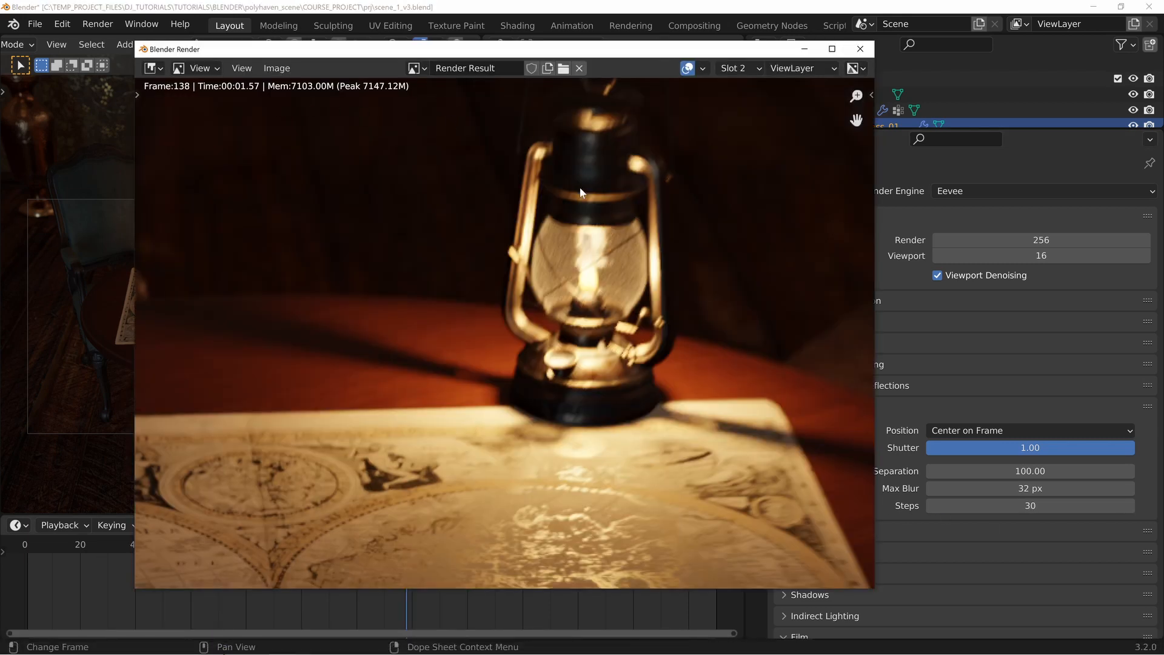
pyautogui.press('j')
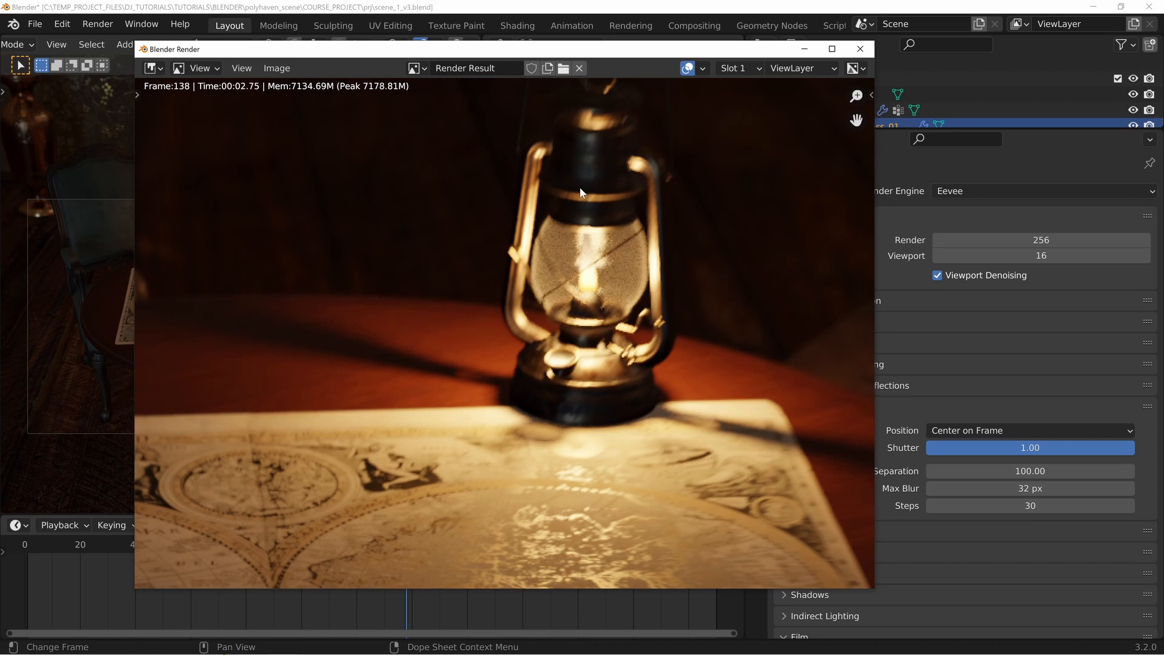
pyautogui.press('F12')
# Step: Compare the 30-step motion blur render with Slot 2, and examine the whole table scene
pyautogui.press('j')
pyautogui.press('j')
pyautogui.press('j')
pyautogui.press('j')
pyautogui.press('j')
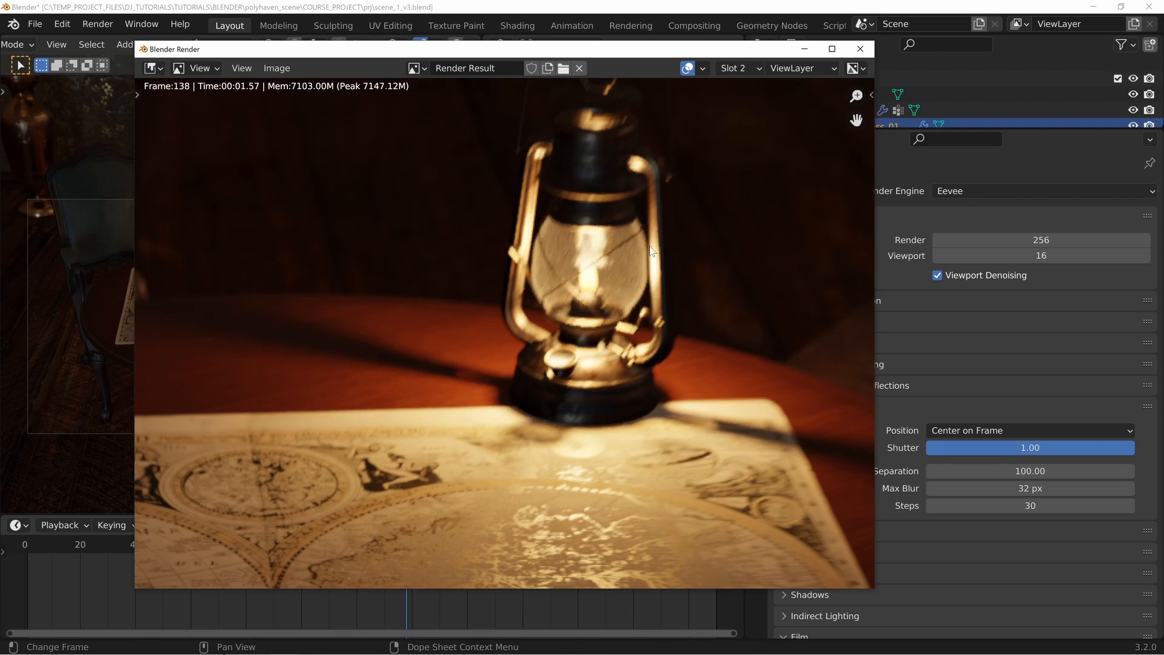
pyautogui.press('j')
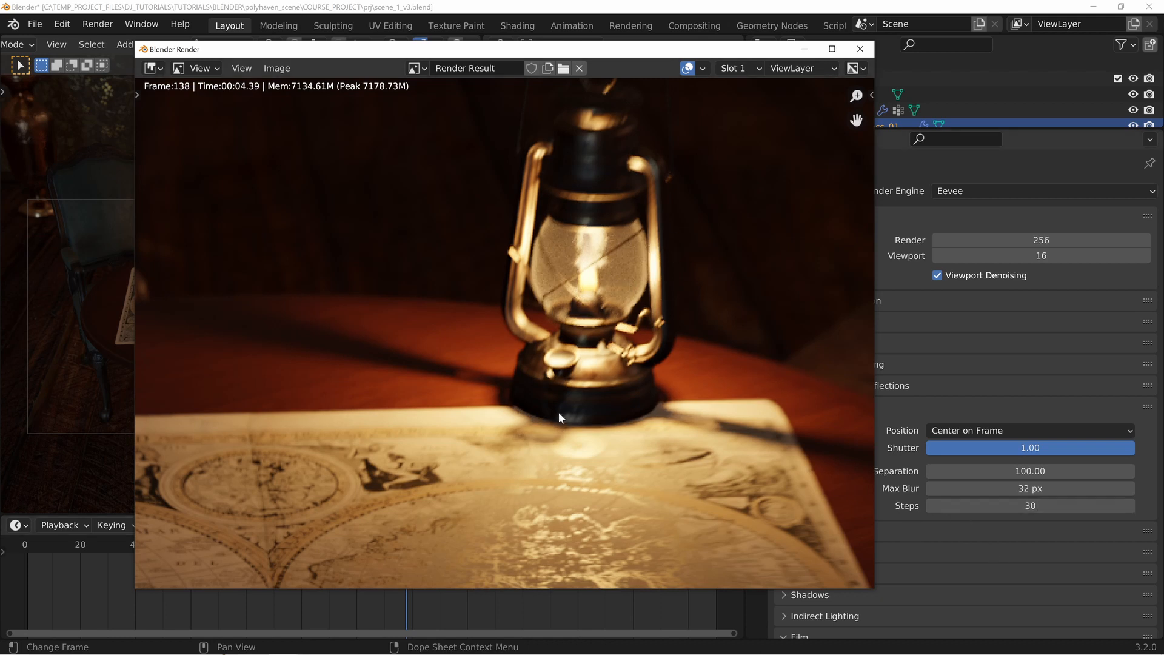
pyautogui.scroll(-6, 562, 413)
pyautogui.moveTo(427, 406); pyautogui.dragTo(495, 380, button='middle')
pyautogui.scroll(1, 628, 308)
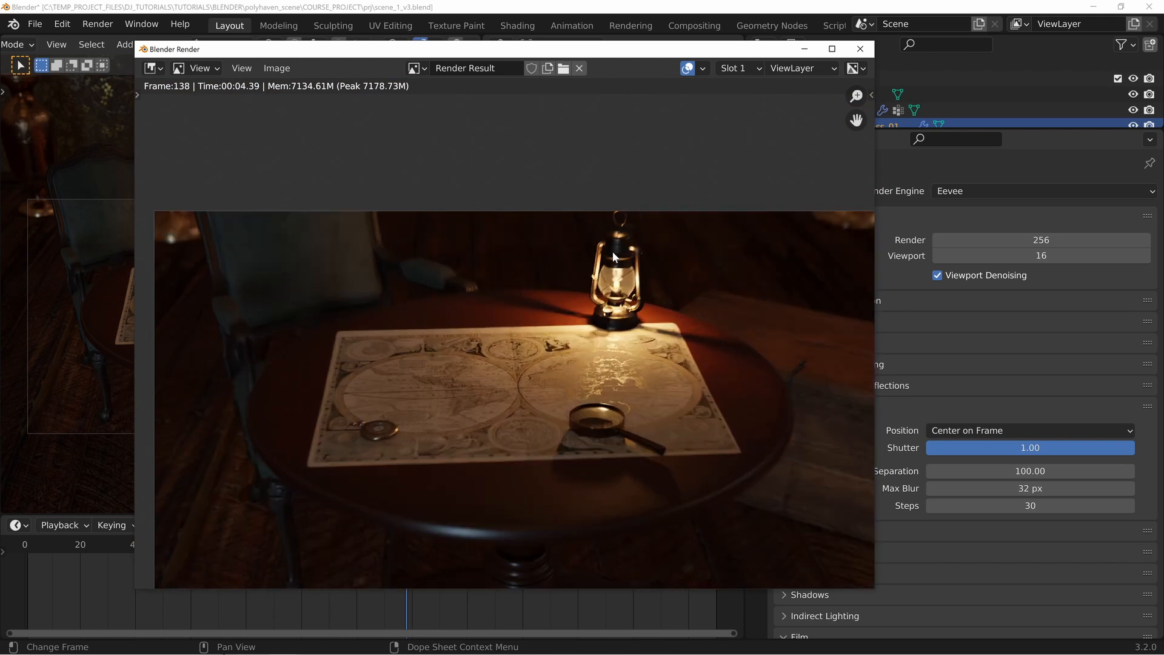
pyautogui.moveTo(648, 345); pyautogui.dragTo(613, 357, button='middle')
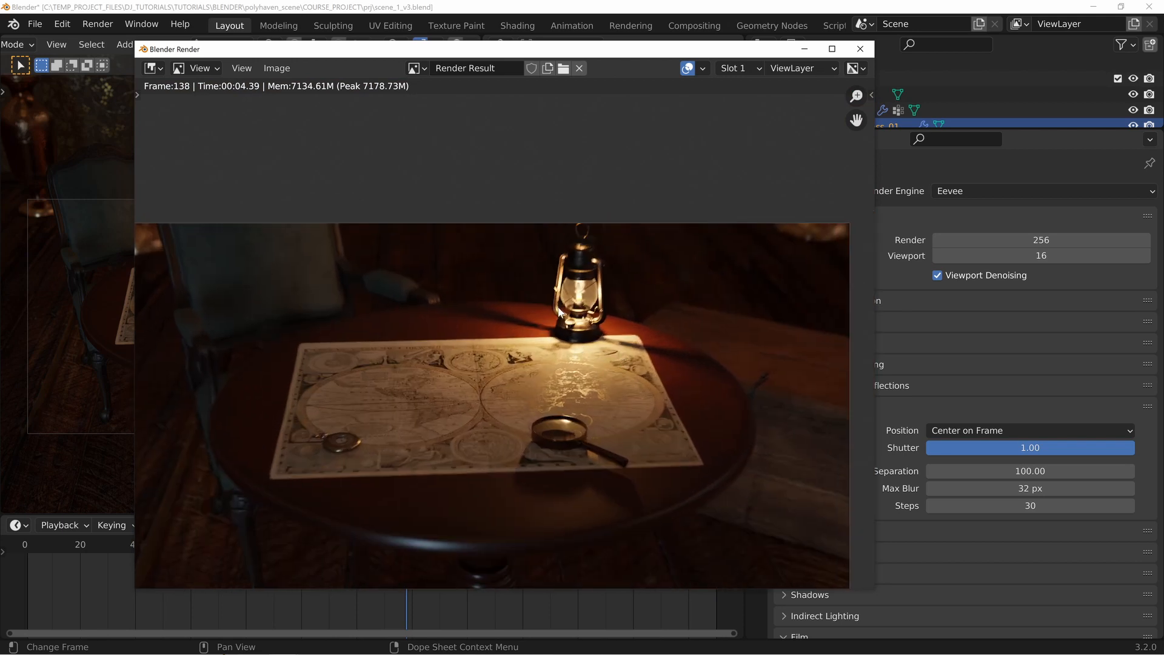
pyautogui.press('Escape')
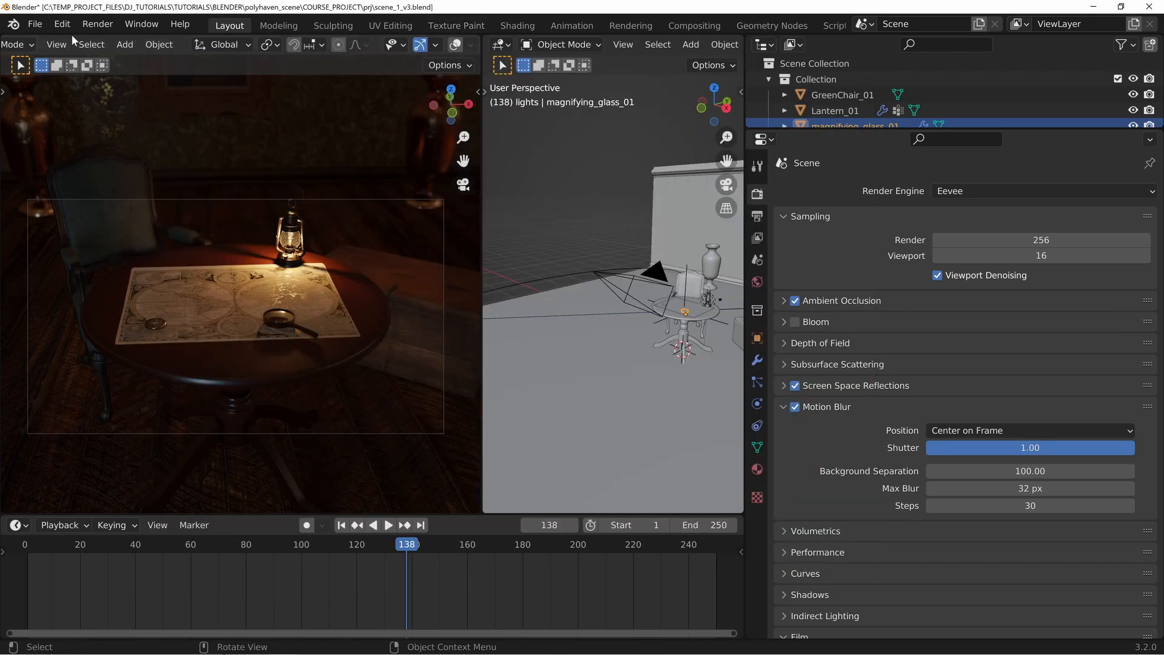
# Step: Collapse the Motion Blur settings and enable High Quality Normals in the Performance settings
pyautogui.scroll(-1, 851, 449)
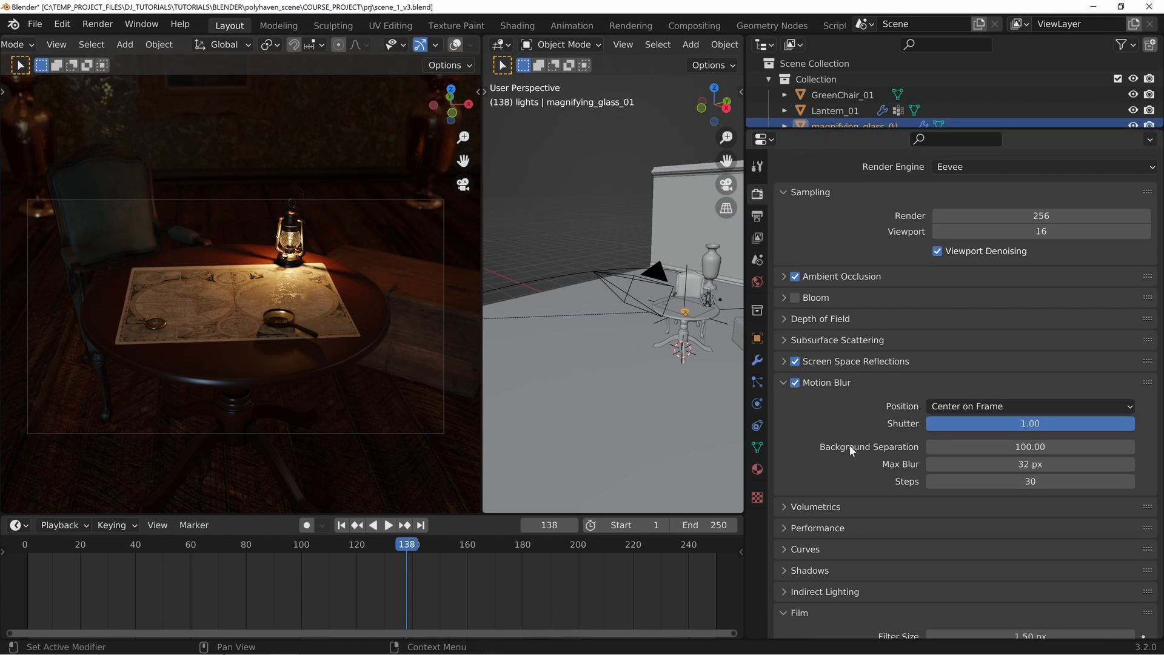
pyautogui.click(782, 384)
pyautogui.scroll(-1, 873, 410)
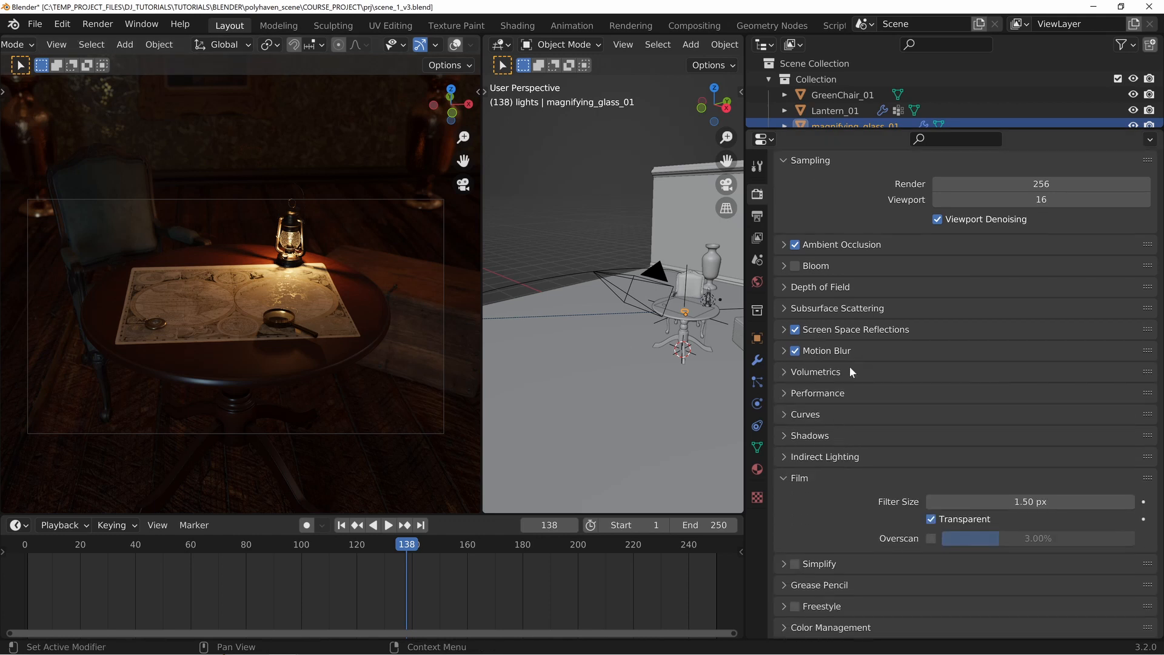
pyautogui.click(789, 394)
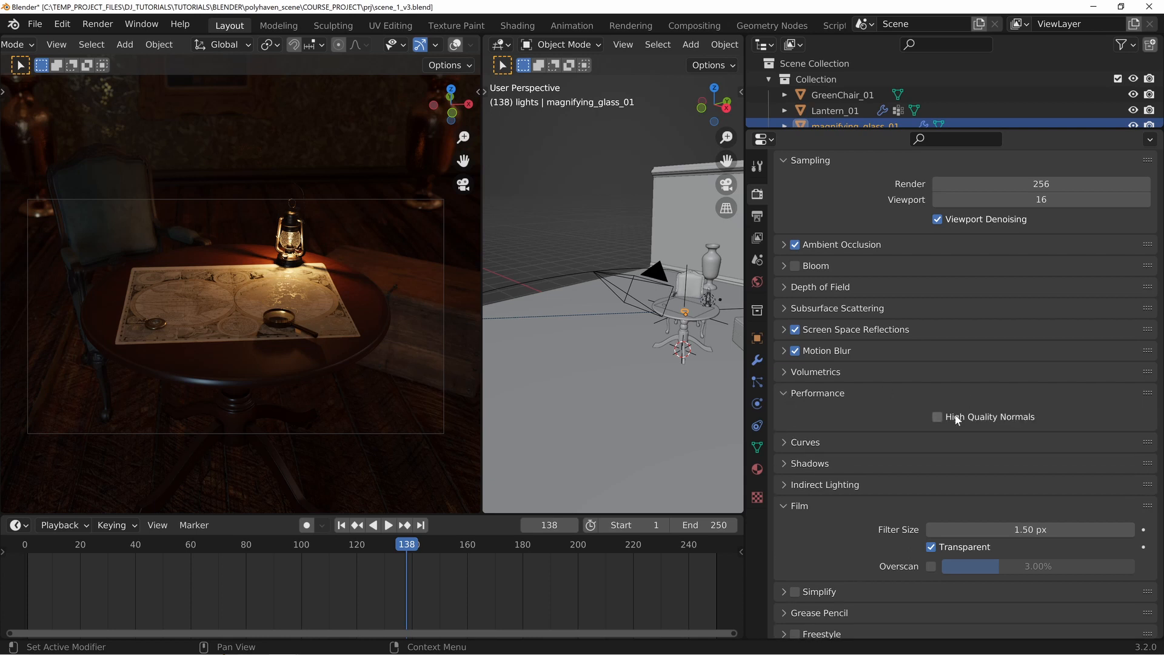
pyautogui.click(938, 416)
pyautogui.click(843, 391)
# Step: Disable Volumetric Lighting in the Volumetrics settings
pyautogui.click(820, 376)
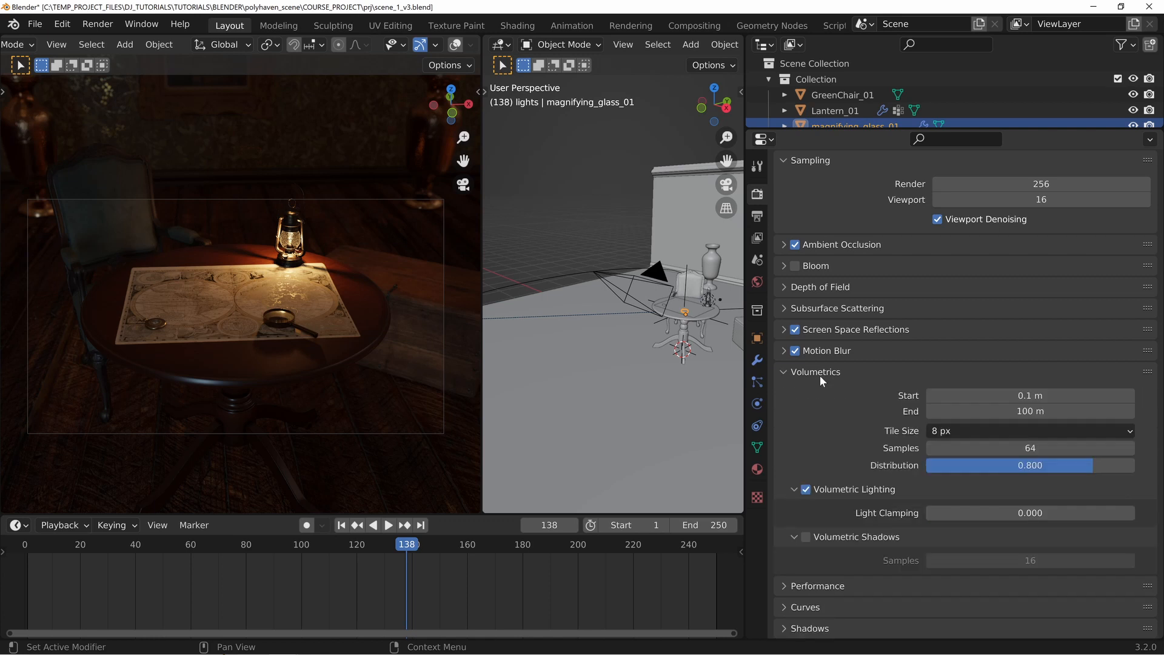
pyautogui.click(806, 490)
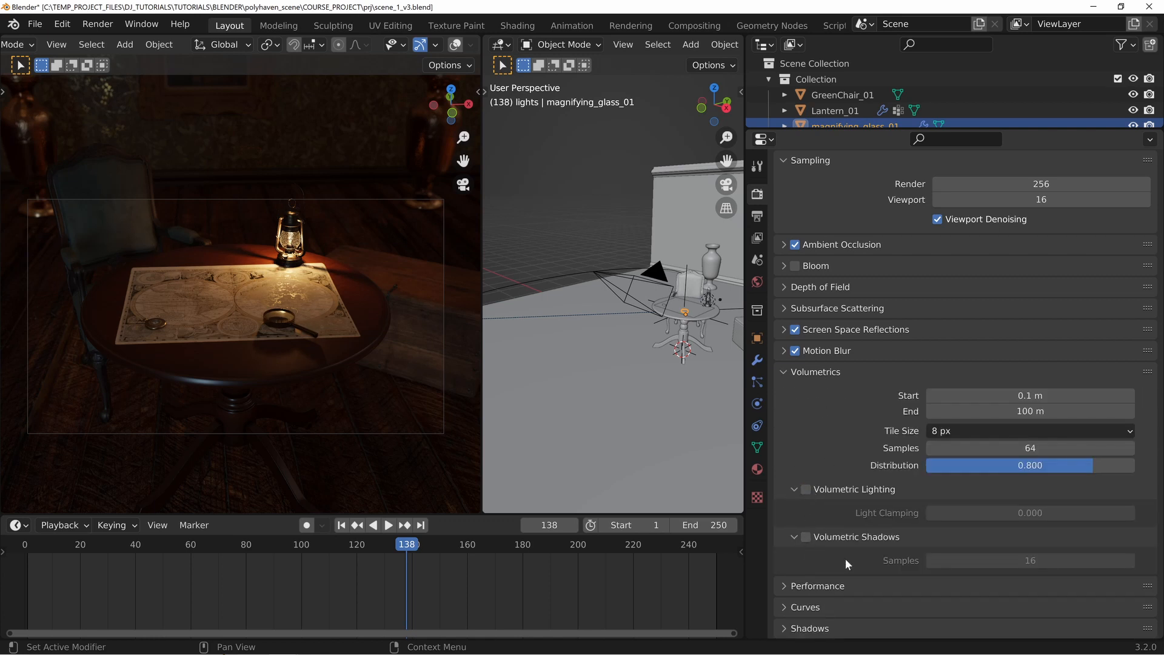
pyautogui.click(818, 375)
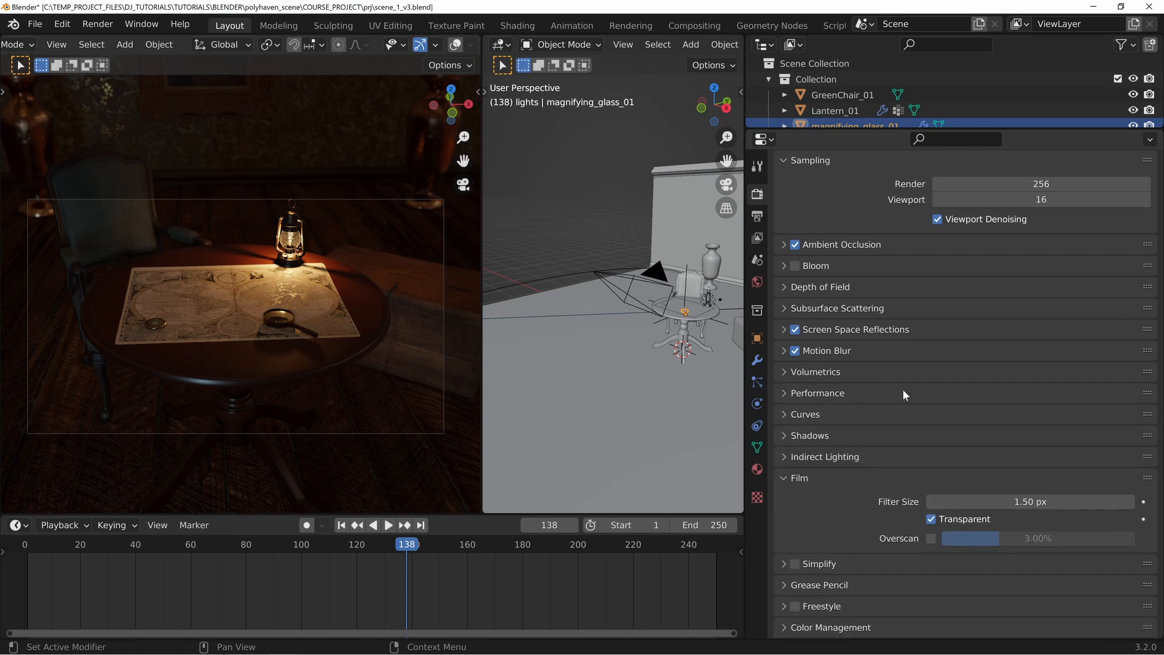
# Step: Expand the Shadows settings and compare the lantern's shadow with Cube Size at 64 px and at 4096 px
pyautogui.click(802, 434)
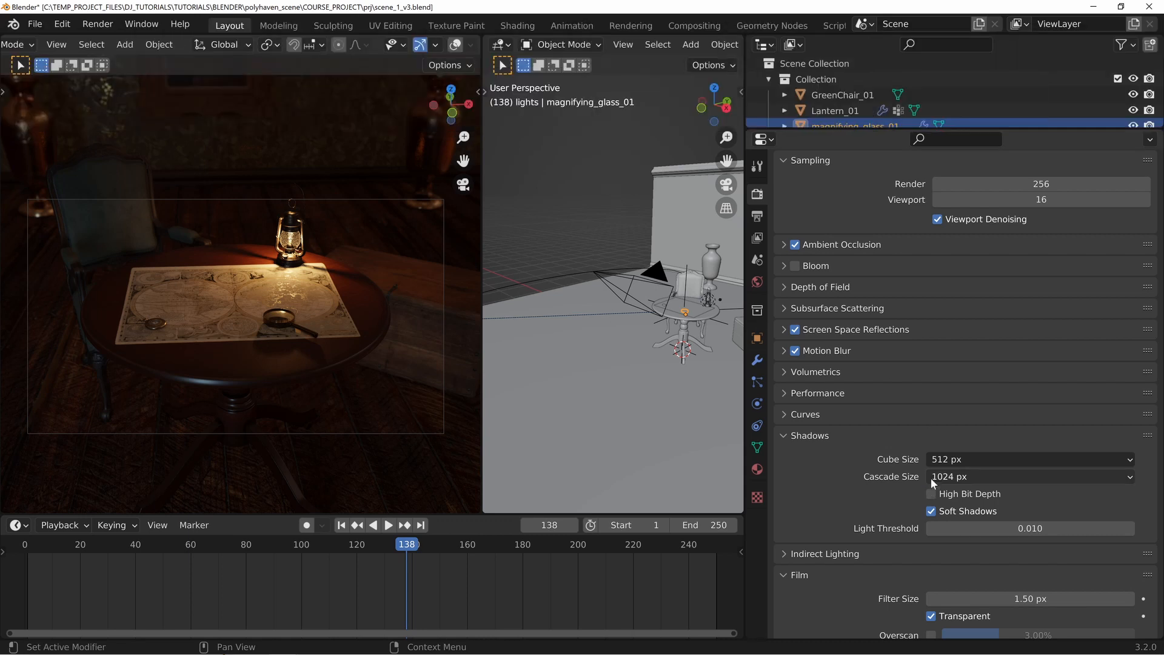
pyautogui.click(942, 457)
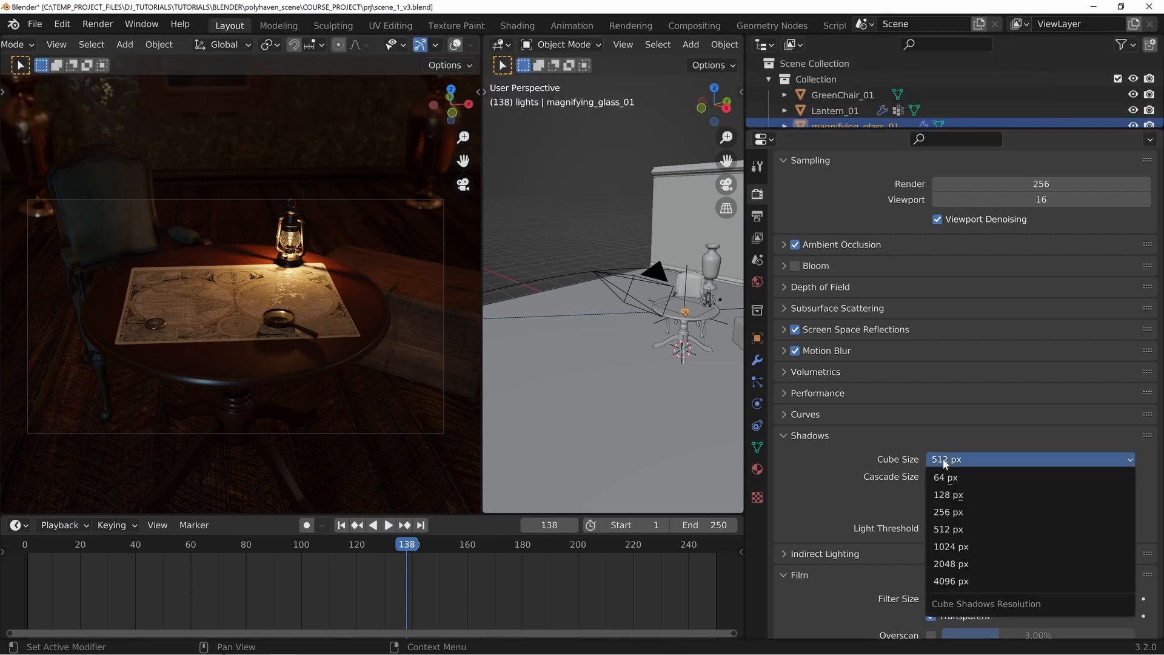
pyautogui.click(964, 475)
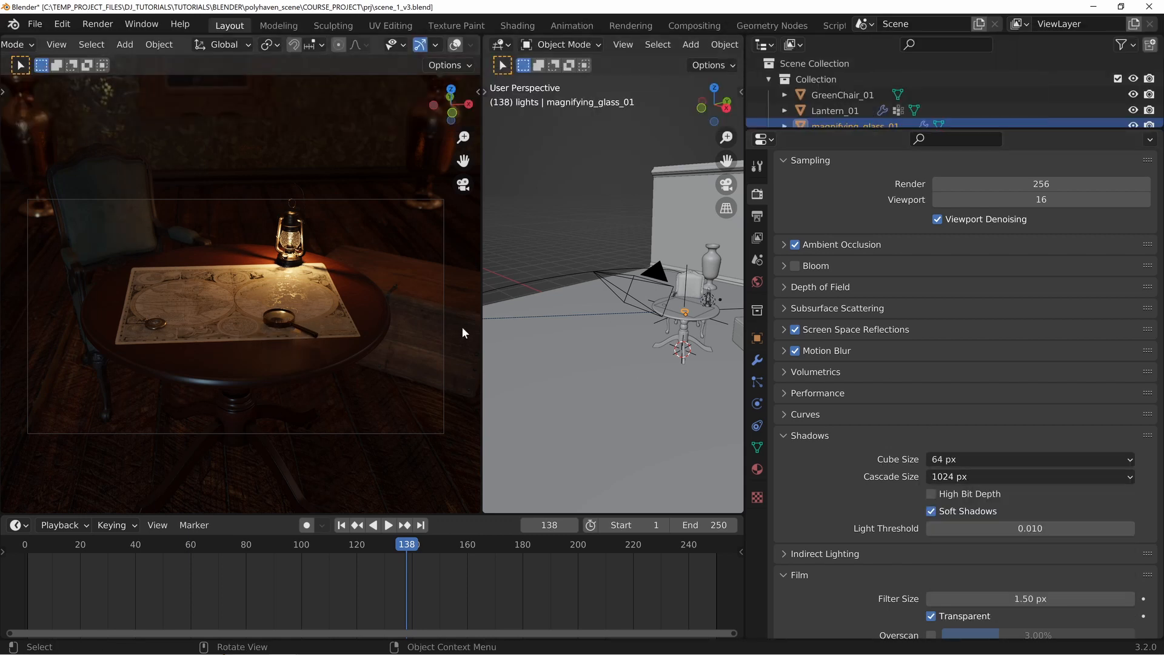
pyautogui.click(951, 460)
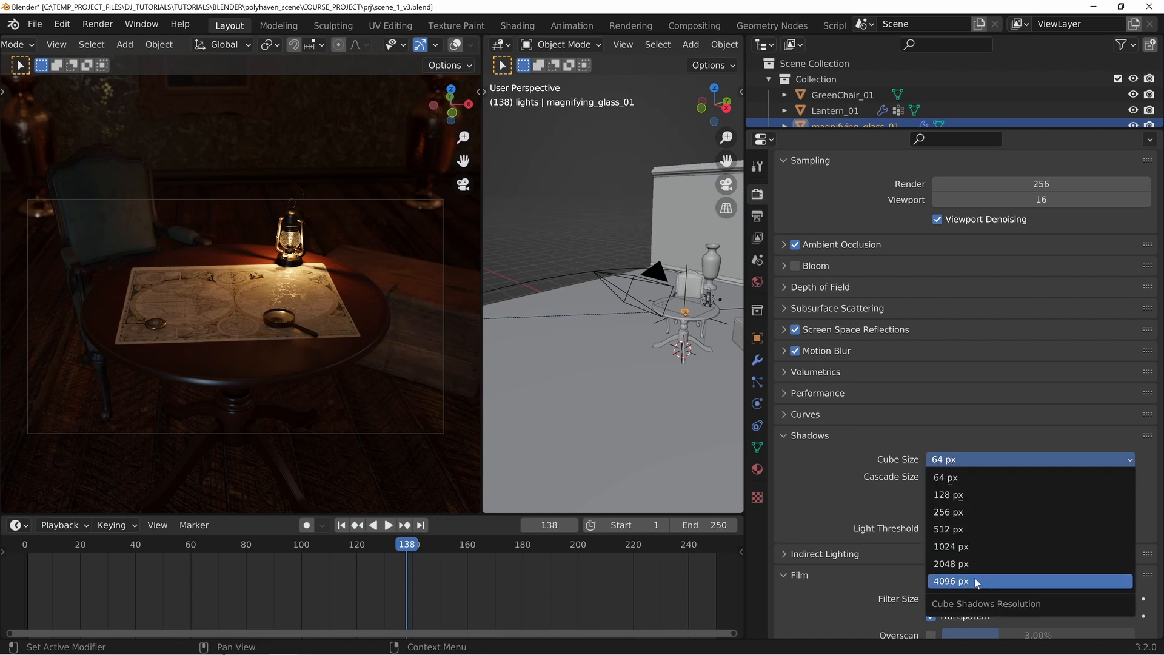
pyautogui.click(973, 580)
pyautogui.scroll(8, 331, 276)
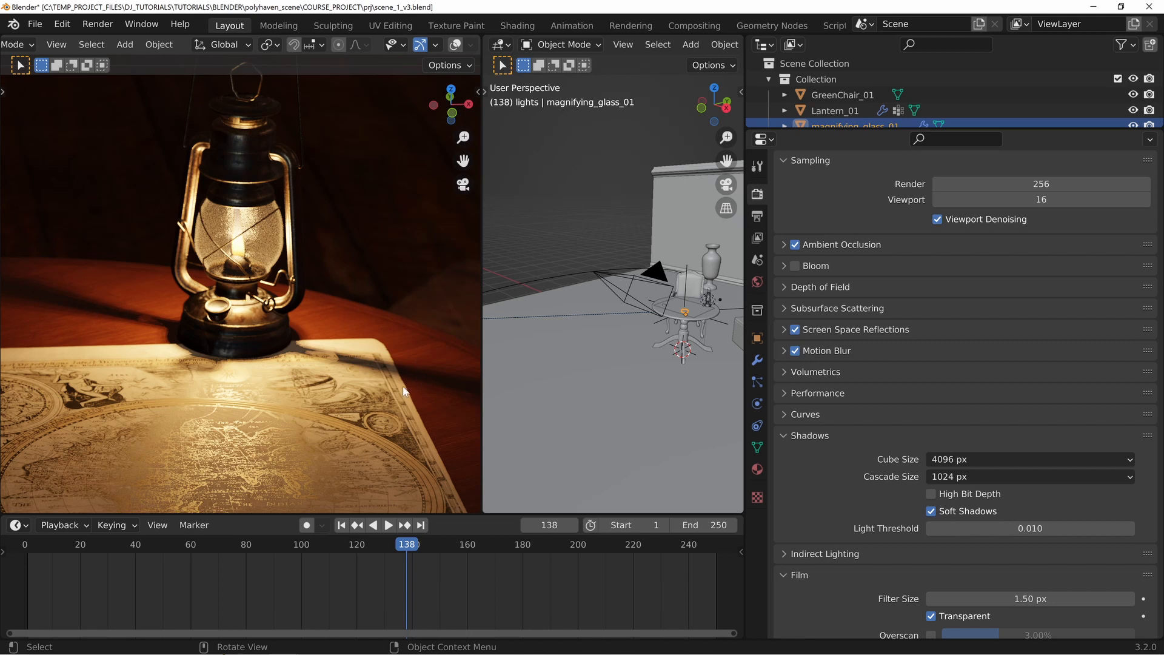
# Step: Enable High Bit Depth for shadows and compare the lantern's shadow with Cube Size at 64 px and at 1024 px
pyautogui.click(932, 494)
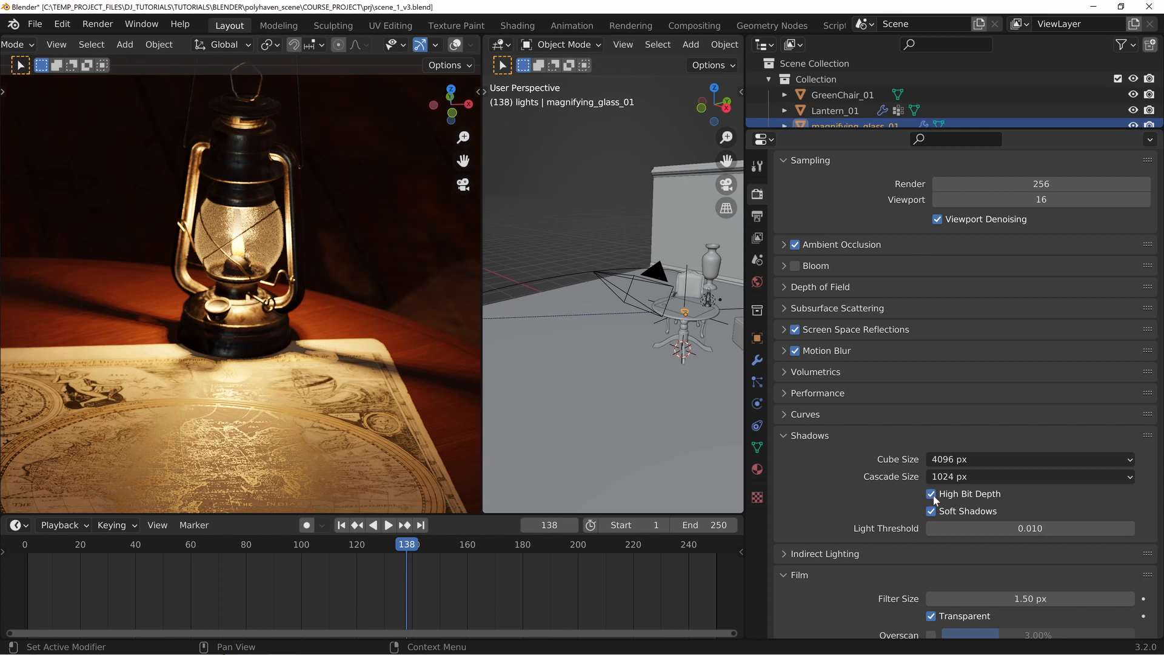
pyautogui.click(977, 459)
pyautogui.click(957, 483)
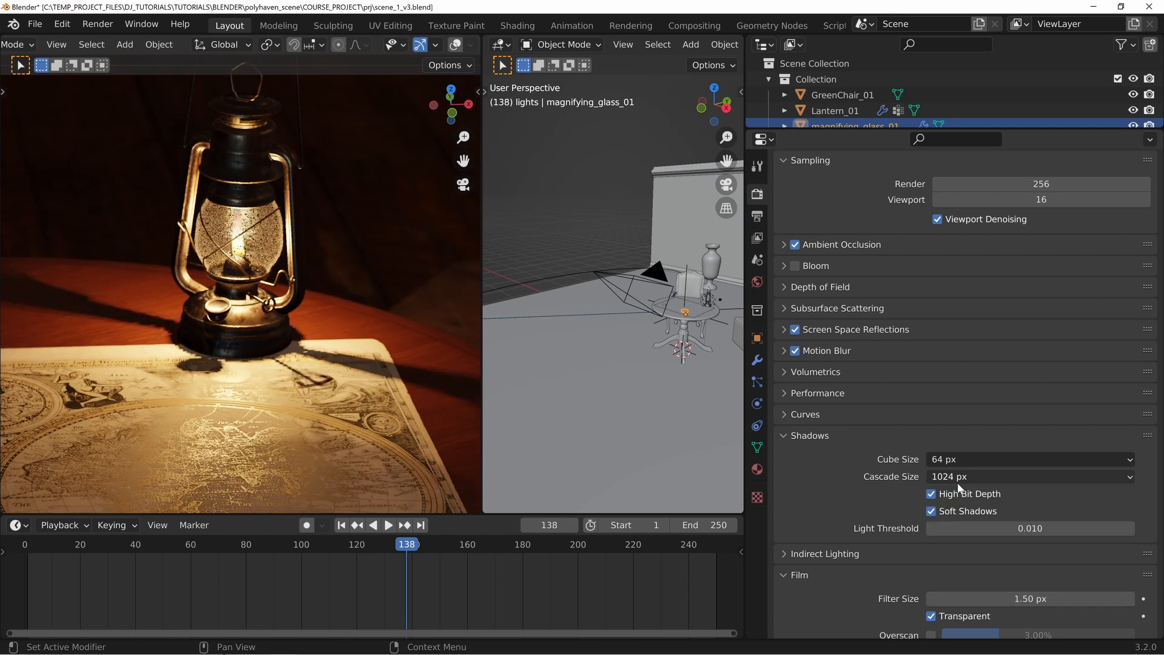
pyautogui.scroll(5, 191, 374)
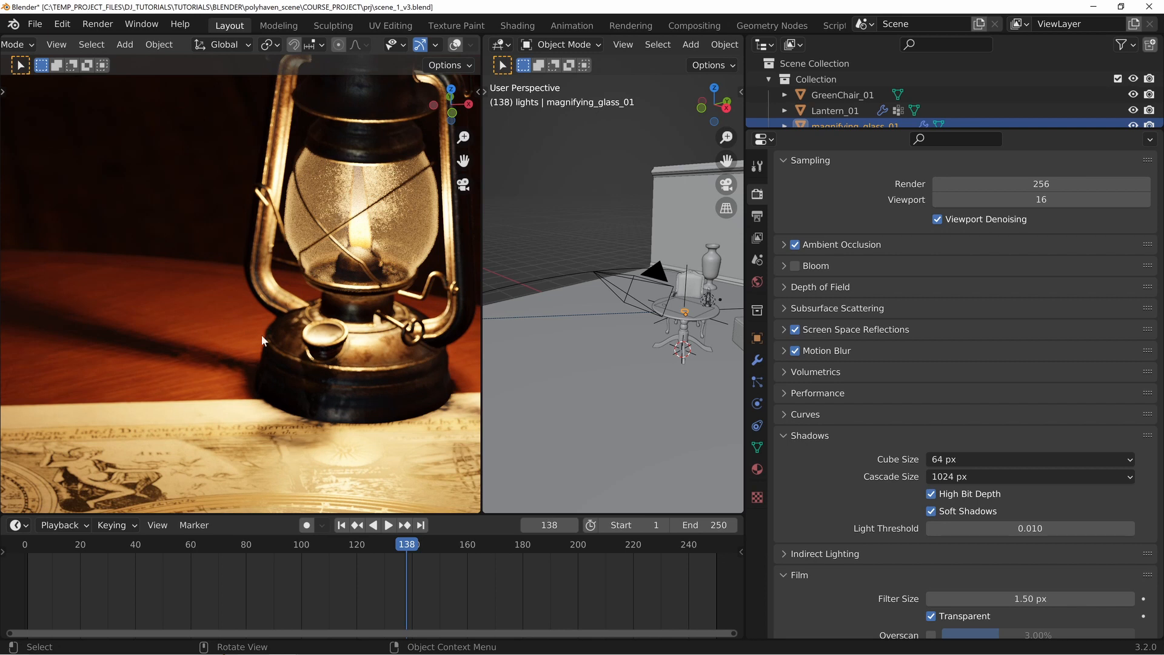
pyautogui.click(978, 460)
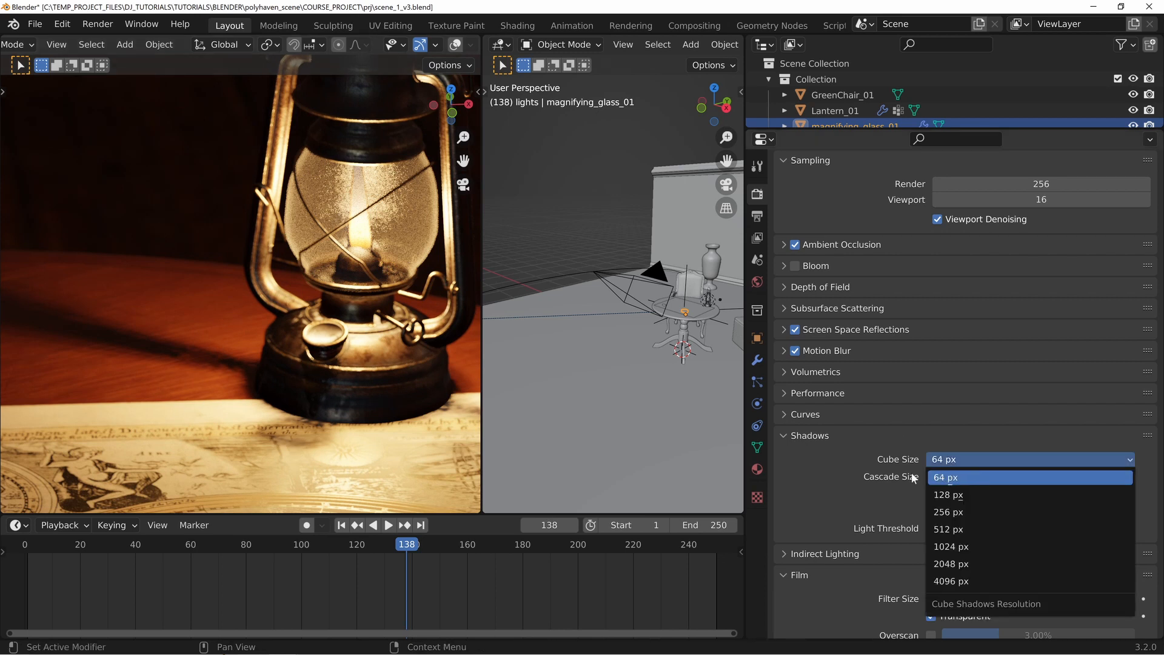
pyautogui.click(978, 547)
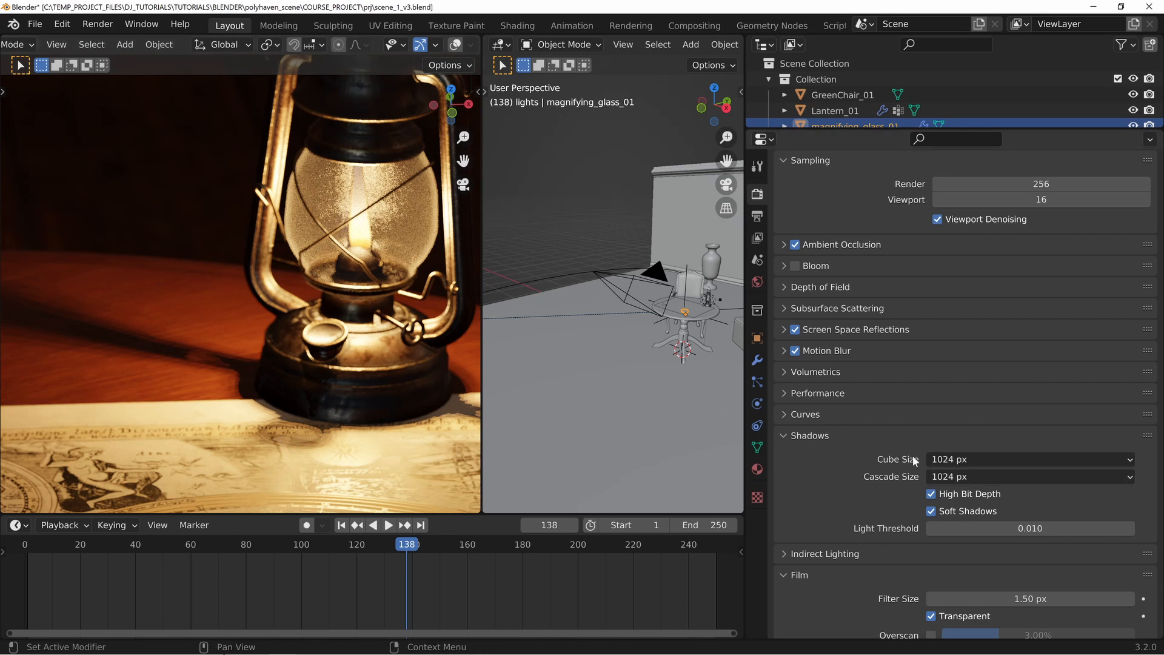
# Step: Set the Viewport samples to 256 to check the lantern's soft shadow, and restore them to 16
pyautogui.scroll(3, 910, 450)
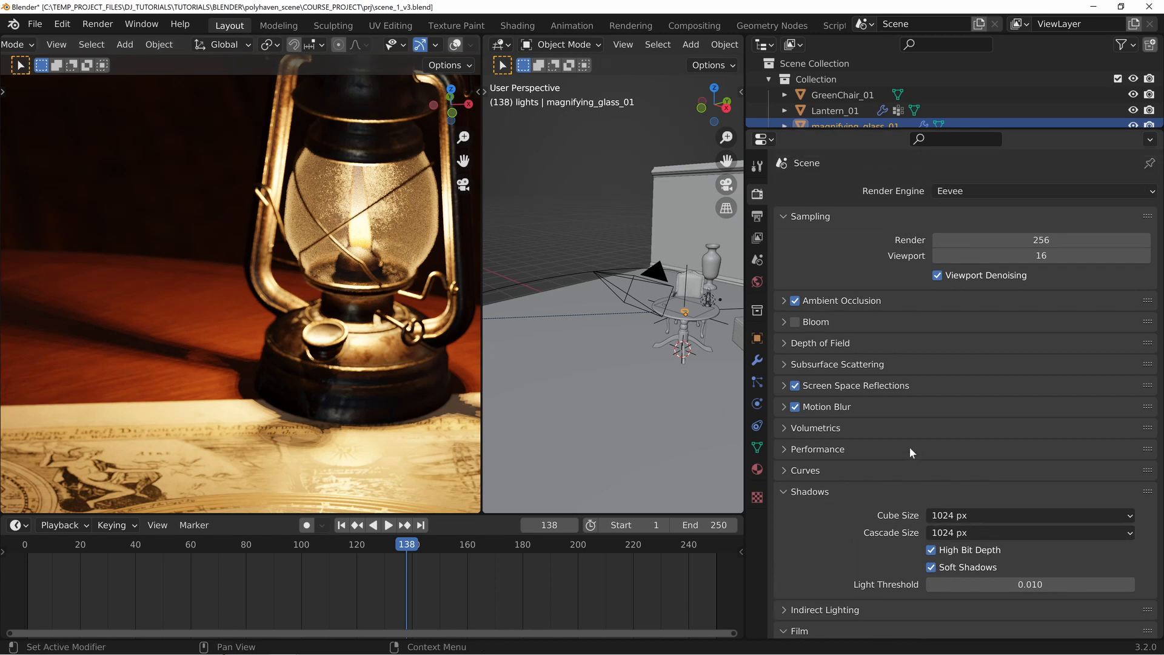
pyautogui.click(1038, 255)
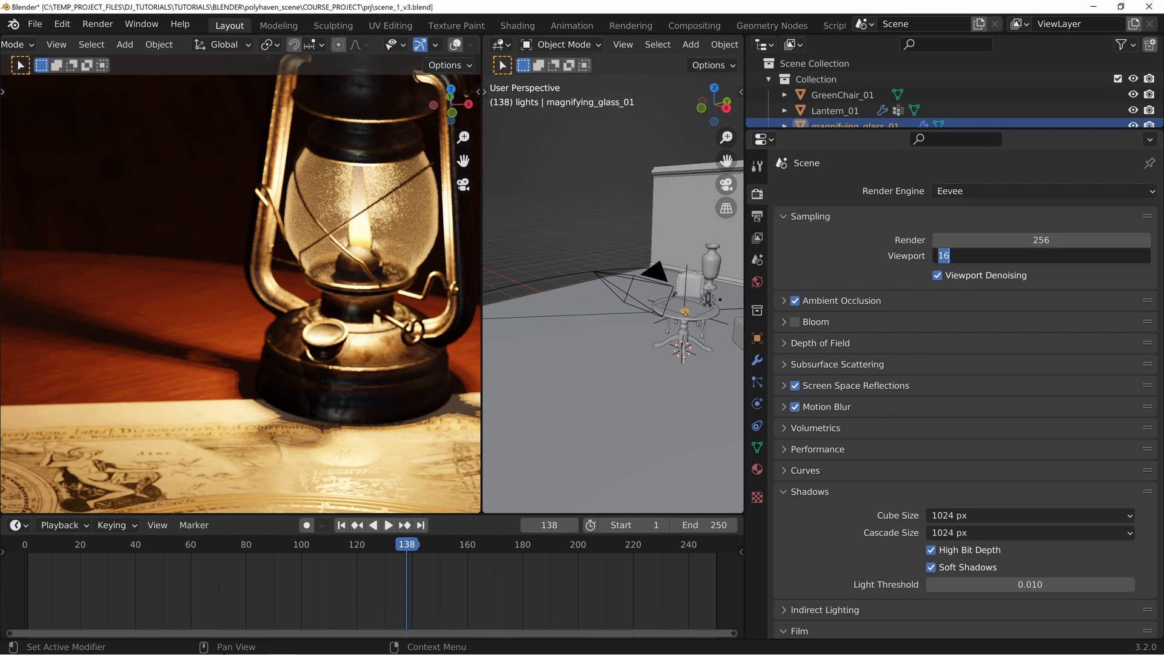
pyautogui.write('256')
pyautogui.press('Return')
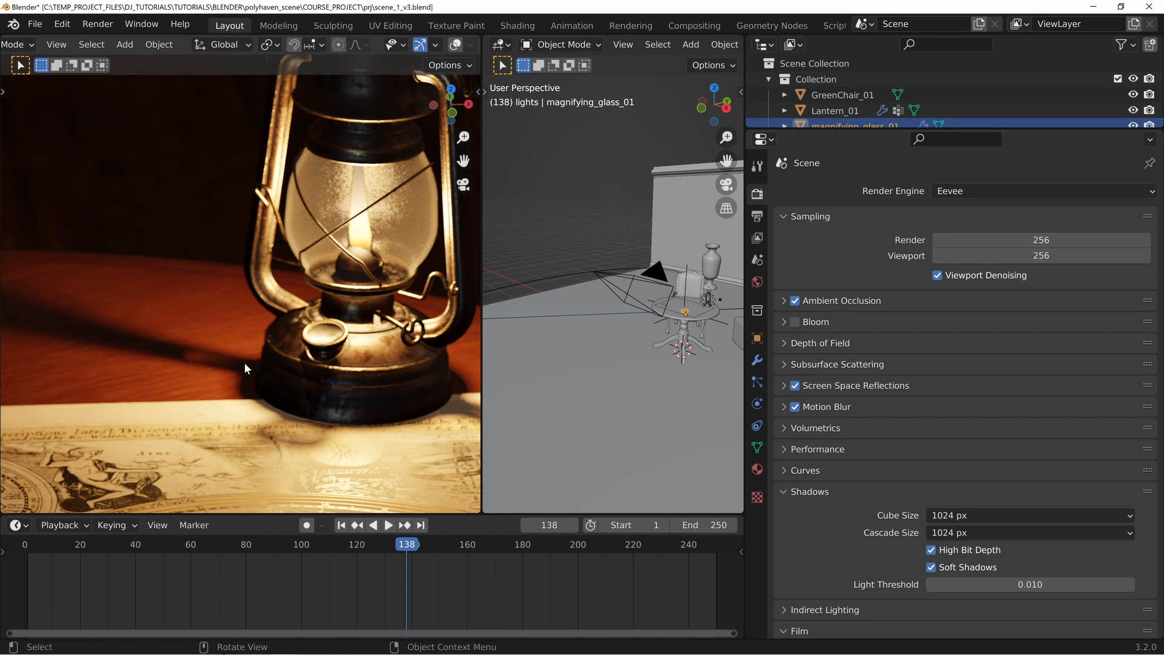
pyautogui.doubleClick(1041, 255)
pyautogui.write('16')
pyautogui.press('Return')
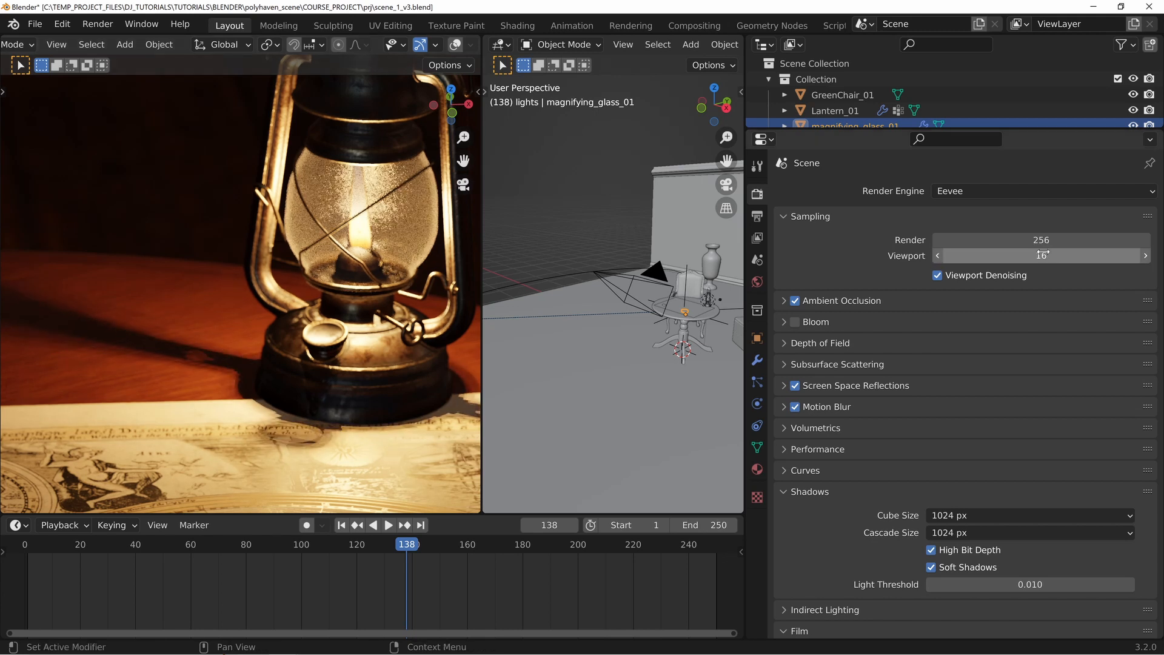
# Step: Set the shadow Cube Size to 2048 px and collapse the Shadows settings
pyautogui.scroll(-5, 949, 506)
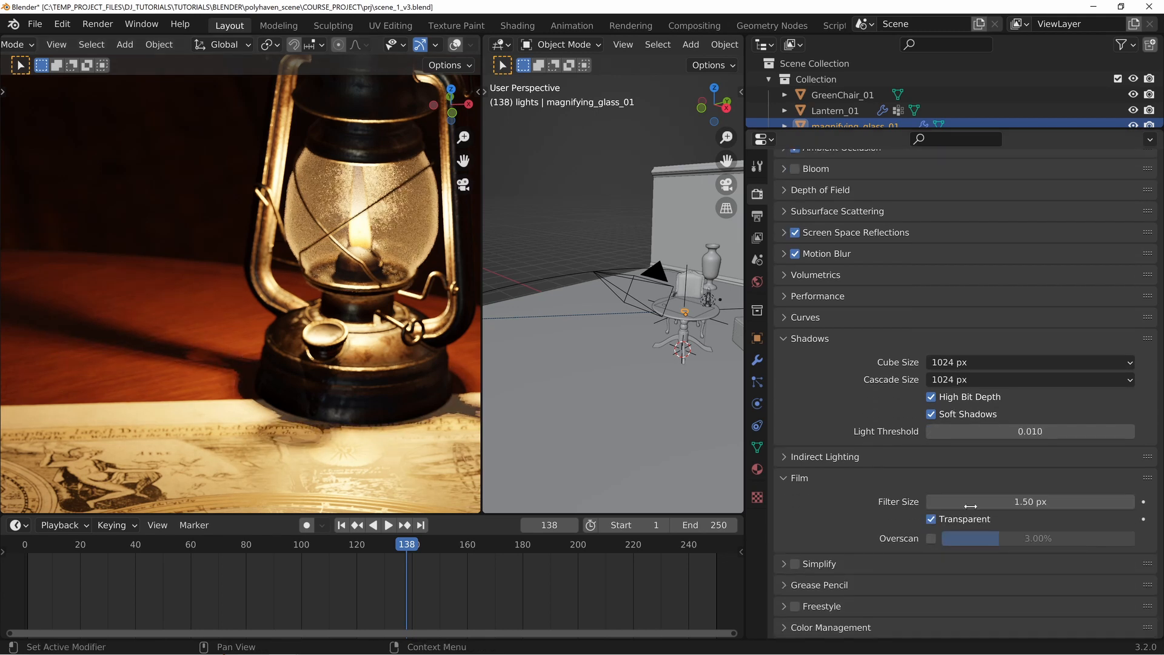
pyautogui.click(949, 362)
pyautogui.click(981, 467)
pyautogui.click(960, 363)
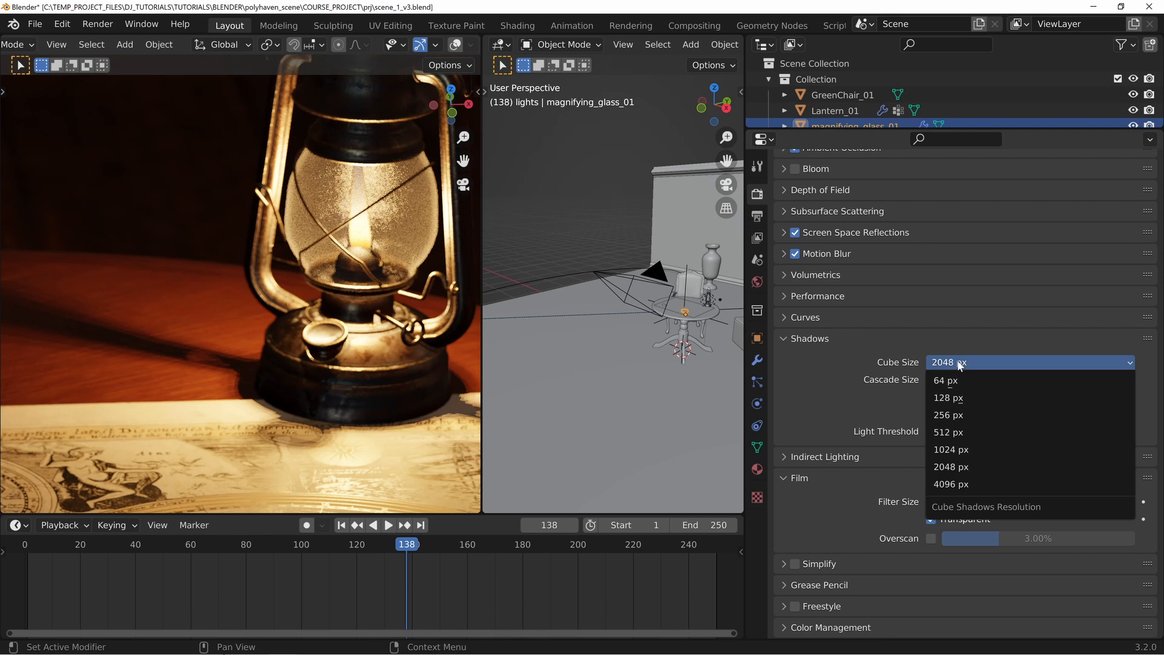
pyautogui.click(950, 466)
pyautogui.click(808, 338)
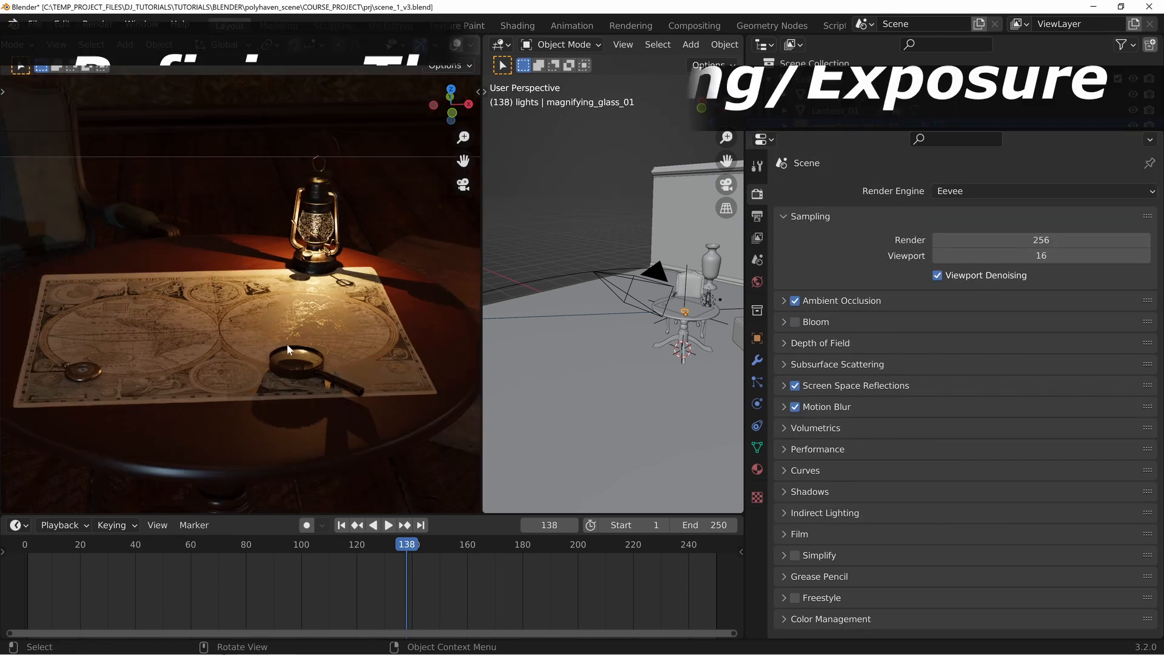
# Step: Expand the Color Management settings with the lantern and map framed in the camera view
pyautogui.keyDown('shift'); pyautogui.moveTo(283, 345); pyautogui.dragTo(321, 319, button='middle'); pyautogui.keyUp('shift')
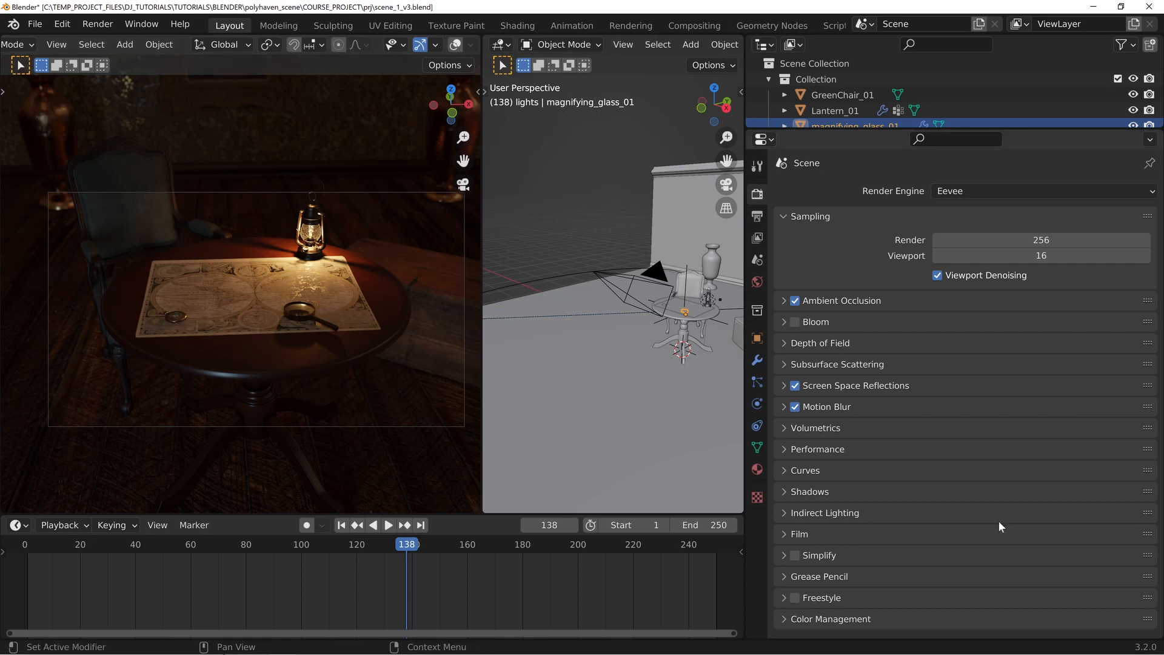
pyautogui.click(840, 624)
pyautogui.scroll(-5, 911, 574)
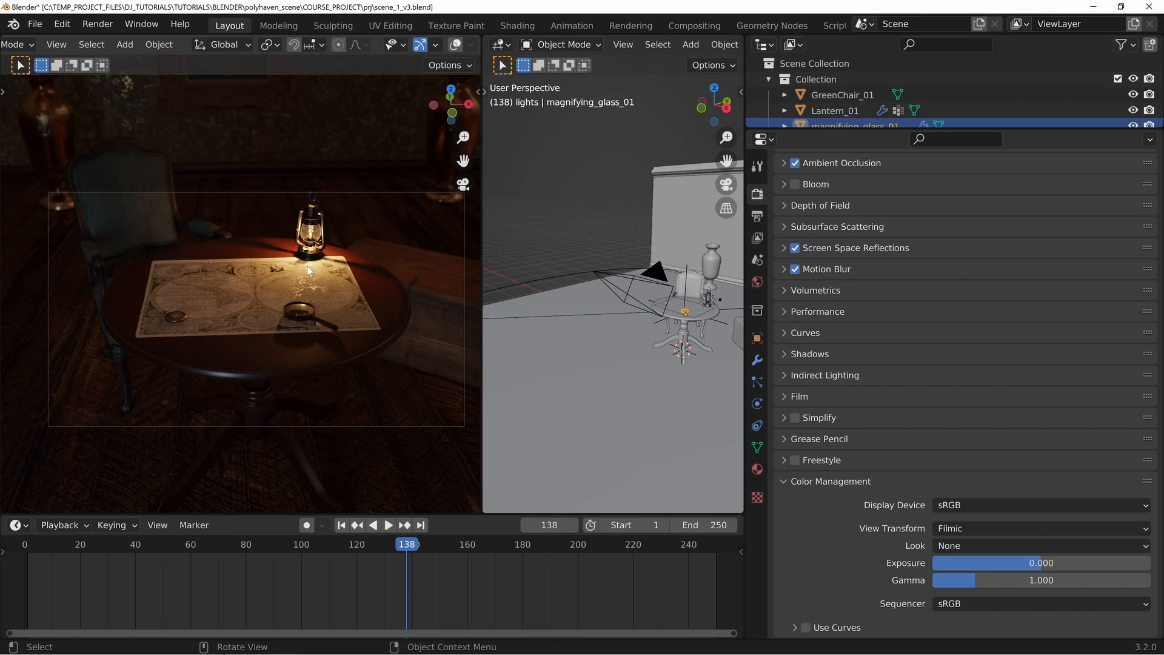
pyautogui.scroll(5, 322, 269)
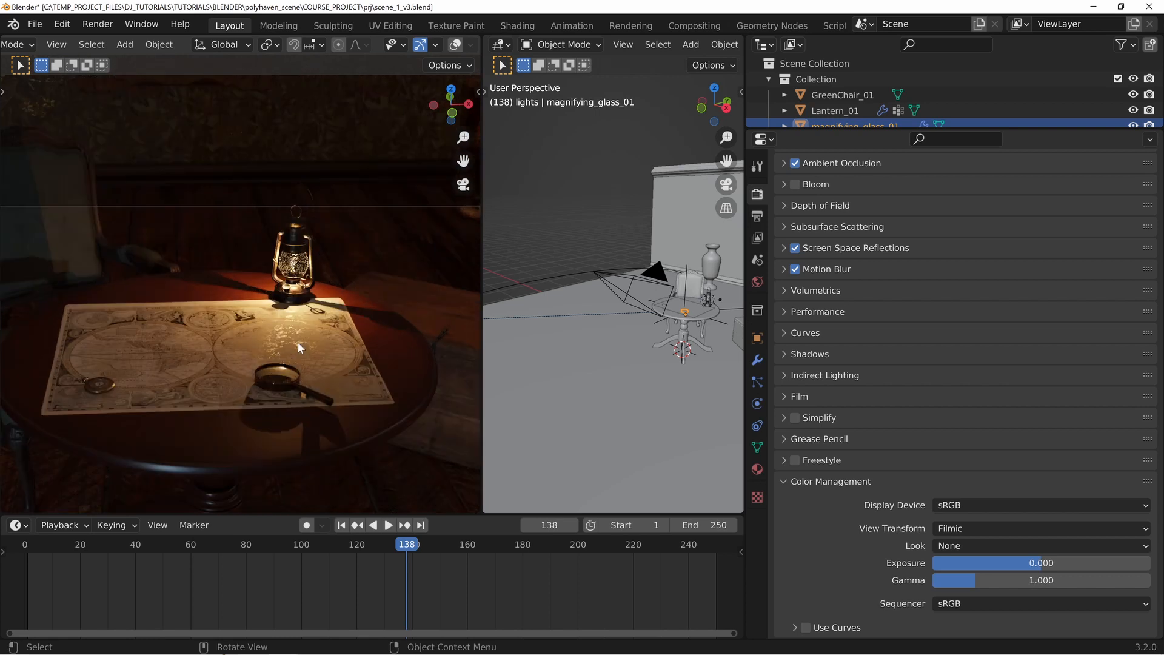
# Step: Compare the Standard and Filmic view transforms on the lantern and map, finishing with Standard
pyautogui.click(976, 527)
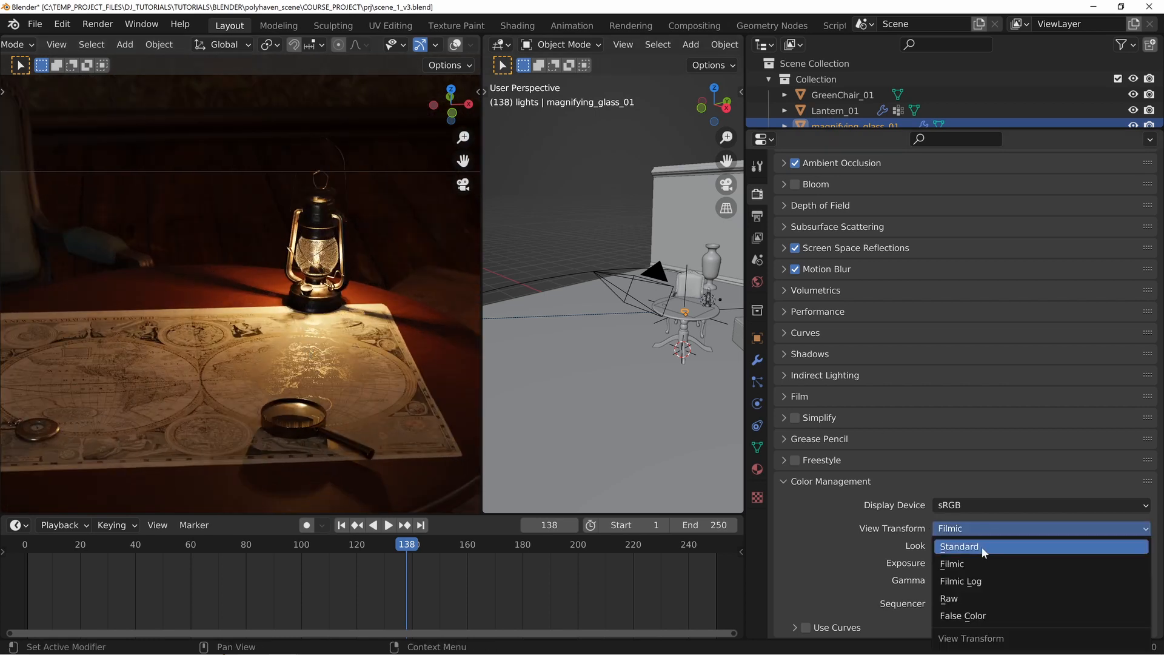
pyautogui.click(981, 547)
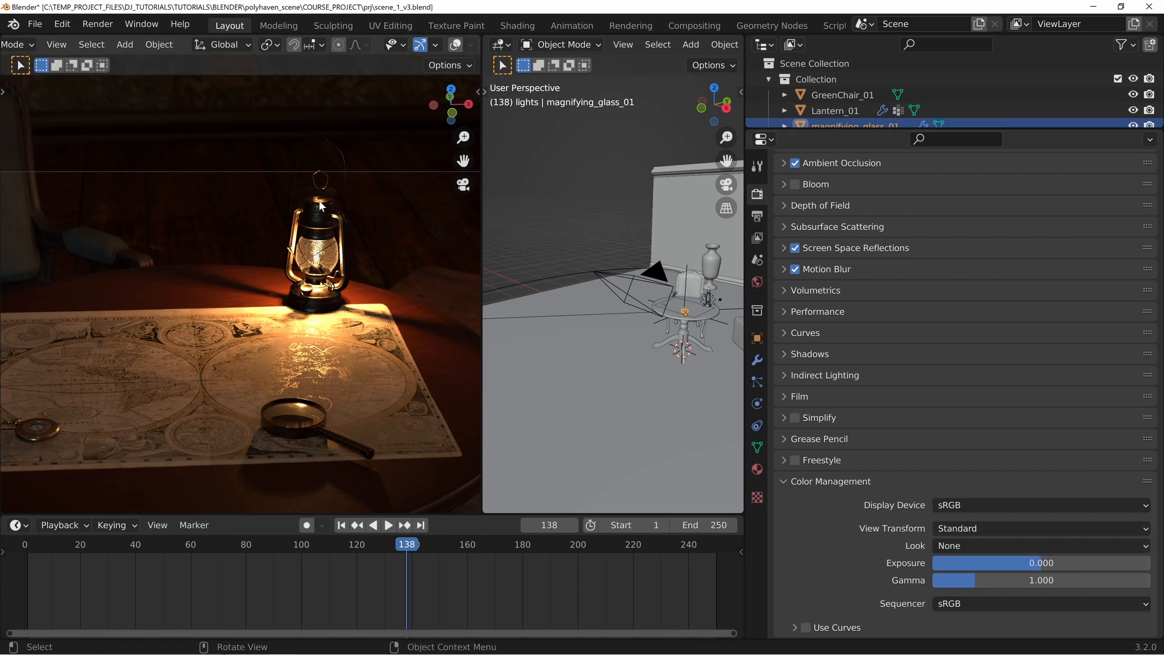
pyautogui.click(999, 528)
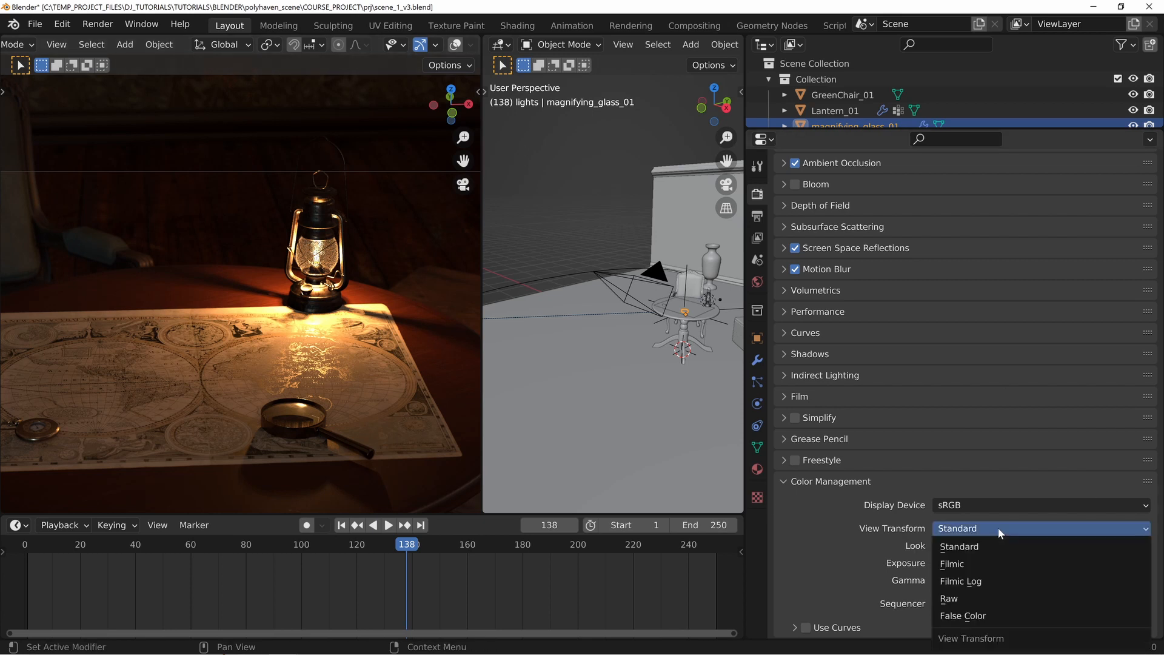
pyautogui.click(985, 565)
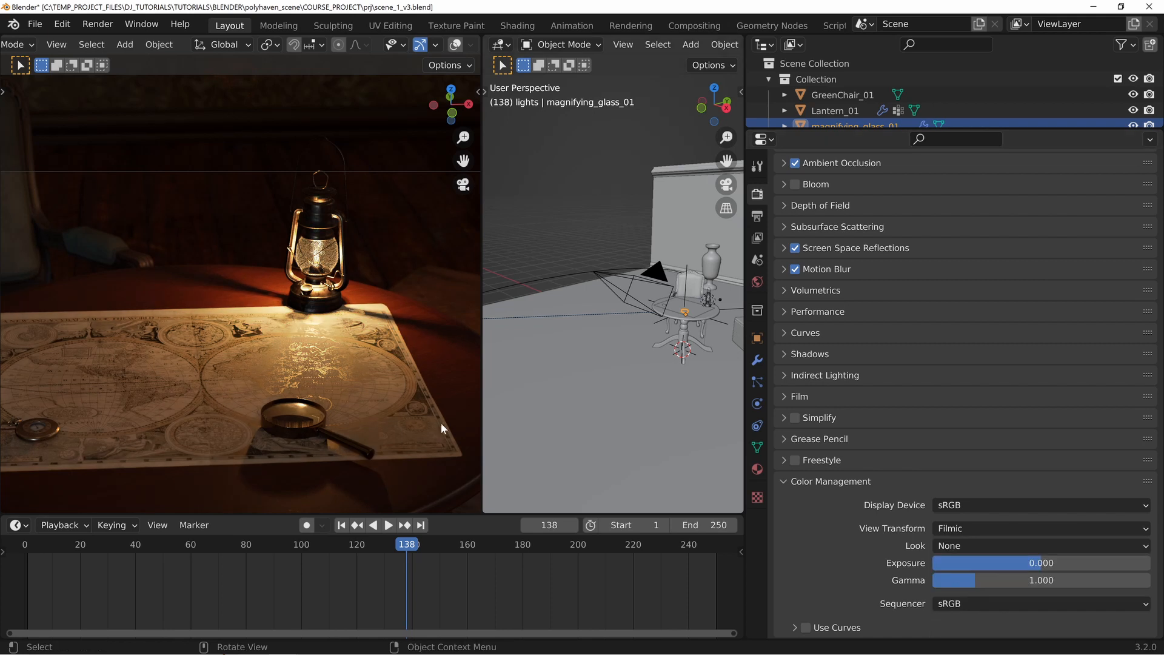
pyautogui.click(973, 528)
pyautogui.click(980, 549)
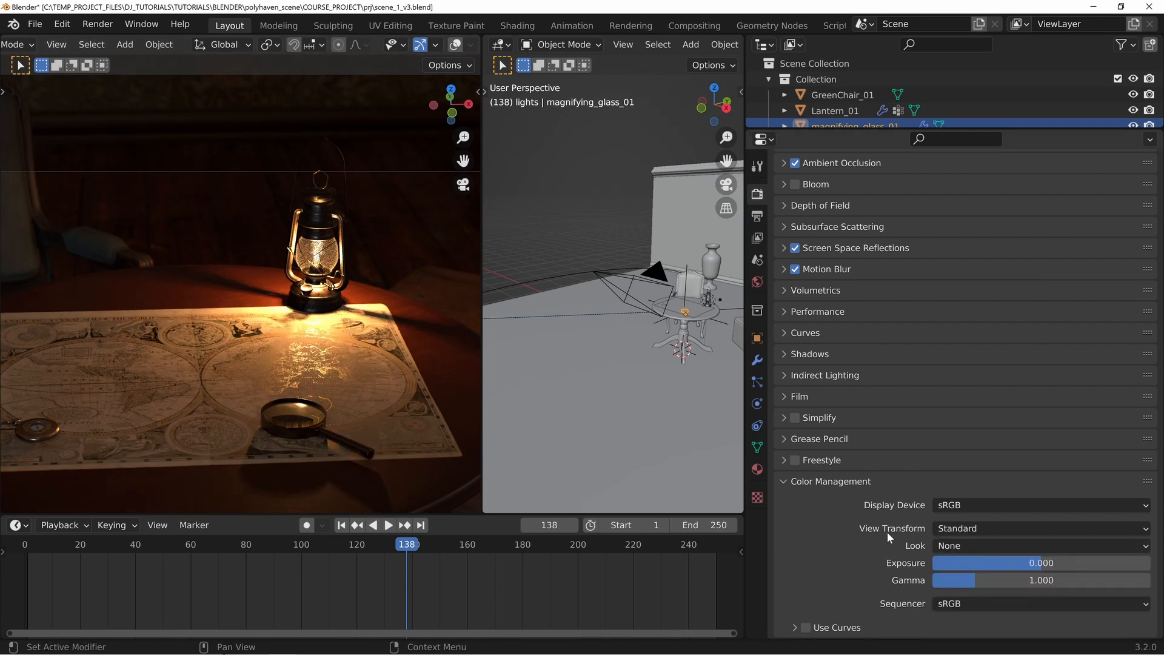
pyautogui.moveTo(203, 306); pyautogui.dragTo(355, 267, button='middle')
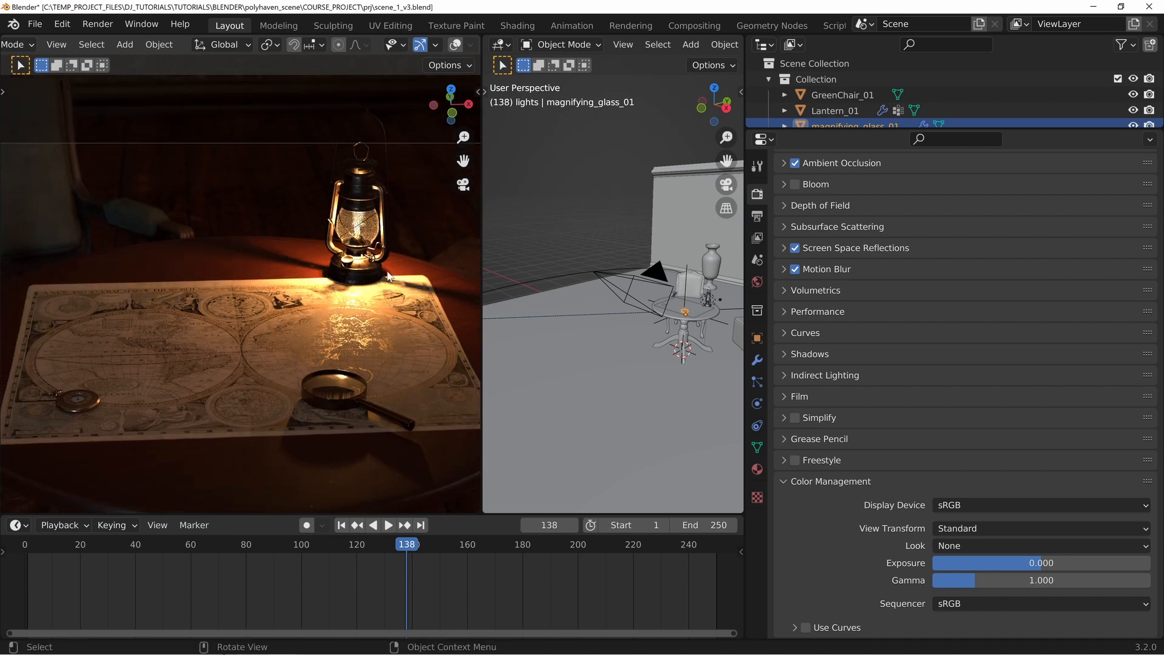
pyautogui.keyDown('shift'); pyautogui.moveTo(336, 296); pyautogui.dragTo(307, 350, button='middle'); pyautogui.keyUp('shift')
pyautogui.scroll(2, 335, 243)
pyautogui.scroll(-4, 335, 246)
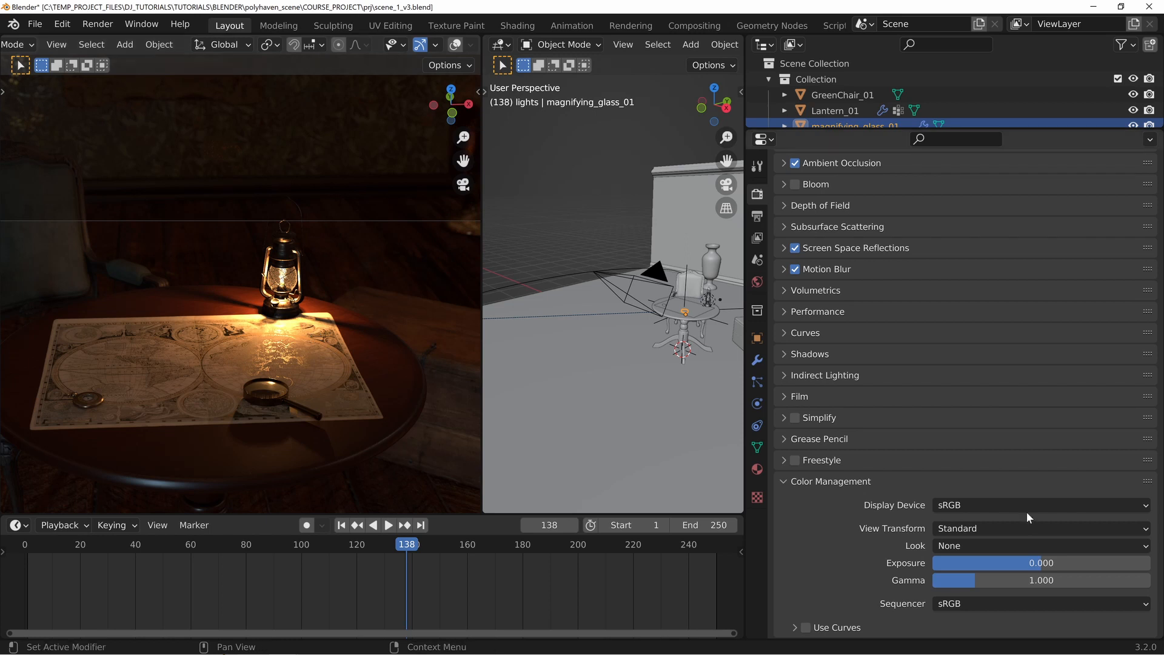
# Step: Set the View Transform to False Color to check the exposure around the lantern and map
pyautogui.click(974, 527)
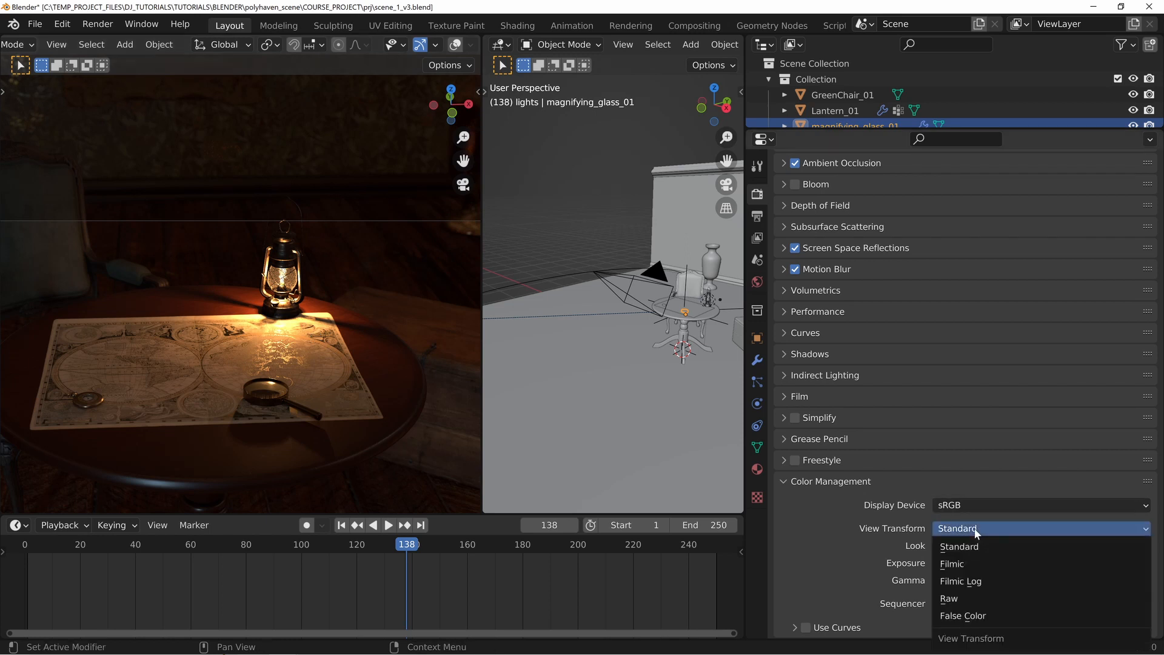
pyautogui.click(956, 618)
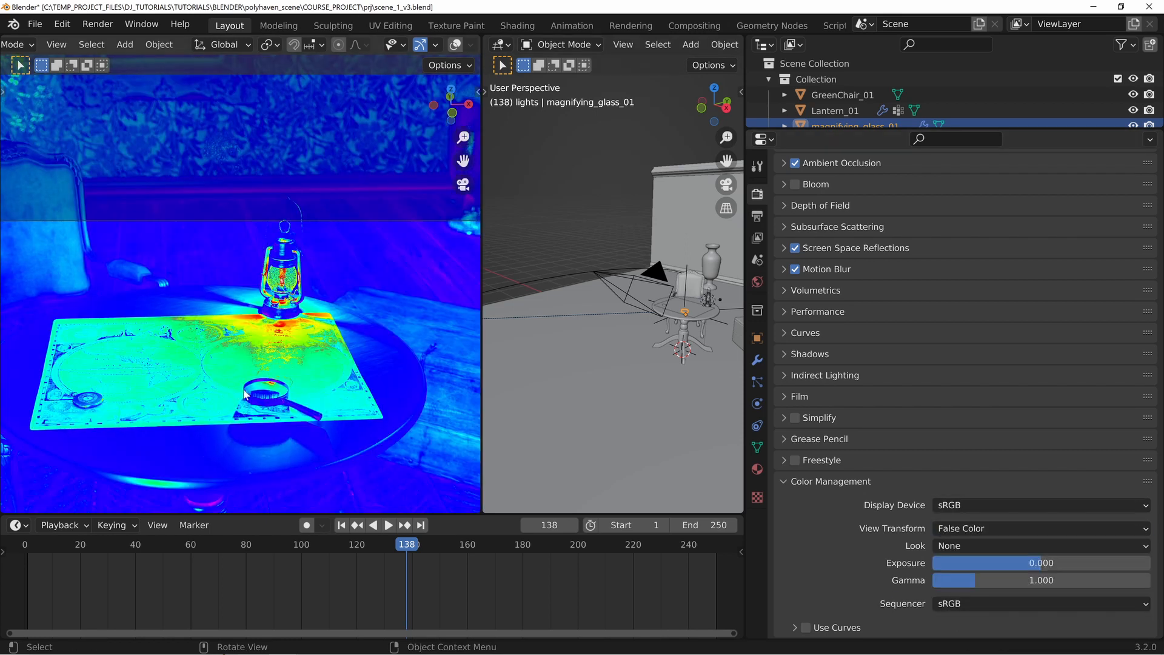
pyautogui.scroll(2, 253, 388)
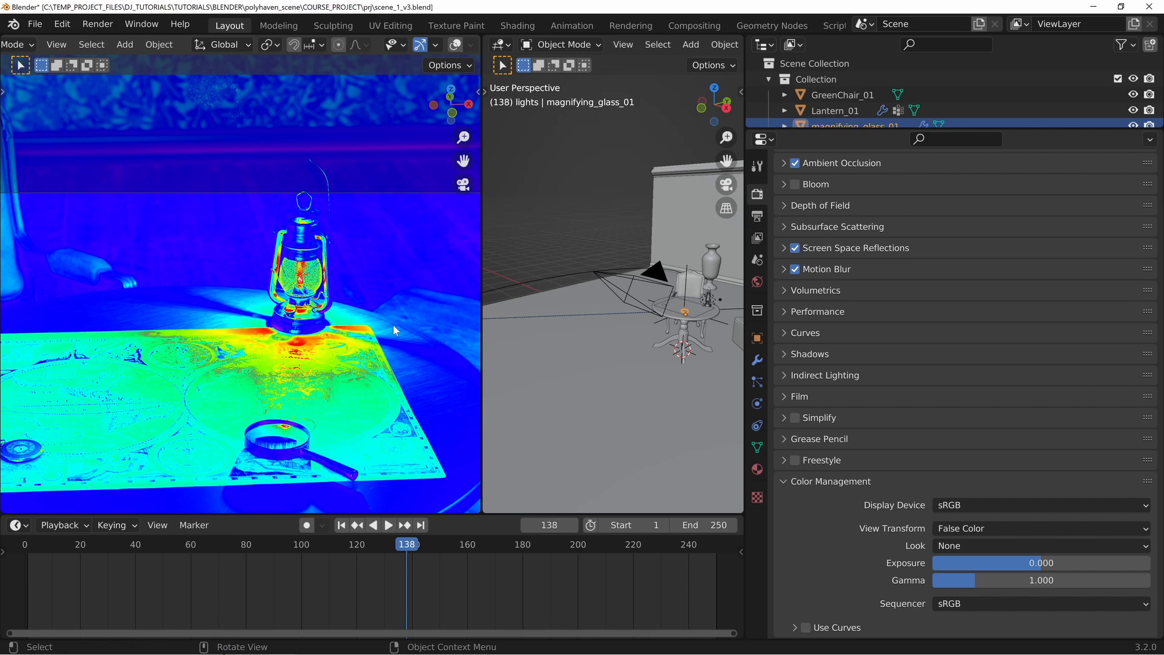
# Step: Examine the false-color exposure across the animation by playing from frame 30 and scrubbing to frame 108
pyautogui.moveTo(410, 547); pyautogui.dragTo(107, 546)
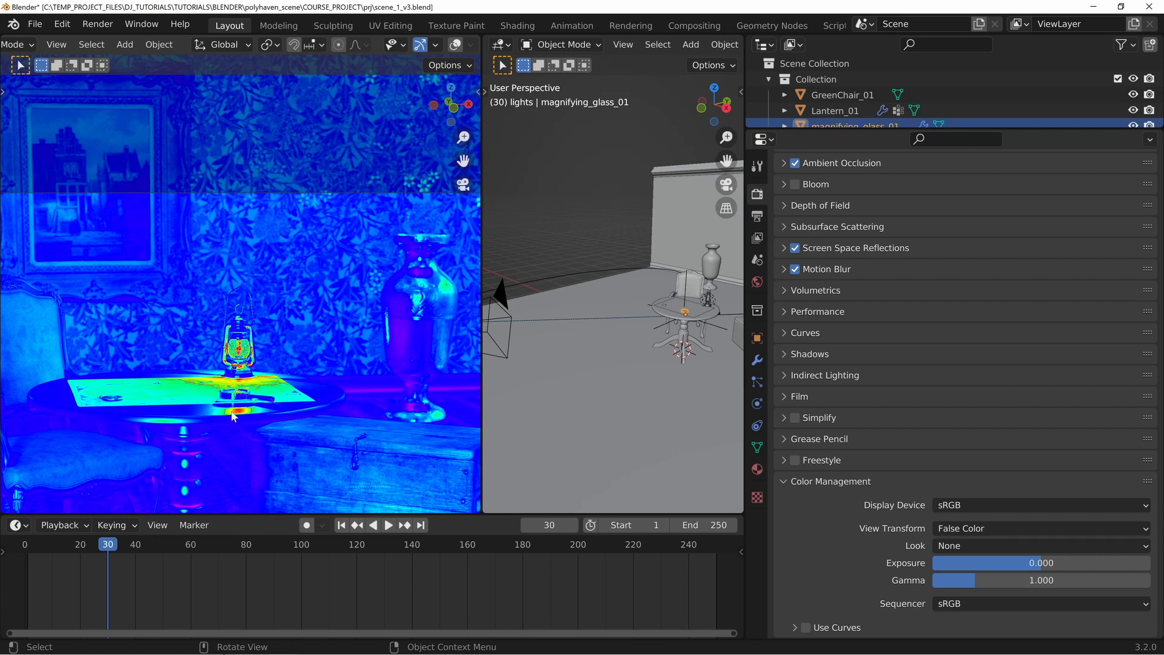
pyautogui.press('space')
pyautogui.moveTo(198, 550); pyautogui.dragTo(311, 555)
pyautogui.press('space')
# Step: Set the Point light's power to 5 W at frame 1 and replace its keyframe
pyautogui.moveTo(823, 129); pyautogui.dragTo(882, 394)
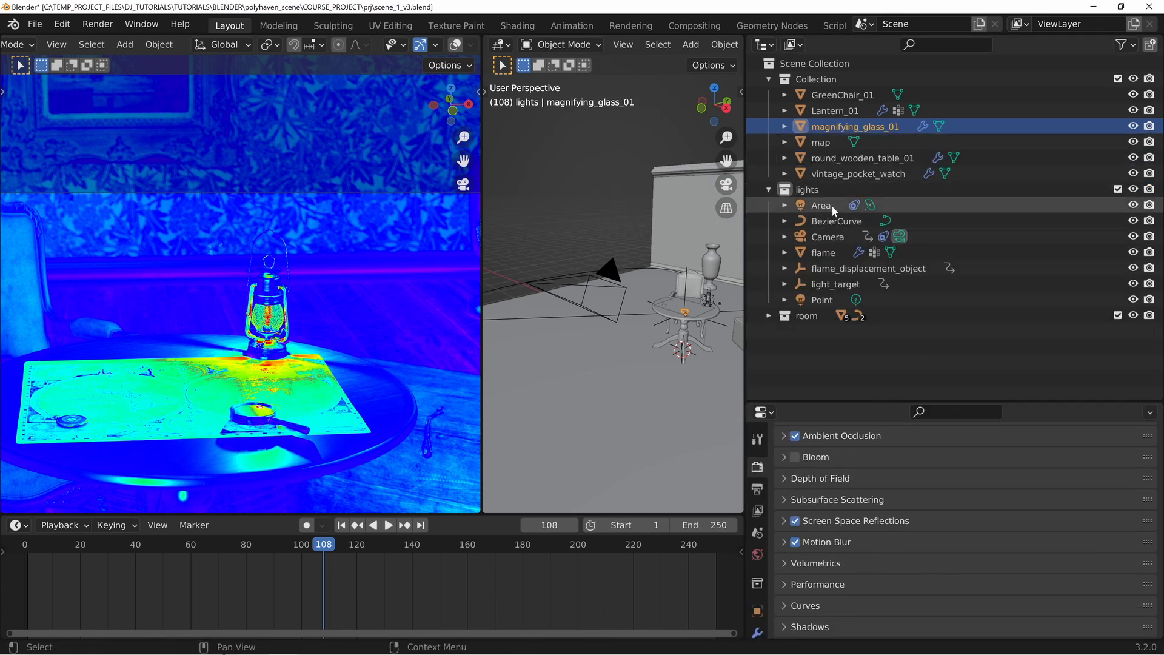
pyautogui.click(824, 301)
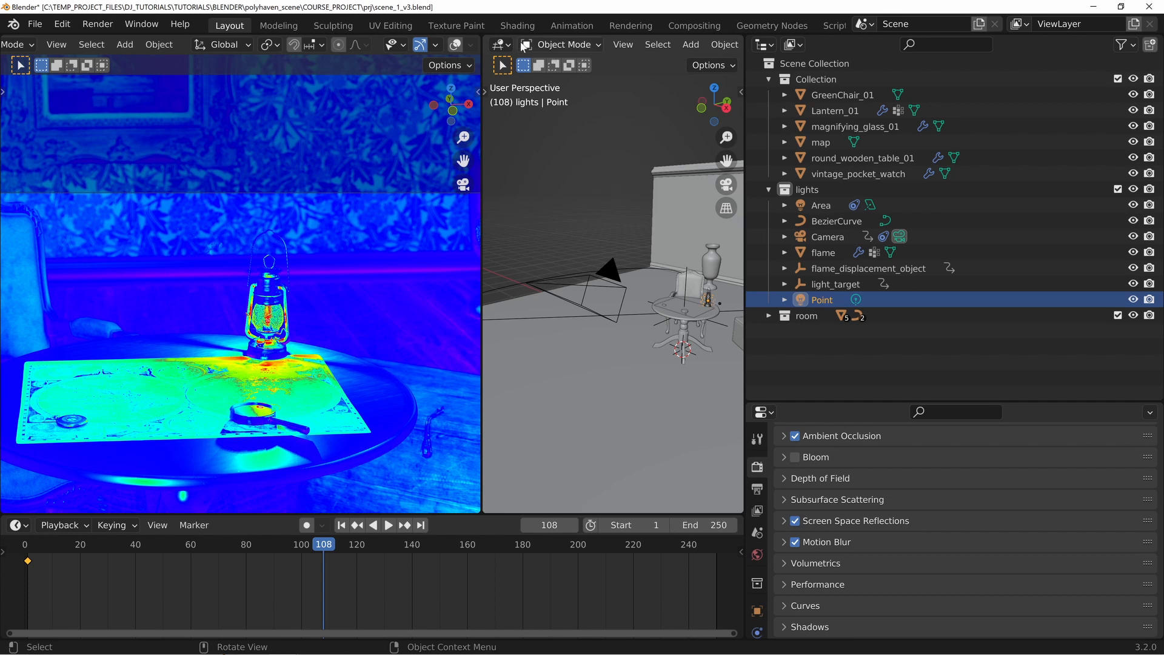
pyautogui.click(28, 548)
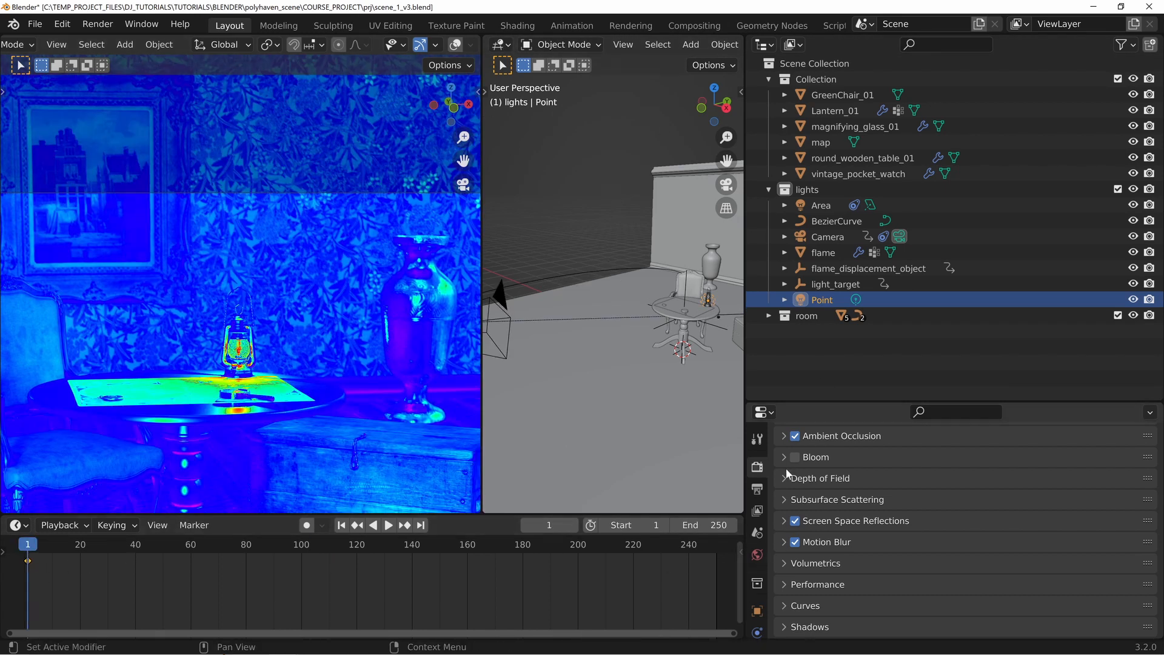
pyautogui.moveTo(797, 400); pyautogui.dragTo(796, 89)
pyautogui.click(757, 362)
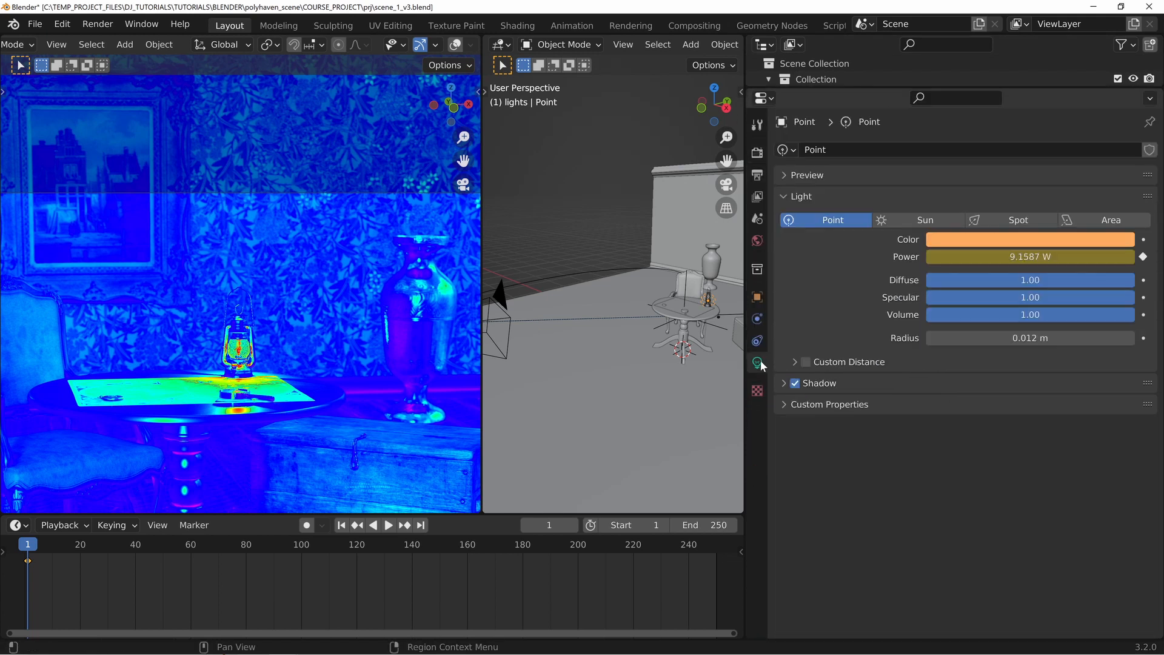
pyautogui.click(1004, 256)
pyautogui.write('5')
pyautogui.press('Return')
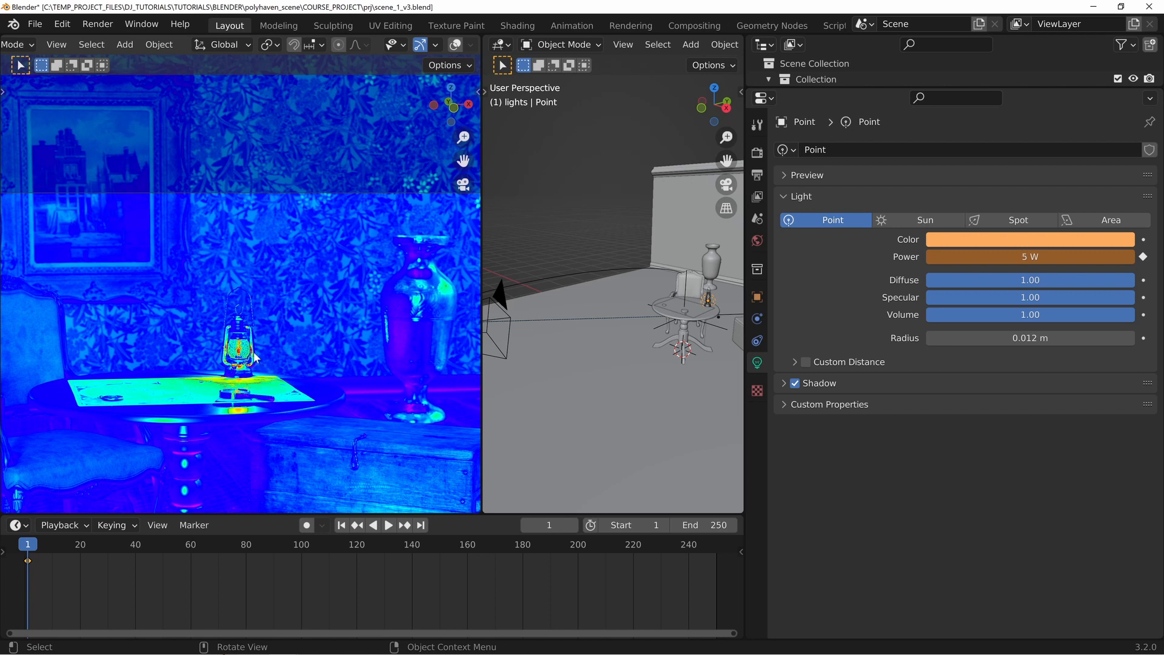
pyautogui.rightClick(1042, 257)
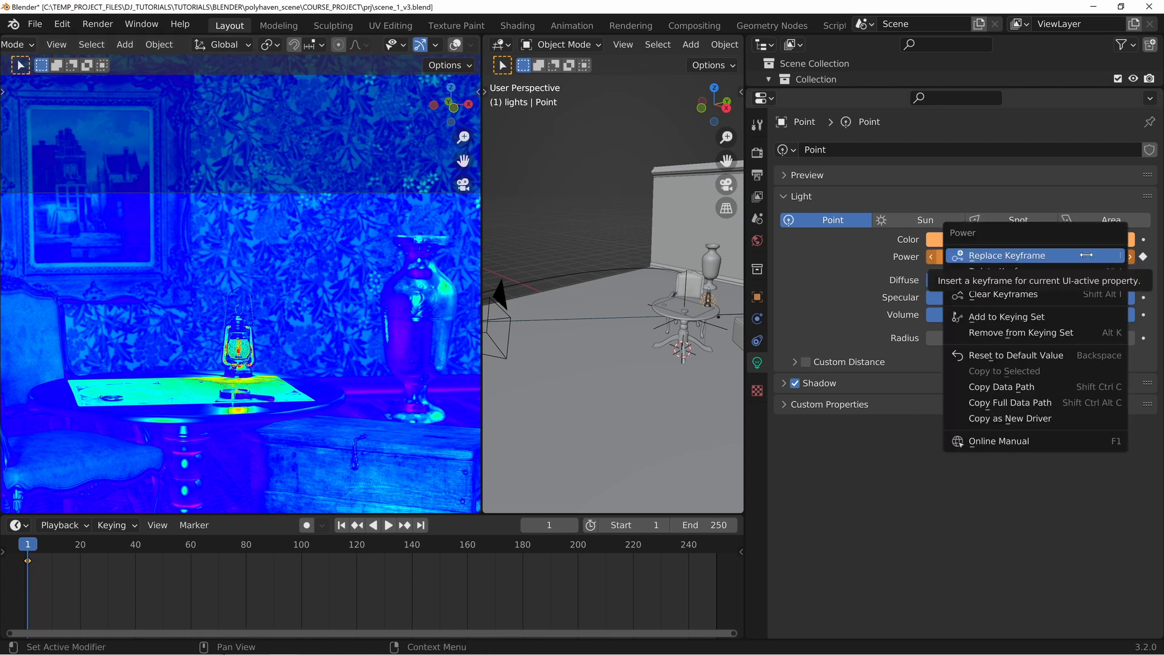
pyautogui.click(1042, 257)
# Step: Check the false-color exposure of the lantern and map by playing the animation and scrubbing back to frame 101
pyautogui.press('space')
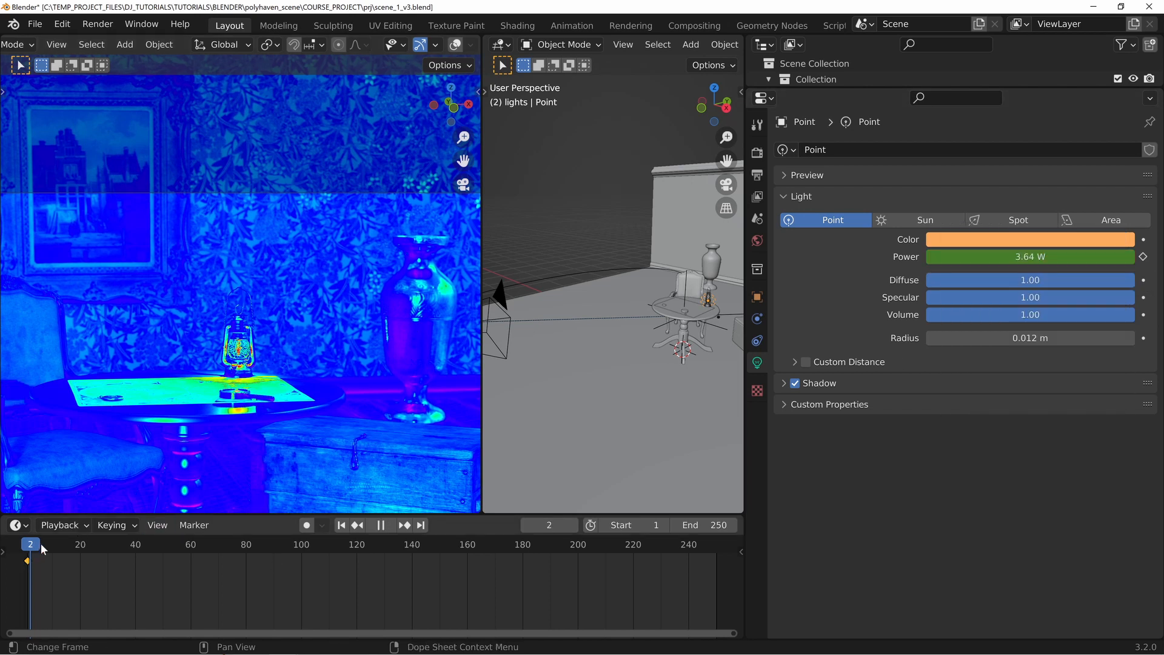
pyautogui.press('space')
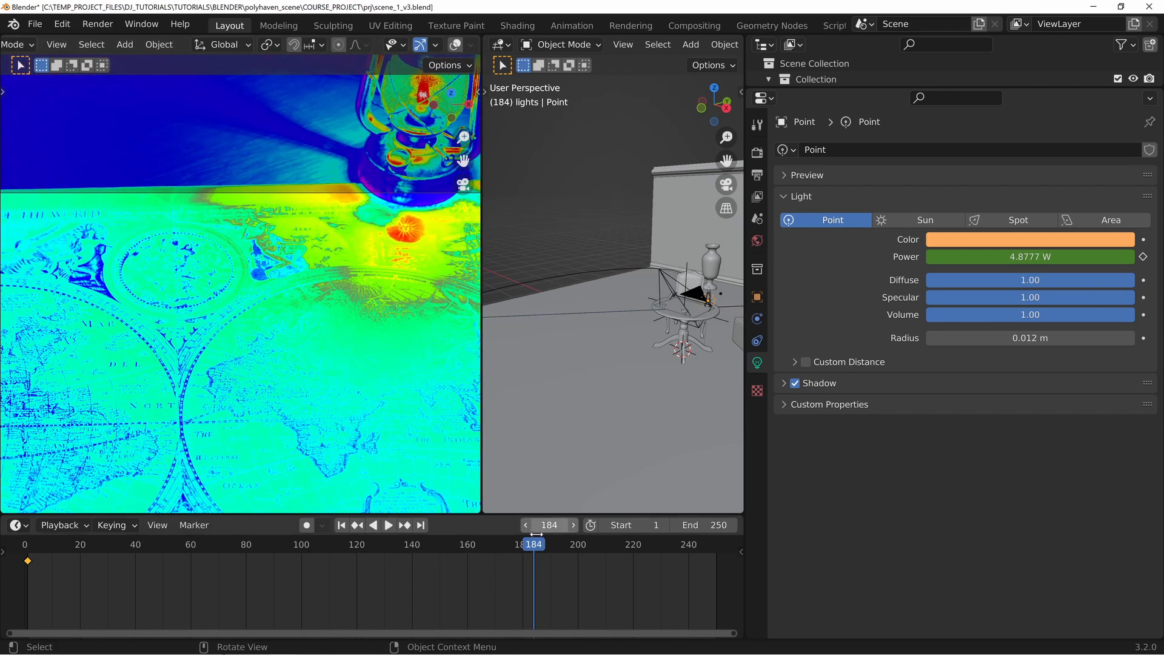
pyautogui.moveTo(535, 547); pyautogui.dragTo(457, 556)
pyautogui.click(304, 551)
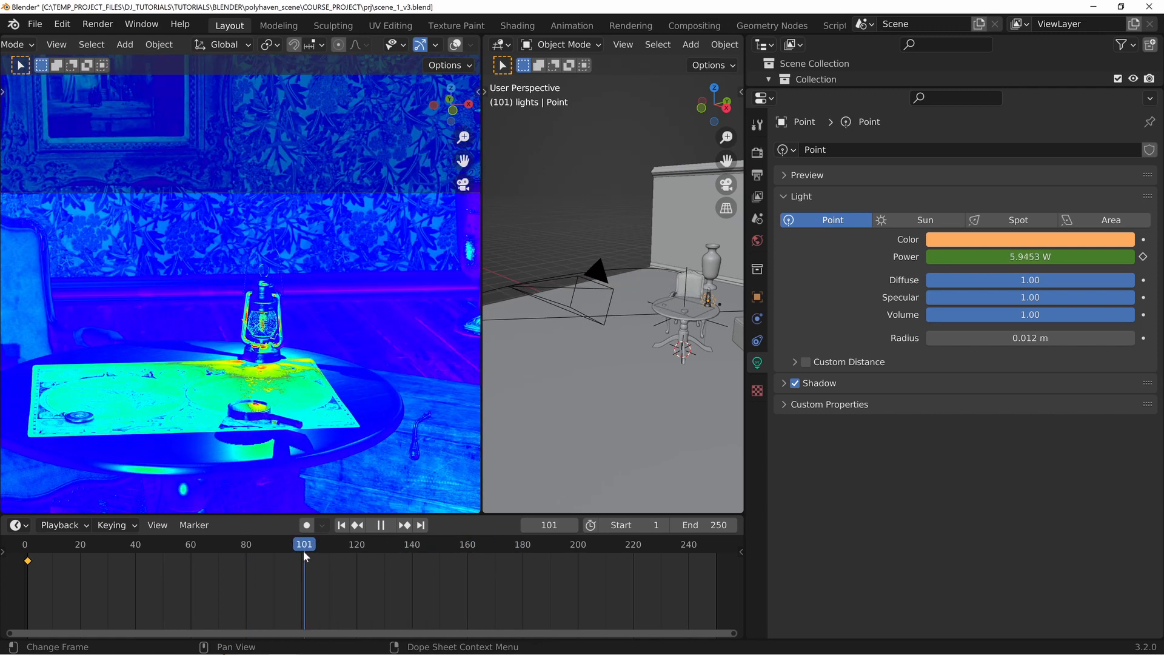
pyautogui.press('space')
# Step: Set the View Transform back to Standard and collapse the Color Management settings
pyautogui.click(757, 153)
pyautogui.click(973, 555)
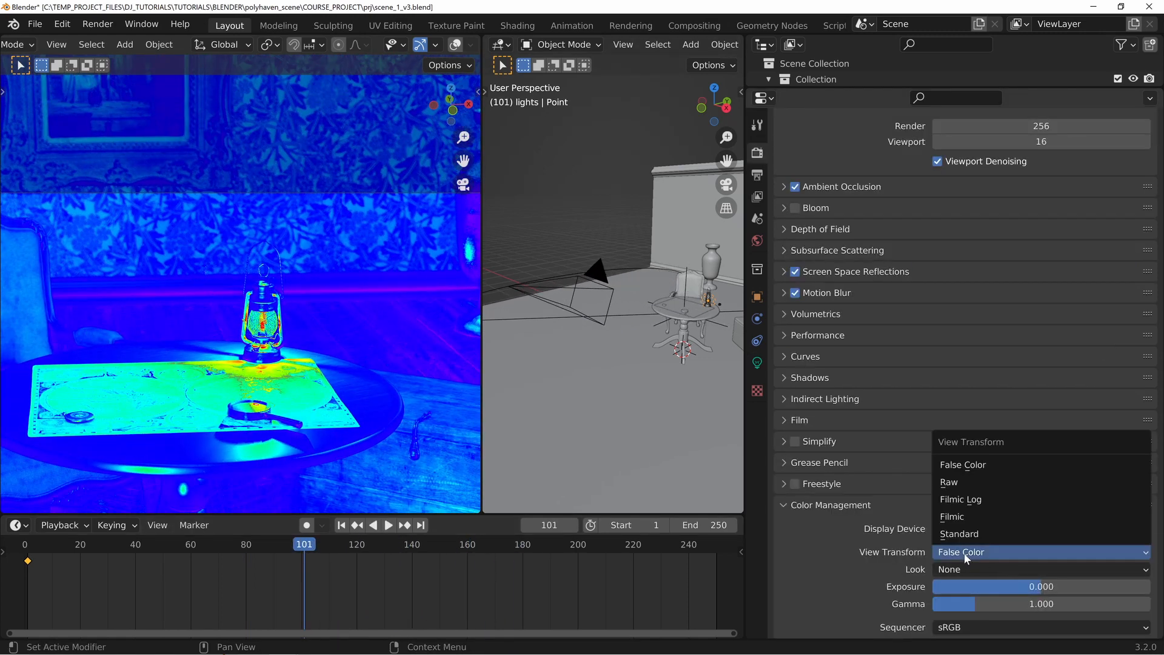
pyautogui.click(969, 537)
pyautogui.click(814, 505)
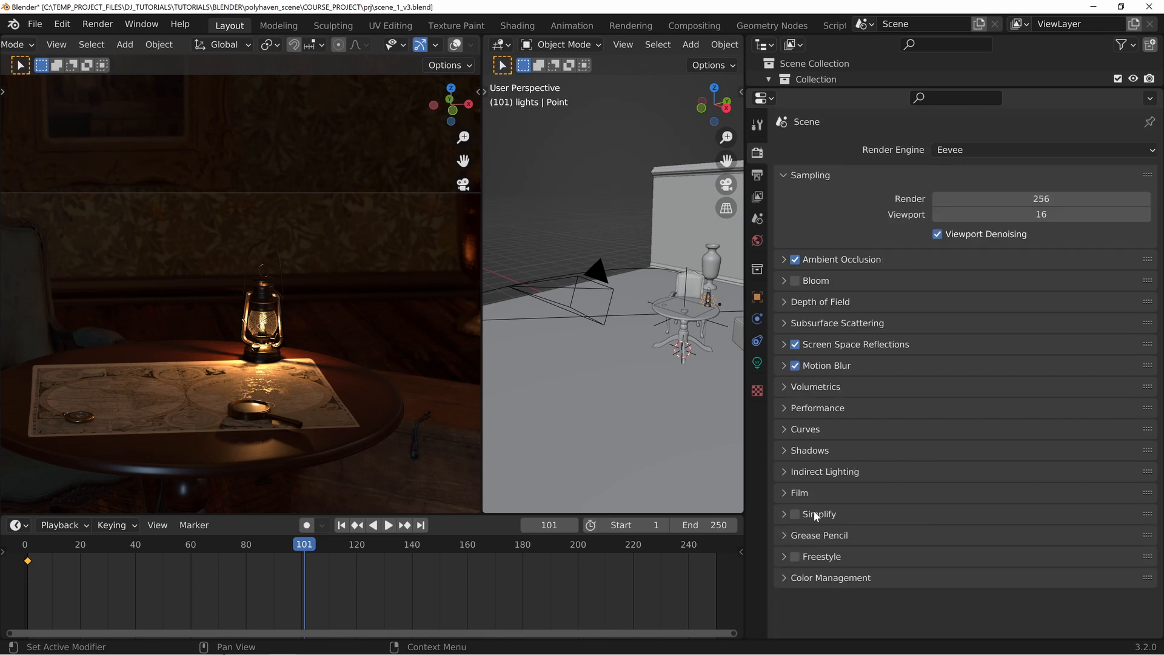
# Step: Review the scene lighting in Standard view by playing and scrubbing to frame 56 and on to frame 102
pyautogui.press('space')
pyautogui.moveTo(301, 548); pyautogui.dragTo(180, 553)
pyautogui.press('space')
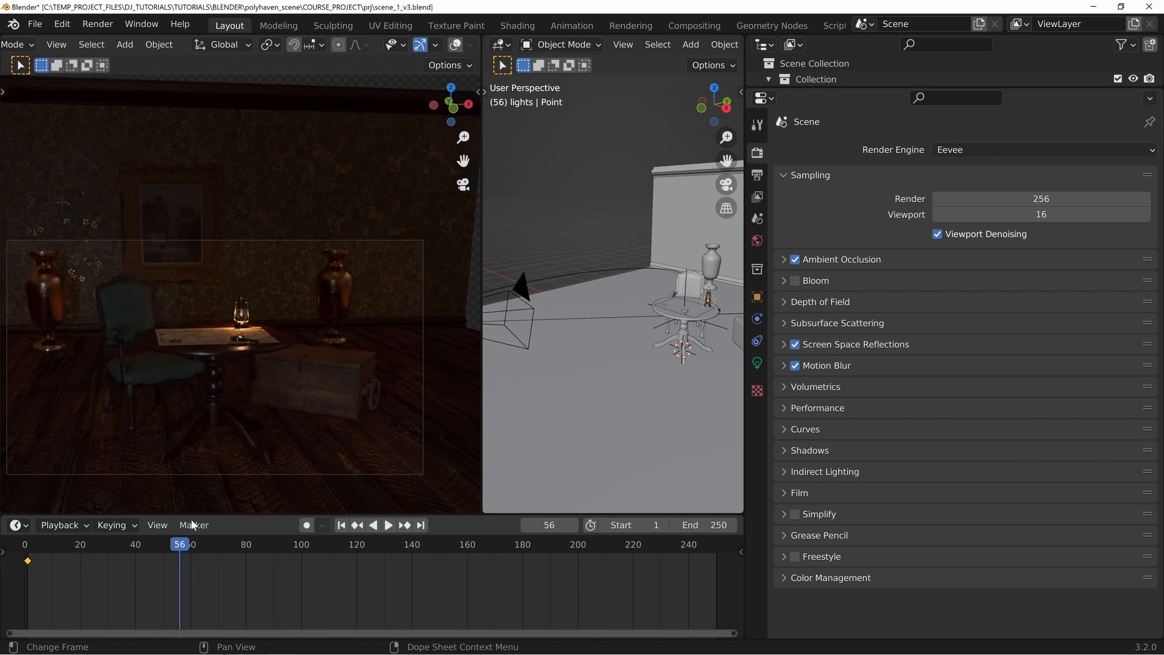
pyautogui.press('space')
pyautogui.moveTo(180, 553); pyautogui.dragTo(308, 550)
pyautogui.press('space')
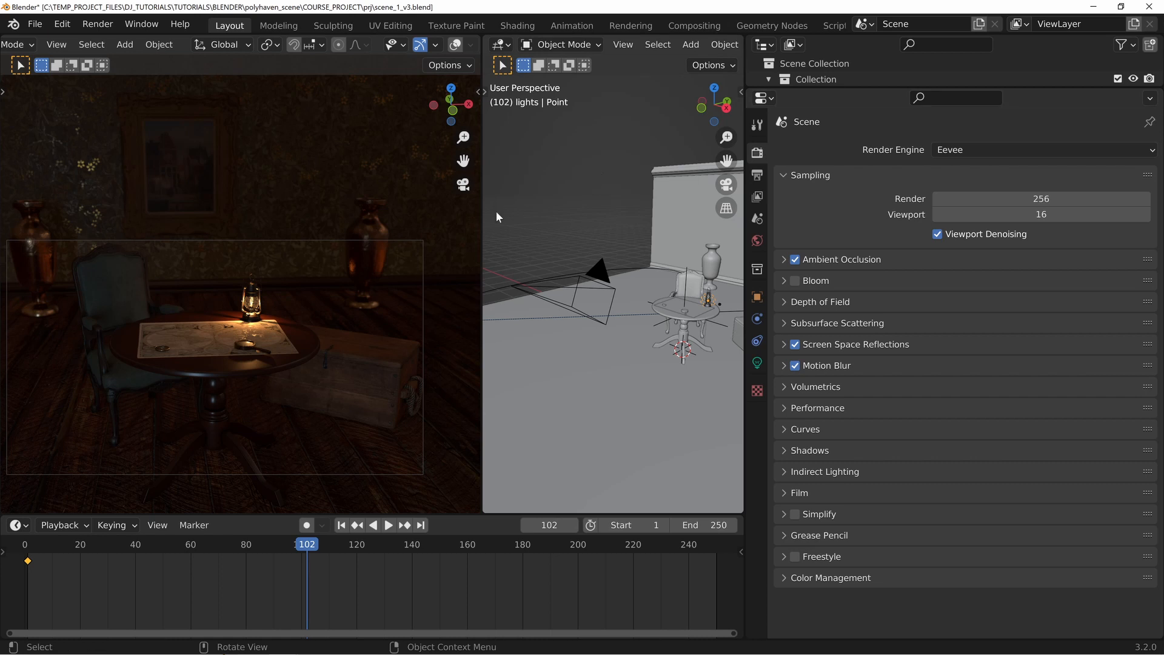
# Step: Widen the 3D viewport area, render frame 102 and minimize the render window
pyautogui.moveTo(483, 215)
pyautogui.mouseDown()
pyautogui.moveTo(440, 214)
pyautogui.moveTo(482, 217)
pyautogui.mouseUp()
pyautogui.moveTo(742, 265); pyautogui.dragTo(876, 265)
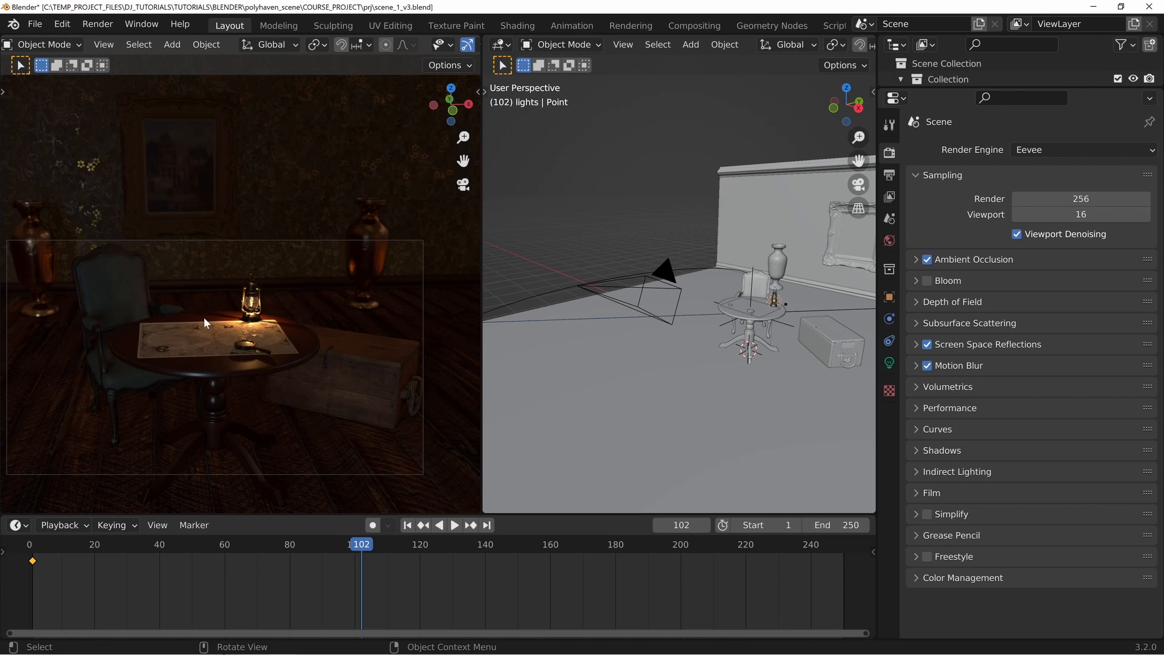
pyautogui.press('F12')
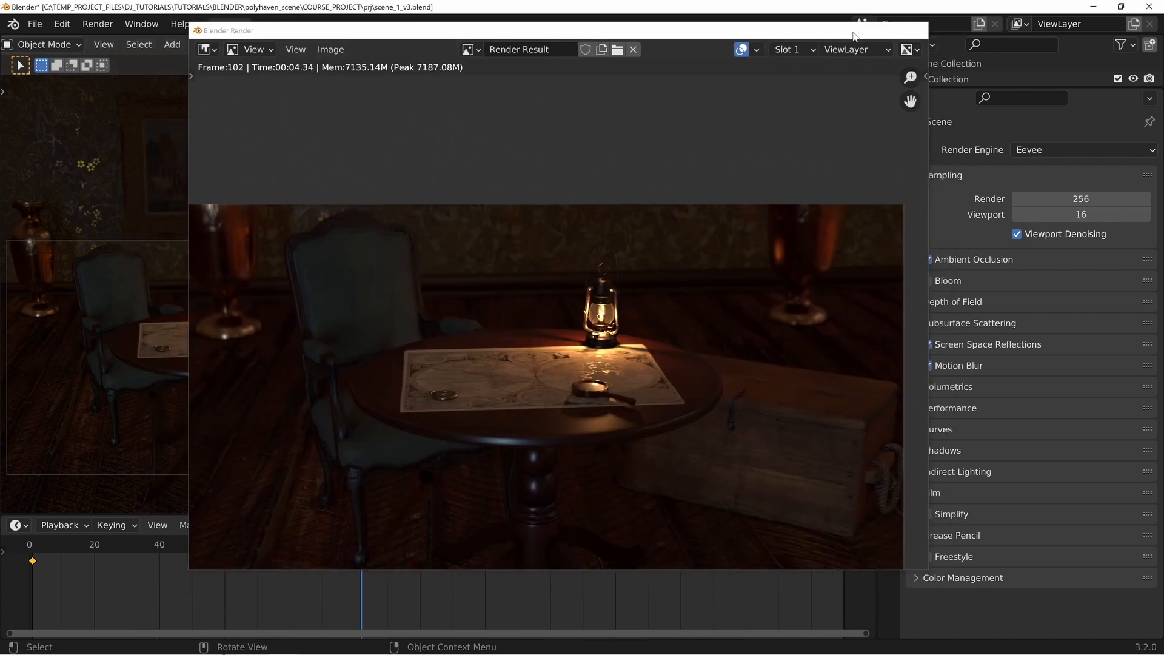
pyautogui.click(859, 32)
# Step: Enable nodes in the Compositing workspace and spread the Render Layers and Composite nodes apart
pyautogui.click(701, 26)
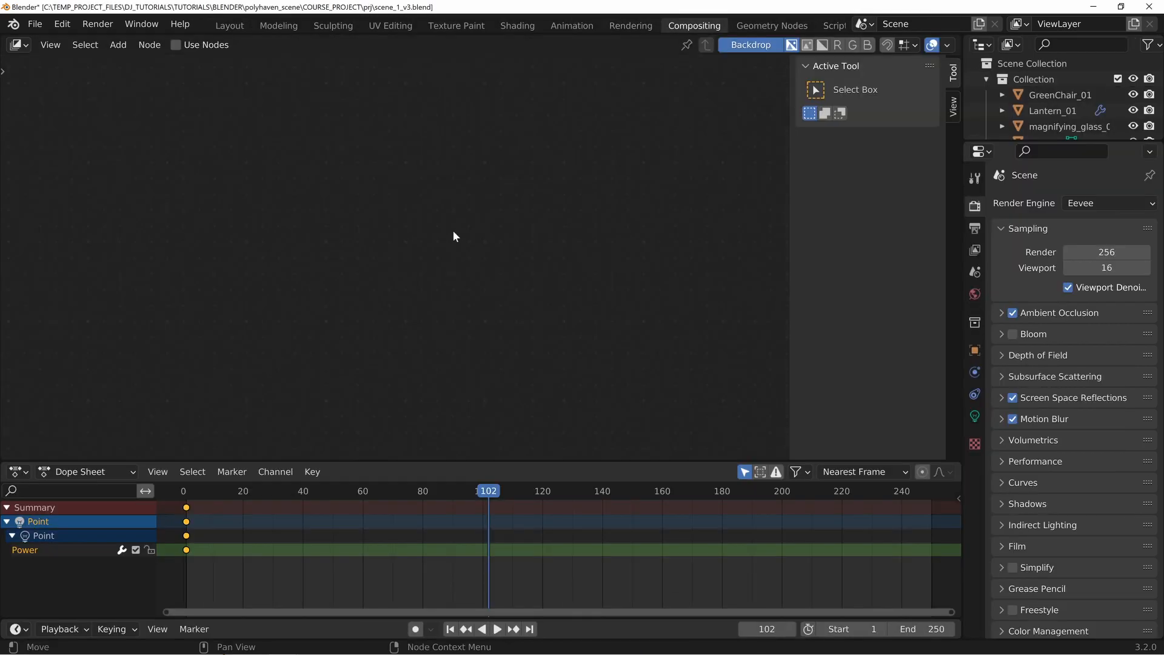
pyautogui.click(176, 48)
pyautogui.scroll(-4, 520, 231)
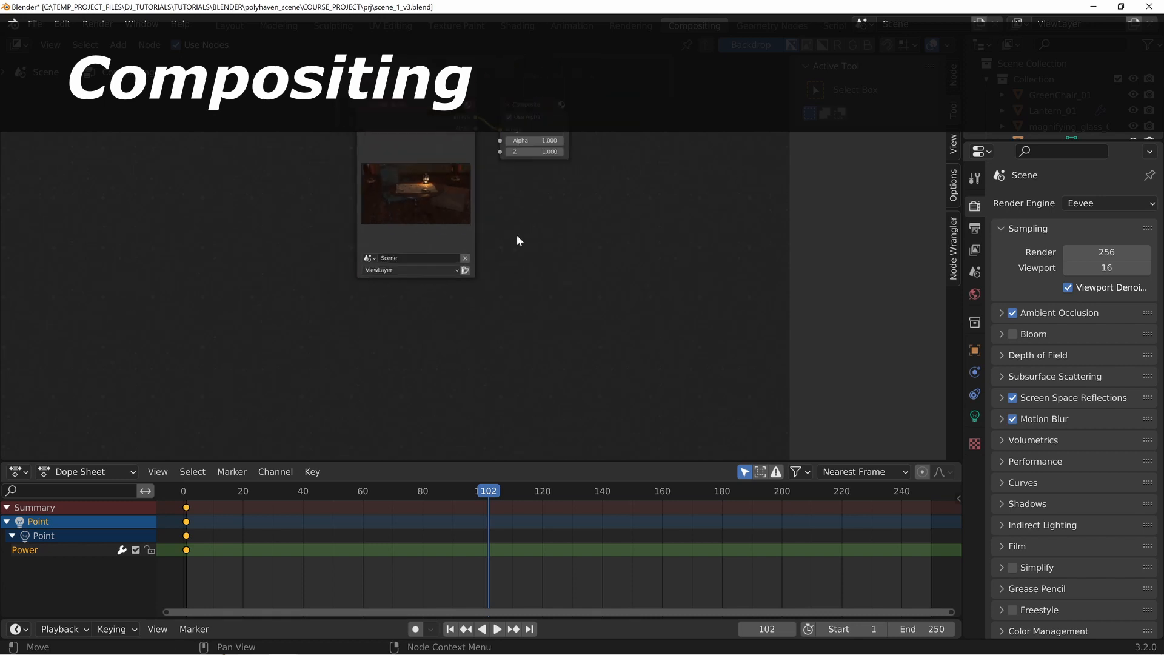
pyautogui.moveTo(389, 168); pyautogui.dragTo(152, 167)
pyautogui.moveTo(152, 166); pyautogui.dragTo(395, 255, button='middle')
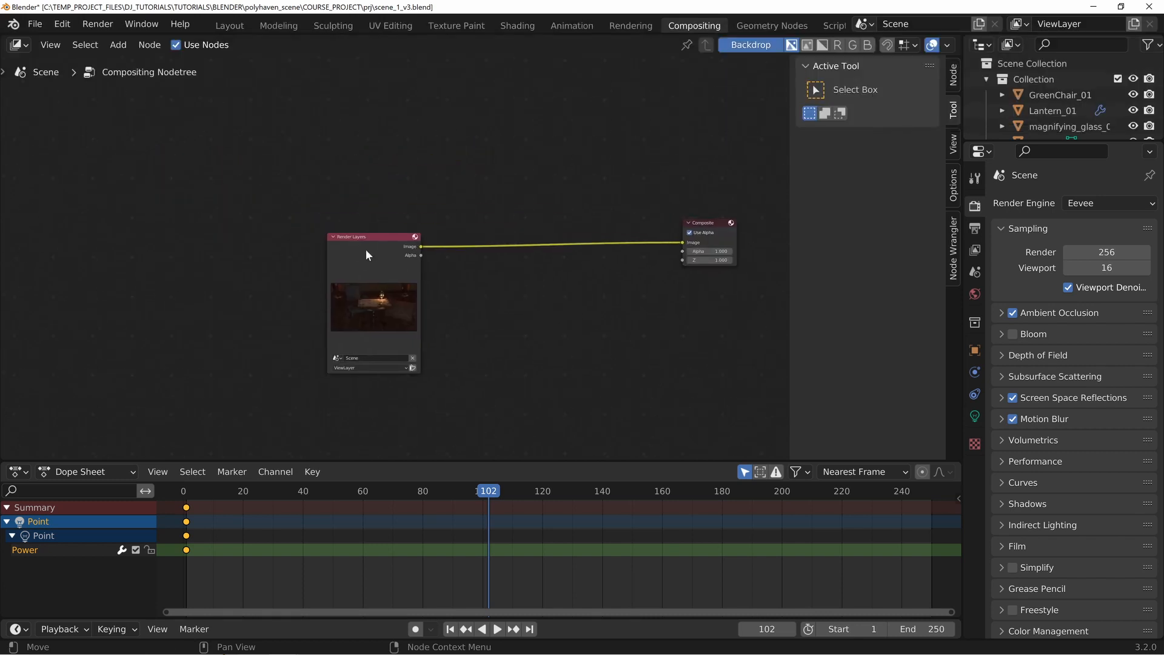
pyautogui.moveTo(366, 249); pyautogui.dragTo(126, 282)
# Step: Connect the Render Layers image to a Viewer node and fit the backdrop to the node editor
pyautogui.keyDown('ctrl'); pyautogui.keyDown('shift'); pyautogui.click(288, 249); pyautogui.keyUp('shift'); pyautogui.keyUp('ctrl')
pyautogui.moveTo(79, 111); pyautogui.dragTo(747, 415)
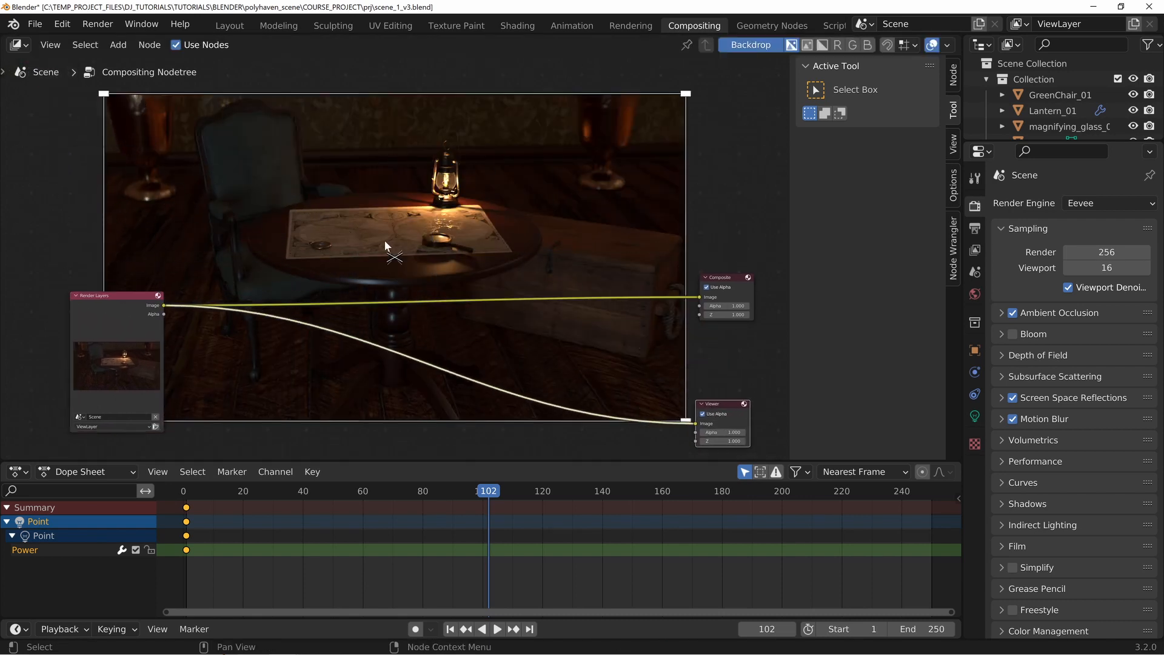
pyautogui.click(954, 145)
pyautogui.click(863, 181)
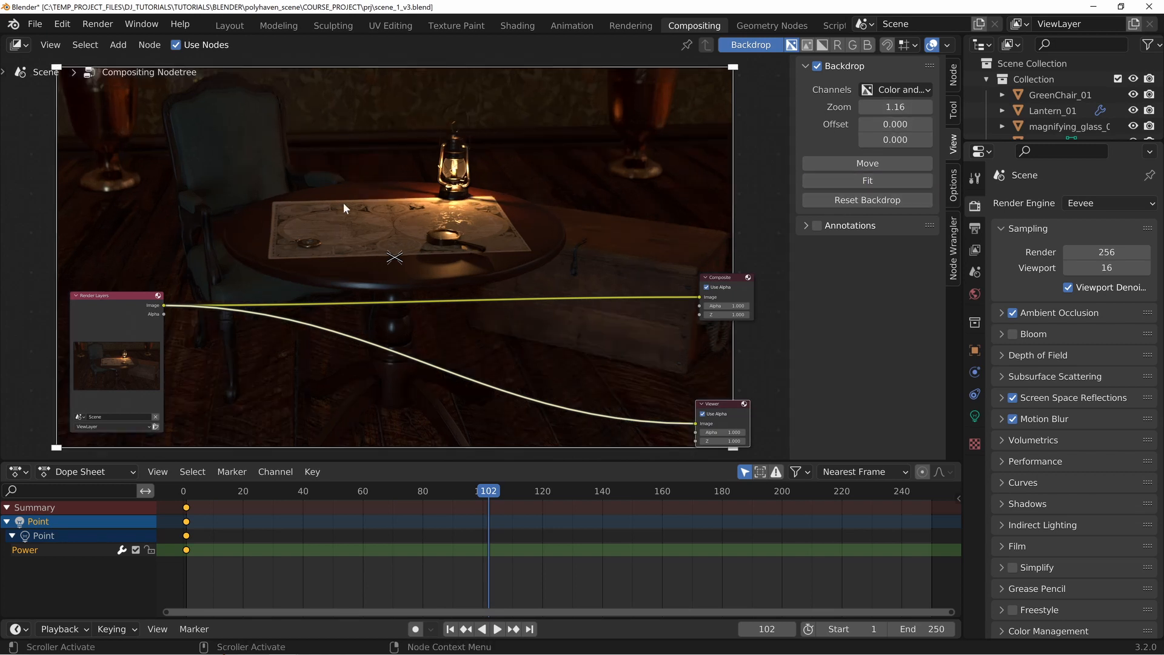
pyautogui.click(45, 241)
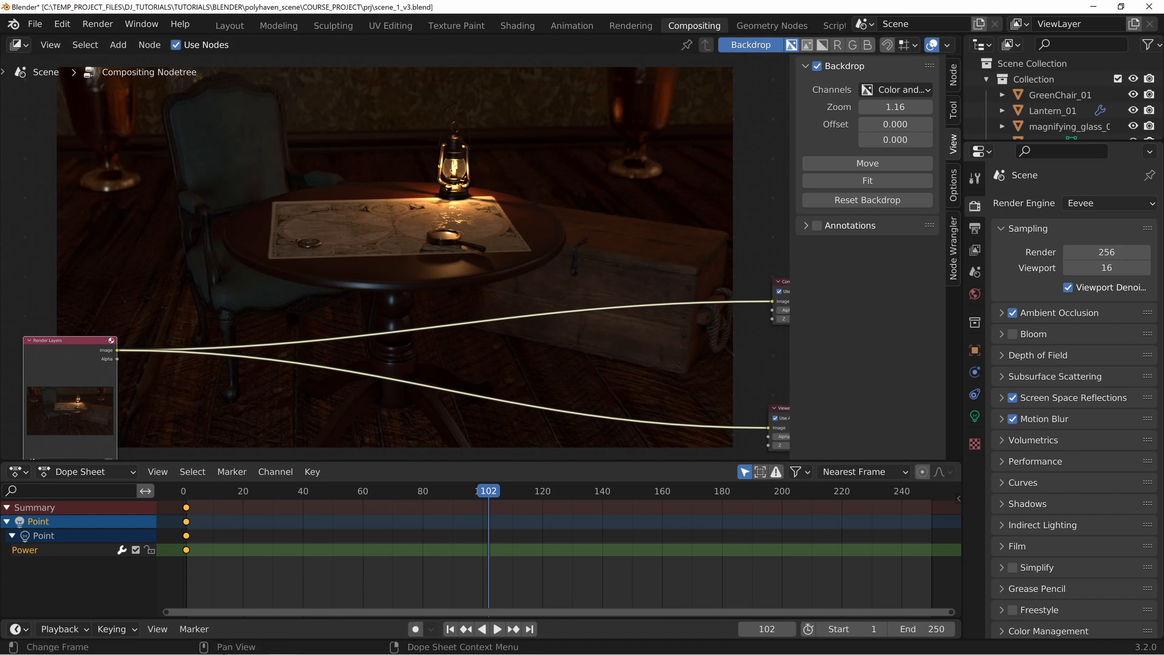
# Step: Bring back the Blender Render window, show the Viewer Node image in it and center the picture
pyautogui.moveTo(284, 651)
pyautogui.click(422, 594)
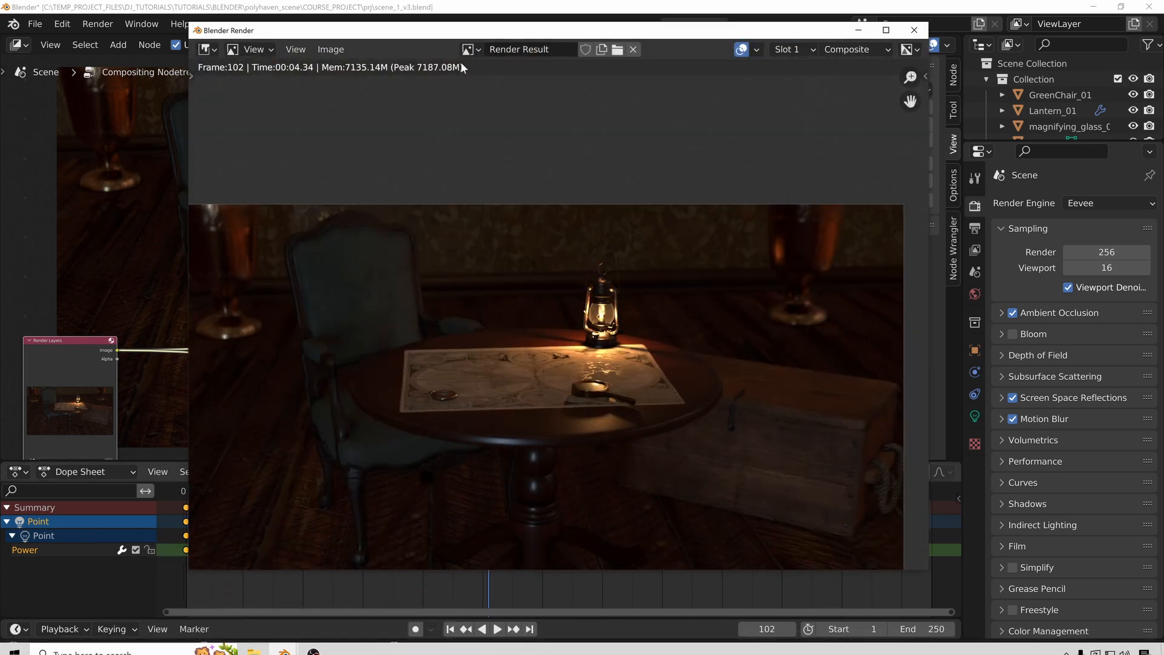
pyautogui.click(498, 66)
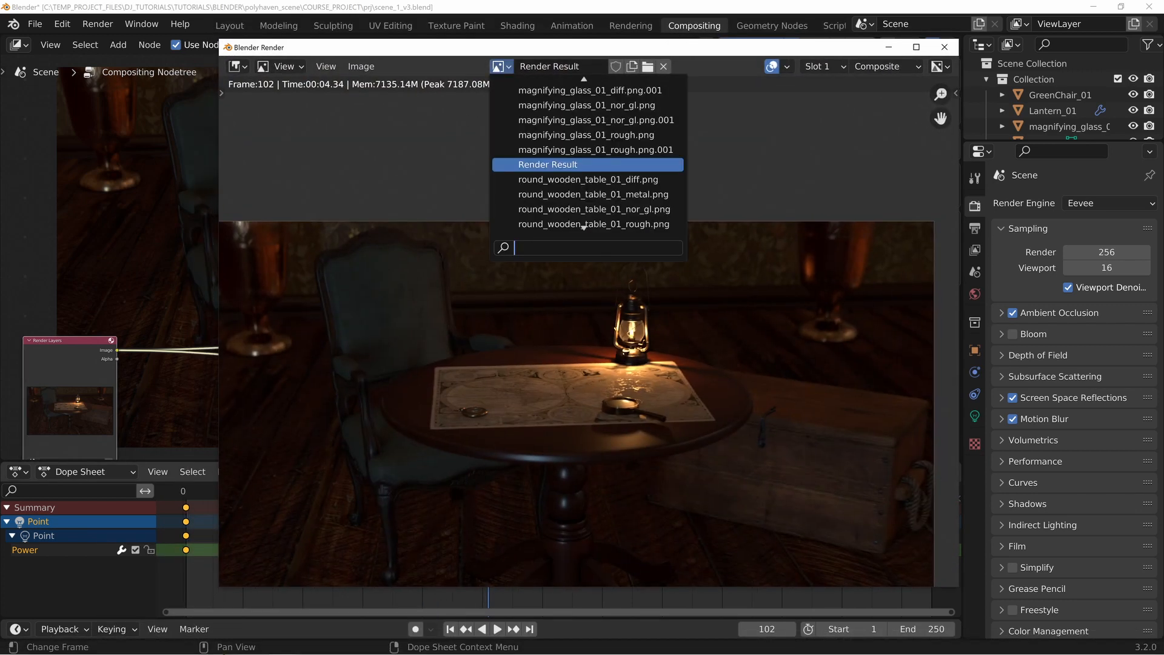
pyautogui.write('viewer')
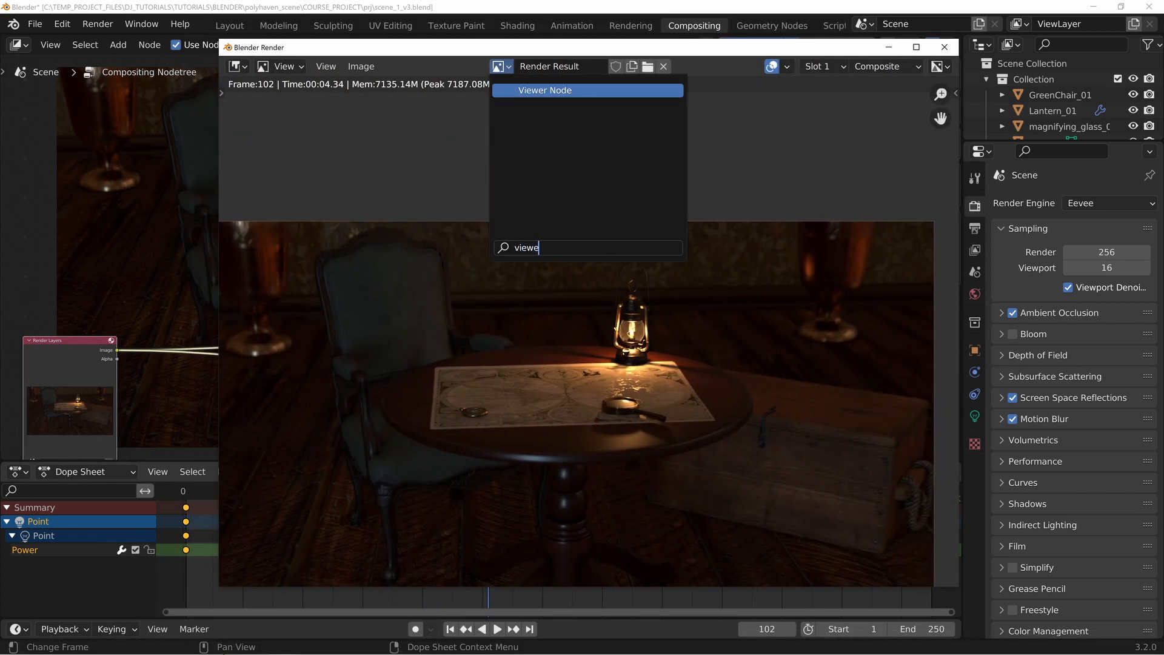
pyautogui.press('Return')
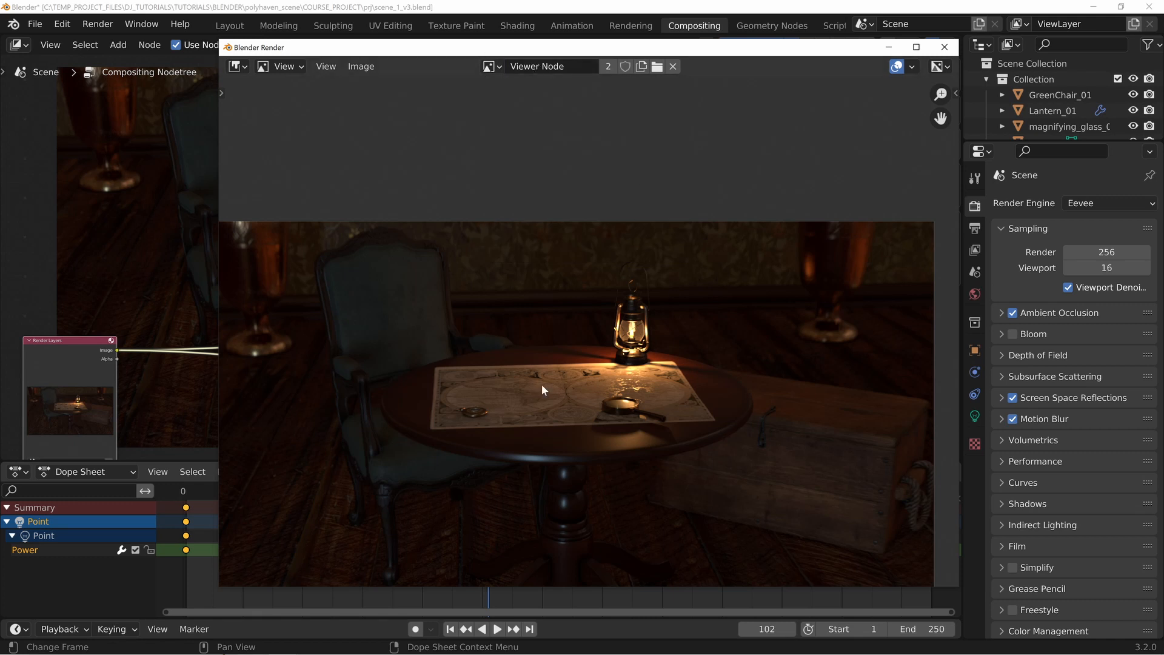
pyautogui.moveTo(509, 386); pyautogui.dragTo(467, 328, button='middle')
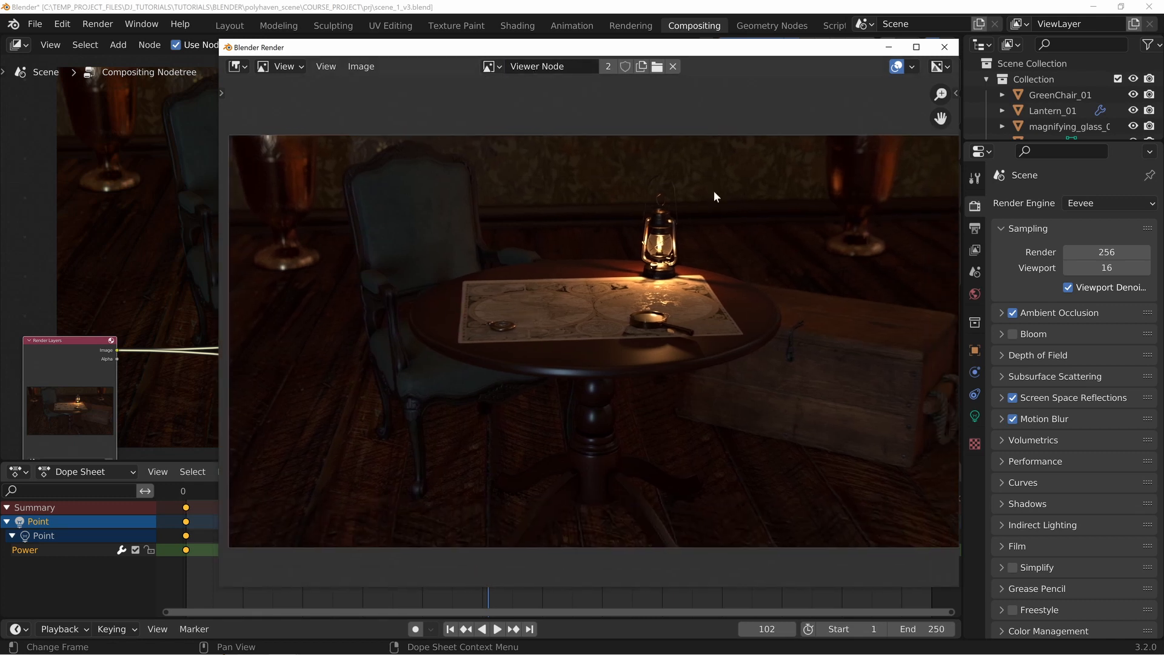
# Step: Show the scopes for the Viewer Node image, enlarge the waveform display and move the render window aside
pyautogui.moveTo(693, 51); pyautogui.dragTo(610, 71)
pyautogui.moveTo(294, 83); pyautogui.dragTo(333, 99)
pyautogui.click(898, 141)
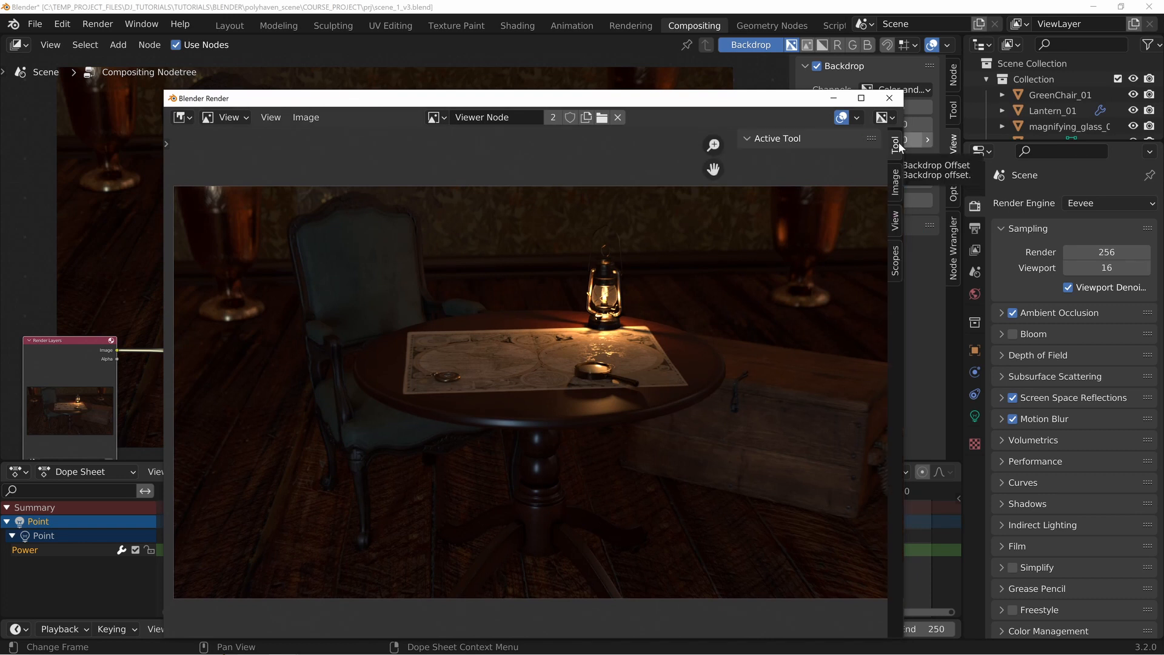
pyautogui.click(897, 264)
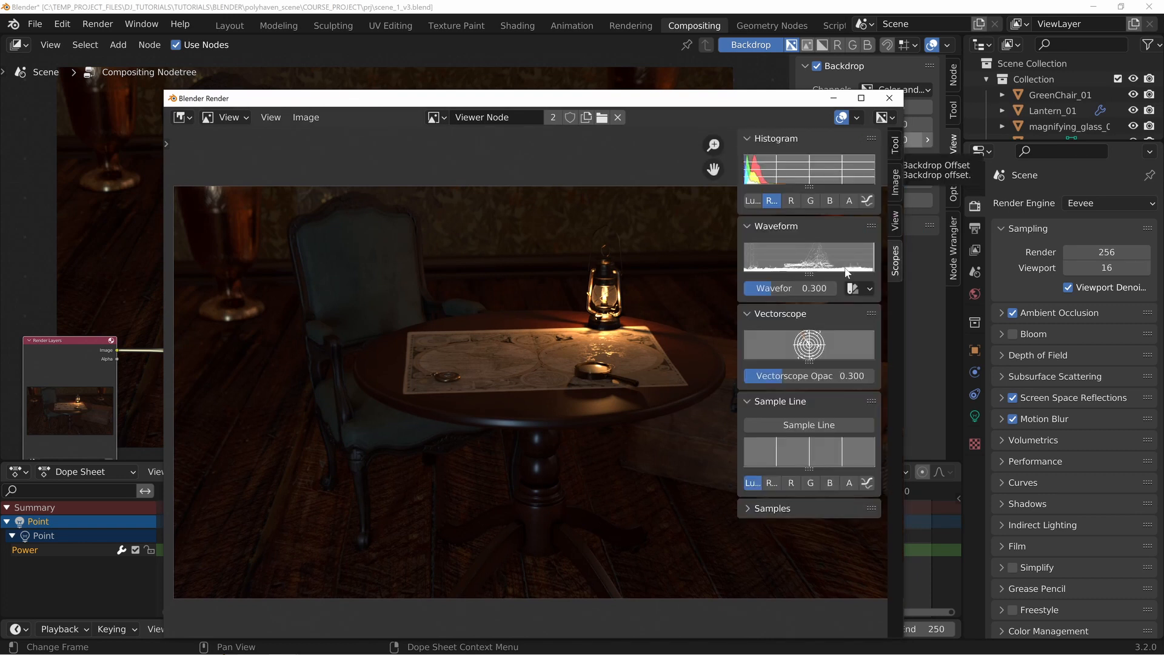
pyautogui.moveTo(737, 262); pyautogui.dragTo(573, 264)
pyautogui.press('n')
pyautogui.press('n')
pyautogui.moveTo(725, 271); pyautogui.dragTo(725, 446)
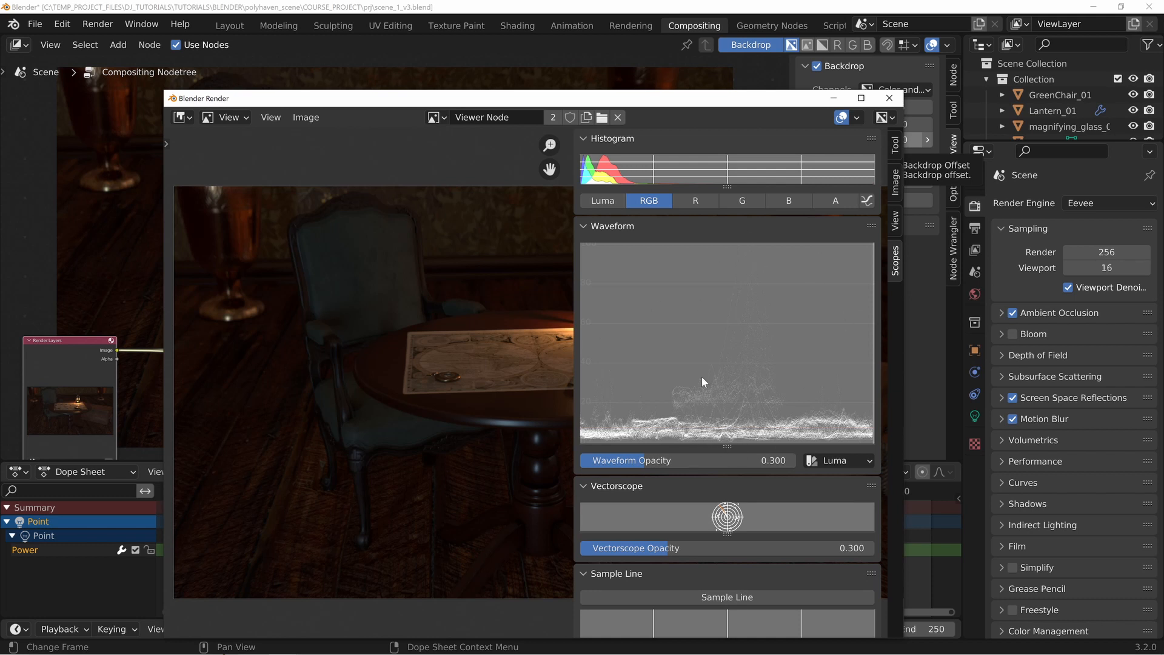
pyautogui.moveTo(773, 104); pyautogui.dragTo(0, 126)
# Step: Insert a Color Balance node on the link between the Render Layers and Viewer nodes
pyautogui.hotkey('shift', 'a')
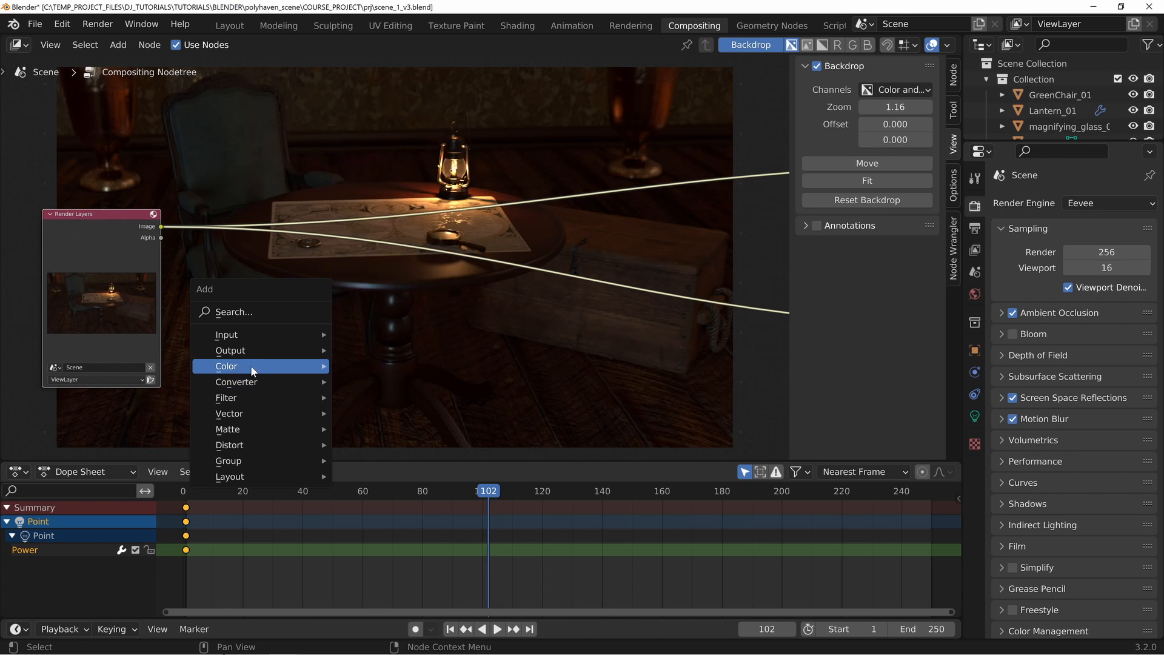
pyautogui.press('Escape')
pyautogui.hotkey('shift', 'a')
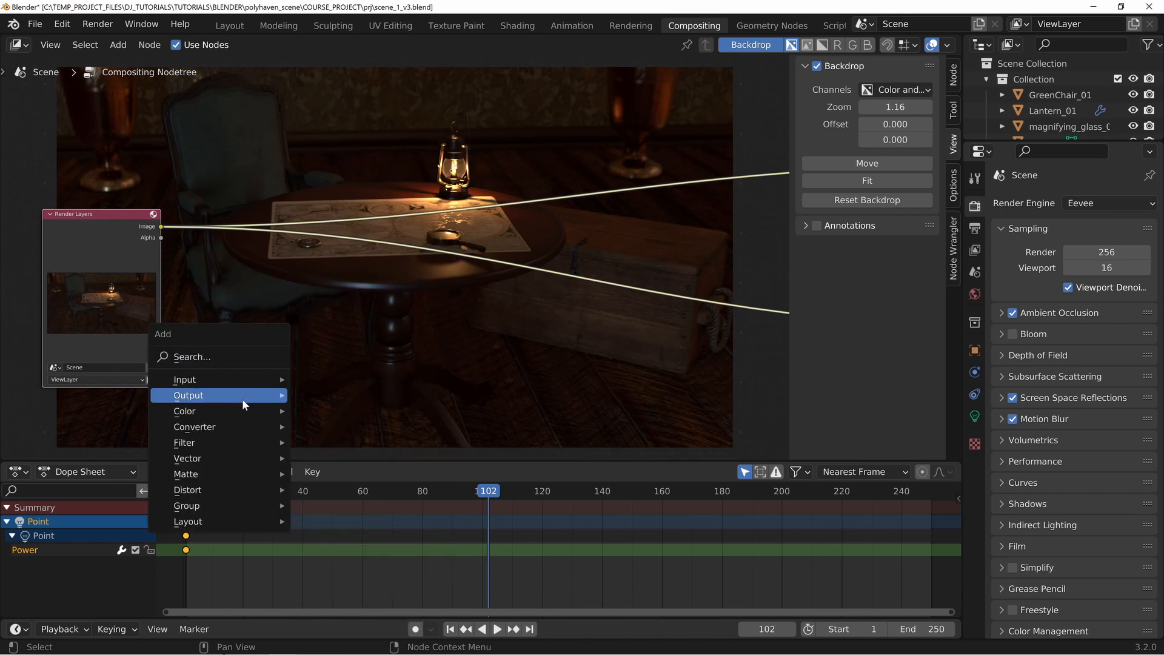
pyautogui.moveTo(243, 409)
pyautogui.click(370, 445)
pyautogui.click(223, 267)
pyautogui.moveTo(123, 222); pyautogui.dragTo(233, 388)
pyautogui.moveTo(367, 281); pyautogui.dragTo(386, 242)
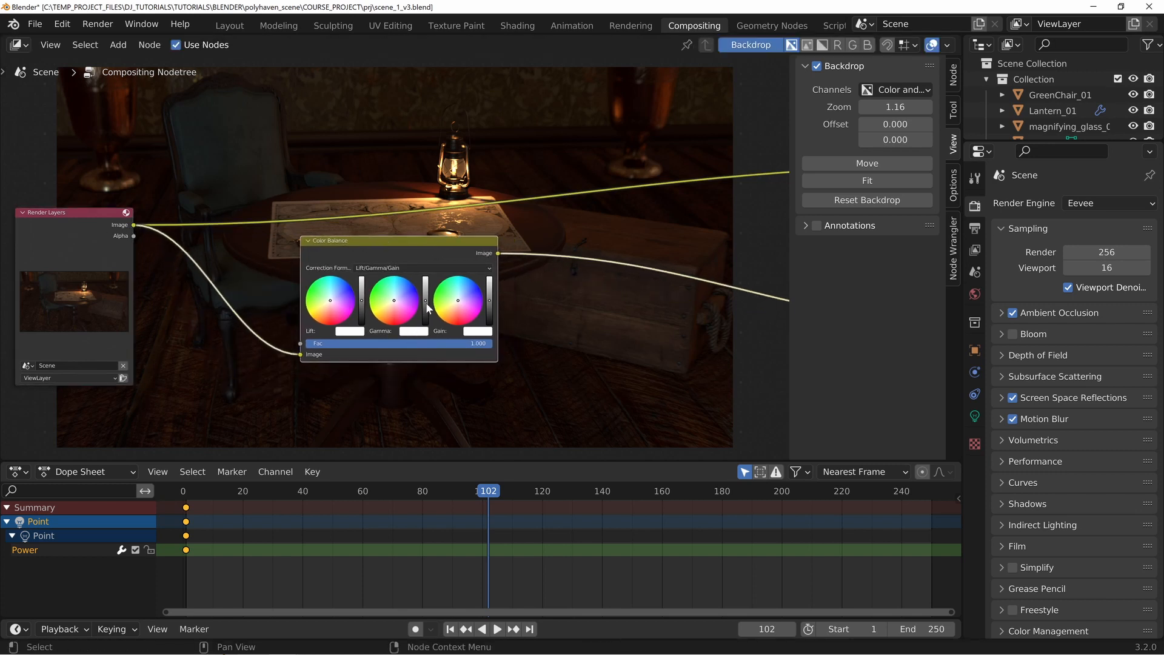
# Step: Arrange the Color Balance and Render Layers nodes so the lantern and map stay uncovered in the backdrop
pyautogui.scroll(1, 486, 376)
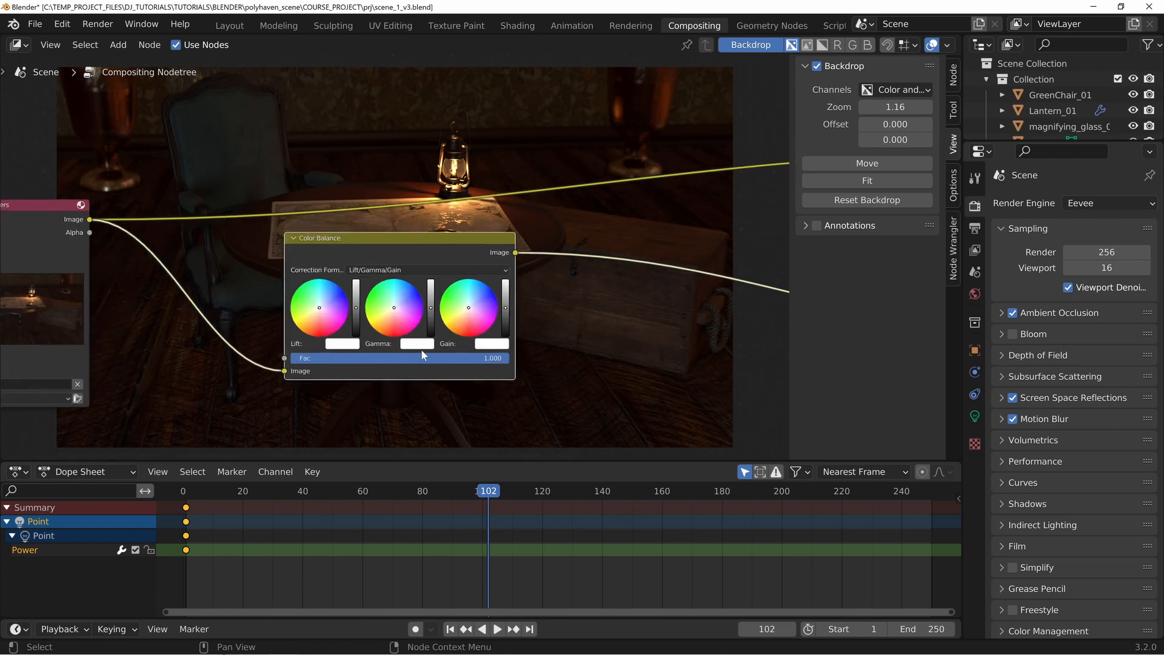
pyautogui.moveTo(434, 242); pyautogui.dragTo(442, 279)
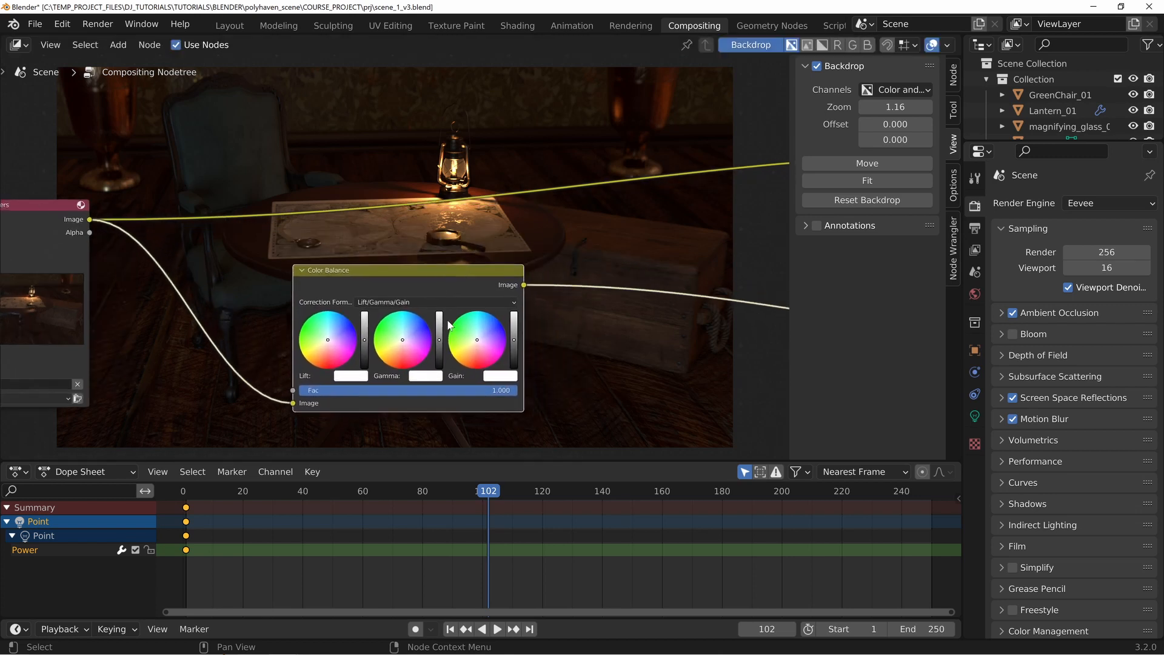
pyautogui.moveTo(344, 277); pyautogui.dragTo(374, 271)
pyautogui.moveTo(276, 286); pyautogui.dragTo(322, 284, button='middle')
pyautogui.moveTo(220, 237); pyautogui.dragTo(312, 237, button='middle')
pyautogui.scroll(-1, 314, 238)
pyautogui.moveTo(509, 259); pyautogui.dragTo(461, 271)
pyautogui.moveTo(207, 209); pyautogui.dragTo(164, 210)
pyautogui.moveTo(471, 275); pyautogui.dragTo(413, 269)
pyautogui.moveTo(147, 219); pyautogui.dragTo(99, 212)
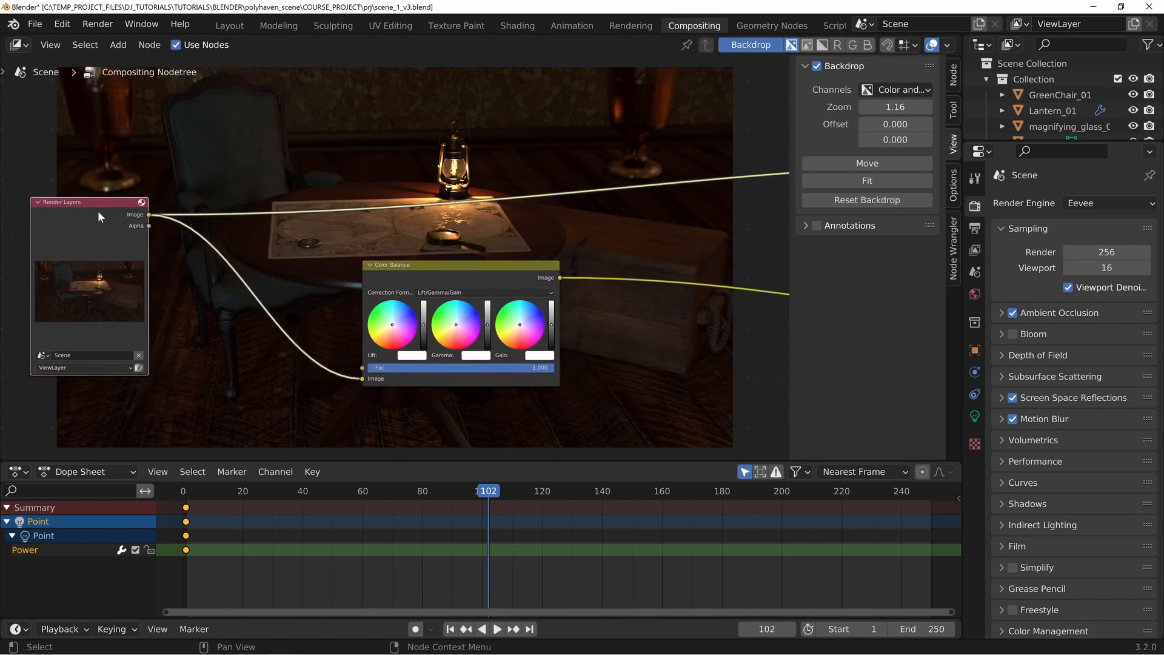
# Step: Reposition the Render Layers and Color Balance nodes, placing Color Balance over the table just below the map
pyautogui.moveTo(432, 268); pyautogui.dragTo(391, 245)
pyautogui.moveTo(119, 202)
pyautogui.mouseDown()
pyautogui.moveTo(111, 210)
pyautogui.moveTo(130, 191)
pyautogui.mouseUp()
pyautogui.moveTo(431, 249); pyautogui.dragTo(398, 245)
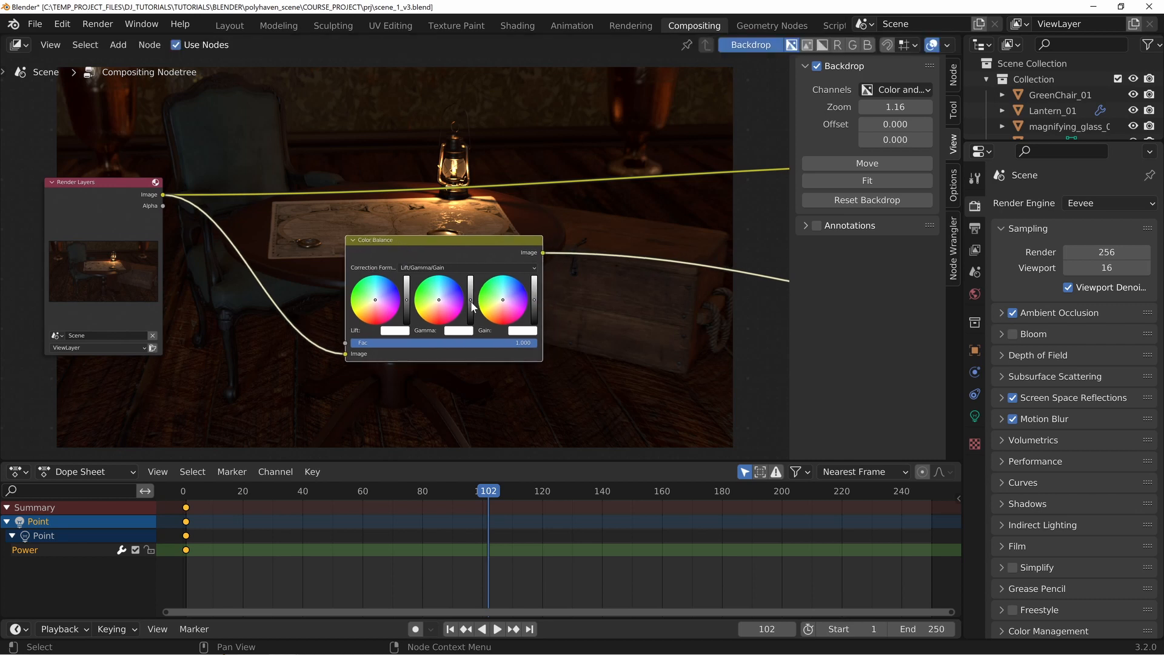
pyautogui.moveTo(423, 244)
pyautogui.mouseDown()
pyautogui.moveTo(393, 238)
pyautogui.moveTo(437, 245)
pyautogui.mouseUp()
pyautogui.moveTo(382, 314); pyautogui.dragTo(404, 352)
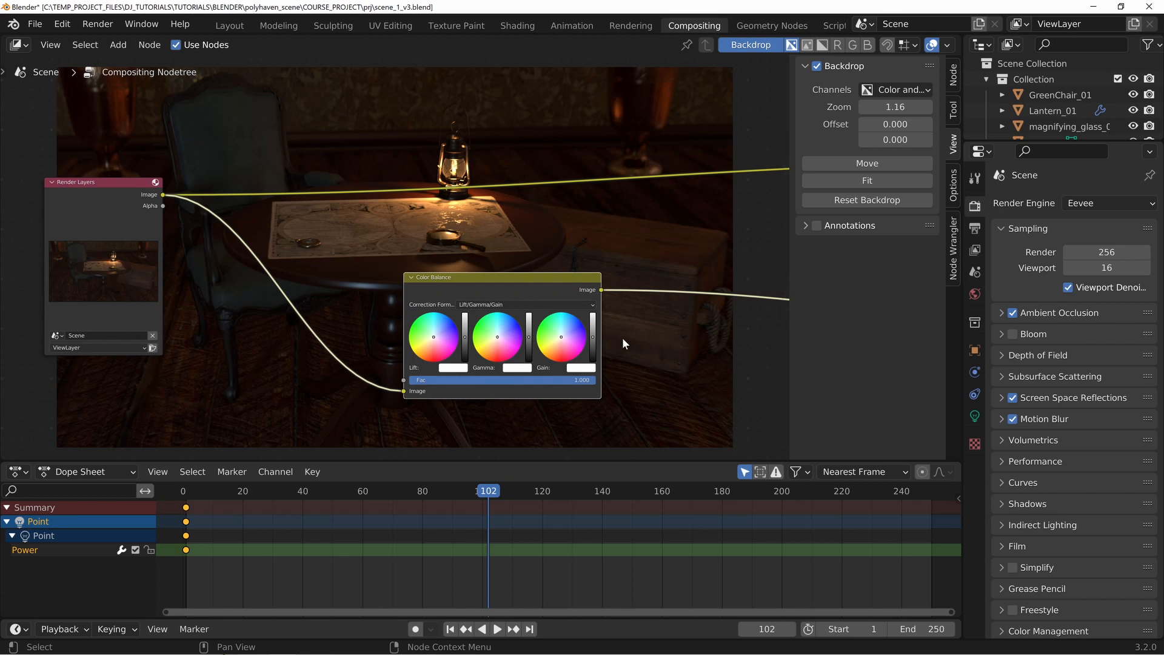
pyautogui.moveTo(515, 279); pyautogui.dragTo(381, 271)
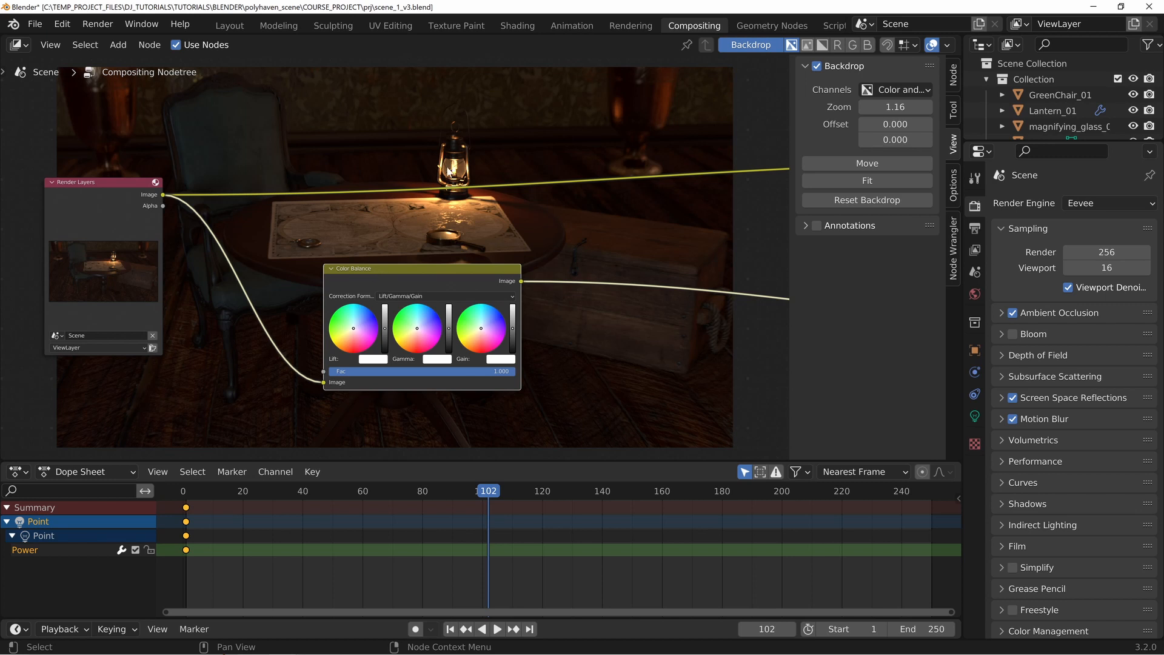
pyautogui.scroll(1, 520, 364)
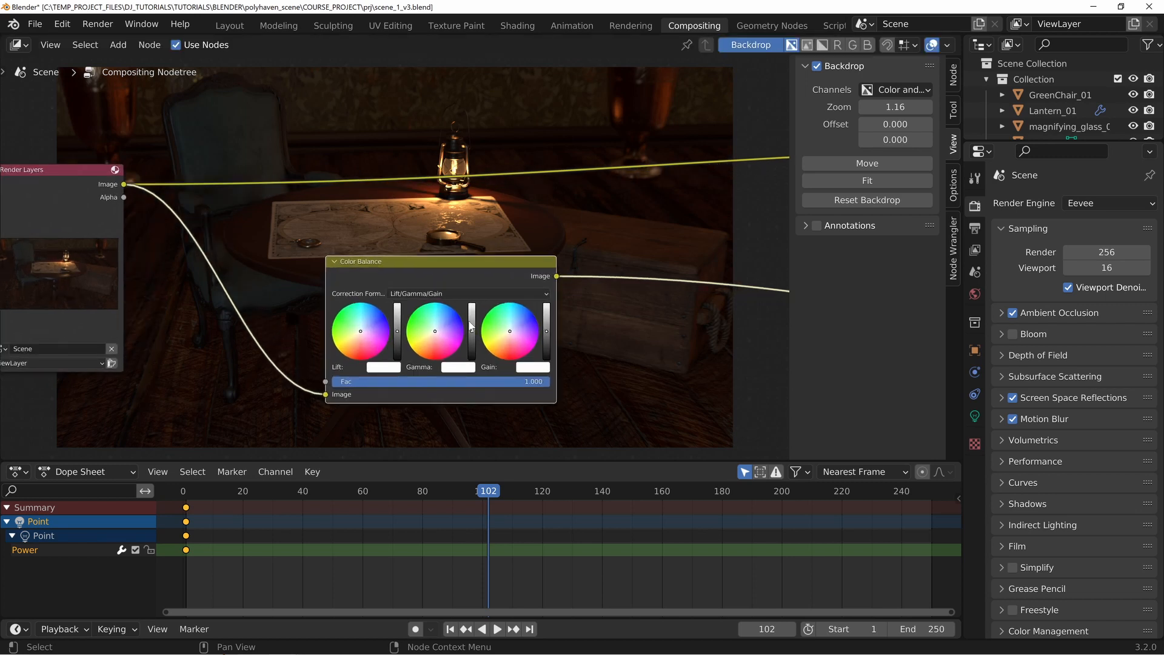
pyautogui.moveTo(452, 267); pyautogui.dragTo(497, 244)
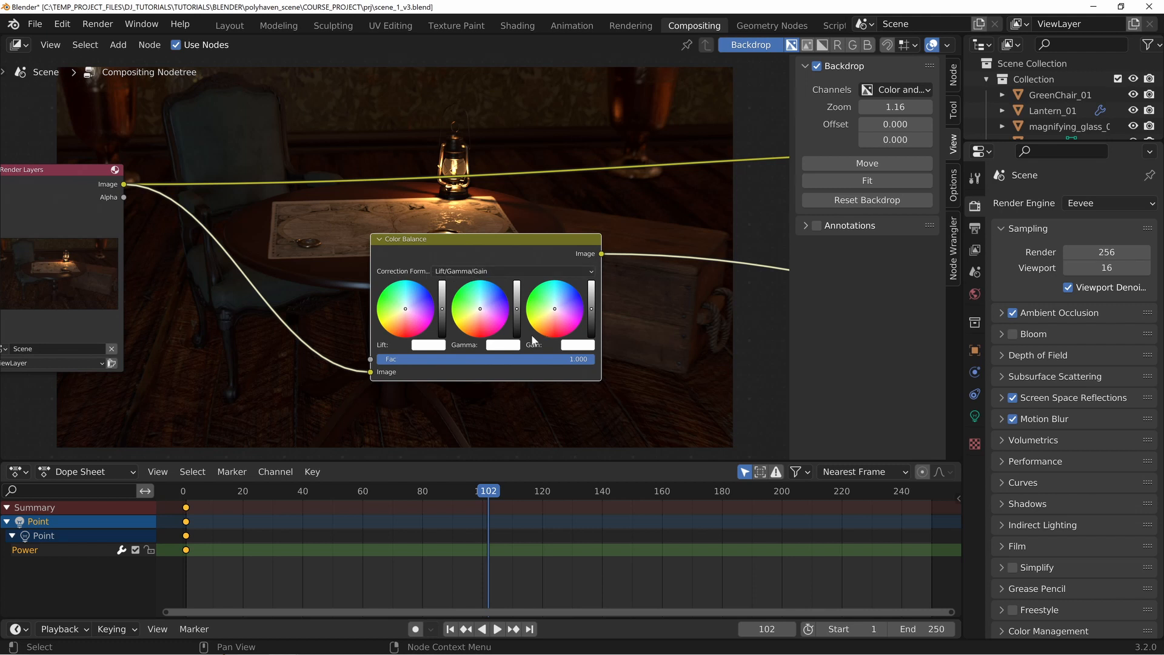
# Step: Lower the Color Balance gamma brightness, raise its lift and gain, and check the result on the waveform
pyautogui.click(516, 316)
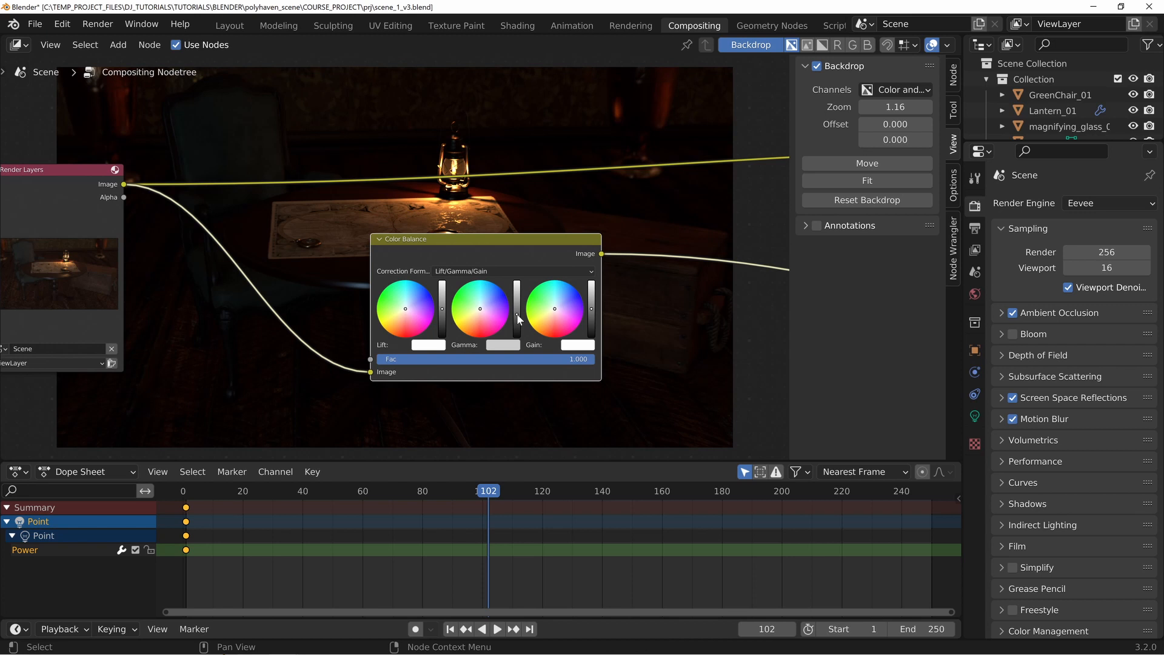
pyautogui.click(442, 303)
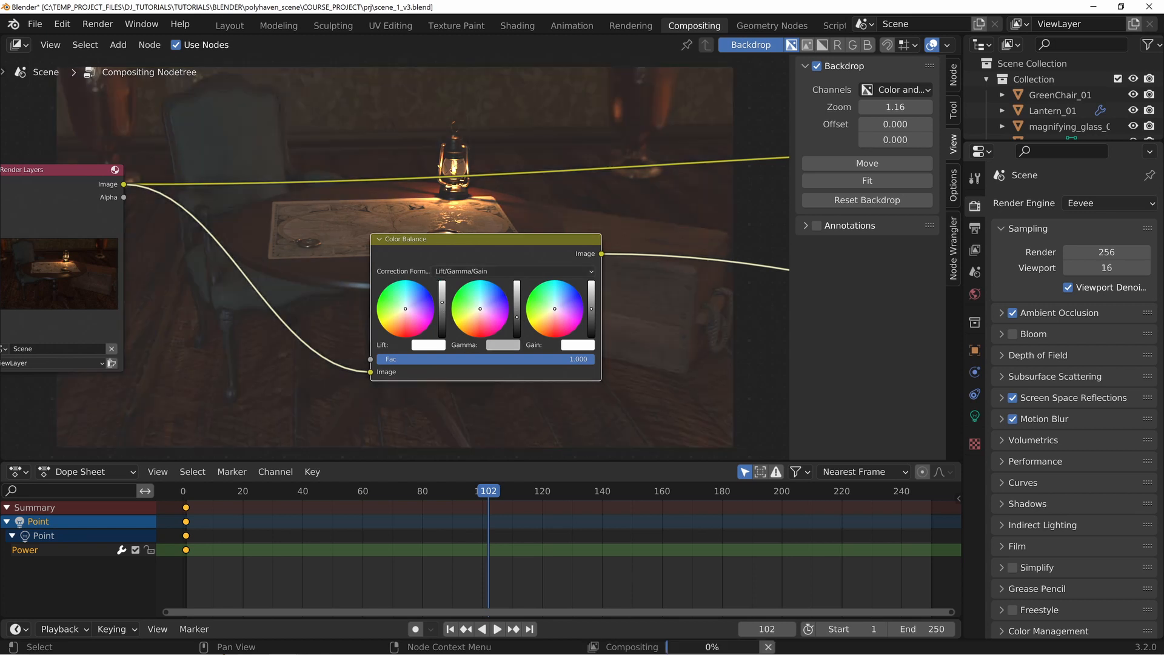
pyautogui.click(591, 303)
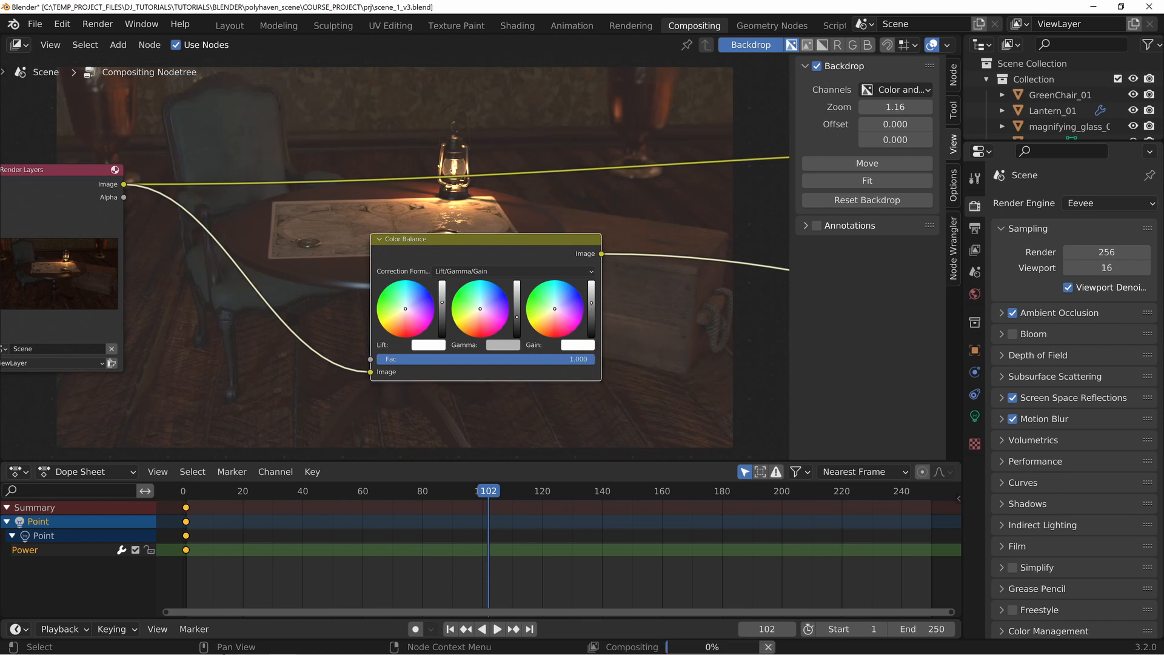
pyautogui.press('F11')
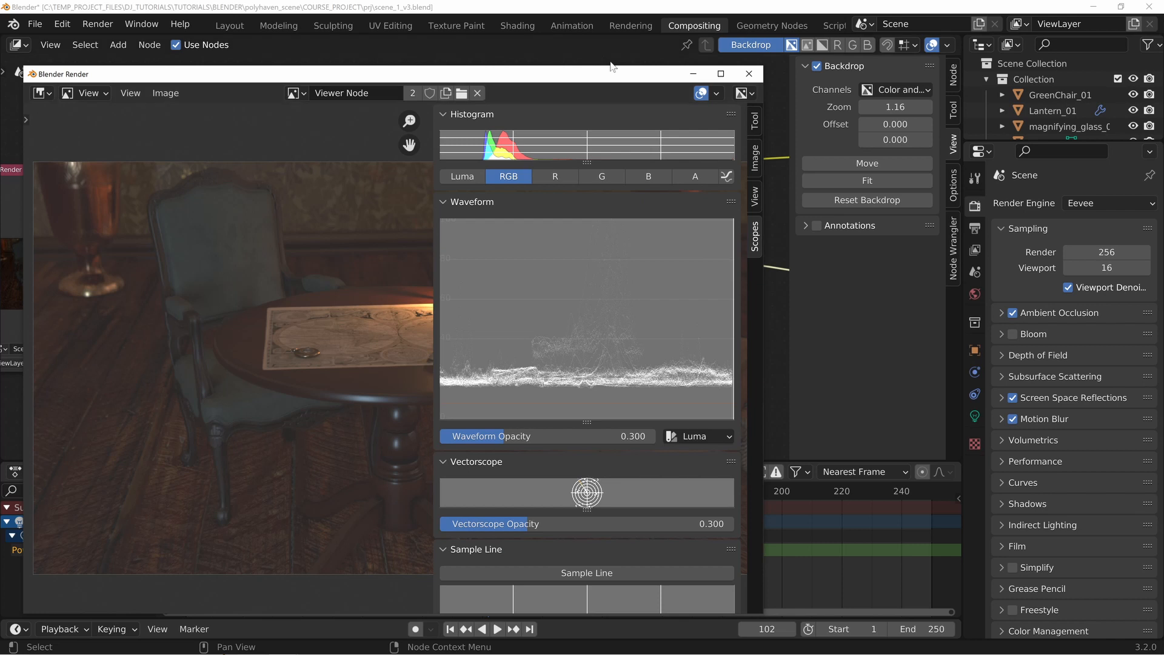
pyautogui.press('F11')
# Step: Reduce the lift to near neutral, raise the gain further, and move the Color Balance node below the map
pyautogui.moveTo(500, 241); pyautogui.dragTo(500, 242)
pyautogui.click(441, 309)
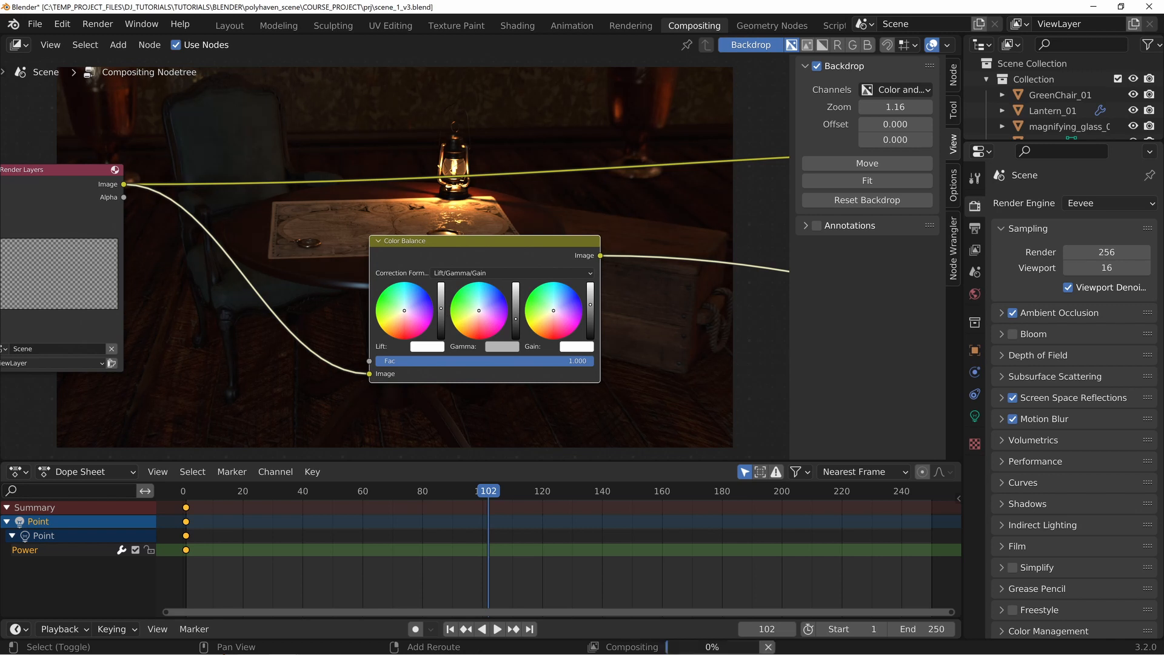
pyautogui.moveTo(441, 309); pyautogui.dragTo(441, 308)
pyautogui.moveTo(591, 305); pyautogui.dragTo(591, 298)
pyautogui.moveTo(490, 245); pyautogui.dragTo(489, 278)
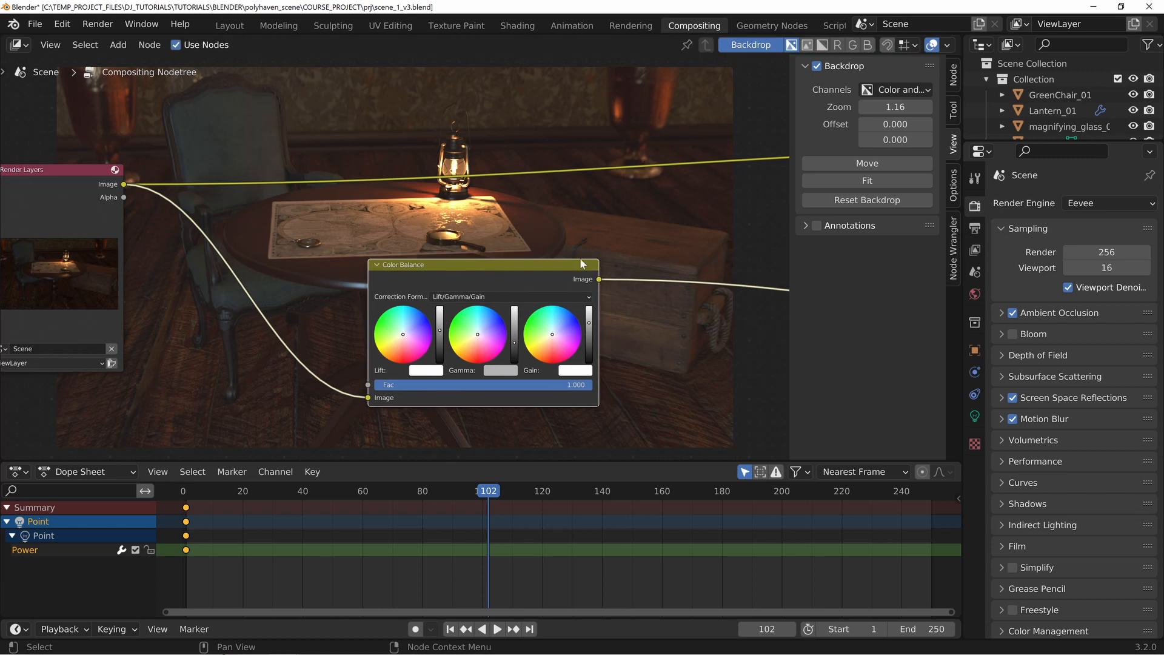
pyautogui.moveTo(474, 195); pyautogui.dragTo(497, 277, button='middle')
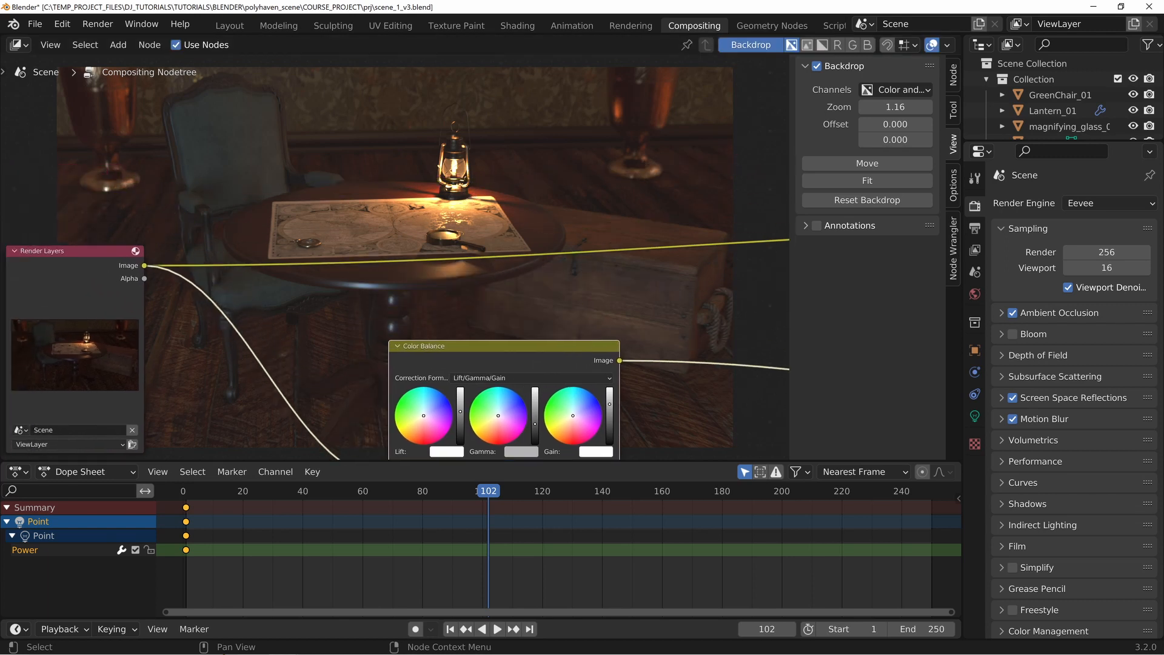
# Step: Examine the lantern, map and table edge up close in the Viewer Node render image with the scopes hidden
pyautogui.moveTo(0, 31); pyautogui.dragTo(640, 55)
pyautogui.scroll(7, 410, 330)
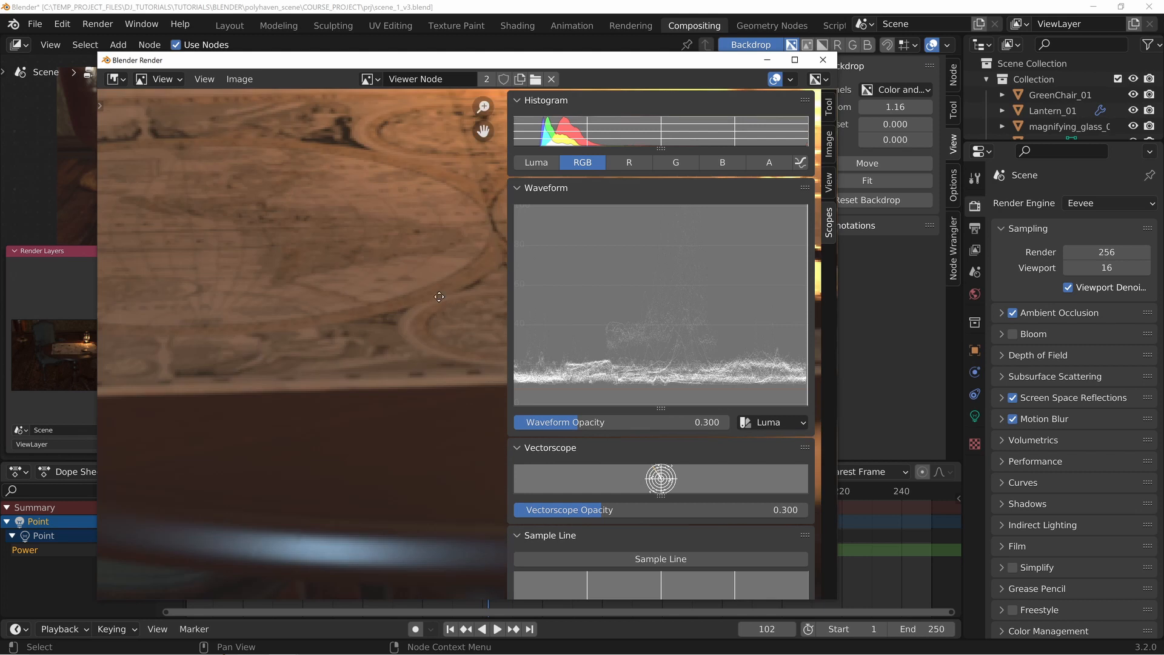
pyautogui.moveTo(446, 291); pyautogui.dragTo(127, 437, button='middle')
pyautogui.press('n')
pyautogui.moveTo(647, 173); pyautogui.dragTo(469, 342, button='middle')
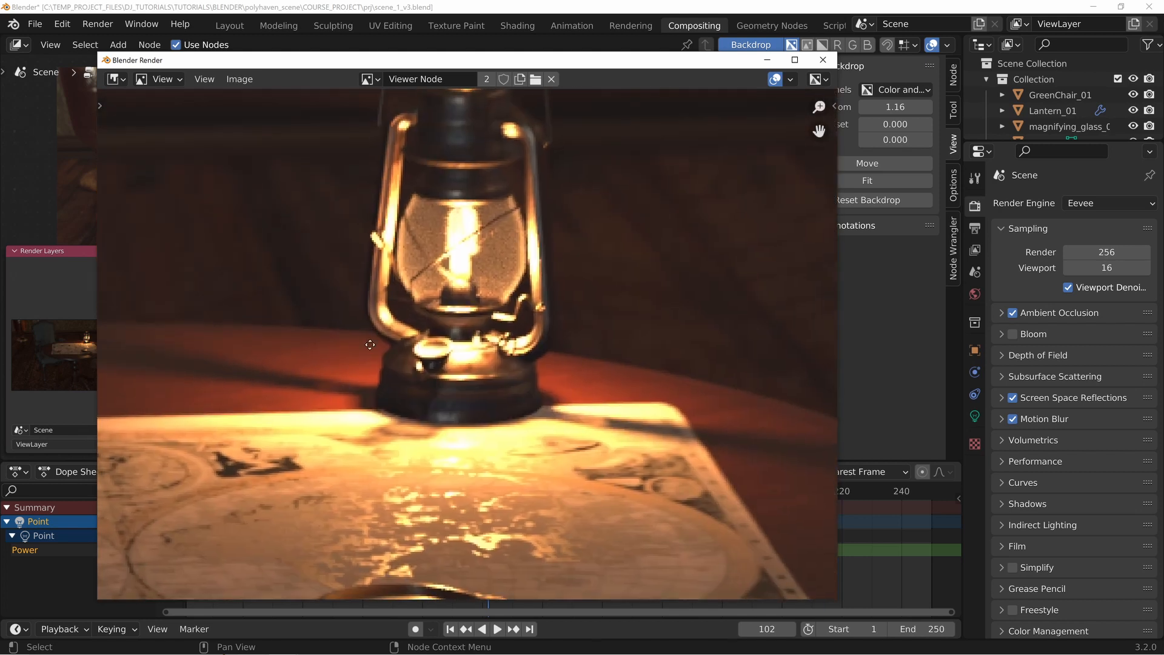
pyautogui.moveTo(350, 370); pyautogui.dragTo(435, 285, button='middle')
pyautogui.moveTo(443, 452); pyautogui.dragTo(480, 381, button='middle')
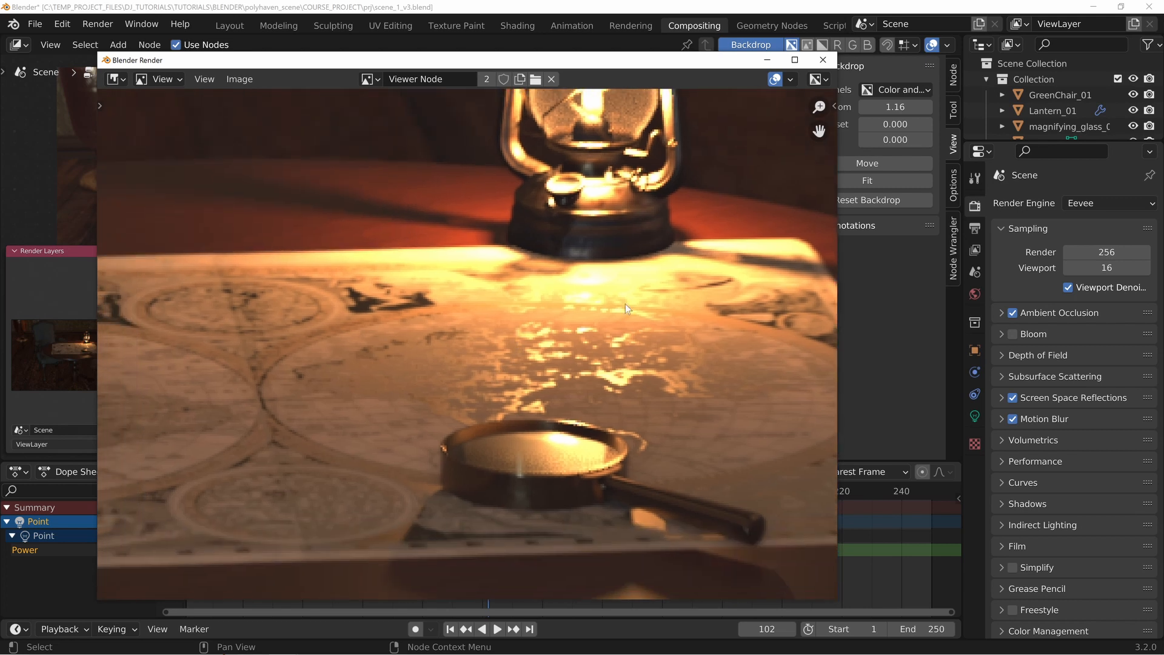
pyautogui.moveTo(504, 343); pyautogui.dragTo(606, 128, button='middle')
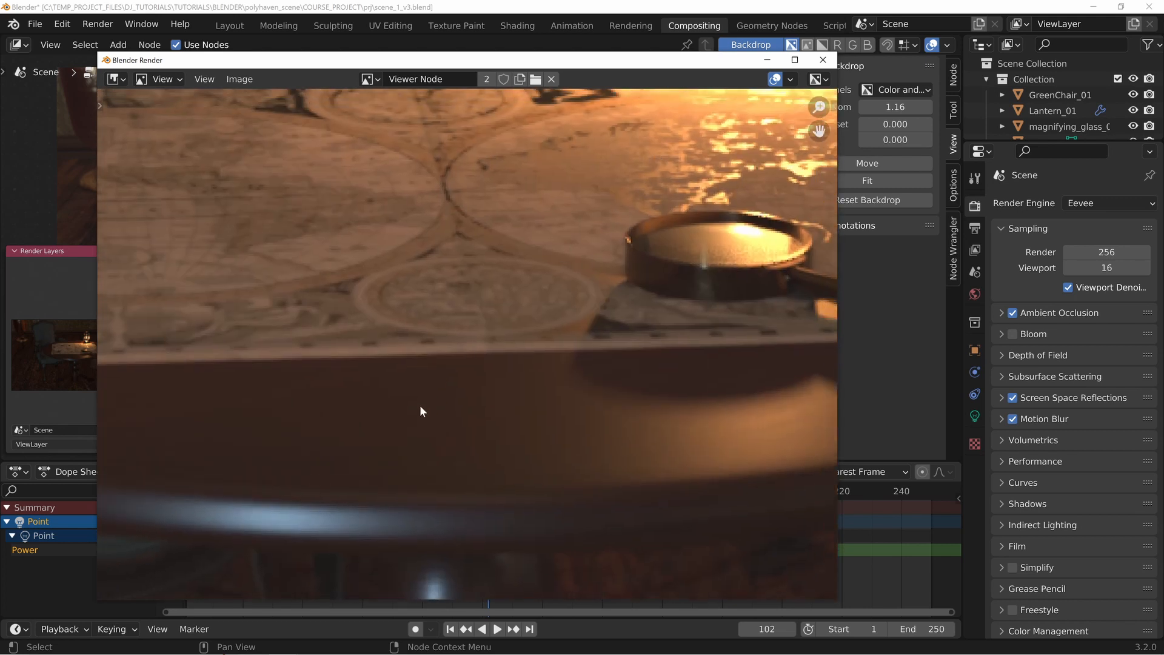
pyautogui.scroll(-3, 419, 340)
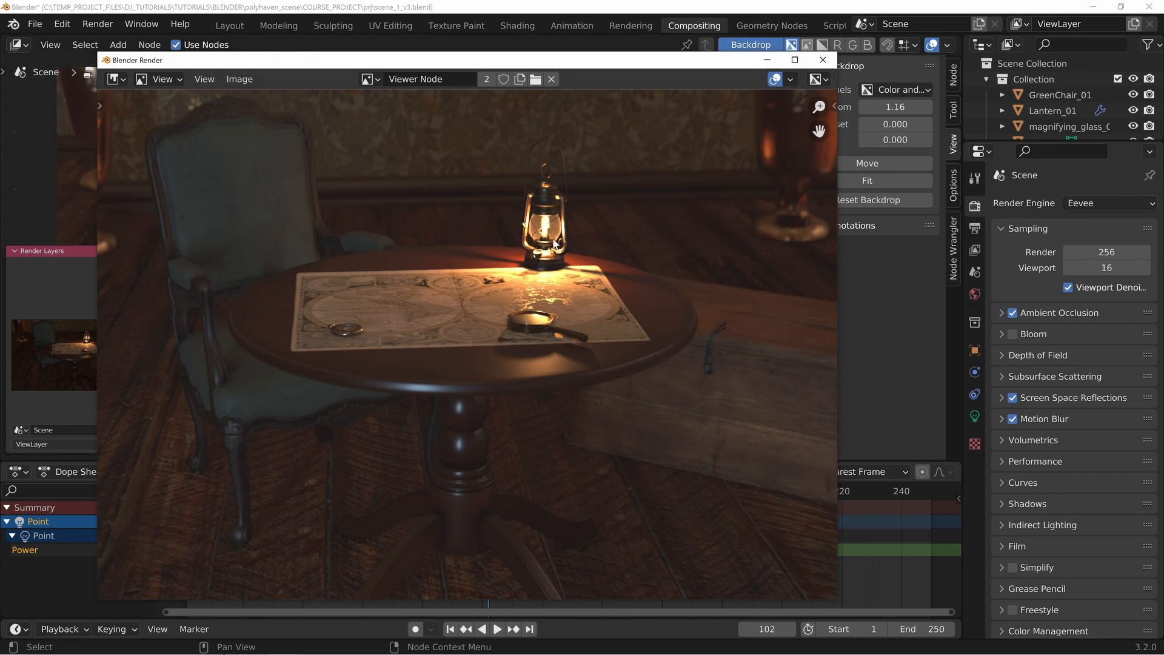
pyautogui.click(822, 60)
# Step: Tint the Color Balance gamma and gain slightly toward blue and the lift slightly toward a warm tone
pyautogui.moveTo(484, 361); pyautogui.dragTo(461, 217, button='middle')
pyautogui.scroll(3, 520, 340)
pyautogui.click(557, 274)
pyautogui.moveTo(478, 188); pyautogui.dragTo(593, 254)
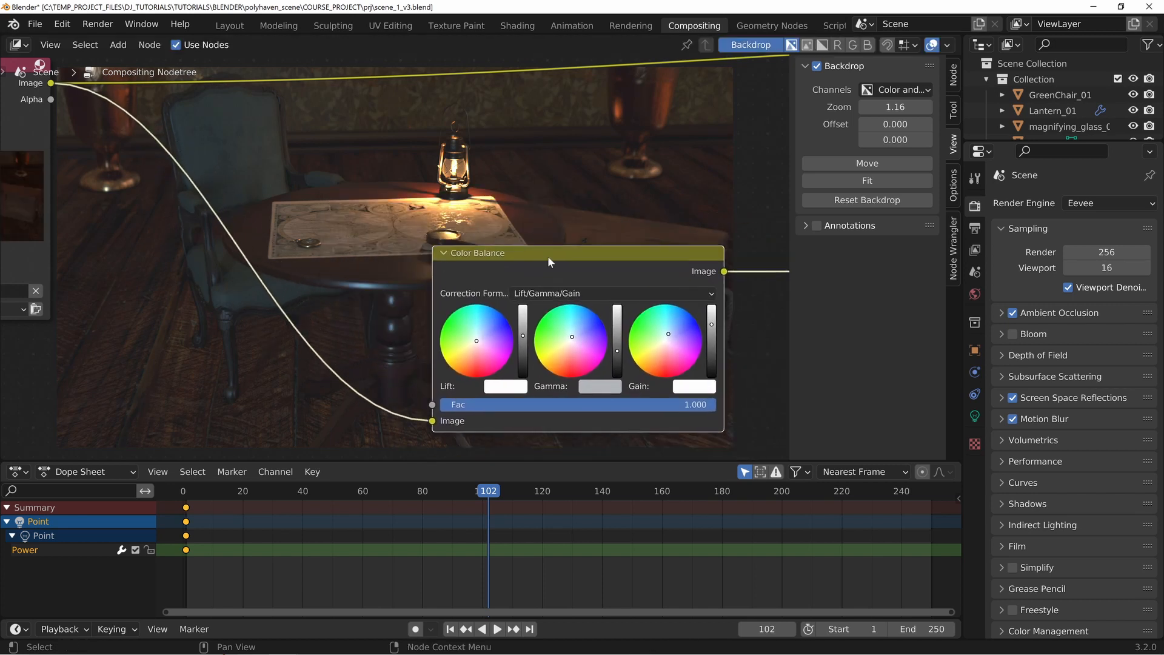
pyautogui.keyDown('shift'); pyautogui.moveTo(670, 330); pyautogui.dragTo(673, 328); pyautogui.keyUp('shift')
pyautogui.keyDown('shift'); pyautogui.moveTo(572, 337); pyautogui.dragTo(573, 335); pyautogui.keyUp('shift')
pyautogui.keyDown('shift'); pyautogui.moveTo(477, 340); pyautogui.dragTo(475, 343); pyautogui.keyUp('shift')
pyautogui.moveTo(520, 256); pyautogui.dragTo(318, 250)
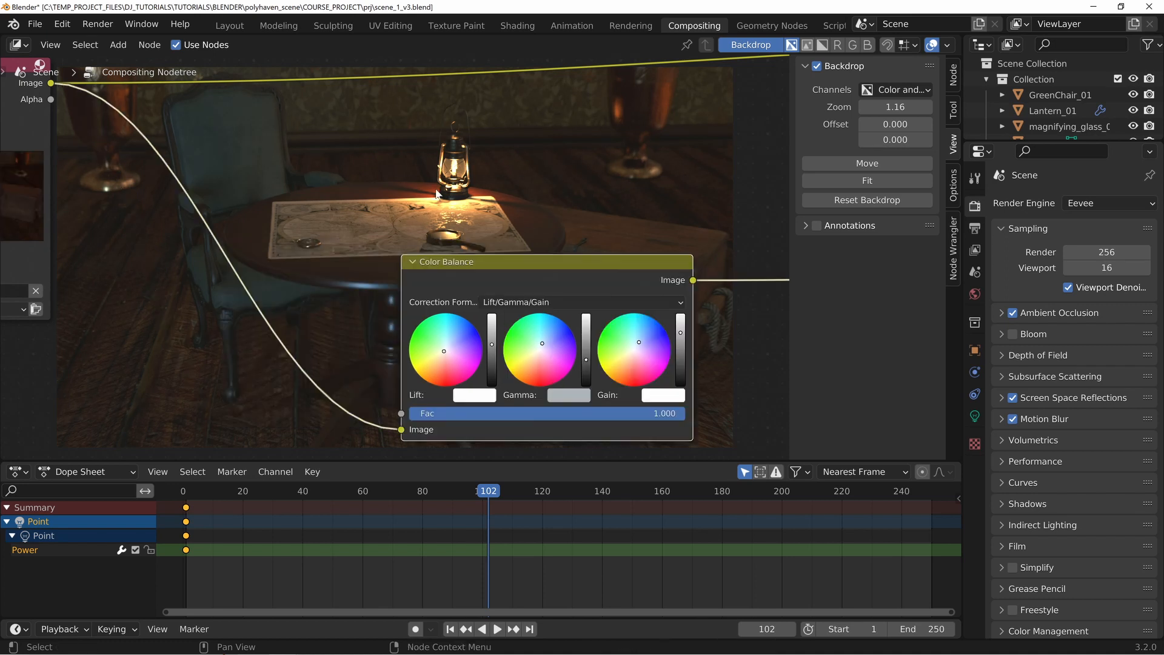
pyautogui.moveTo(439, 192); pyautogui.dragTo(496, 273, button='middle')
pyautogui.moveTo(481, 326); pyautogui.dragTo(363, 356, button='middle')
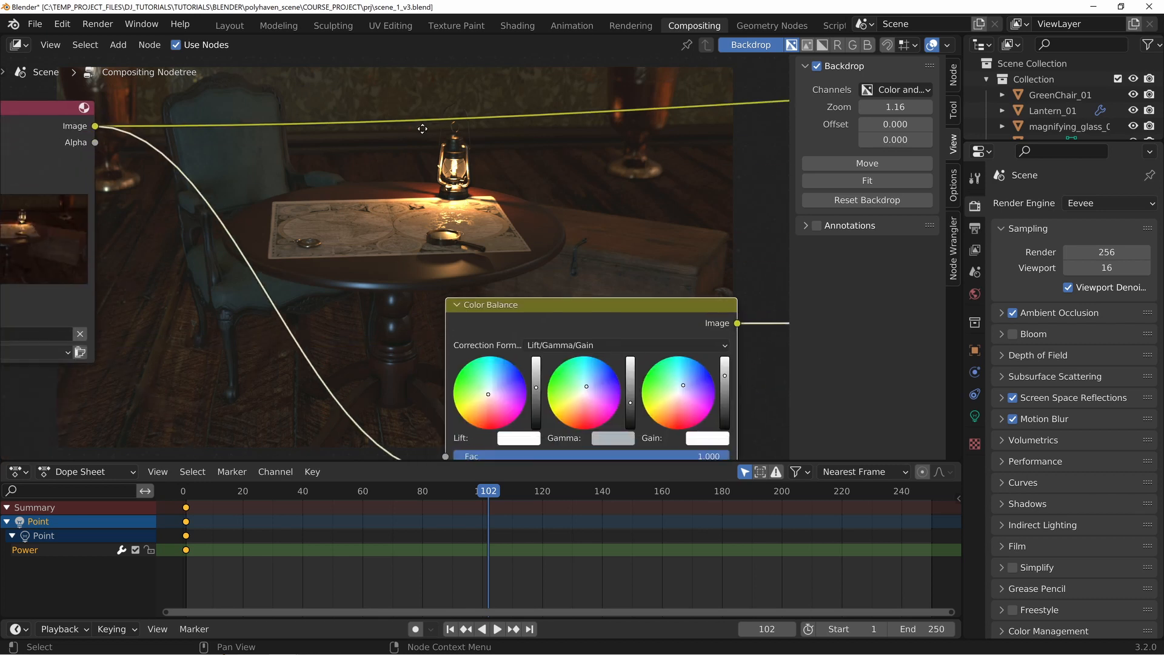
# Step: Add a Glare node, feed it the Render Layers image and preview its output in the Viewer
pyautogui.click(512, 264)
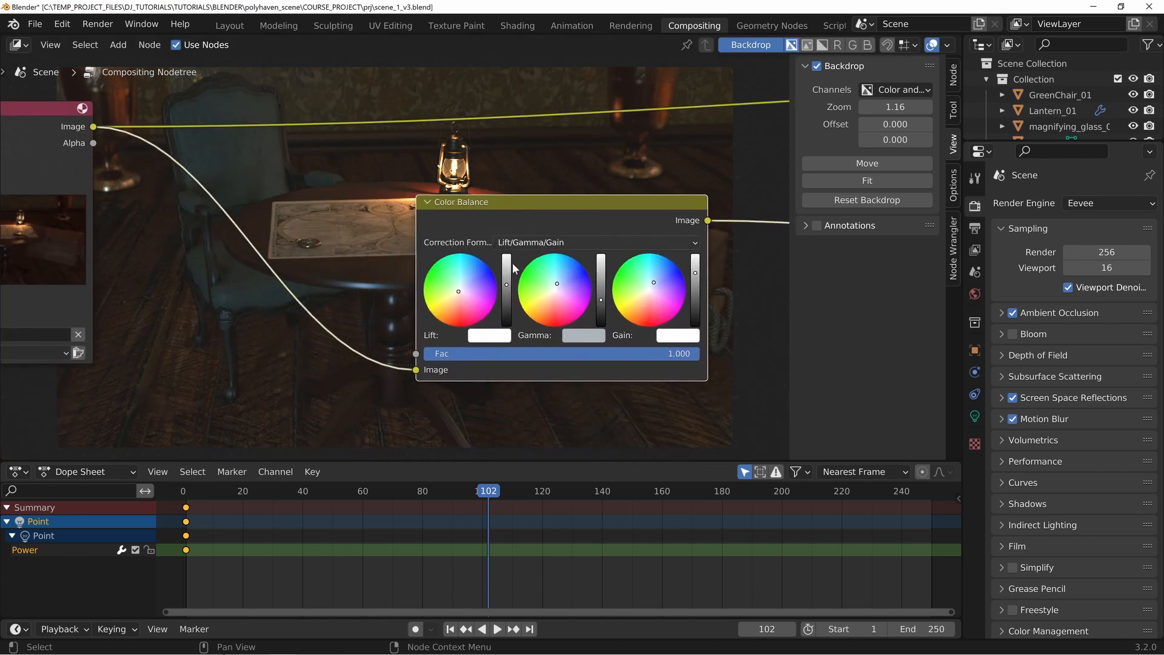
pyautogui.scroll(-2, 395, 301)
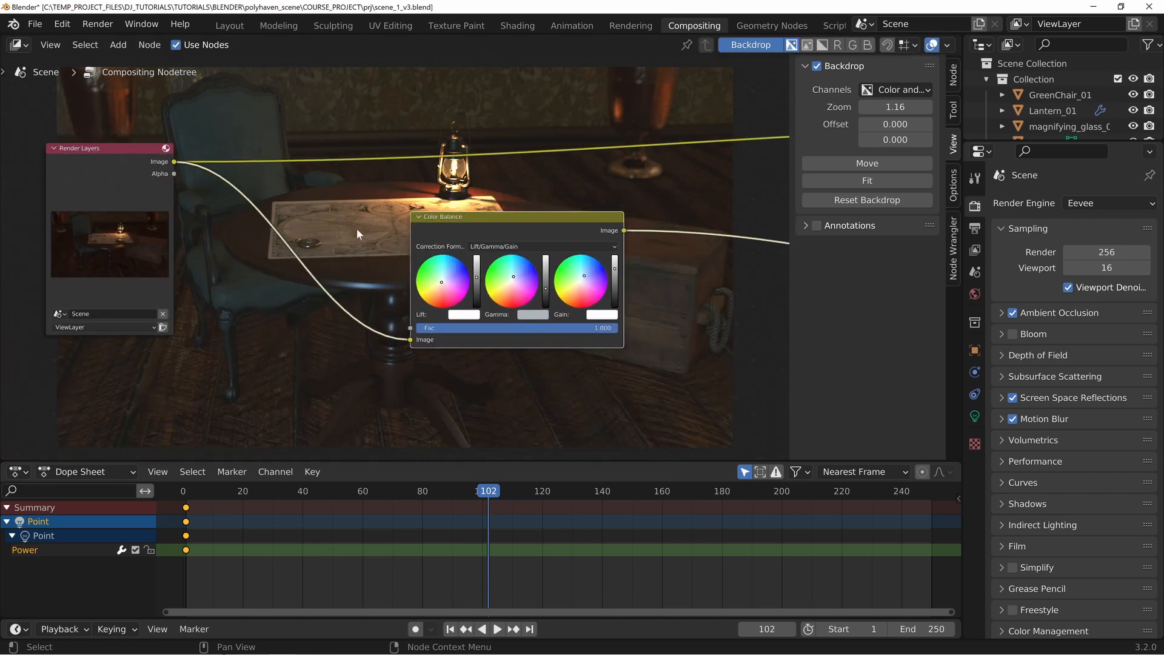
pyautogui.hotkey('shift', 'a')
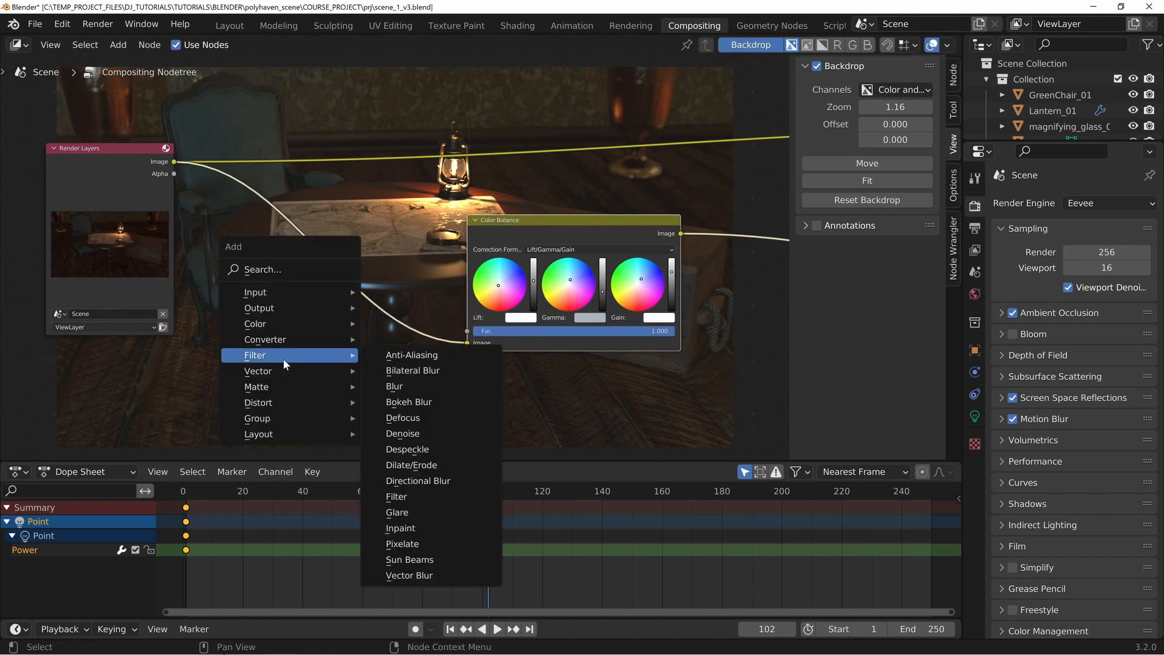
pyautogui.moveTo(313, 352)
pyautogui.click(397, 512)
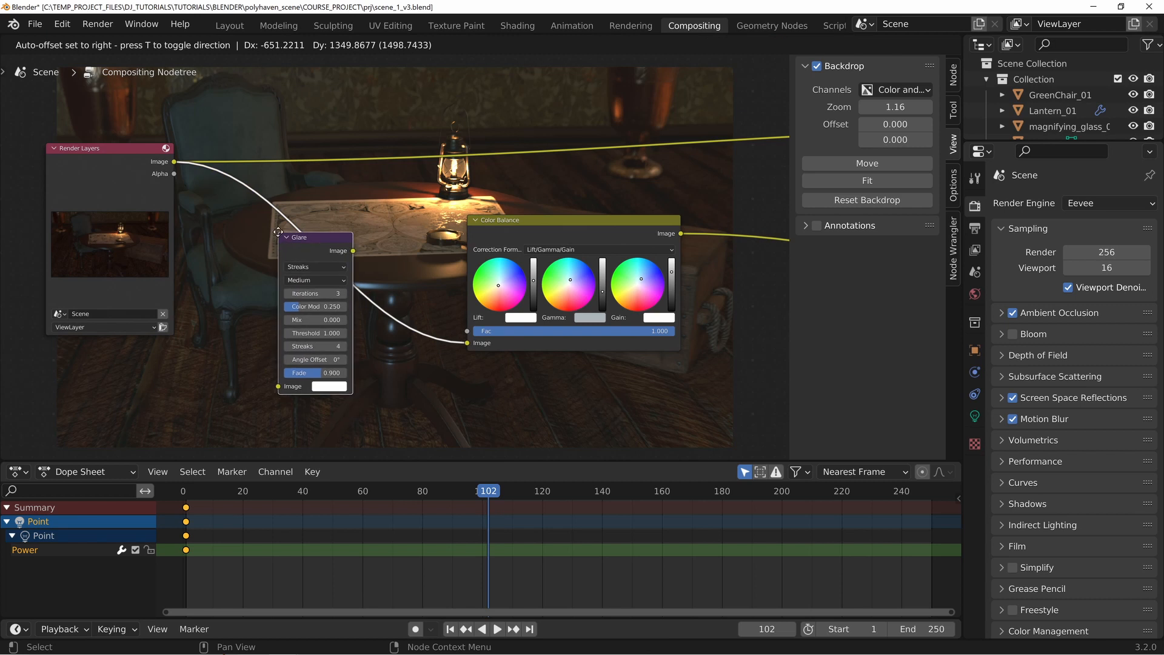
pyautogui.click(231, 265)
pyautogui.moveTo(245, 269); pyautogui.dragTo(252, 271)
pyautogui.moveTo(175, 162); pyautogui.dragTo(241, 420)
pyautogui.keyDown('ctrl'); pyautogui.keyDown('shift'); pyautogui.click(274, 276); pyautogui.keyUp('shift'); pyautogui.keyUp('ctrl')
pyautogui.moveTo(278, 276); pyautogui.dragTo(332, 233)
# Step: Set the Glare node's type to Fog Glow and its quality to High
pyautogui.moveTo(323, 257); pyautogui.dragTo(272, 286, button='middle')
pyautogui.click(272, 287)
pyautogui.click(265, 322)
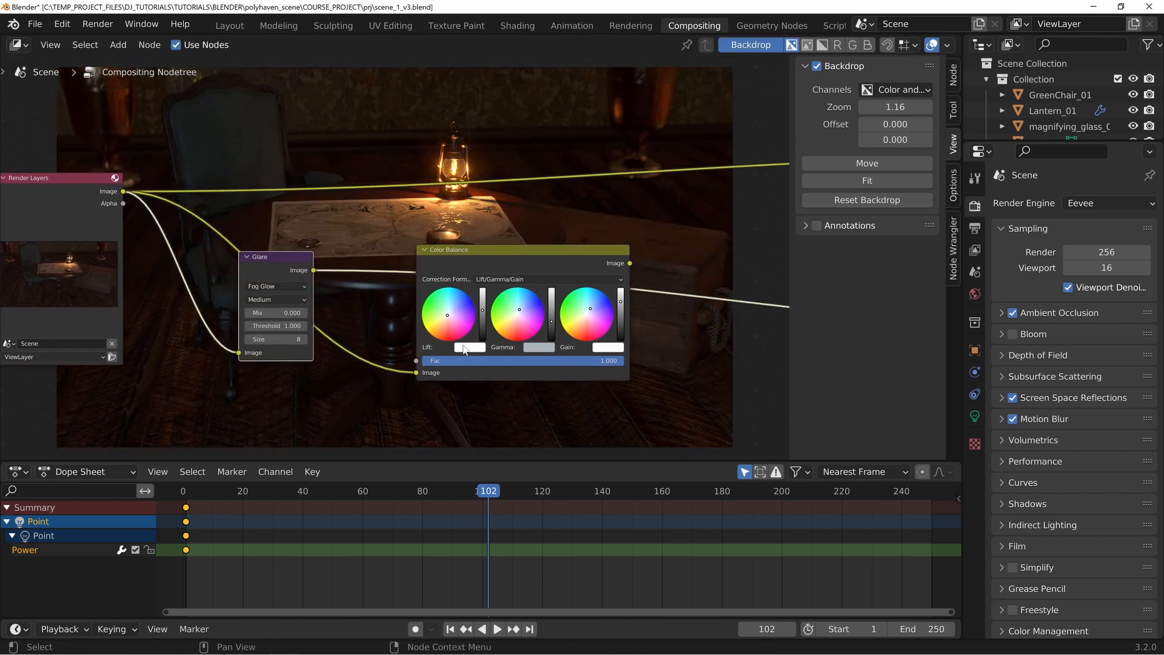
pyautogui.moveTo(283, 270); pyautogui.dragTo(231, 304)
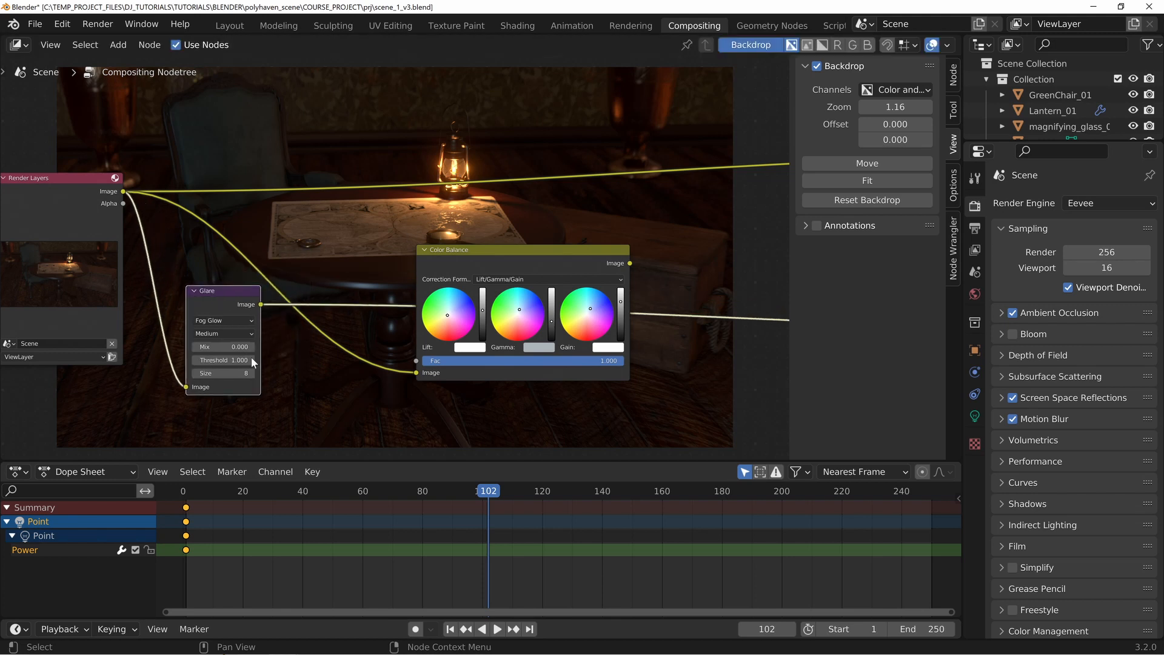
pyautogui.click(222, 333)
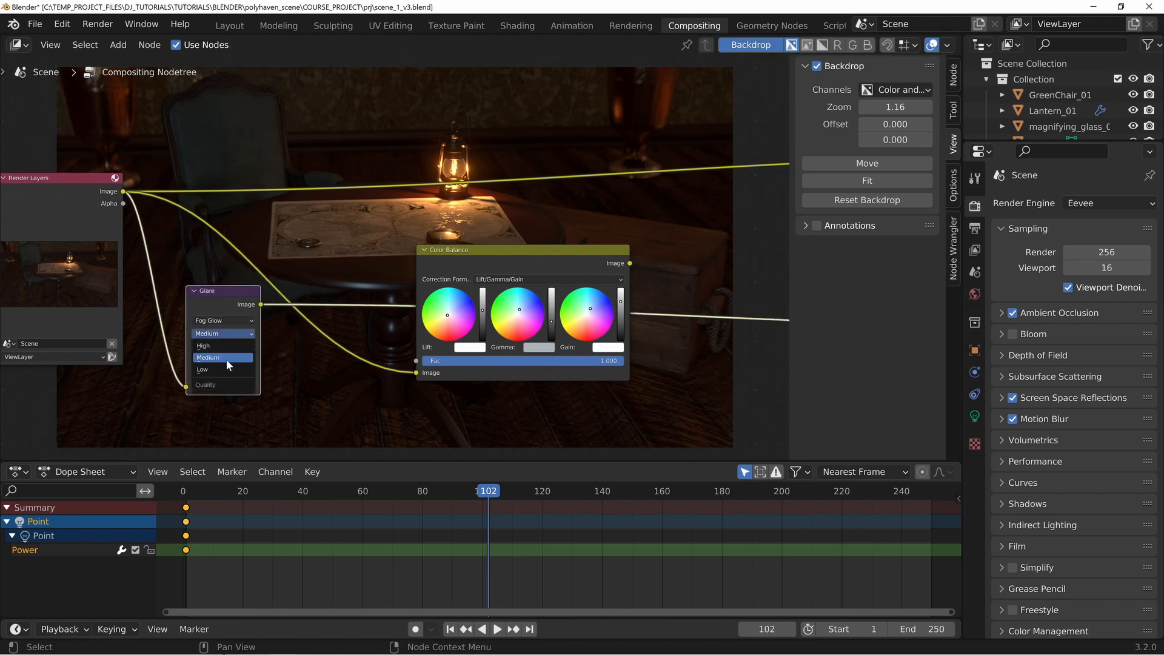
pyautogui.click(220, 347)
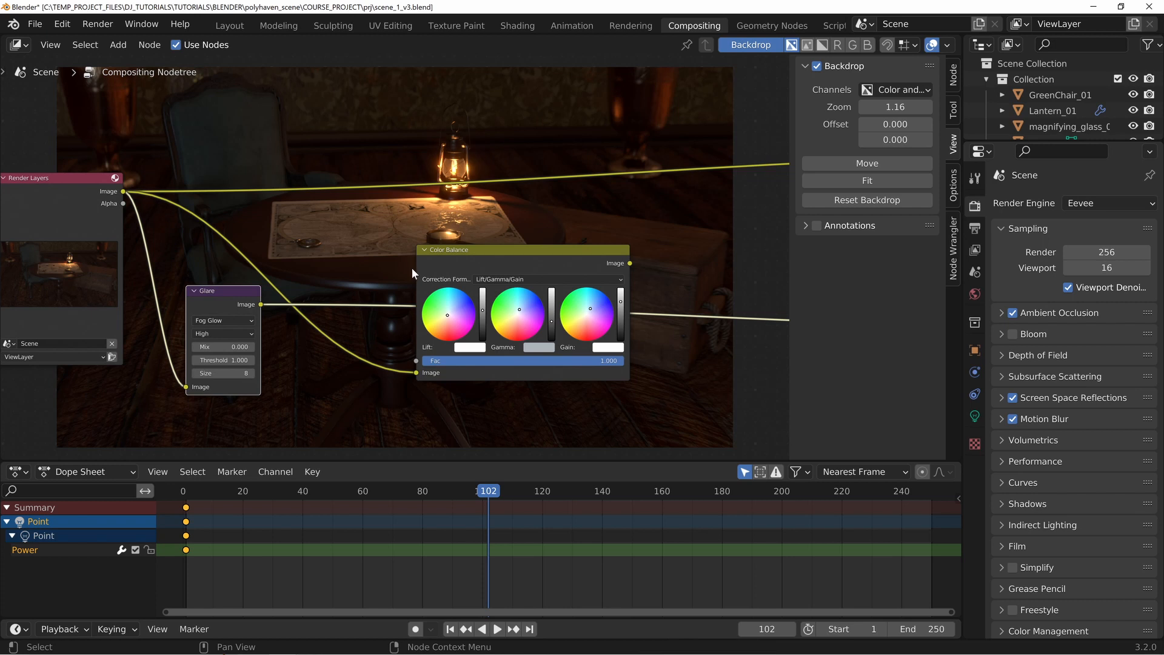
# Step: Connect the Glare output to the Color Balance image input and preview the Color Balance output in the Viewer
pyautogui.moveTo(246, 296); pyautogui.dragTo(414, 371)
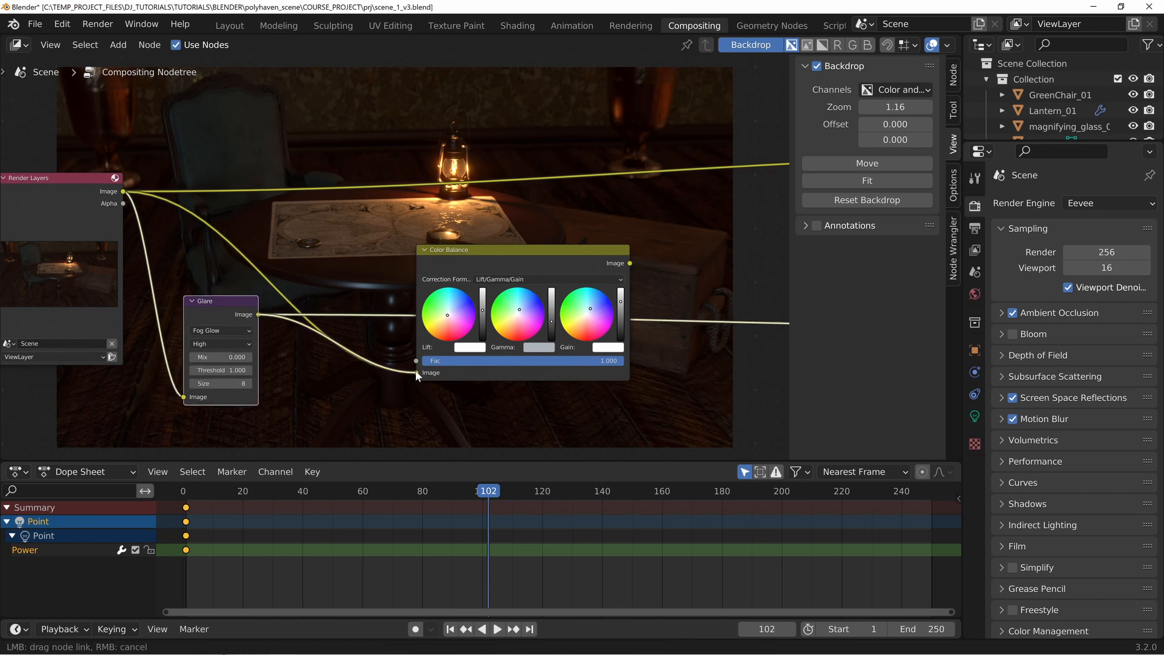
pyautogui.moveTo(526, 268); pyautogui.dragTo(467, 280)
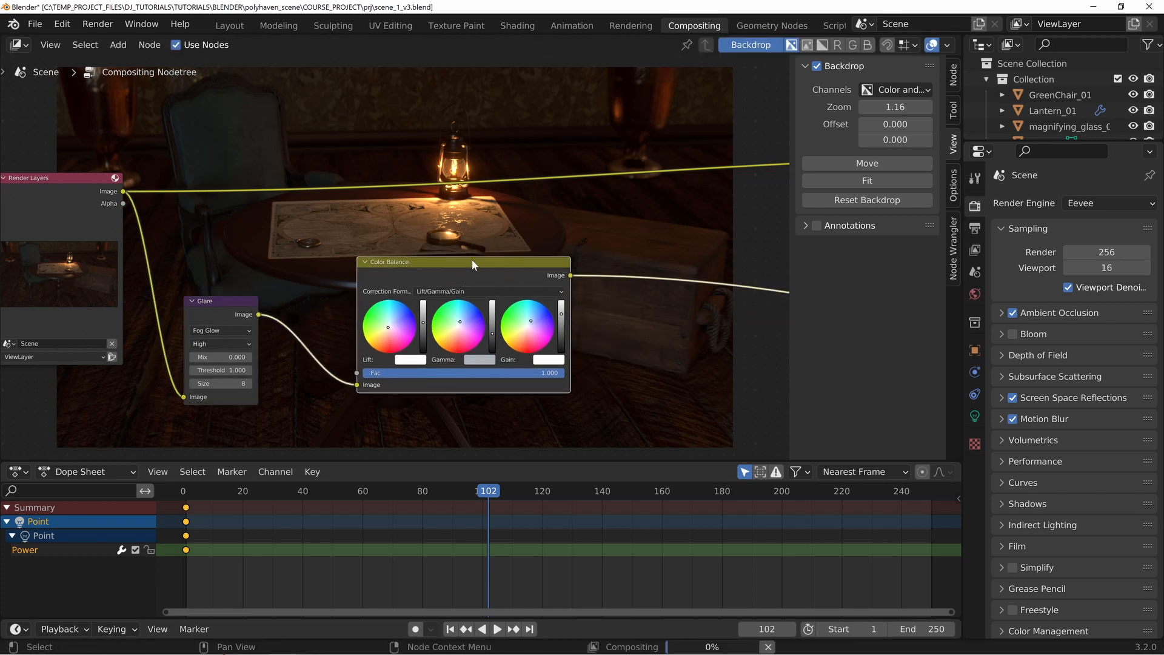
pyautogui.moveTo(471, 265); pyautogui.dragTo(430, 278)
# Step: Inspect the glow around the lantern up close in the Viewer Node render image and close the render window
pyautogui.click(312, 645)
pyautogui.click(413, 553)
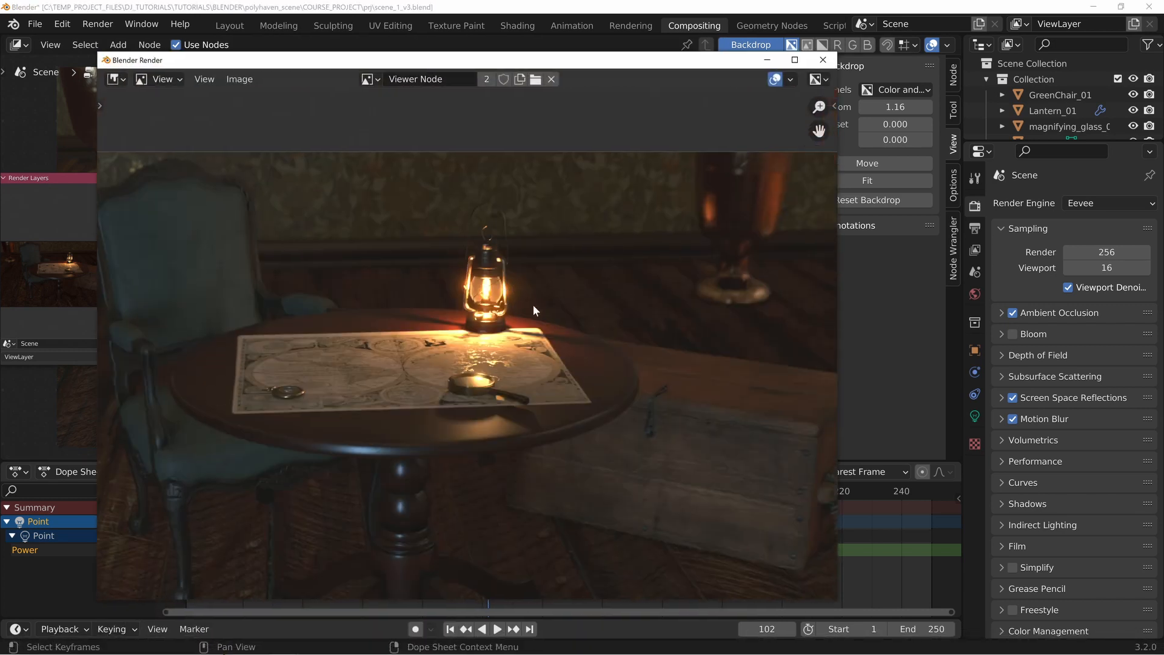
pyautogui.scroll(3, 534, 310)
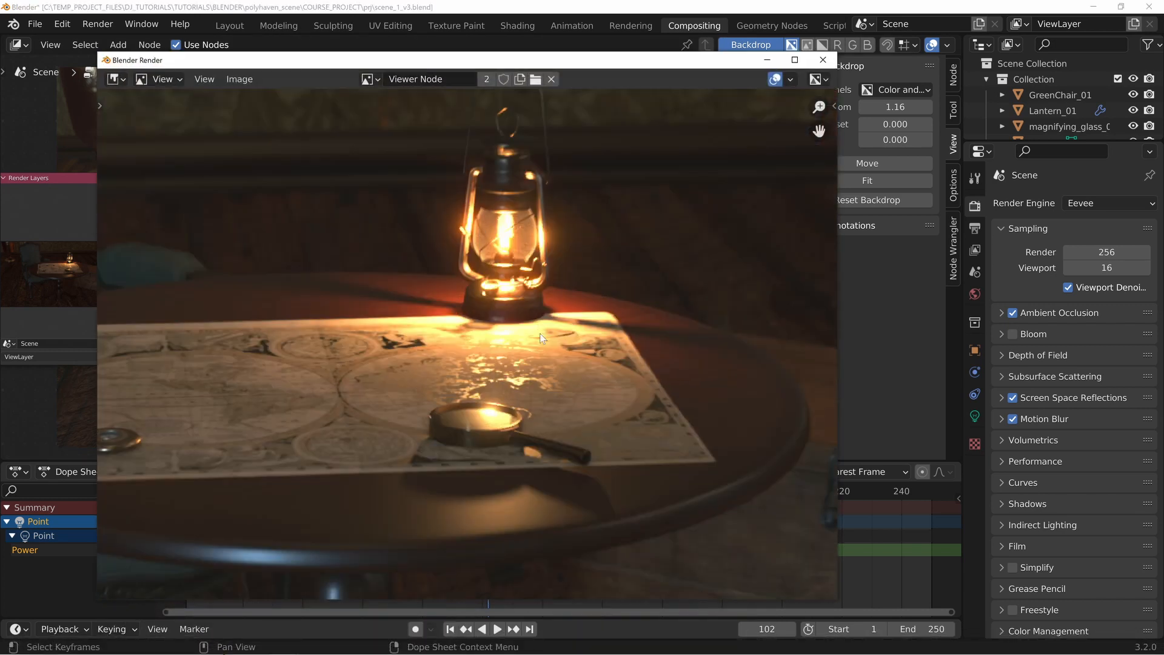
pyautogui.moveTo(504, 241); pyautogui.dragTo(480, 262, button='middle')
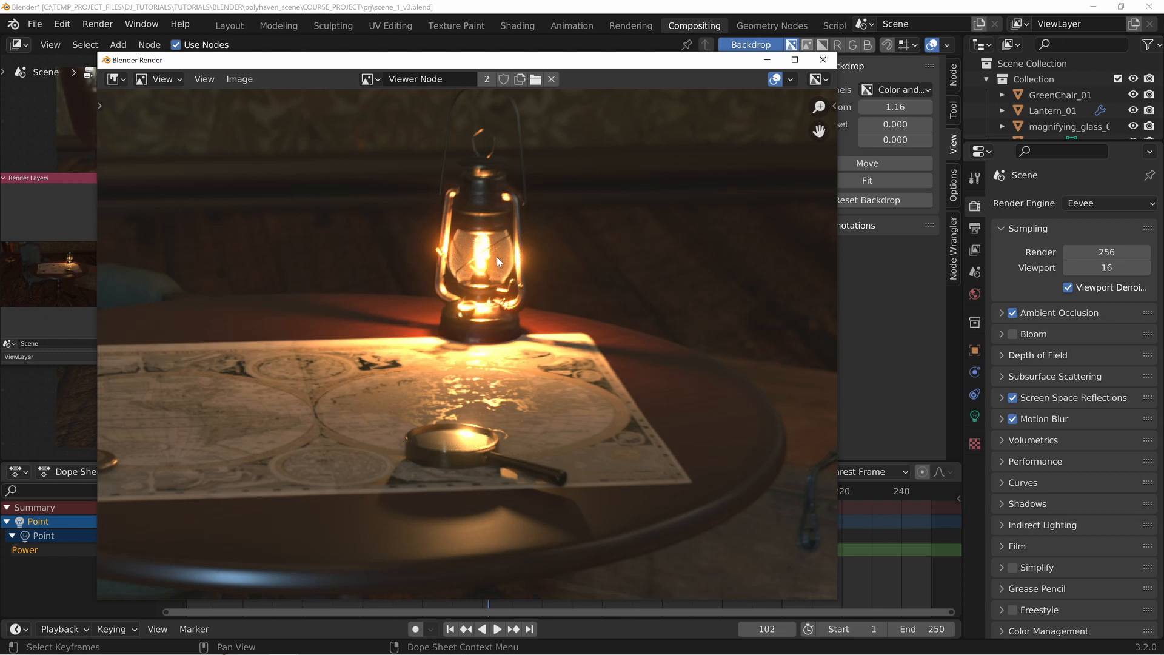
pyautogui.scroll(-4, 476, 279)
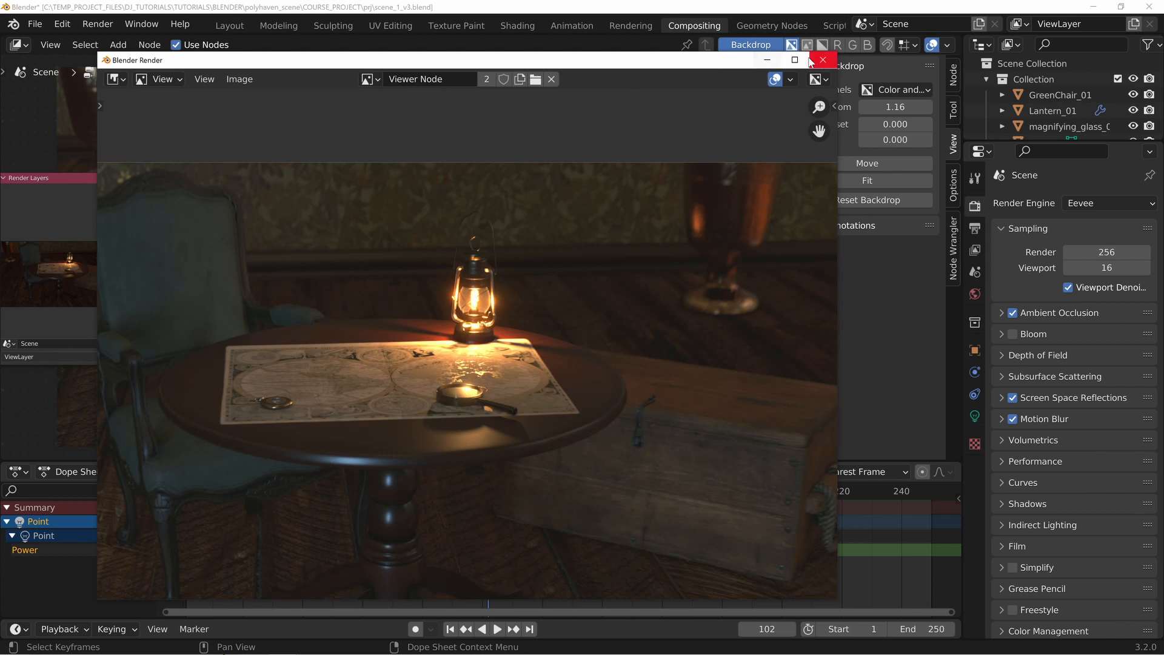
pyautogui.click(823, 59)
# Step: Add a Lens Distortion node and insert it on the link between the Color Balance node and the Viewer
pyautogui.moveTo(475, 357); pyautogui.dragTo(430, 336, button='middle')
pyautogui.hotkey('shift', 'a')
pyautogui.moveTo(431, 337)
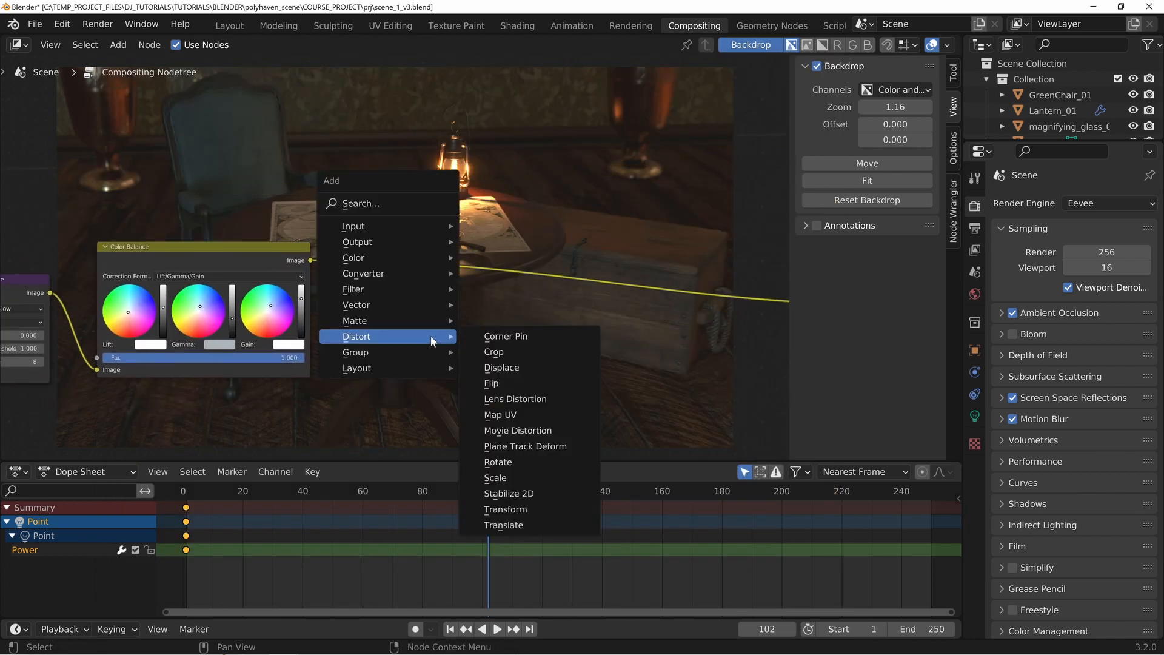
pyautogui.click(542, 395)
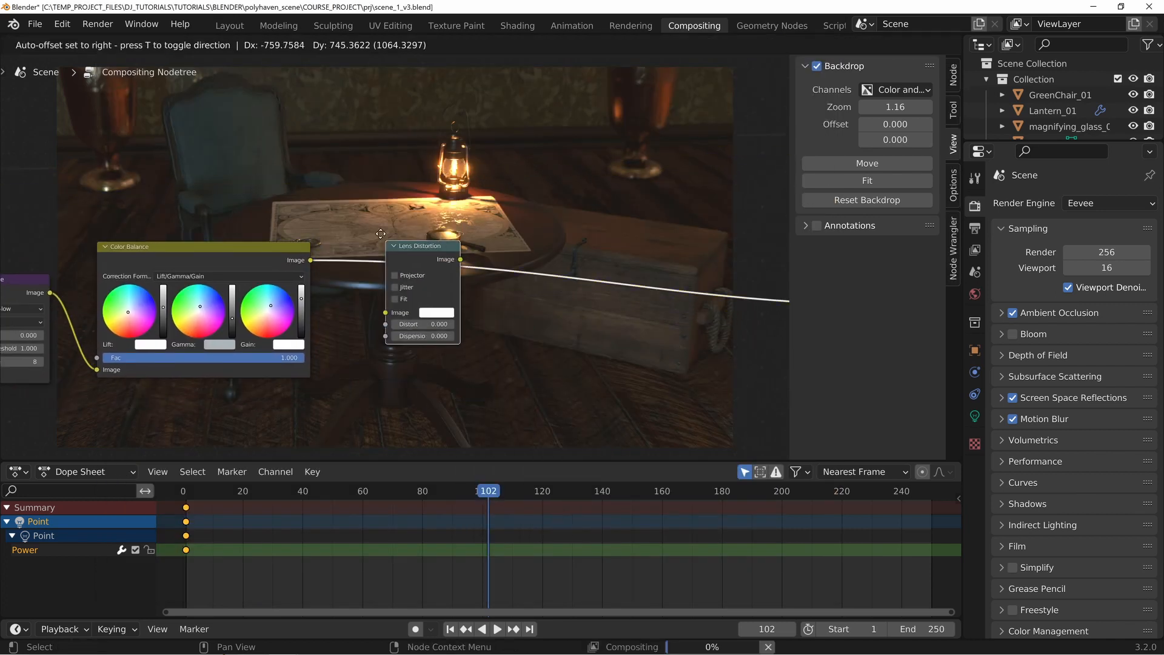
pyautogui.click(369, 230)
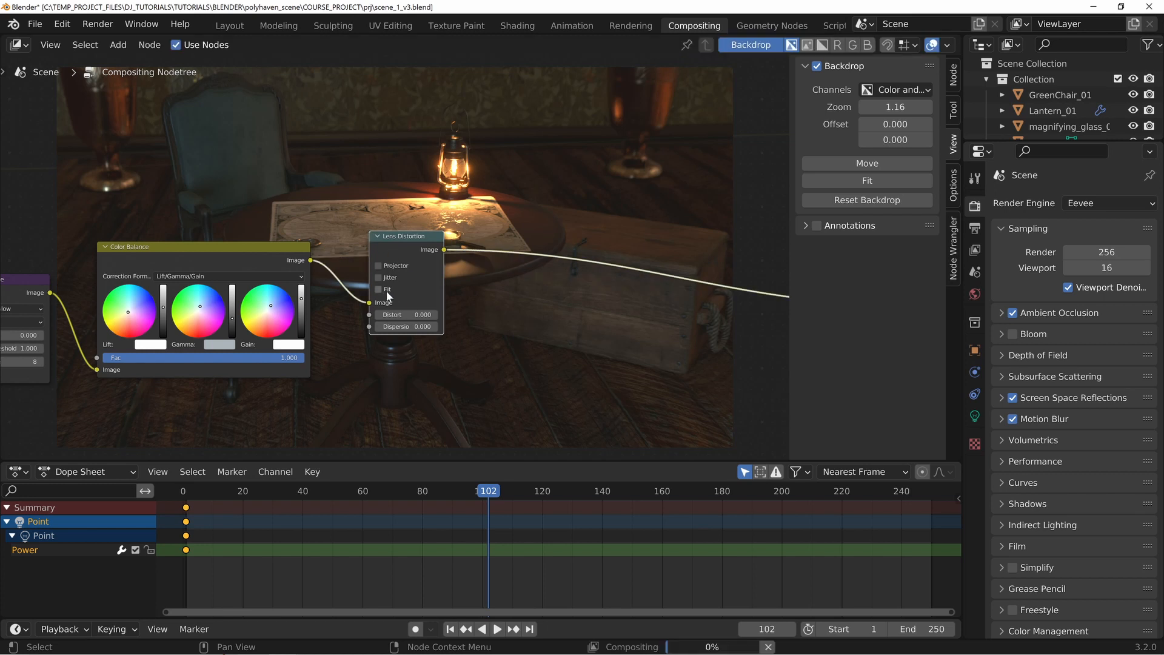
# Step: Enable Fit on the Lens Distortion node and set both Distort and Dispersion to 0.01
pyautogui.click(403, 315)
pyautogui.write('0.01')
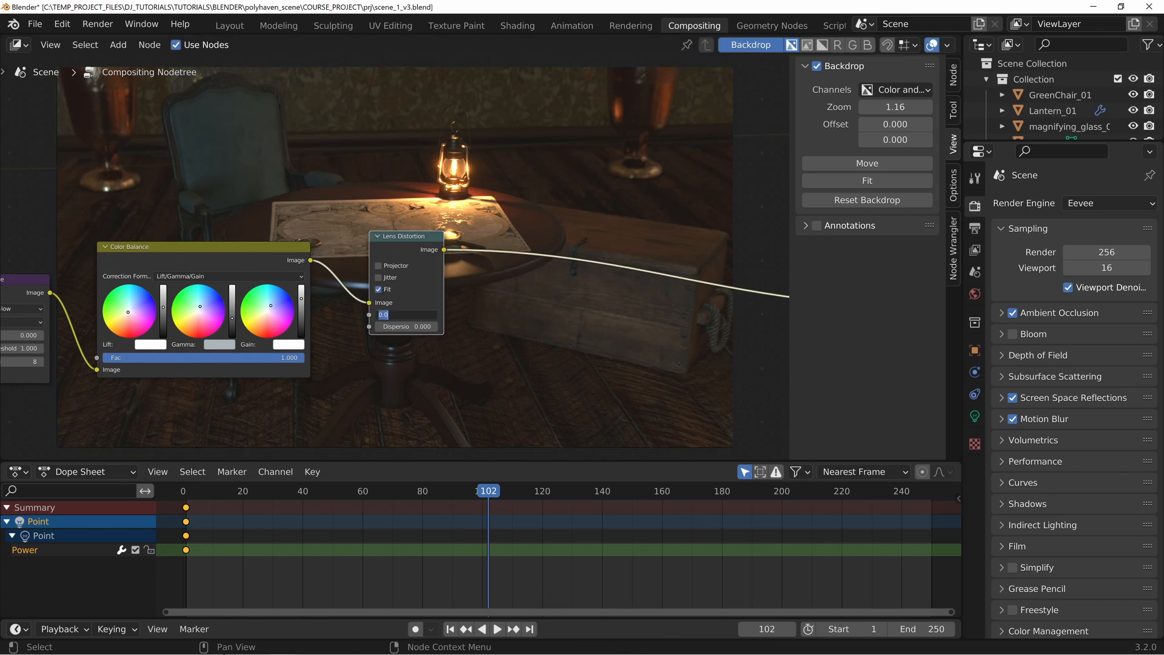
pyautogui.press('Tab')
pyautogui.press('BackSpace')
pyautogui.write('0.01')
pyautogui.press('Return')
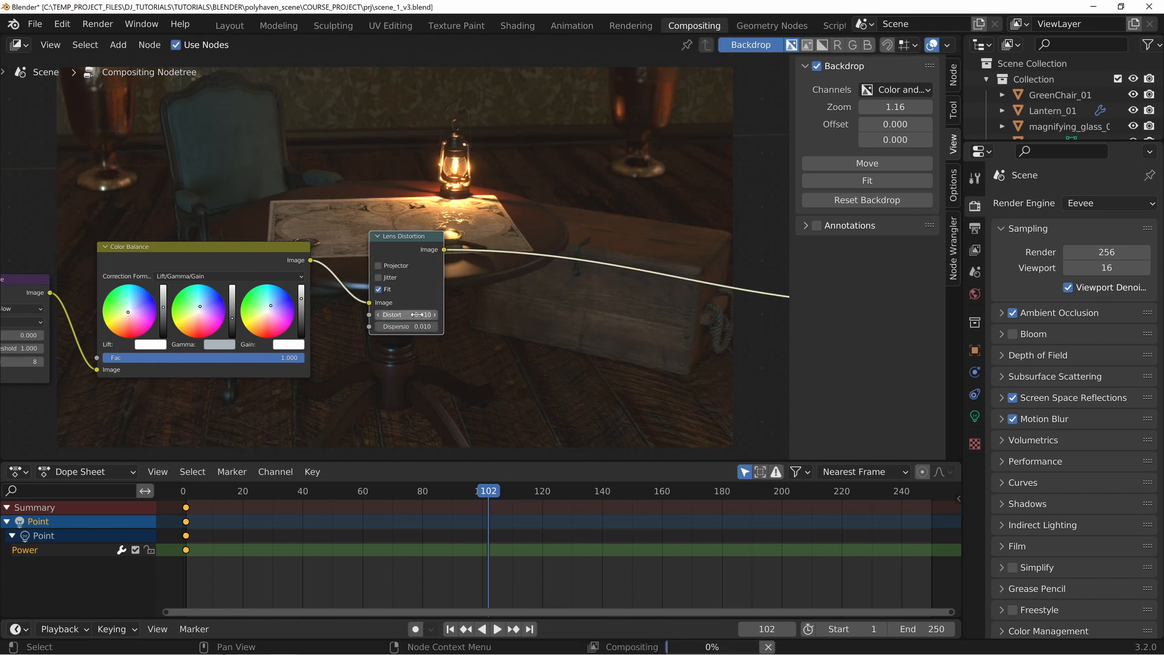
# Step: Examine the distortion and color fringing in the Viewer Node render image, from the wooden chest's edges to the whole frame, and return to the node tree
pyautogui.moveTo(290, 634)
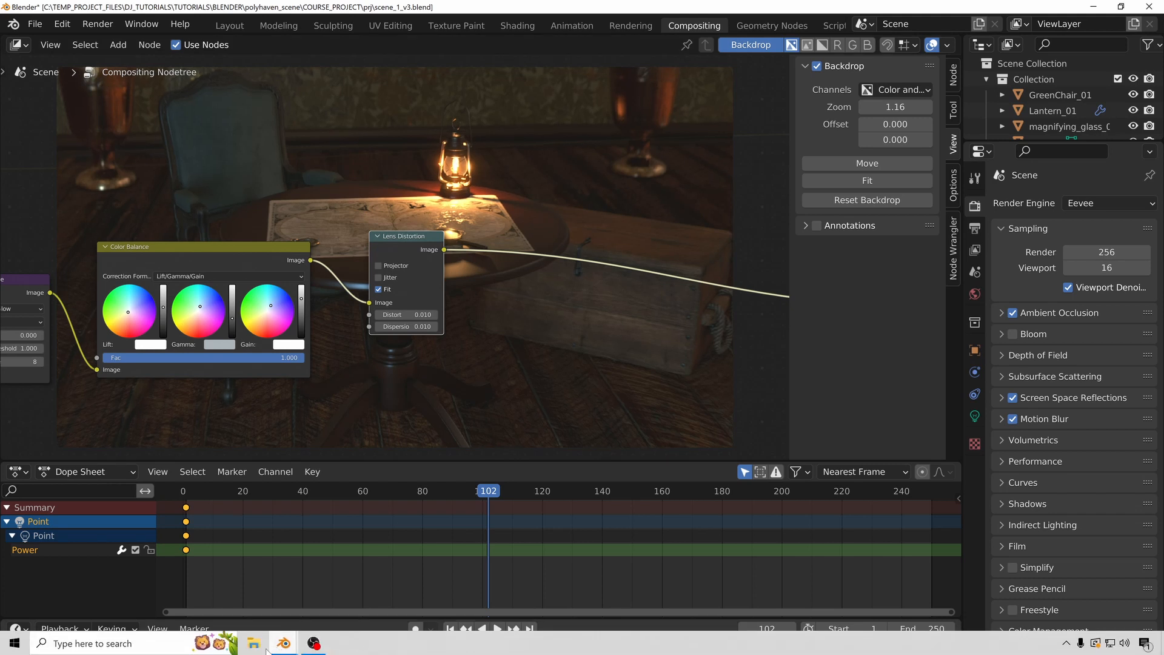
pyautogui.click(406, 573)
pyautogui.scroll(5, 595, 369)
pyautogui.moveTo(660, 290); pyautogui.dragTo(333, 287, button='middle')
pyautogui.moveTo(464, 423); pyautogui.dragTo(528, 260, button='middle')
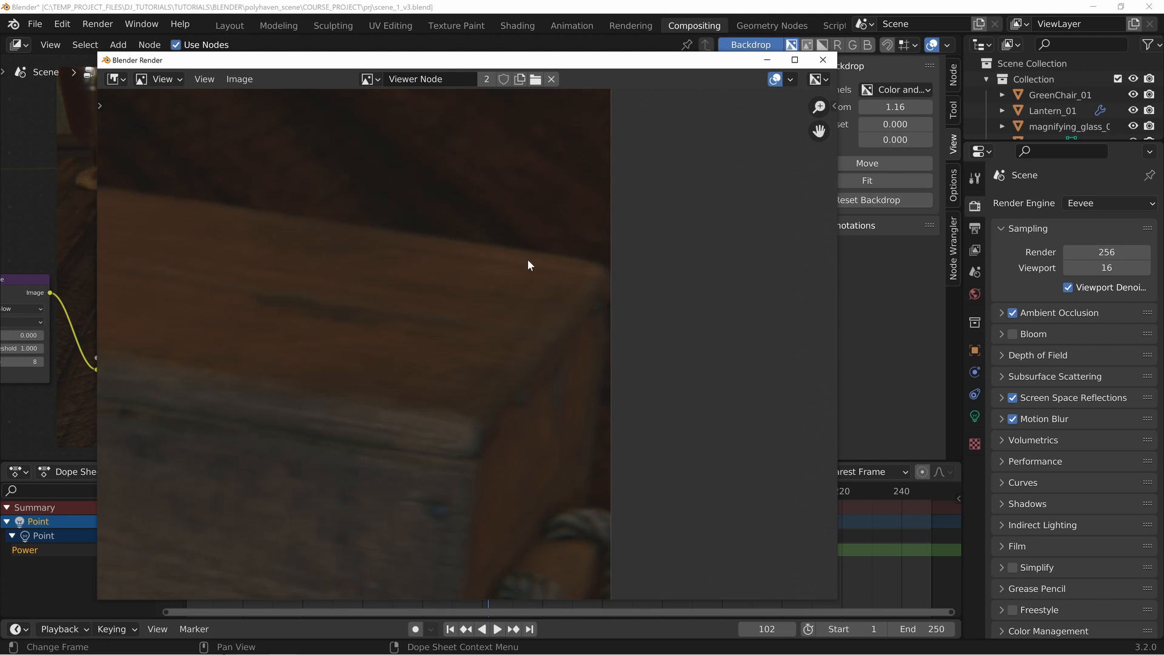
pyautogui.moveTo(384, 433); pyautogui.dragTo(588, 254, button='middle')
pyautogui.moveTo(548, 471); pyautogui.dragTo(586, 257, button='middle')
pyautogui.moveTo(465, 419); pyautogui.dragTo(480, 259, button='middle')
pyautogui.moveTo(529, 498); pyautogui.dragTo(583, 374, button='middle')
pyautogui.scroll(-6, 408, 293)
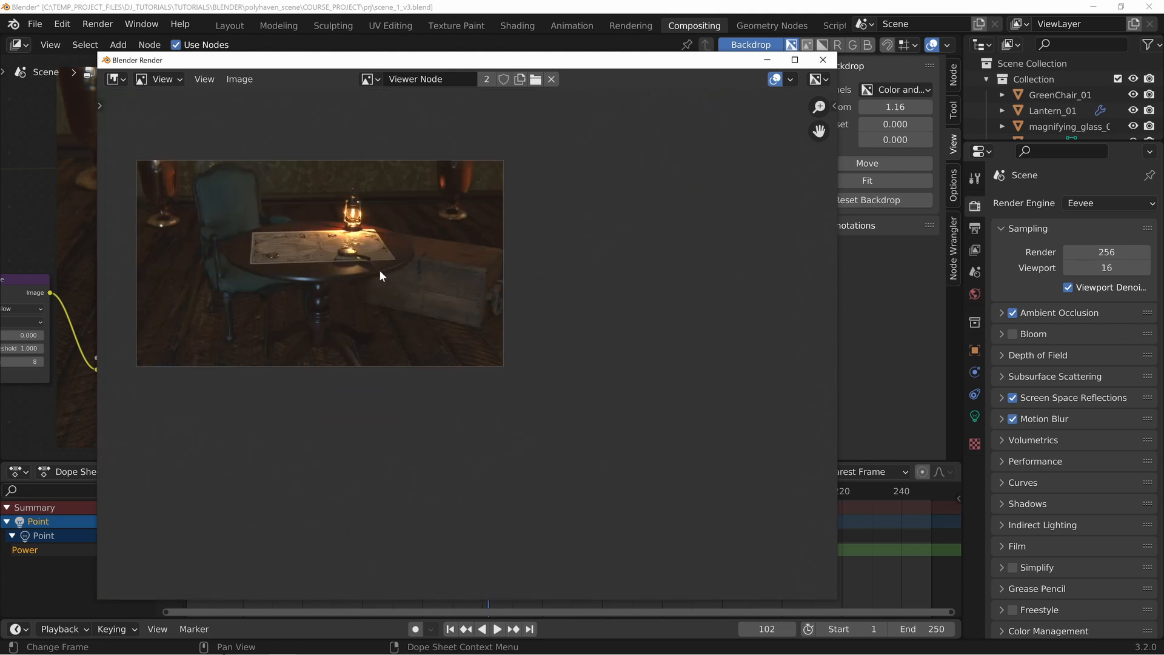
pyautogui.scroll(1, 409, 311)
pyautogui.moveTo(445, 60); pyautogui.dragTo(812, 154)
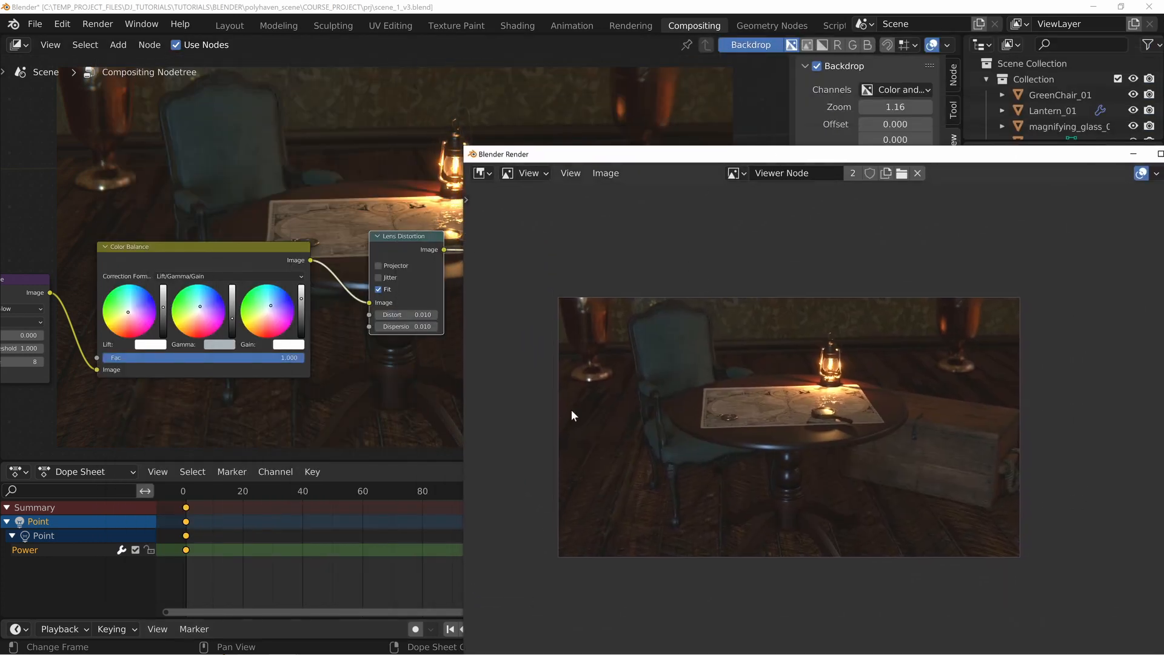
pyautogui.moveTo(721, 156); pyautogui.dragTo(567, 115)
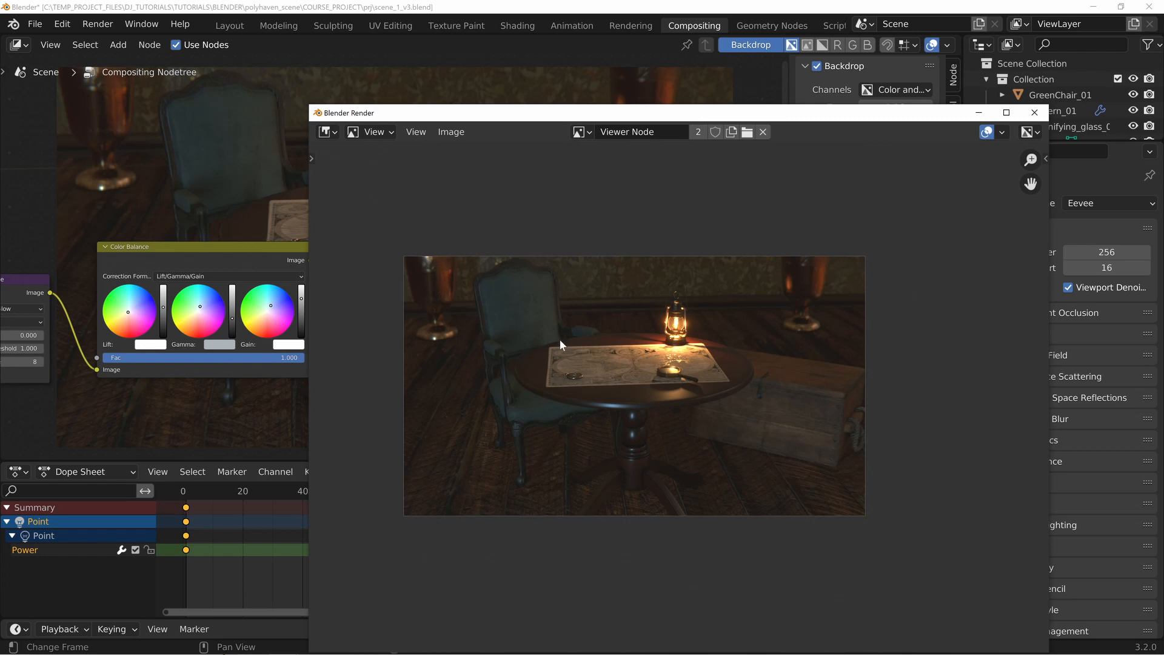
pyautogui.moveTo(645, 113); pyautogui.dragTo(470, 102)
pyautogui.press('Escape')
pyautogui.click(509, 361)
# Step: Reposition the Color Balance and Lens Distortion nodes so they line up after the Glare node
pyautogui.moveTo(360, 332); pyautogui.dragTo(508, 332, button='middle')
pyautogui.scroll(-1, 508, 332)
pyautogui.moveTo(390, 250); pyautogui.dragTo(377, 267)
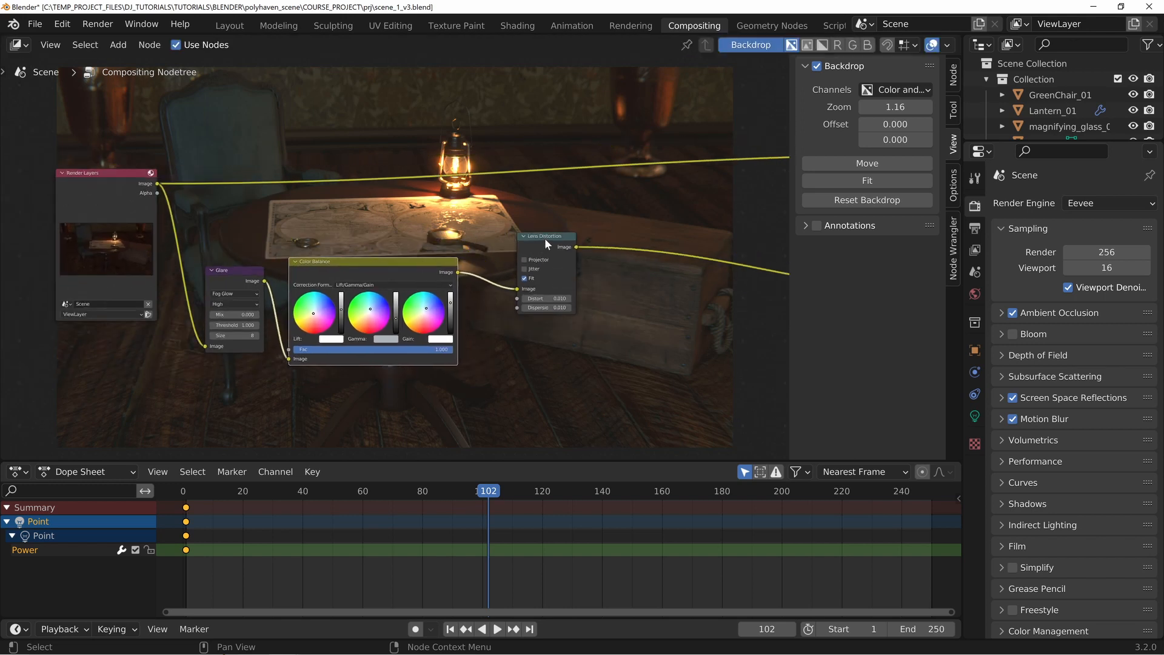
pyautogui.moveTo(545, 238); pyautogui.dragTo(515, 264)
pyautogui.moveTo(558, 282); pyautogui.dragTo(458, 269, button='middle')
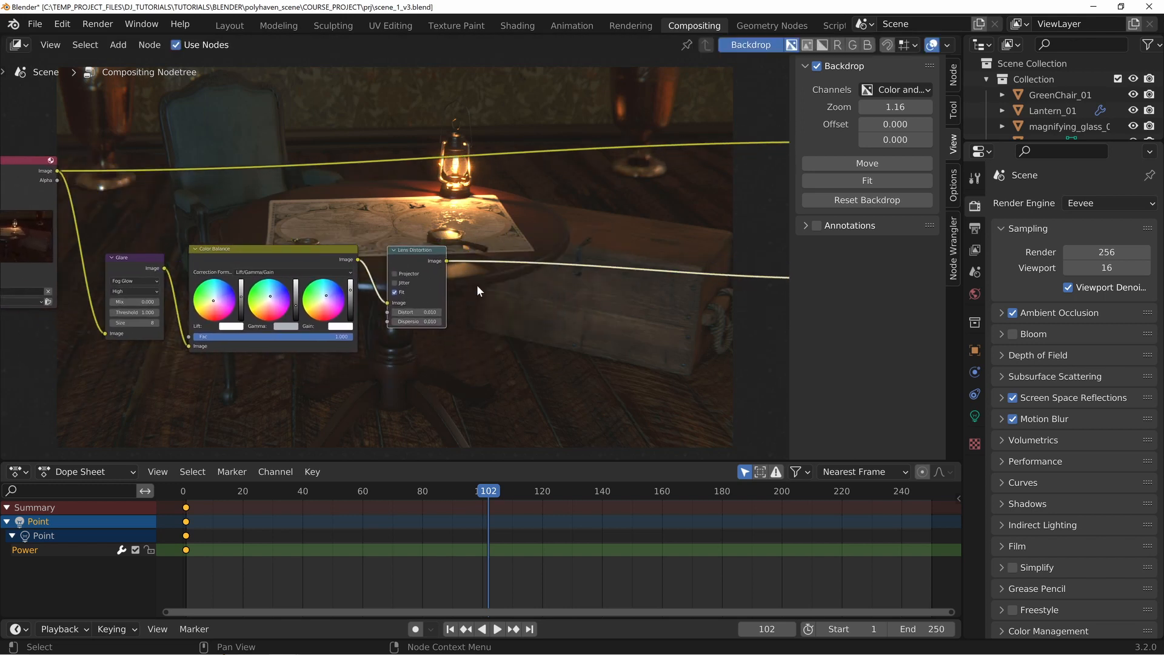
pyautogui.moveTo(446, 261); pyautogui.dragTo(489, 309)
pyautogui.moveTo(424, 252); pyautogui.dragTo(433, 256)
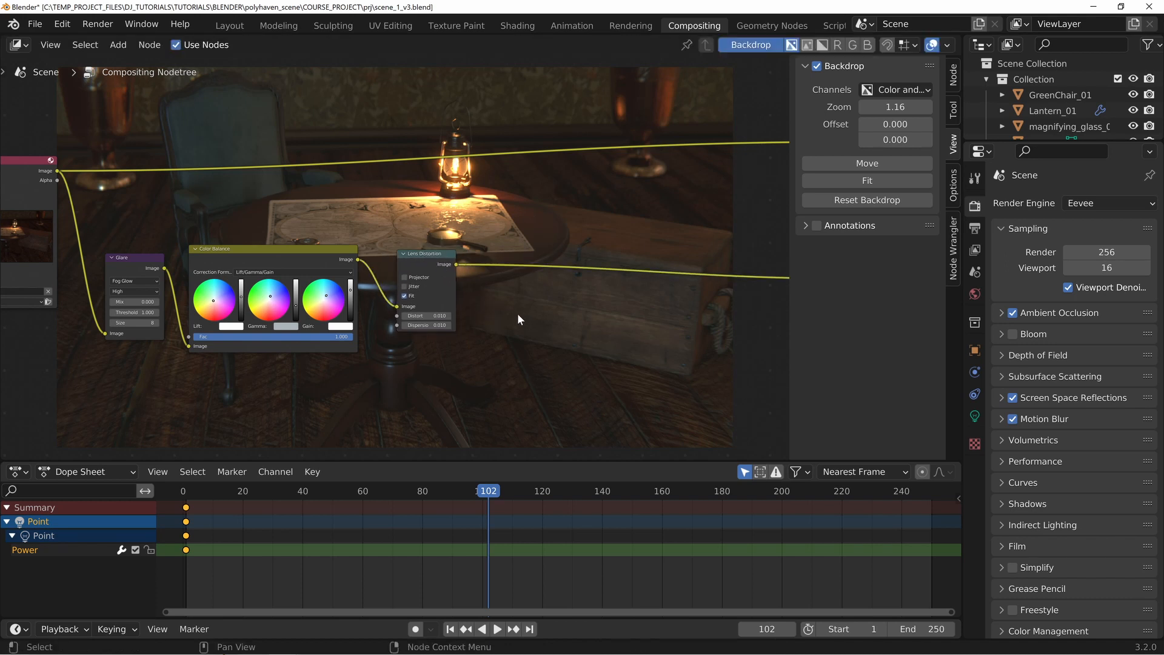
pyautogui.moveTo(563, 294); pyautogui.dragTo(483, 309, button='middle')
pyautogui.scroll(3, 406, 291)
pyautogui.moveTo(345, 276); pyautogui.dragTo(321, 273)
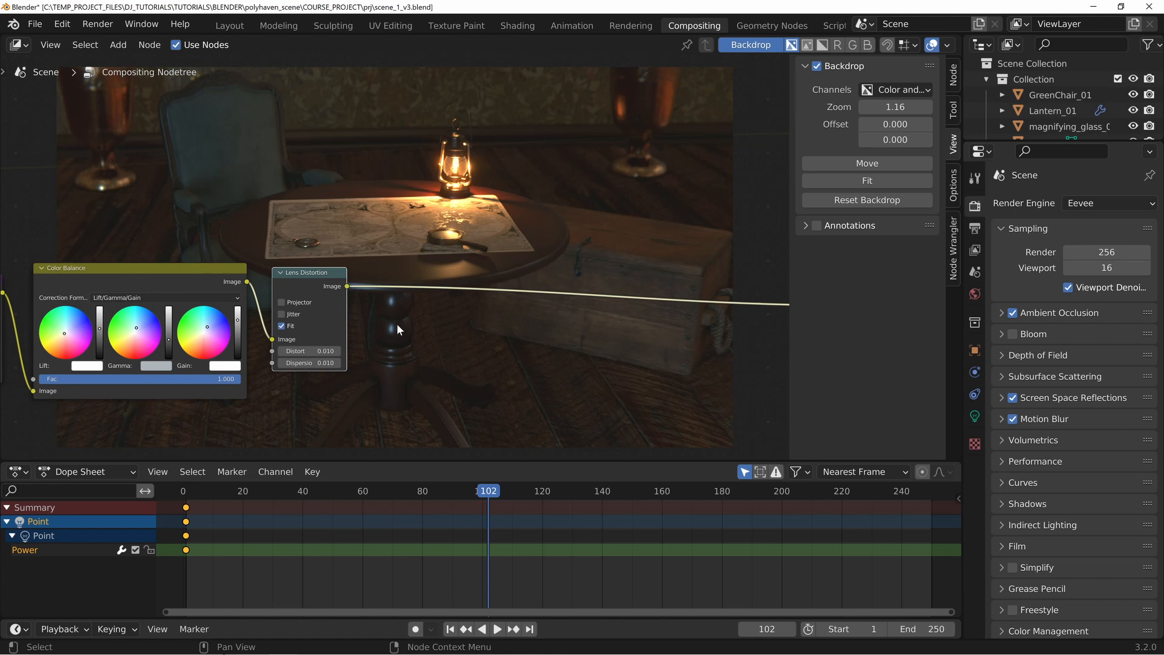
pyautogui.moveTo(334, 287); pyautogui.dragTo(401, 312)
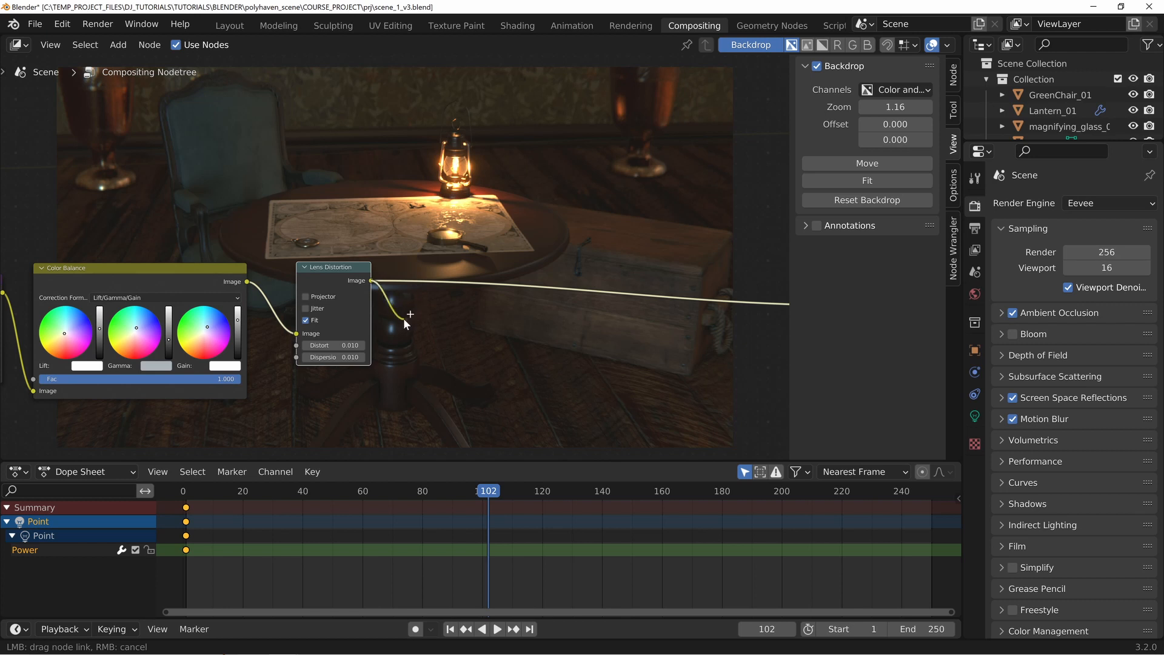
pyautogui.moveTo(426, 306); pyautogui.dragTo(430, 299)
pyautogui.moveTo(400, 305); pyautogui.dragTo(399, 305)
pyautogui.click(417, 312)
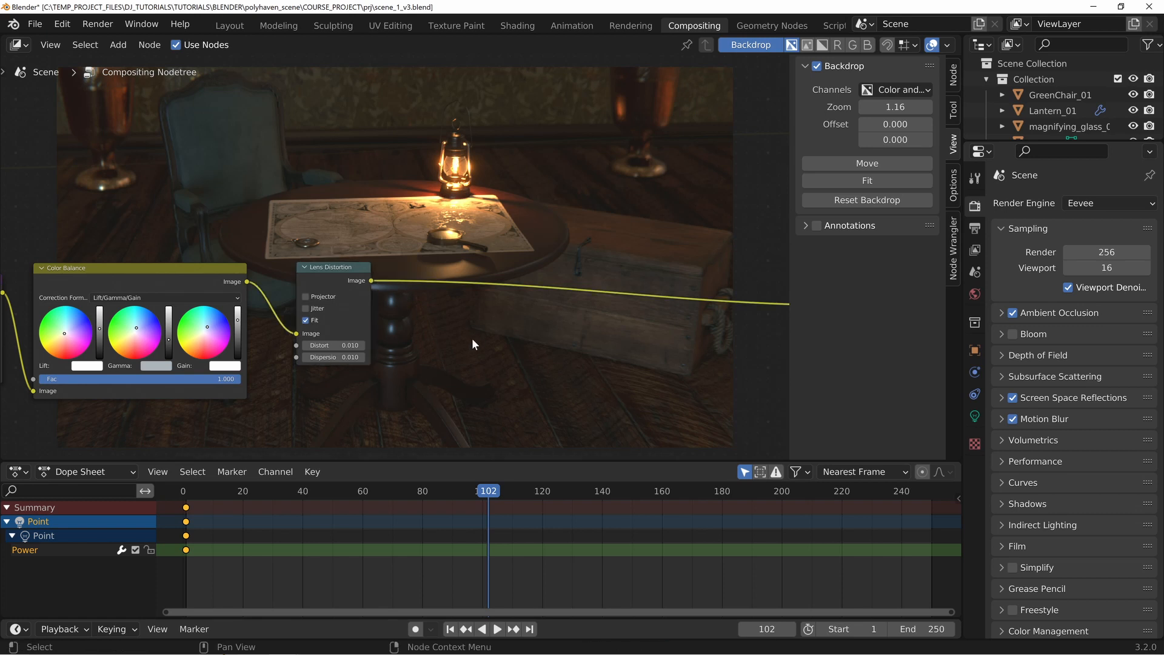
# Step: Move the Viewer and Composite nodes close to Lens Distortion and link the Render Layers image directly to Composite
pyautogui.moveTo(151, 314); pyautogui.dragTo(361, 318, button='middle')
pyautogui.scroll(-4, 360, 317)
pyautogui.scroll(-5, 143, 231)
pyautogui.moveTo(673, 290); pyautogui.dragTo(467, 261)
pyautogui.scroll(4, 400, 261)
pyautogui.moveTo(765, 182); pyautogui.dragTo(496, 217)
pyautogui.moveTo(416, 293); pyautogui.dragTo(488, 194)
pyautogui.moveTo(48, 218); pyautogui.dragTo(505, 198)
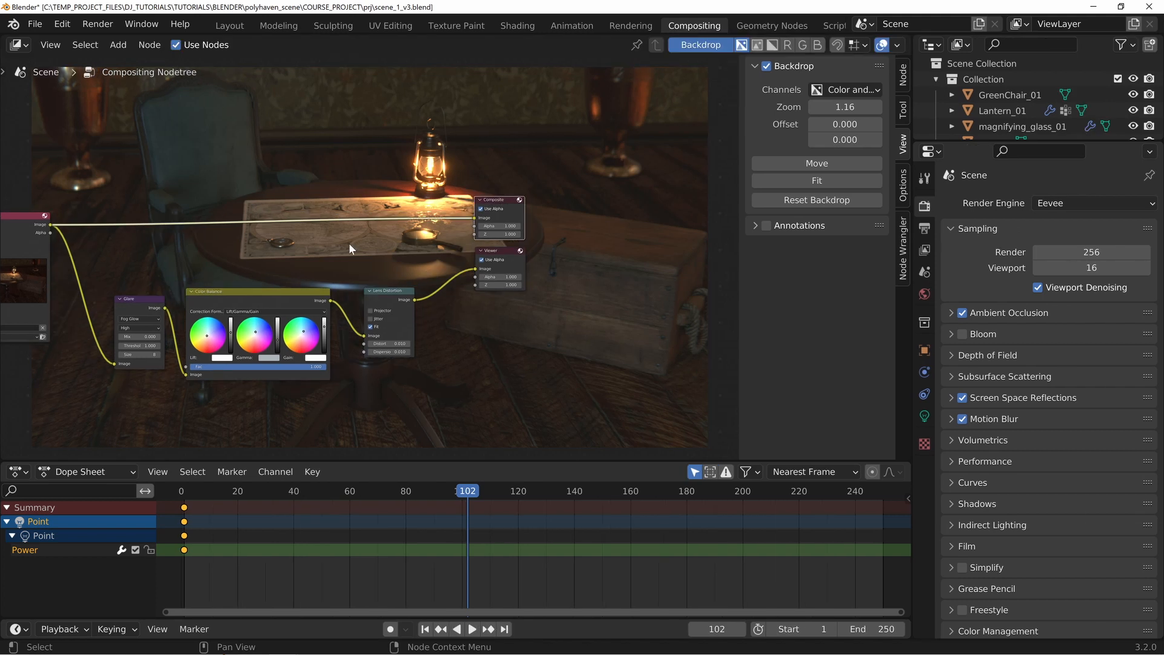
# Step: Tidy the spacing of the Glare, Color Balance, Lens Distortion and Composite nodes in the compositing tree
pyautogui.moveTo(353, 248); pyautogui.dragTo(367, 271, button='middle')
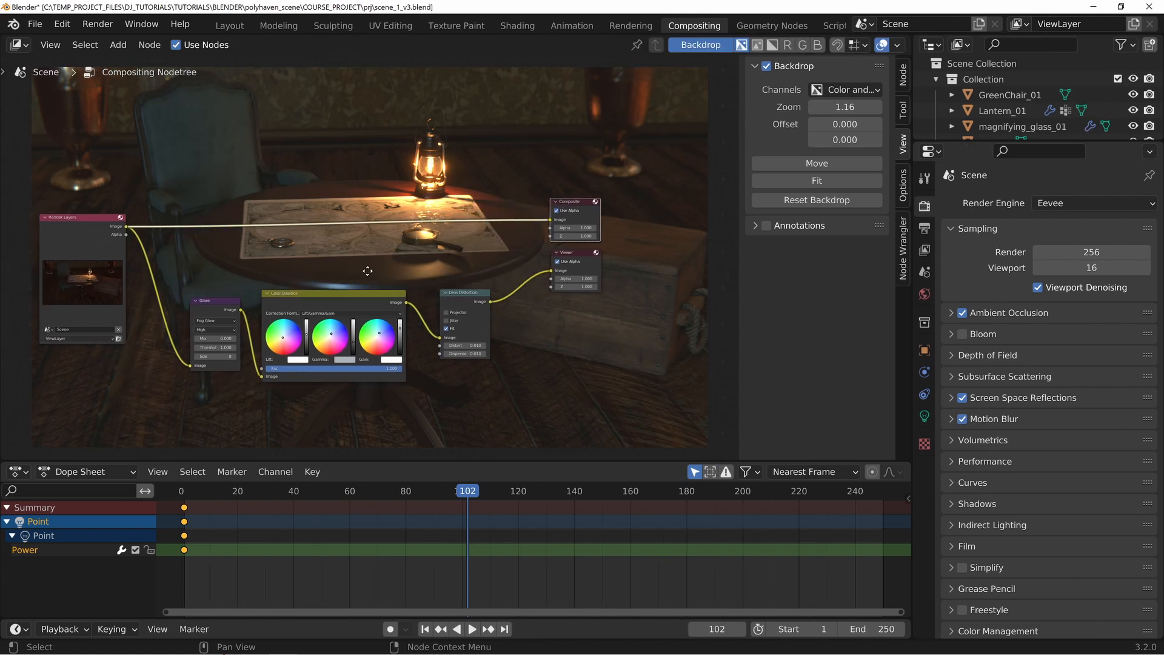
pyautogui.moveTo(366, 341); pyautogui.dragTo(390, 327, button='middle')
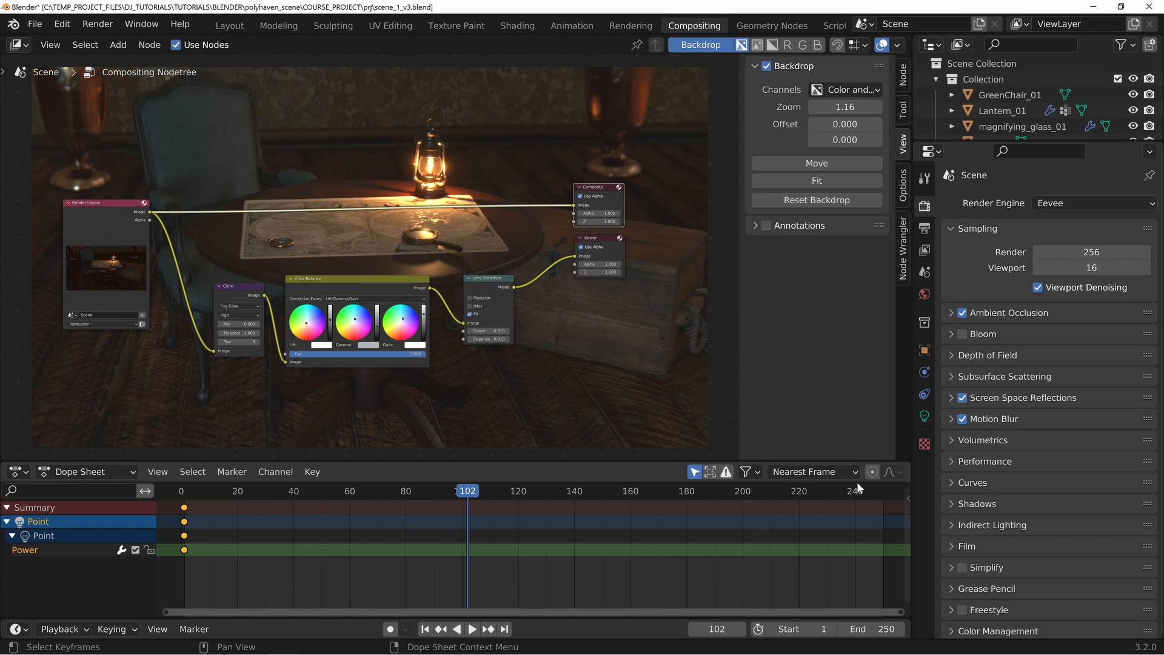
pyautogui.moveTo(600, 198); pyautogui.dragTo(601, 198)
pyautogui.moveTo(242, 295); pyautogui.dragTo(225, 282)
pyautogui.moveTo(322, 283); pyautogui.dragTo(311, 281)
pyautogui.moveTo(485, 283); pyautogui.dragTo(477, 287)
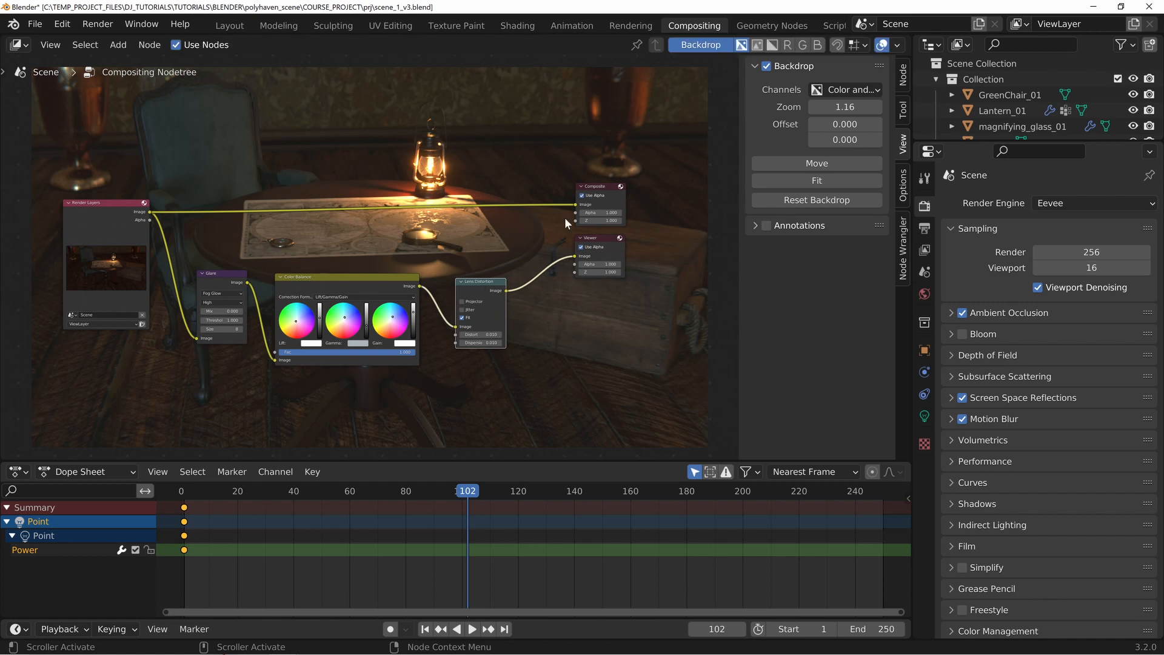
pyautogui.moveTo(615, 193); pyautogui.dragTo(615, 193)
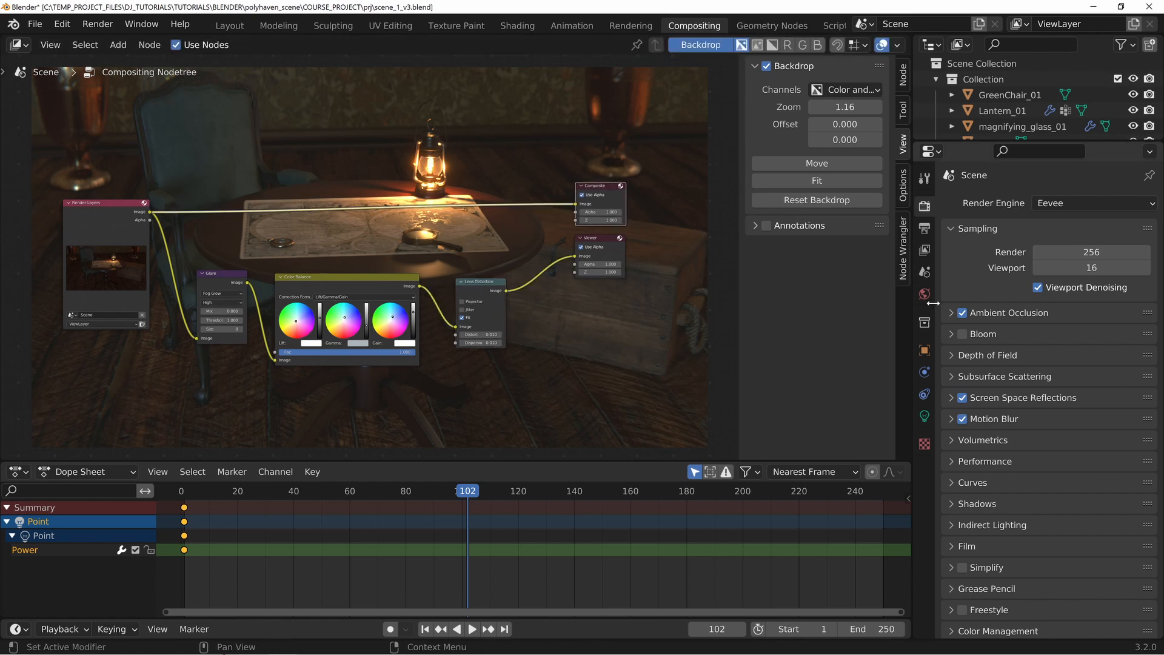
# Step: Set the scene's output resolution percentage to 150%
pyautogui.click(924, 229)
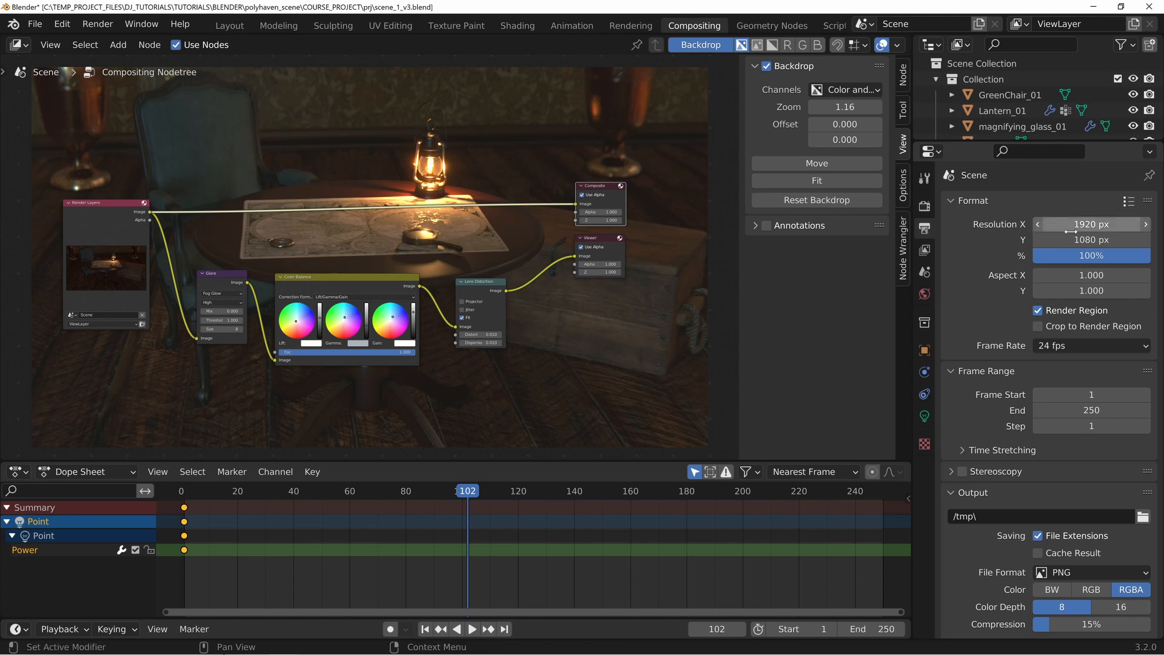
pyautogui.click(1092, 255)
pyautogui.write('150')
pyautogui.press('Return')
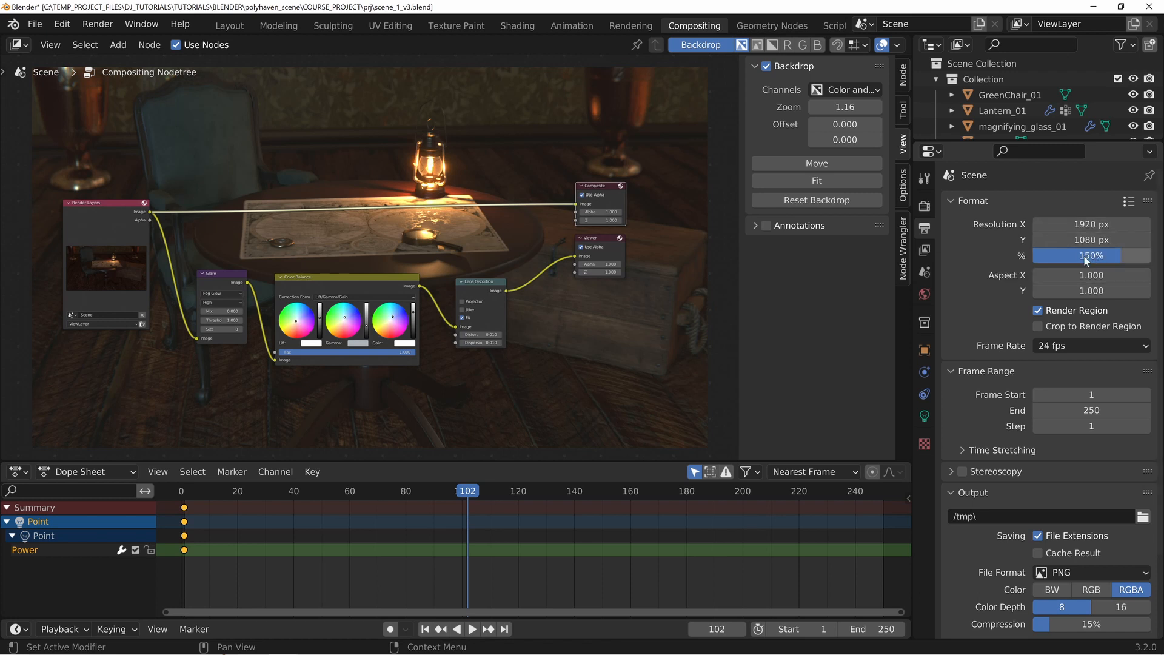
# Step: Try an output resolution percentage of 200% and return it to 150%
pyautogui.click(1086, 255)
pyautogui.write('200')
pyautogui.click(1102, 257)
pyautogui.write('150')
pyautogui.press('Return')
# Step: Reduce the PNG compression to 0% and change the output file format to OpenEXR
pyautogui.scroll(-4, 1012, 422)
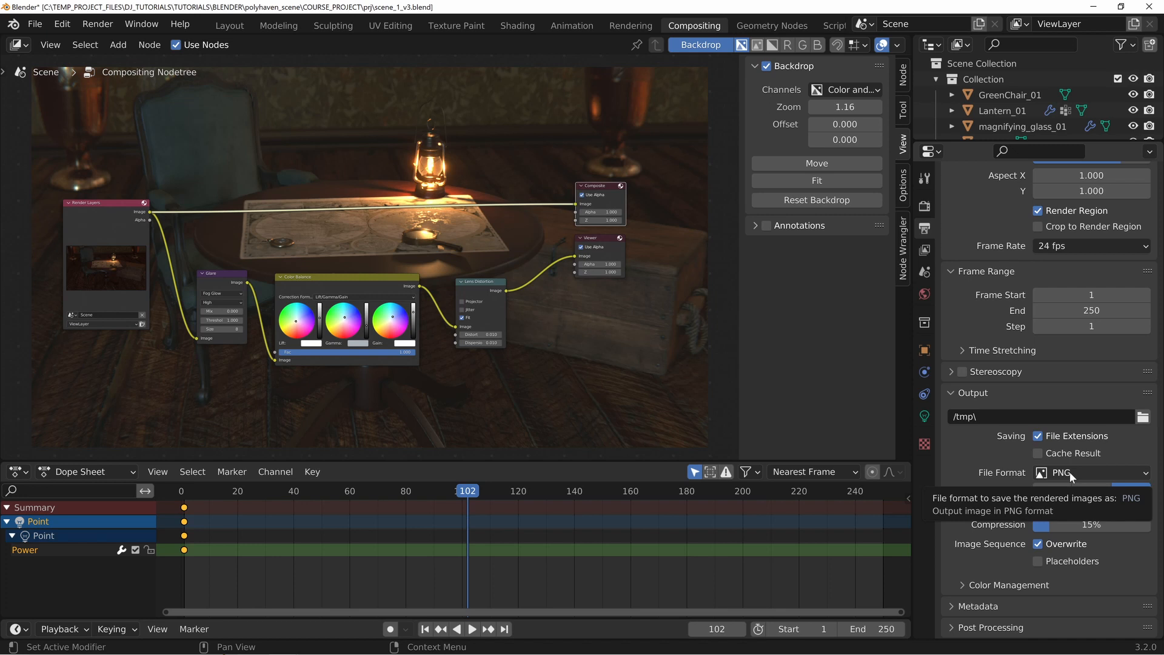
pyautogui.moveTo(1089, 525); pyautogui.dragTo(969, 563)
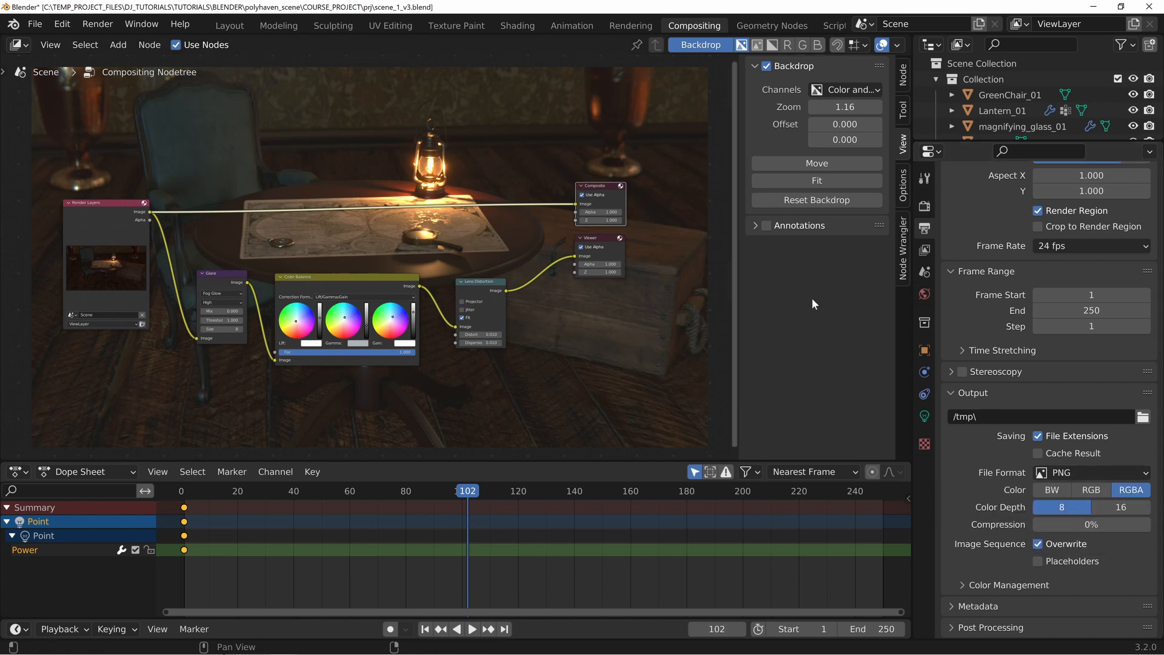
pyautogui.click(1083, 471)
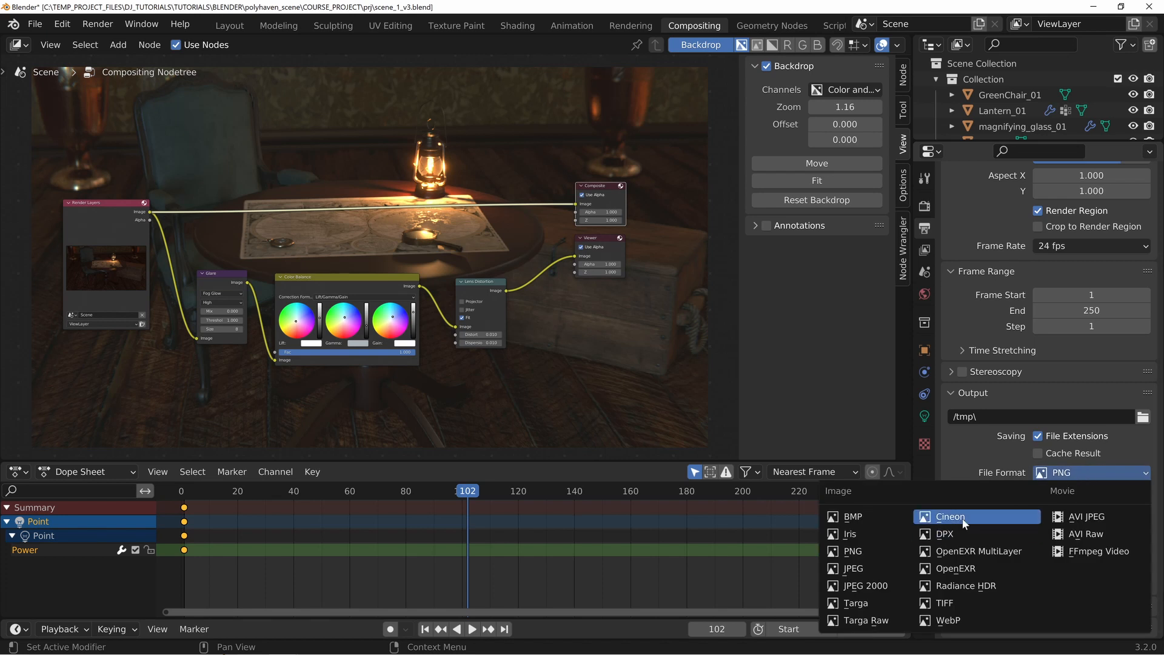
pyautogui.click(954, 569)
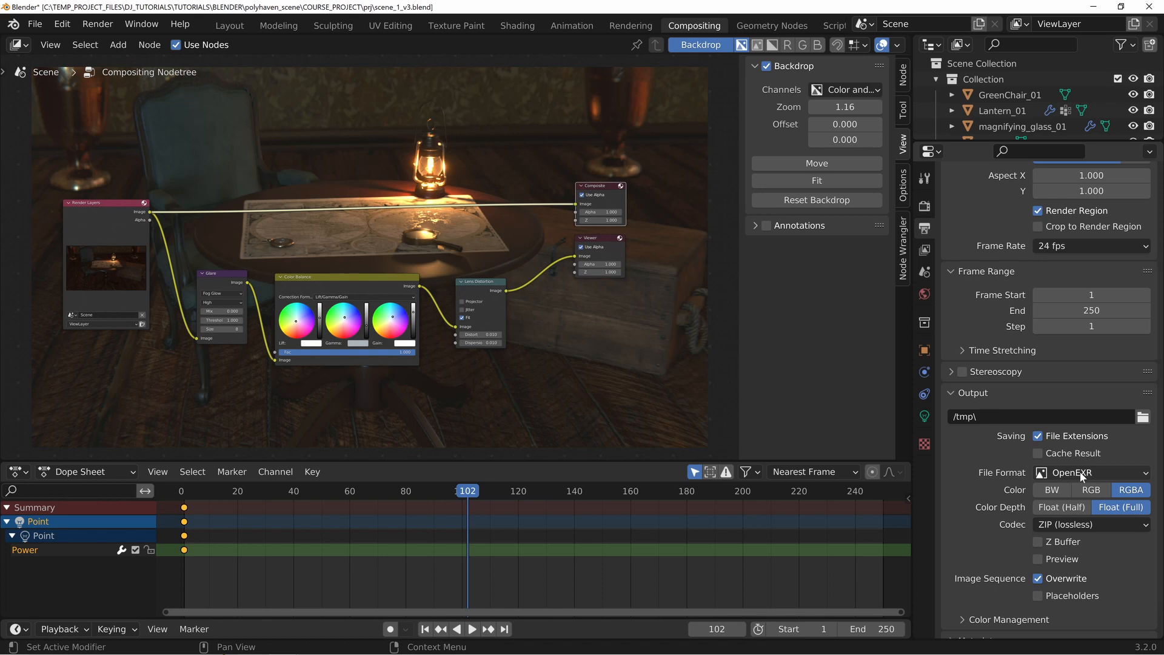
pyautogui.moveTo(391, 241); pyautogui.dragTo(402, 251, button='middle')
pyautogui.scroll(-1, 402, 252)
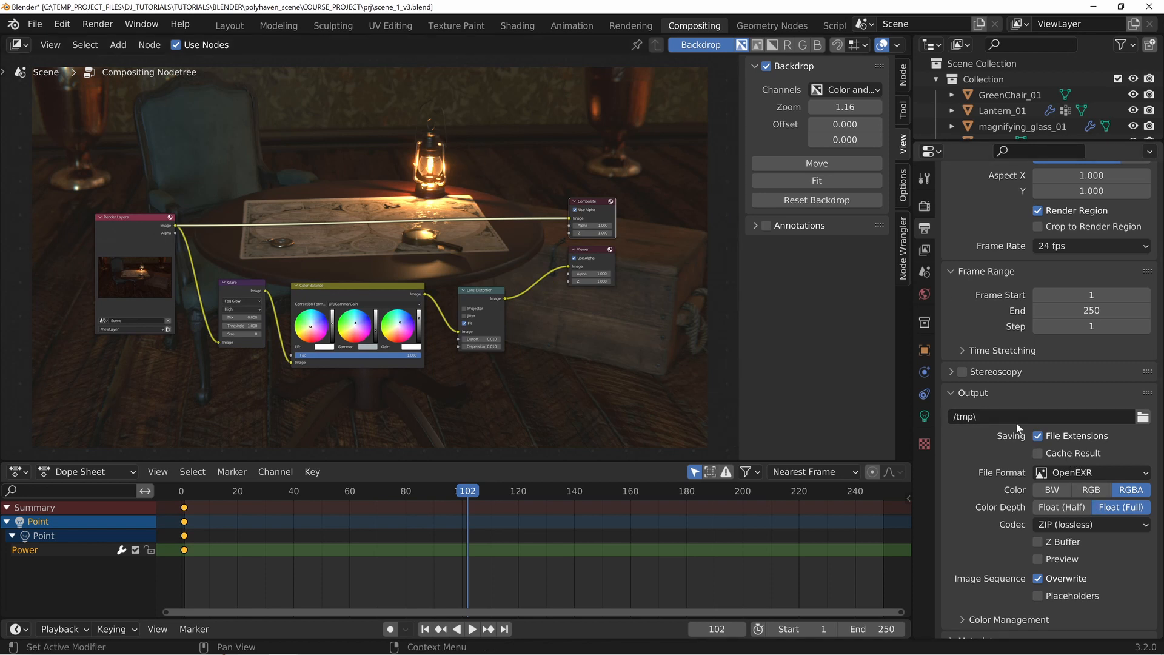
# Step: Browse for the output path, create a folder named exr inside the project's render folder and open it
pyautogui.click(1142, 417)
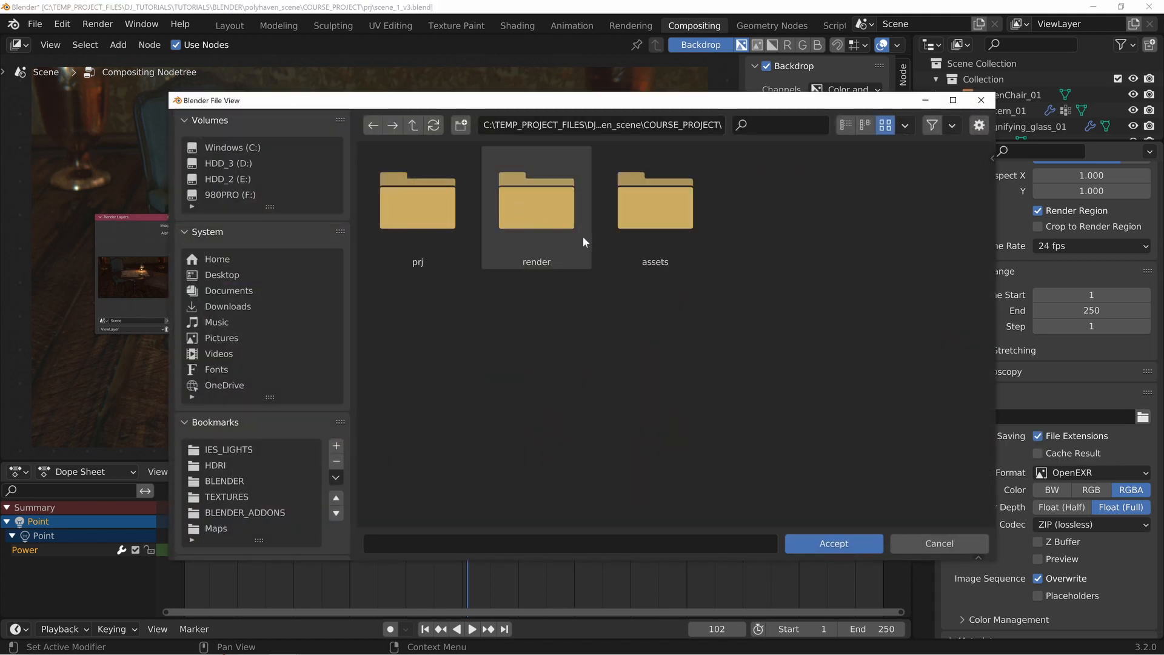
pyautogui.doubleClick(527, 214)
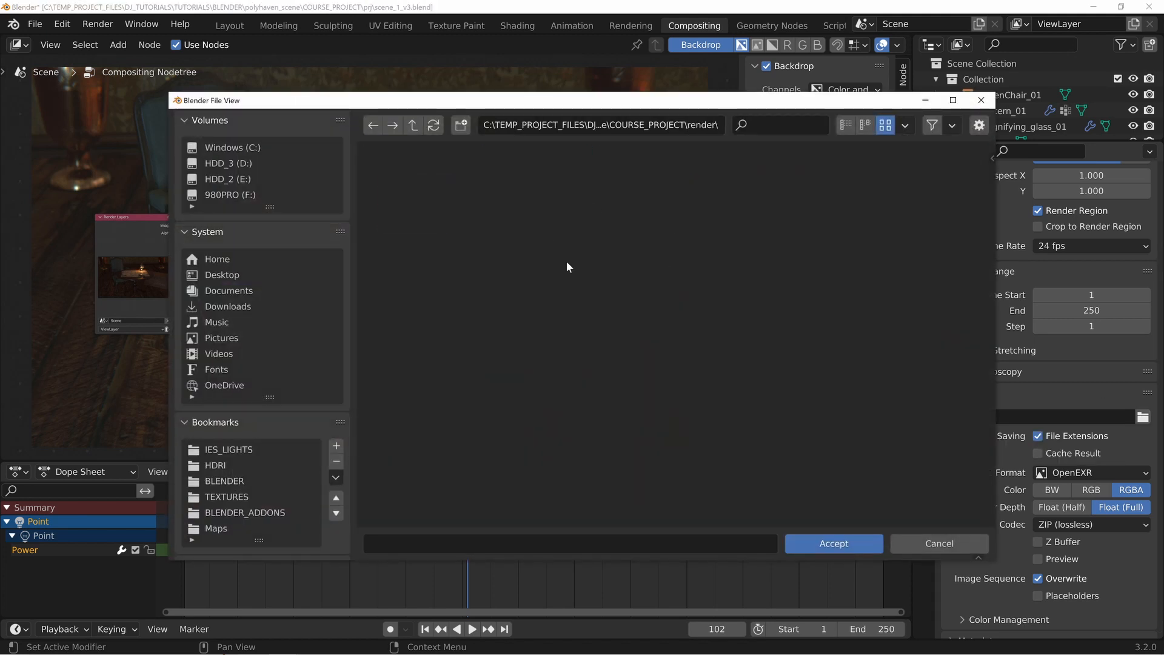
pyautogui.click(461, 125)
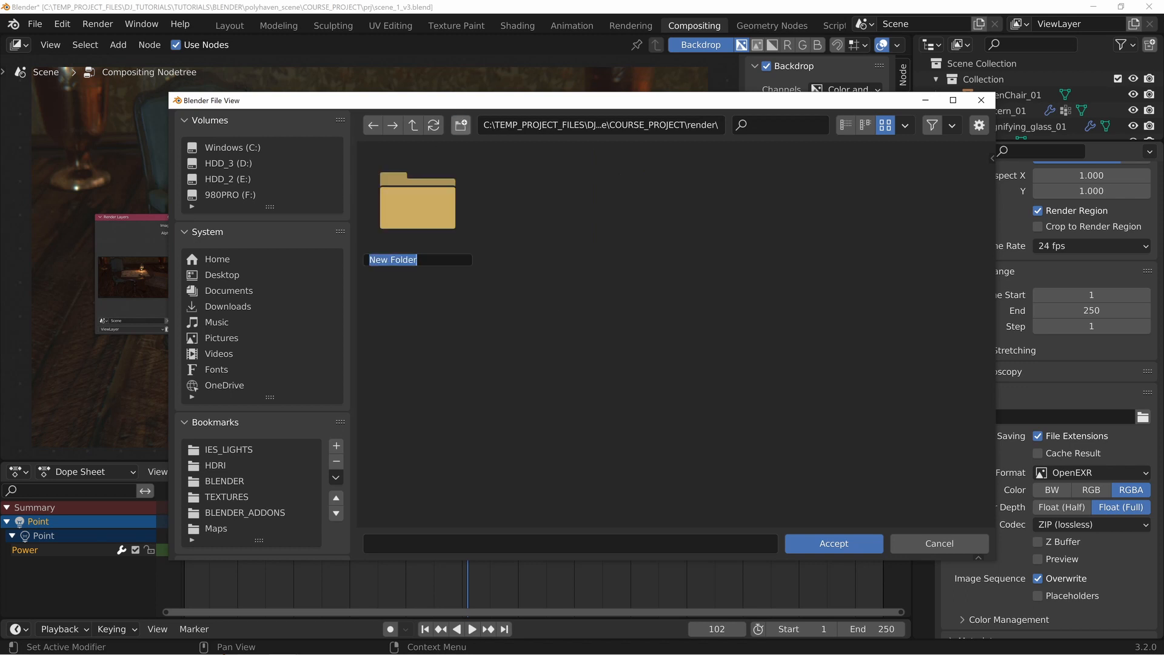
pyautogui.write('exr')
pyautogui.press('Return')
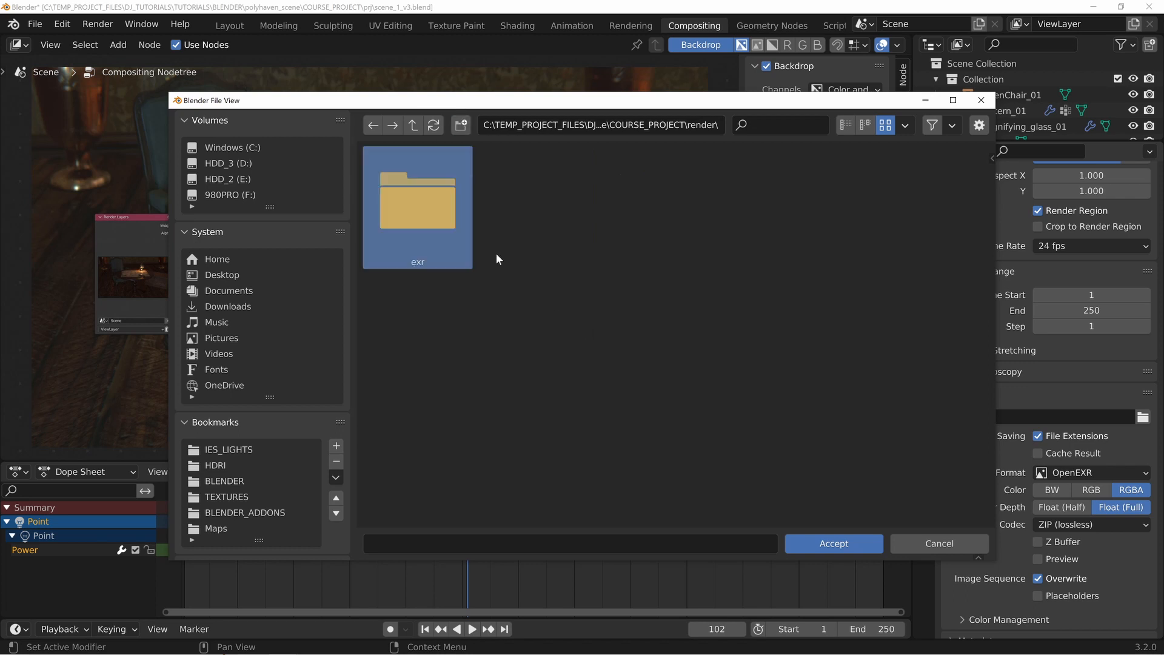
pyautogui.doubleClick(407, 211)
# Step: Name the output image sequence map_animation_scene_v01.####.exr inside the exr folder and accept it as the render output path
pyautogui.click(447, 548)
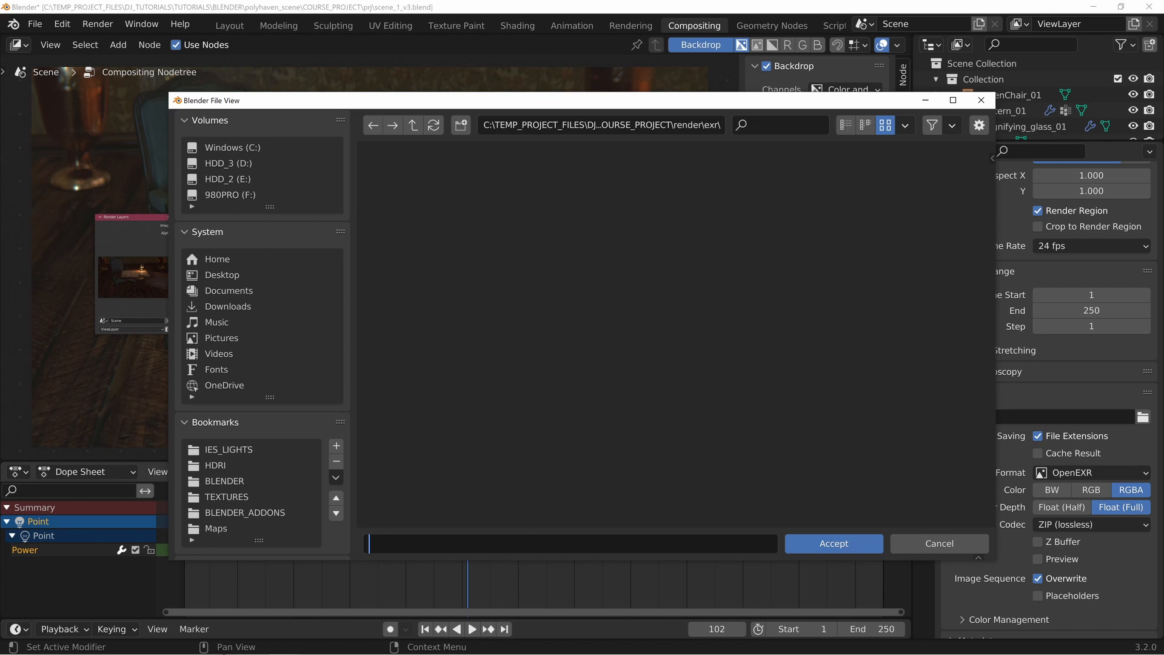
pyautogui.write('ma')
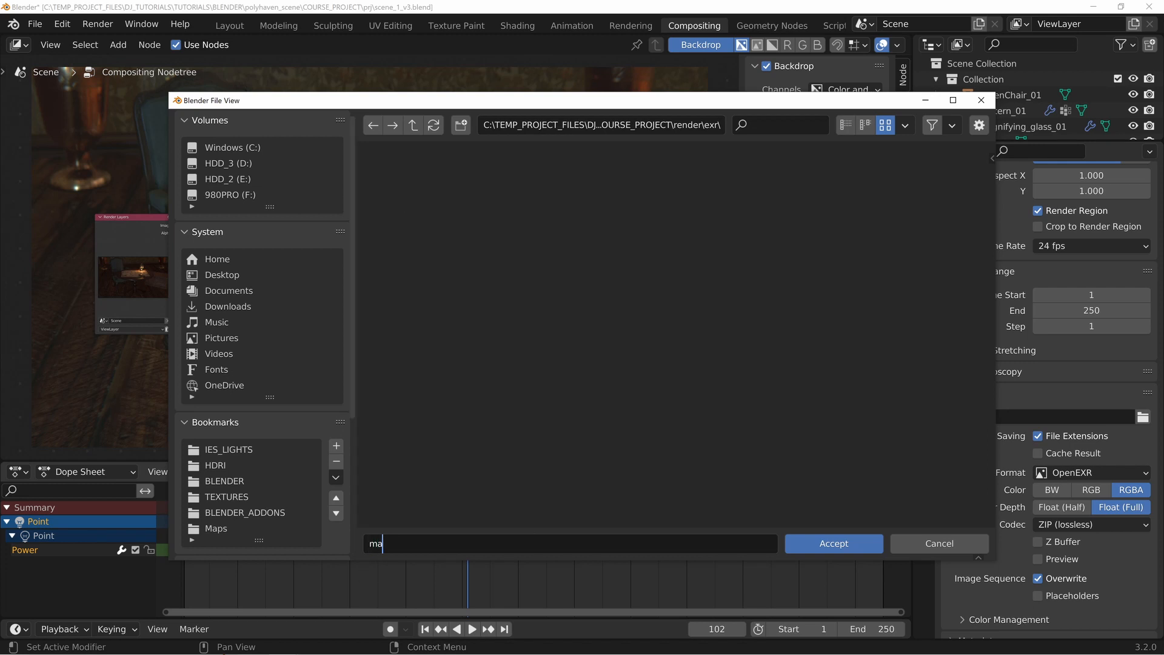
pyautogui.write('p_animation')
pyautogui.write('_scene_')
pyautogui.write('v1')
pyautogui.write('01')
pyautogui.press('End')
pyautogui.write('.####')
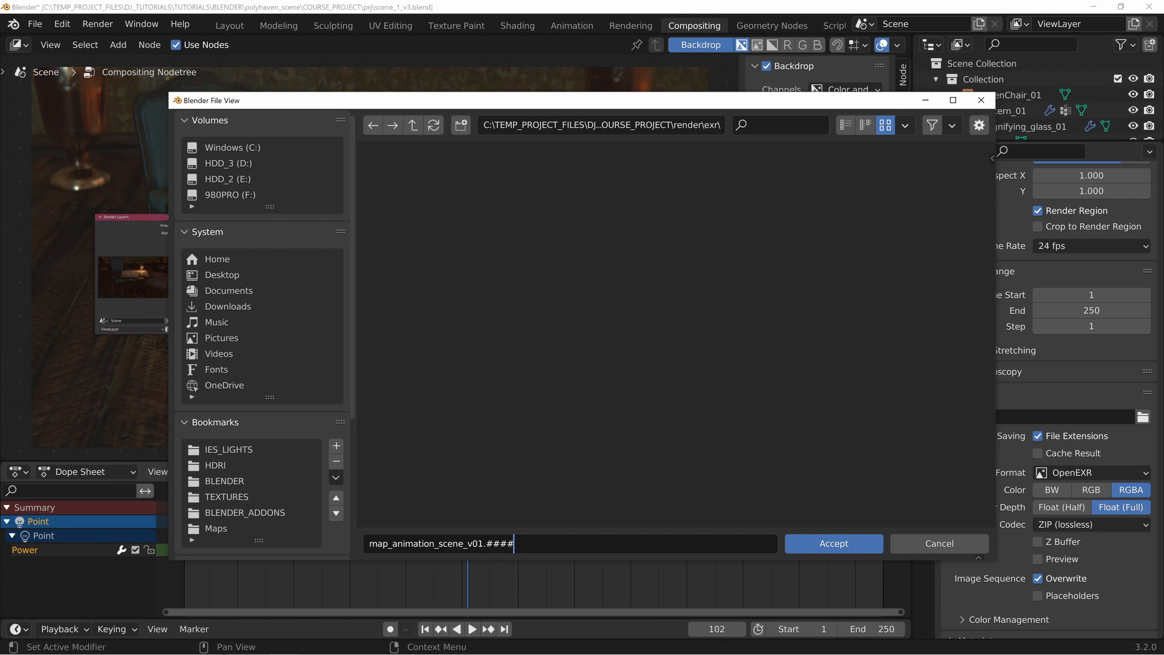
pyautogui.write('.exr')
pyautogui.press('Return')
pyautogui.click(570, 550)
pyautogui.click(570, 550)
pyautogui.hotkey('ctrl', 'a')
pyautogui.click(485, 467)
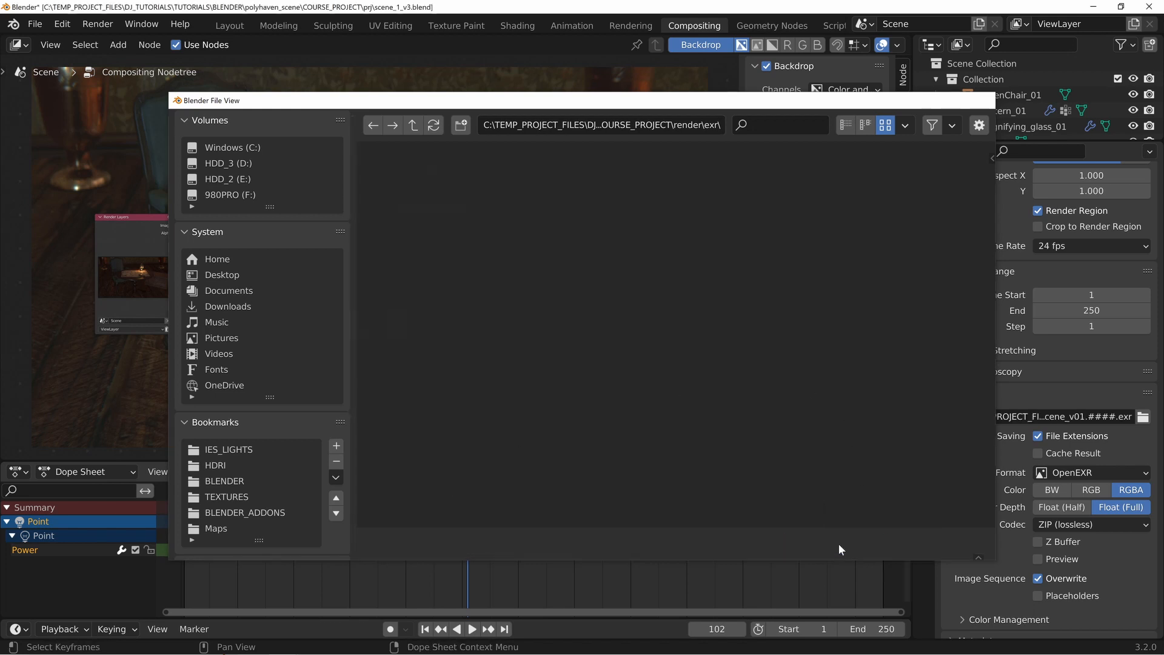
pyautogui.click(834, 544)
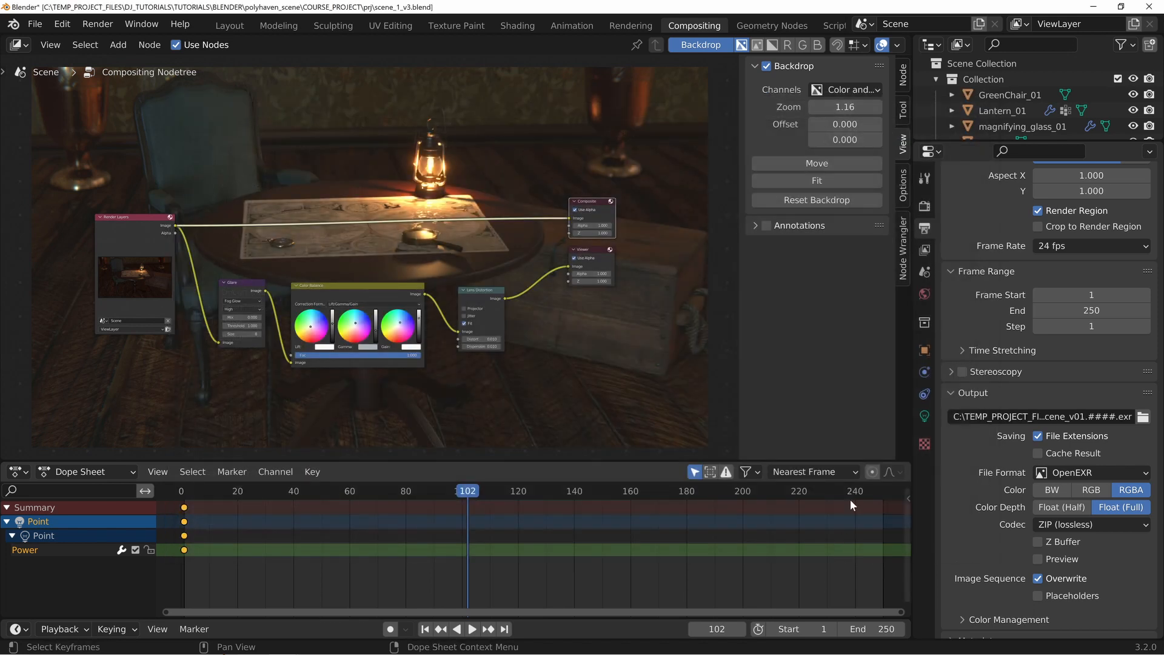
# Step: Save the project as a new incremented version named scene_1_v4.blend
pyautogui.click(34, 23)
pyautogui.click(62, 143)
pyautogui.press('KP_Add')
pyautogui.click(828, 544)
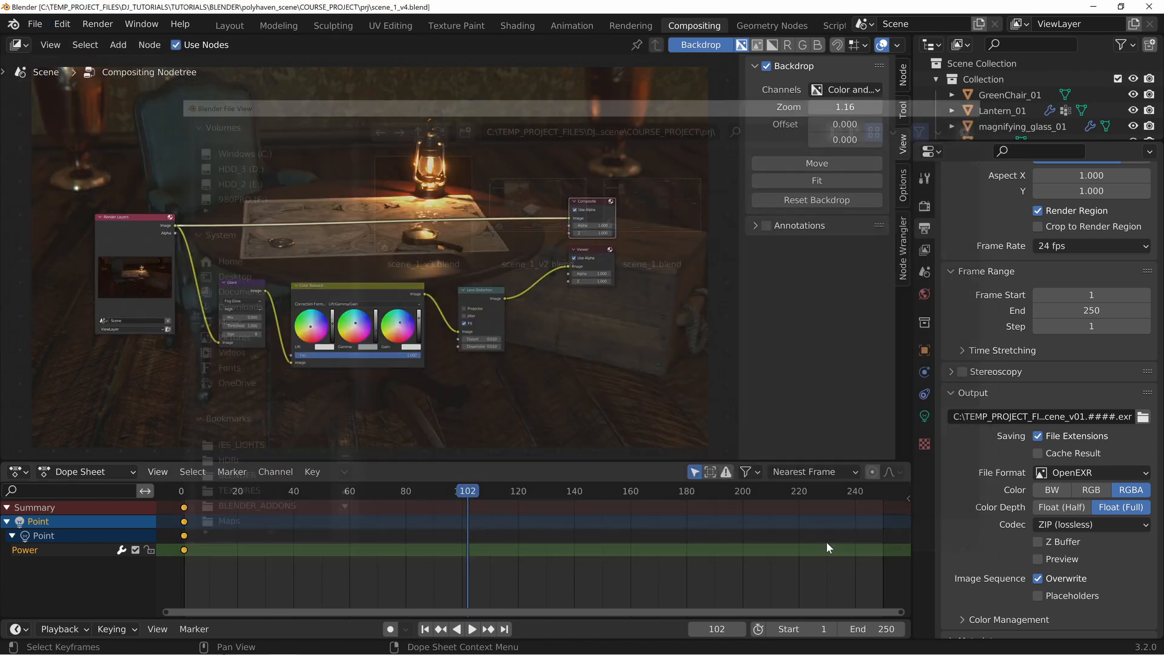
# Step: Set the Eevee render sampling to 512 samples
pyautogui.click(924, 206)
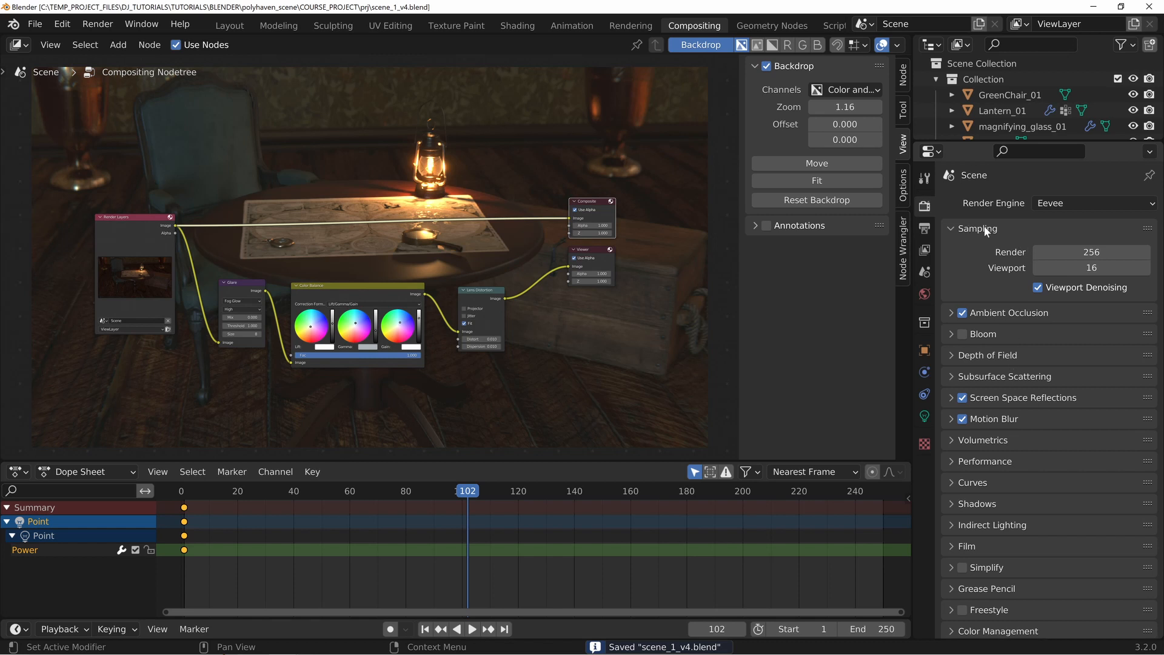
pyautogui.click(1089, 251)
pyautogui.write('512')
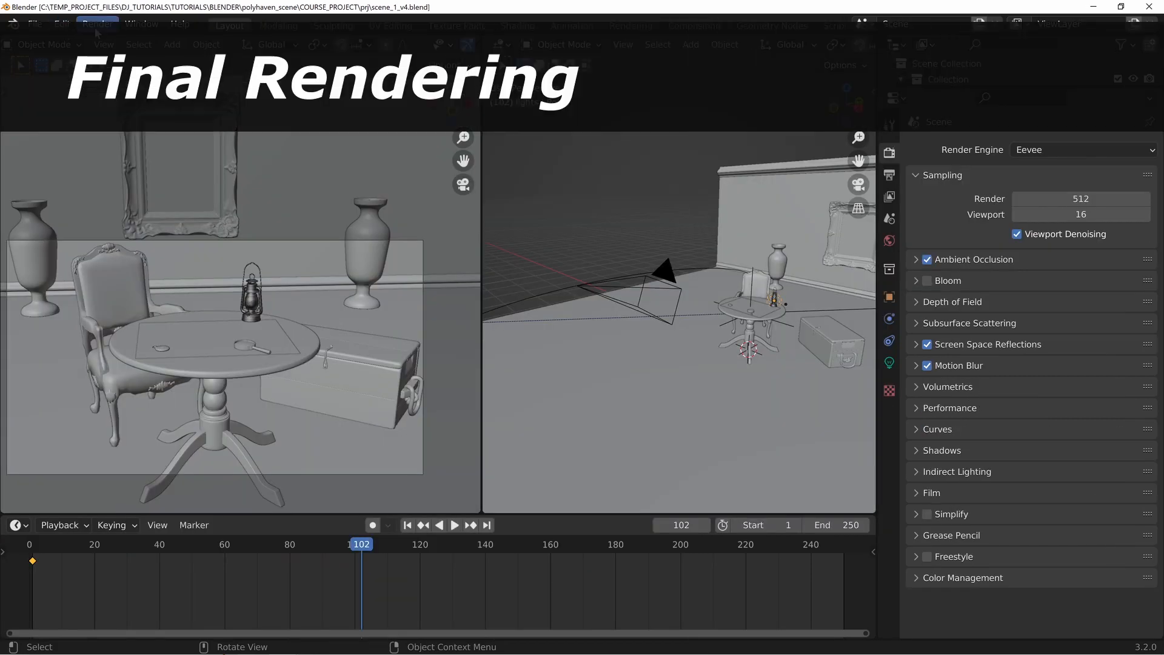
# Step: Start rendering the full animation and switch to the exr folder in File Explorer to monitor the frames being written
pyautogui.click(96, 27)
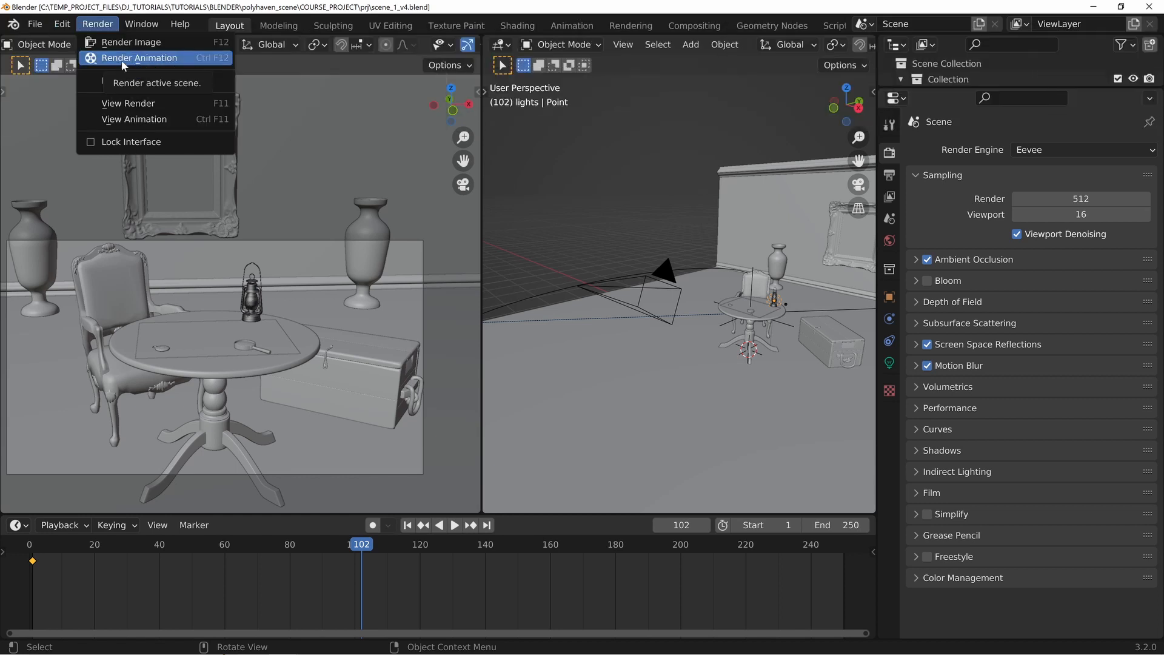
pyautogui.click(128, 59)
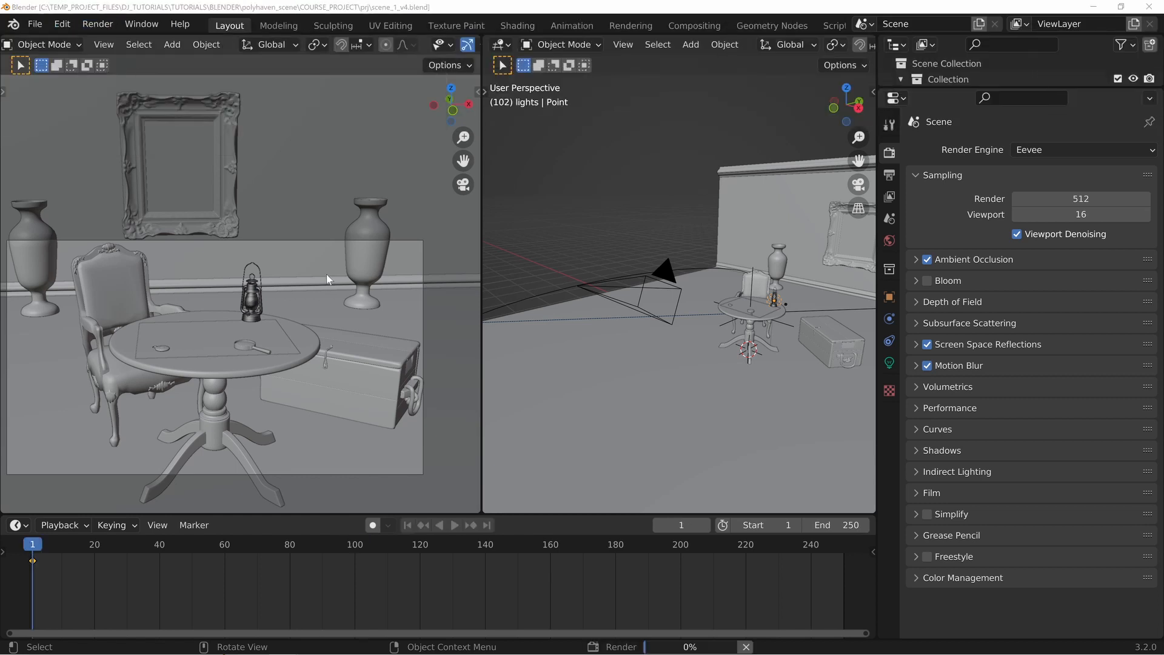
pyautogui.click(258, 646)
pyautogui.moveTo(501, 71); pyautogui.dragTo(477, 97)
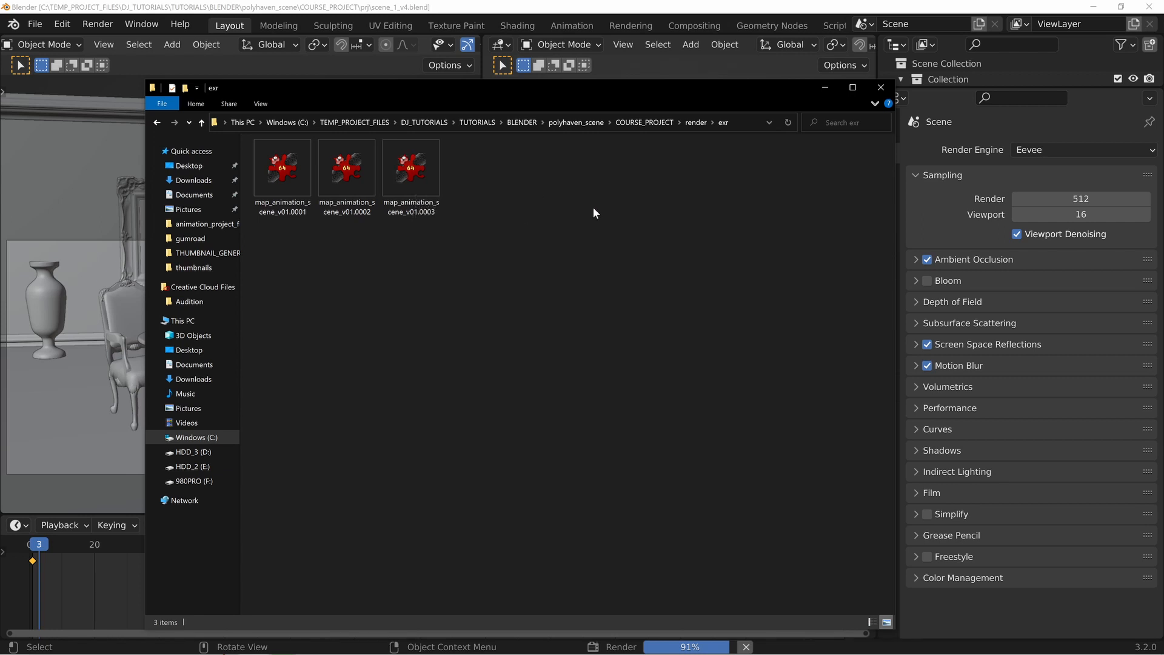
pyautogui.moveTo(443, 85); pyautogui.dragTo(486, 83)
pyautogui.moveTo(242, 86); pyautogui.dragTo(663, 85)
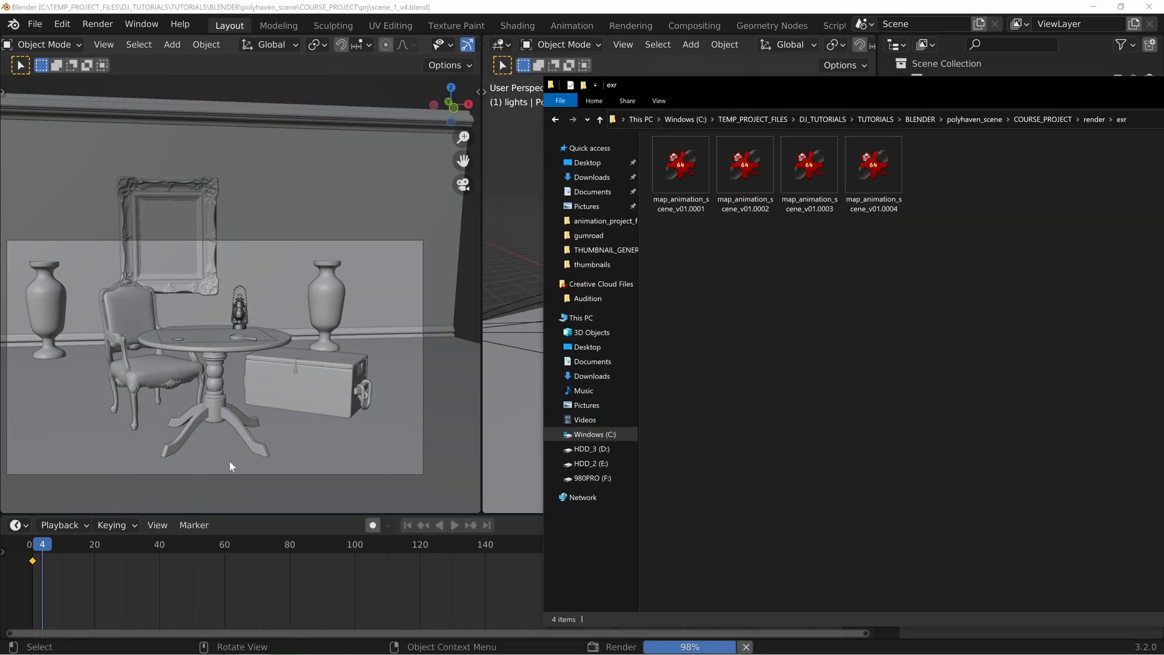
pyautogui.moveTo(885, 85); pyautogui.dragTo(481, 77)
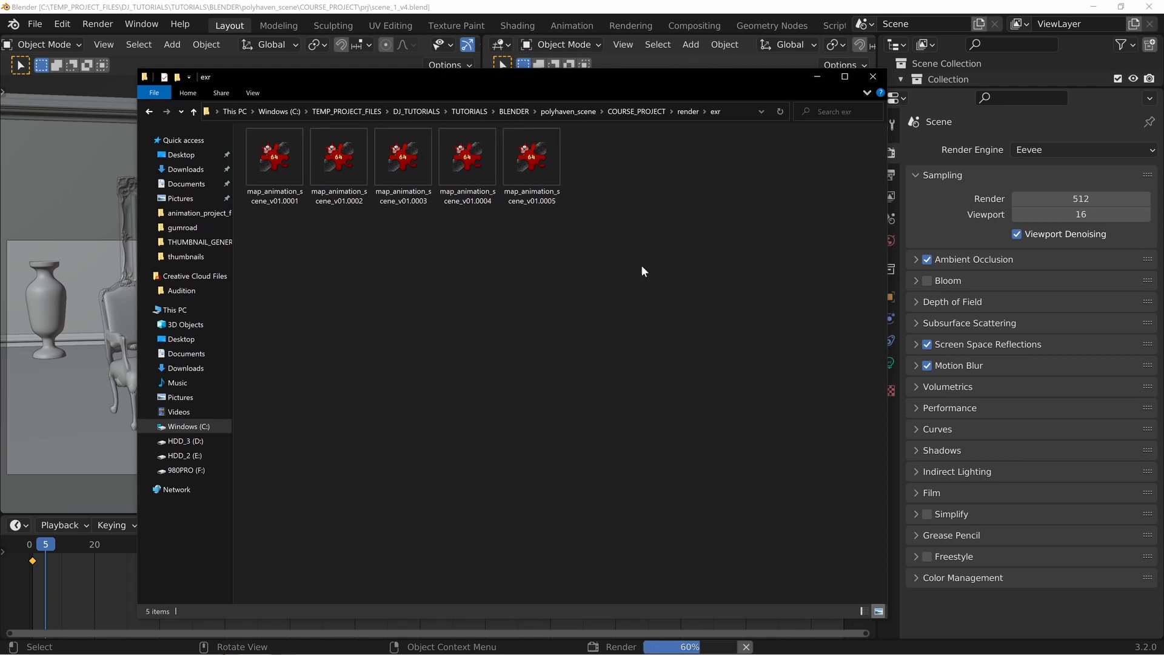
pyautogui.moveTo(595, 78); pyautogui.dragTo(616, 72)
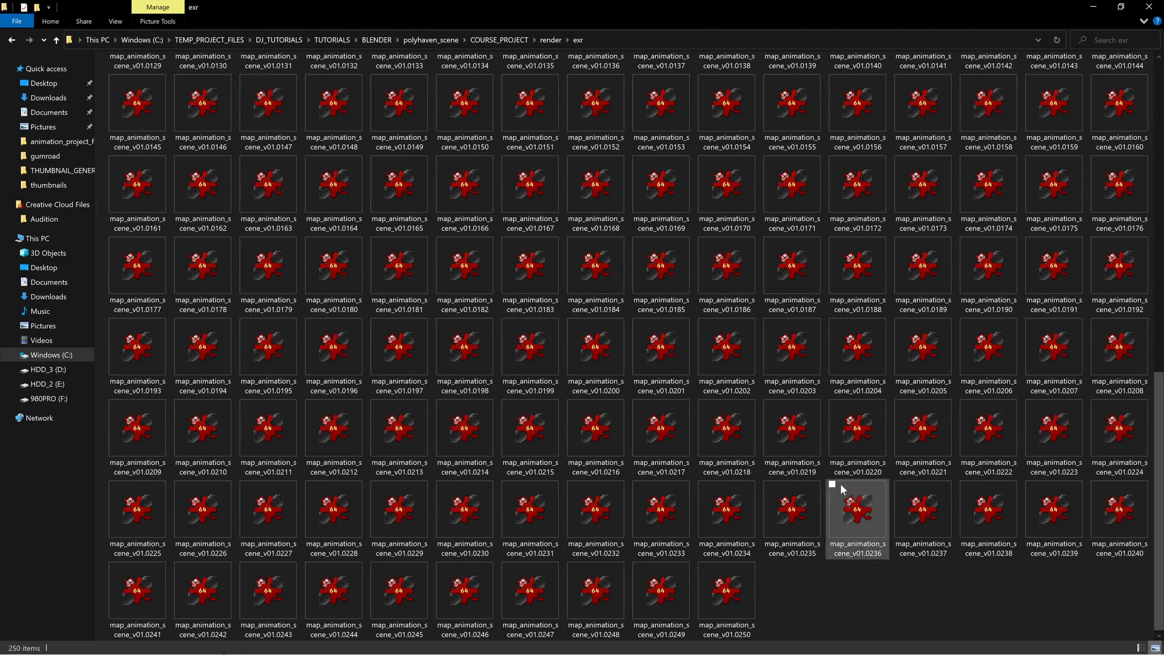
# Step: Look through the rendered map_animation_scene_v01 frames in the exr folder from the first to the last
pyautogui.scroll(10, 841, 483)
pyautogui.scroll(-10, 843, 482)
pyautogui.scroll(10, 580, 515)
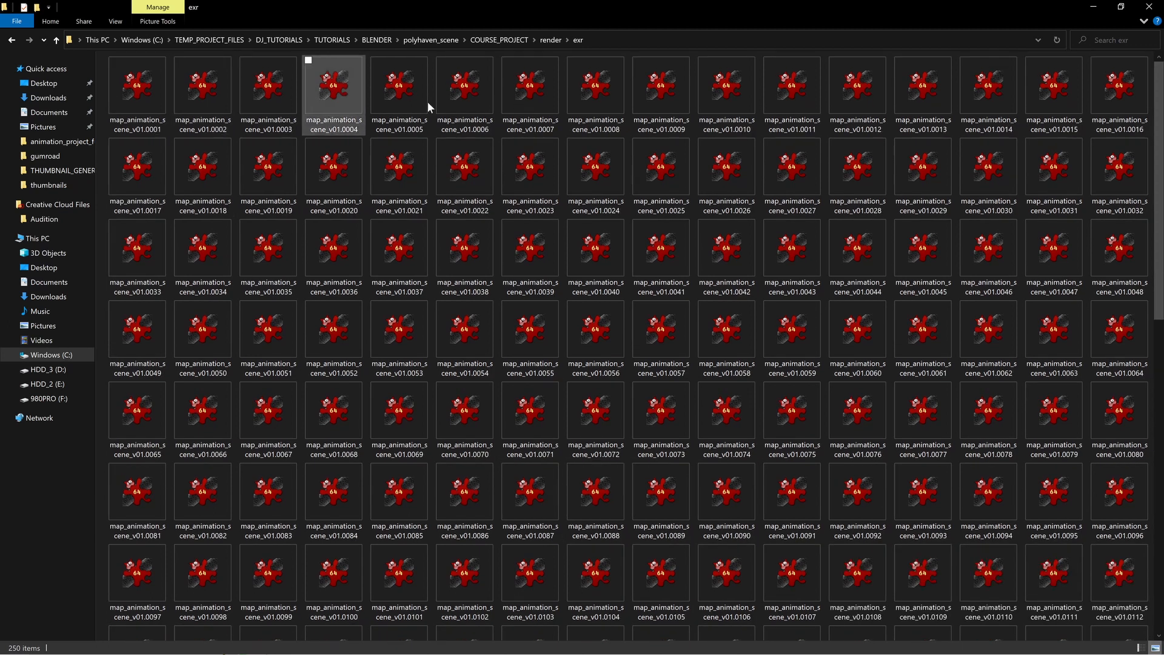
pyautogui.scroll(-10, 795, 303)
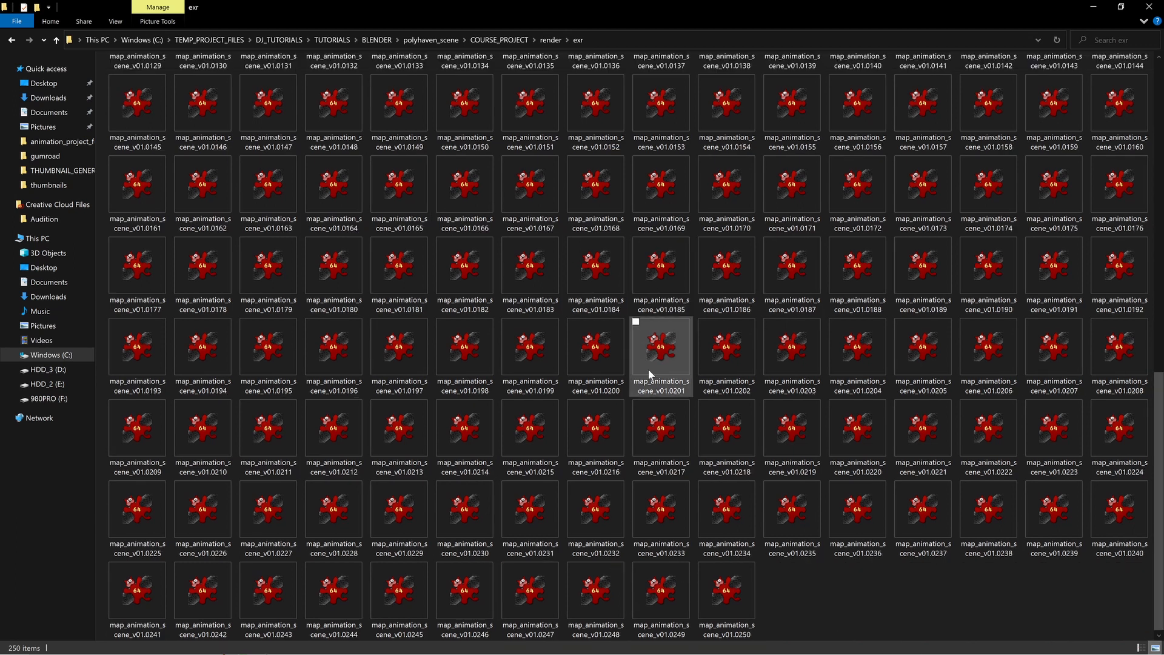
pyautogui.scroll(10, 545, 468)
# Step: Switch back to Blender and examine the lantern, map table and chair in the rendered viewport from several angles
pyautogui.hotkey('alt', 'Tab')
pyautogui.moveTo(364, 339); pyautogui.dragTo(558, 321, button='middle')
pyautogui.scroll(-5, 494, 305)
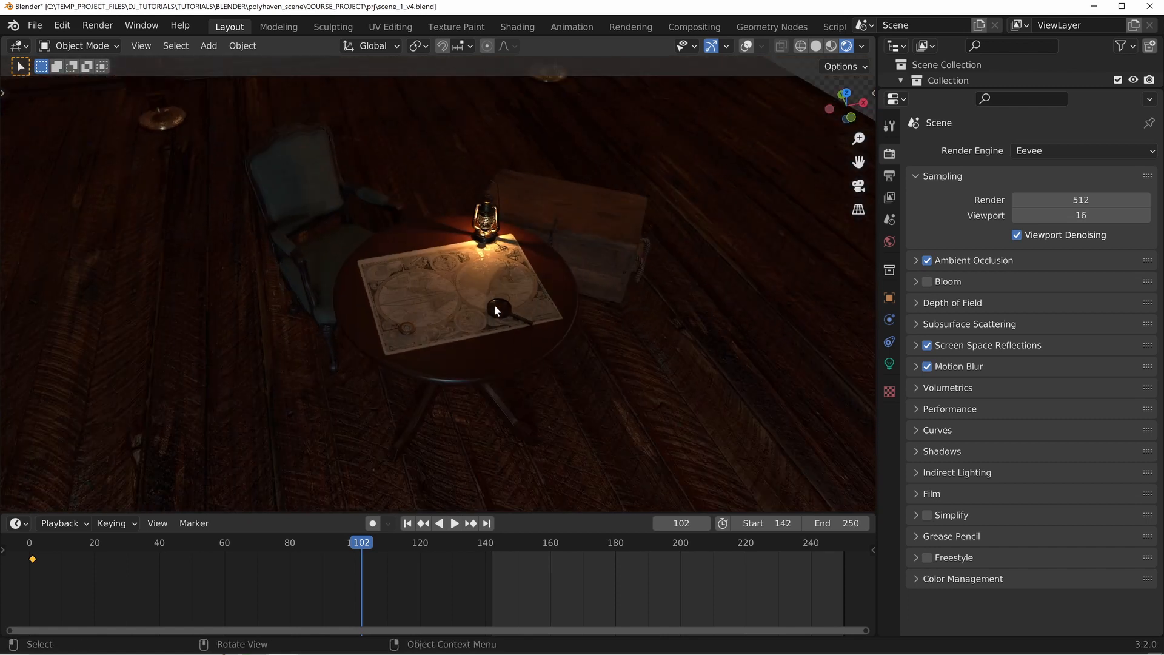
pyautogui.moveTo(435, 347); pyautogui.dragTo(533, 296, button='middle')
pyautogui.scroll(4, 497, 310)
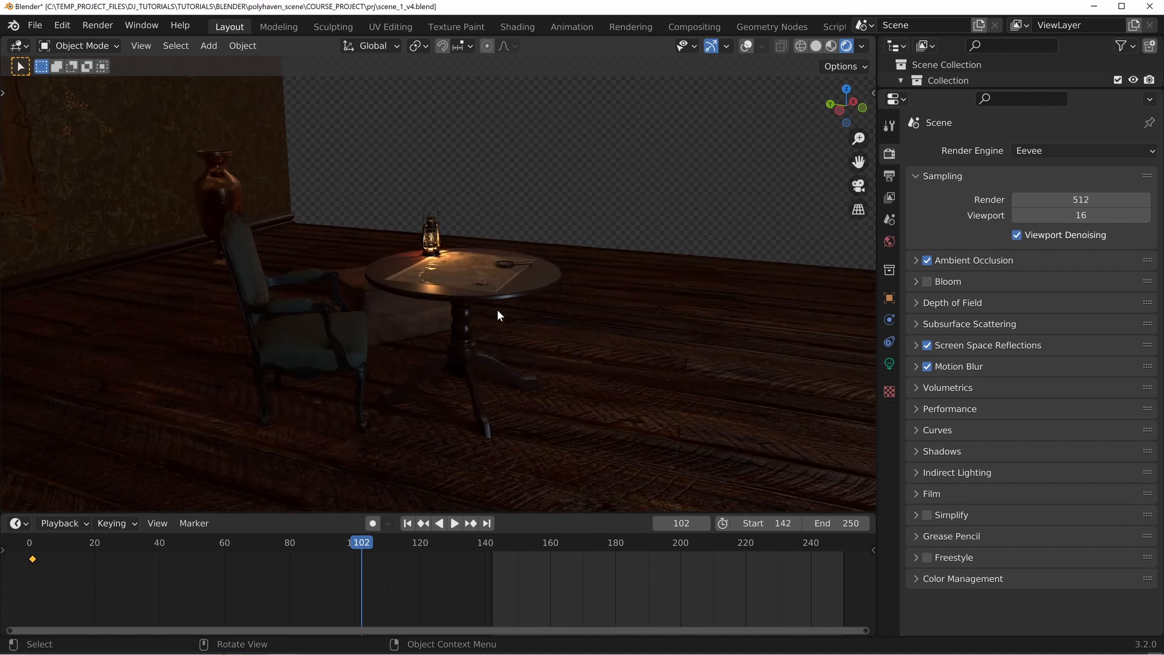
pyautogui.moveTo(504, 271); pyautogui.dragTo(487, 304, button='middle')
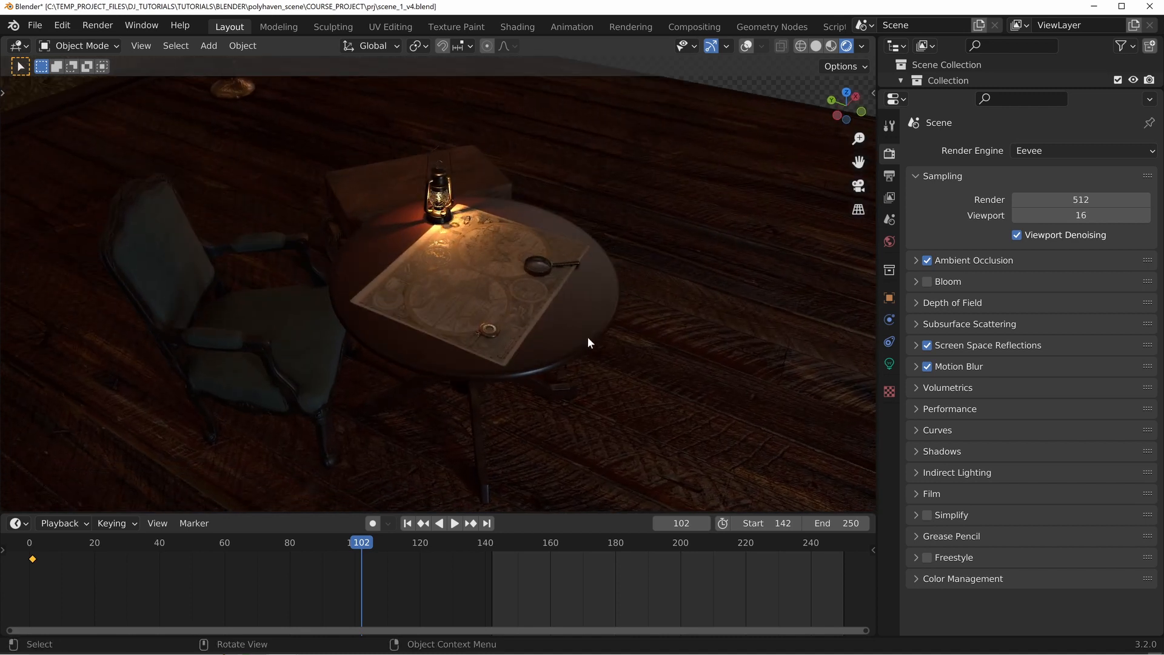